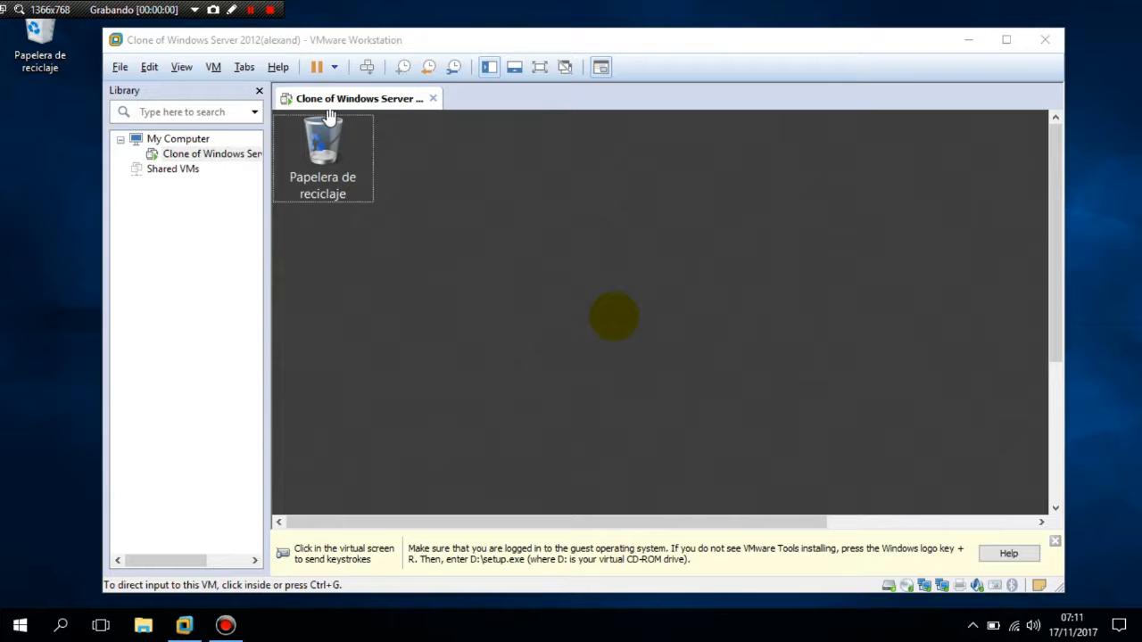
Focus the virtual machine, switch it to full screen, and open Server Manager's dashboard
click(614, 318)
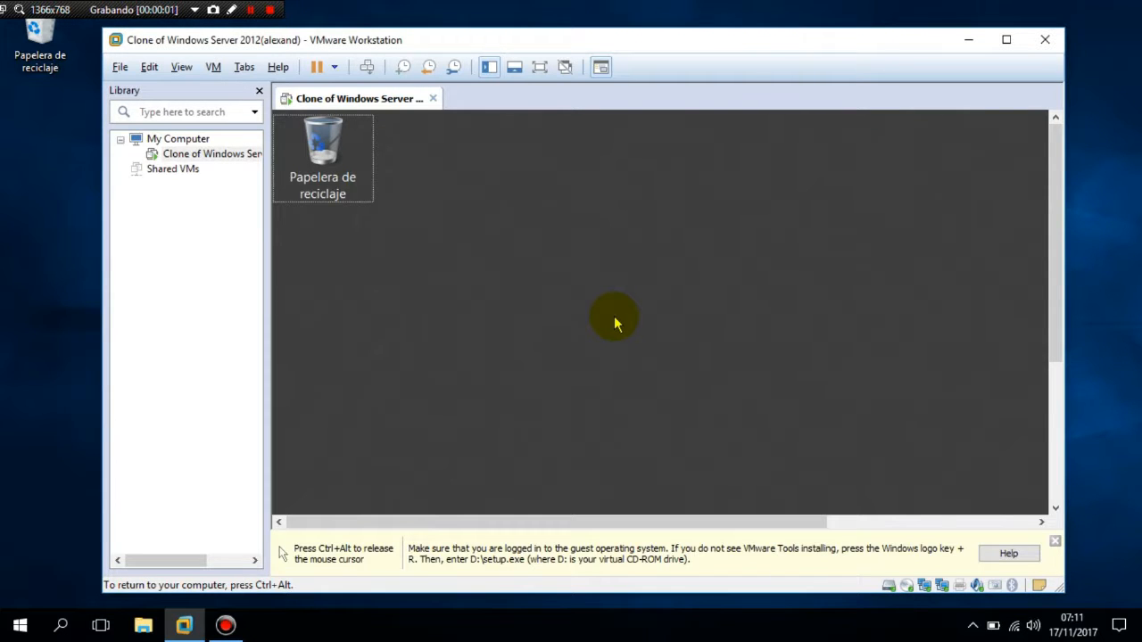
key(ctrl+alt+Return)
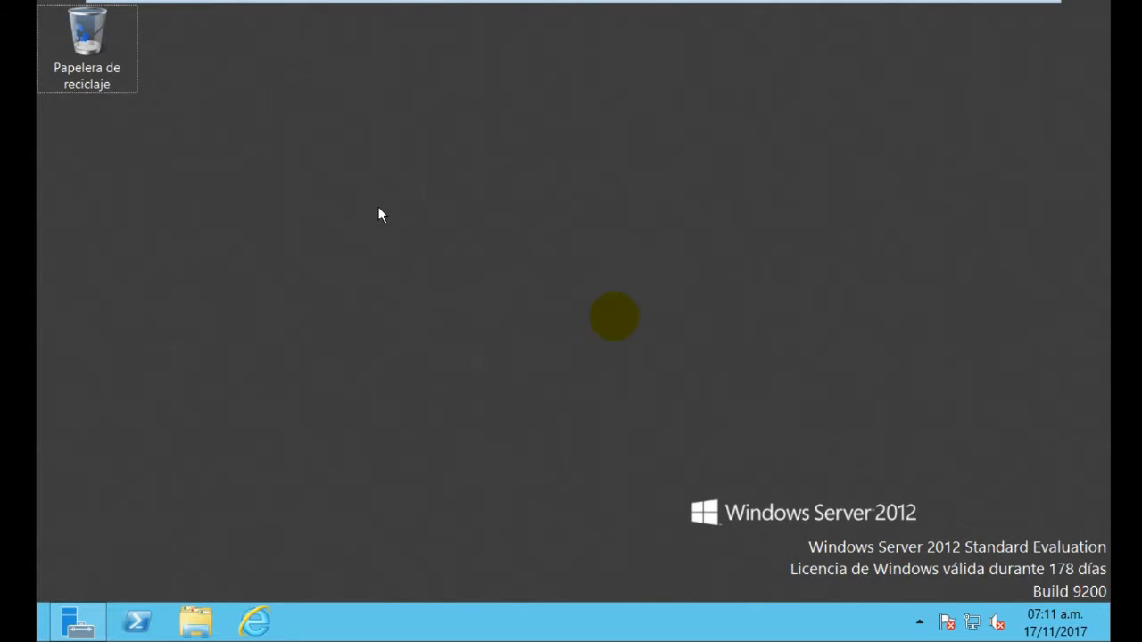
click(81, 624)
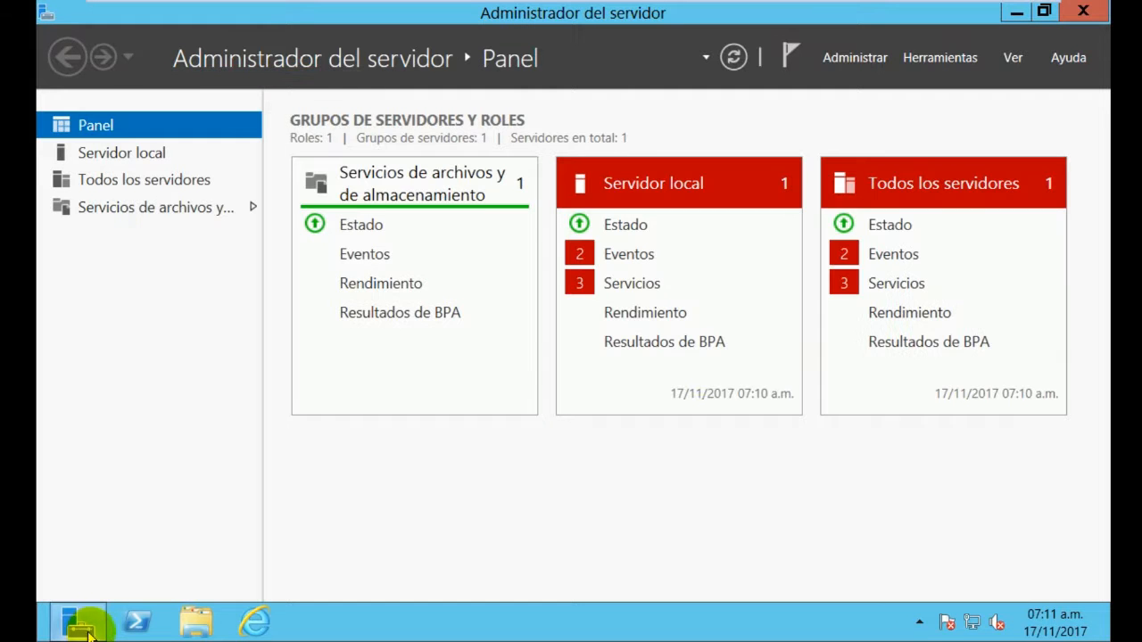
Start Add Roles and Features, keeping role-based installation and target server SOPORTEMAN
click(874, 61)
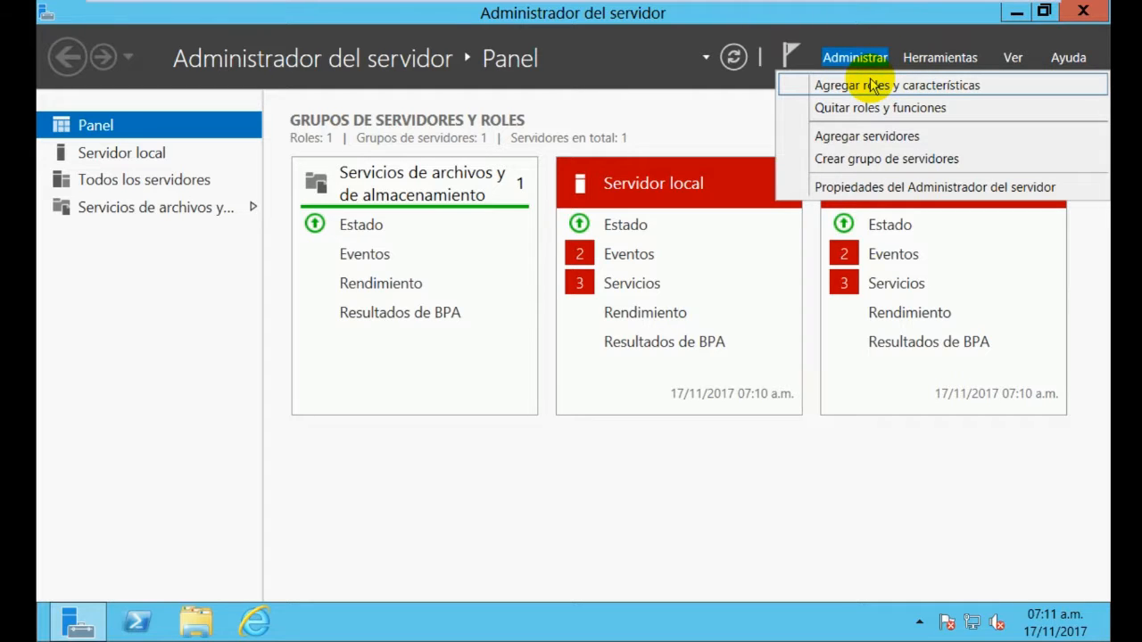
click(874, 85)
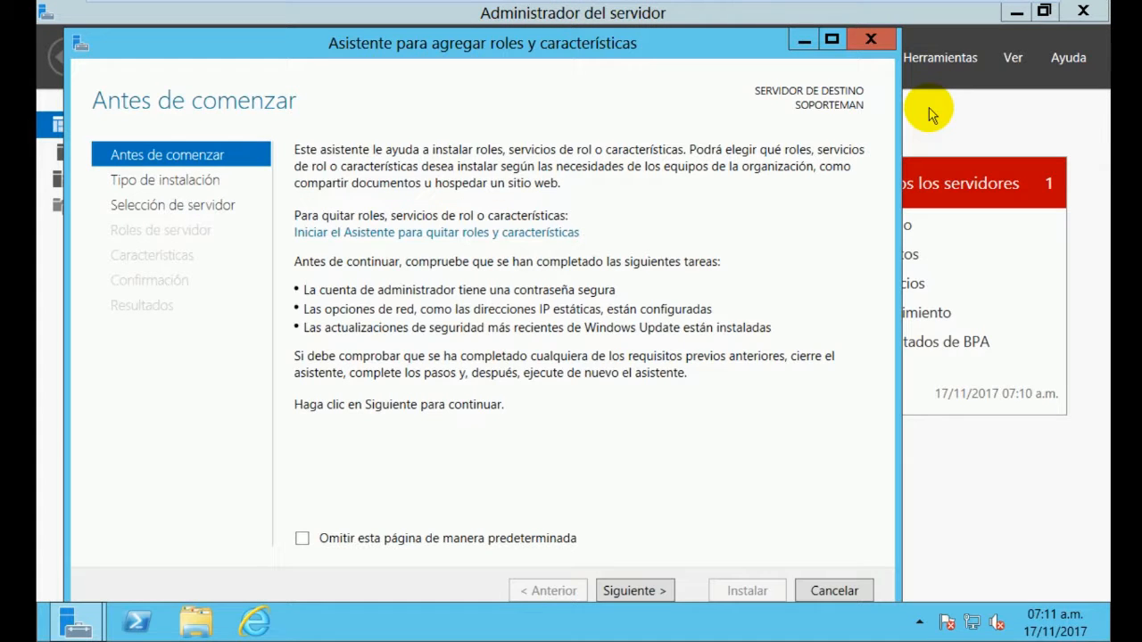
click(659, 592)
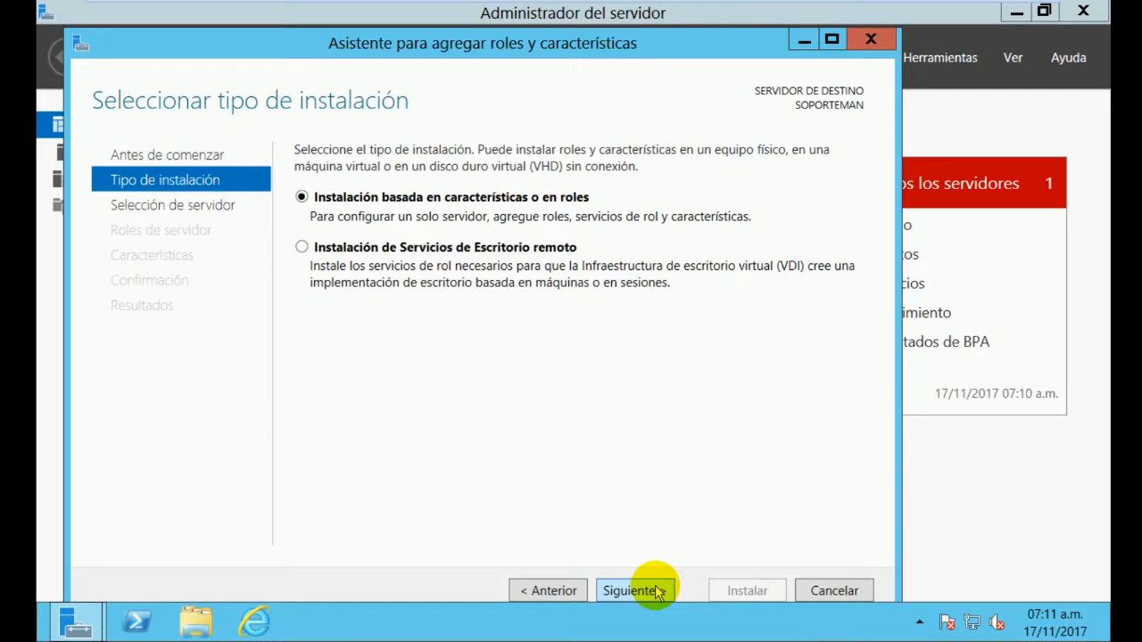
click(658, 593)
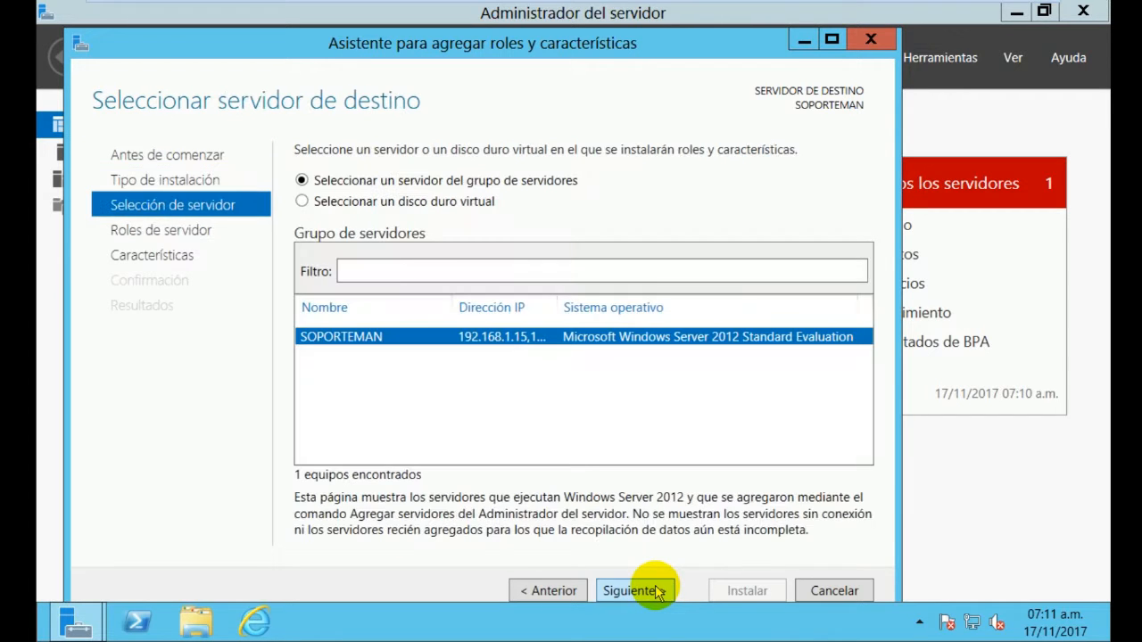
click(659, 593)
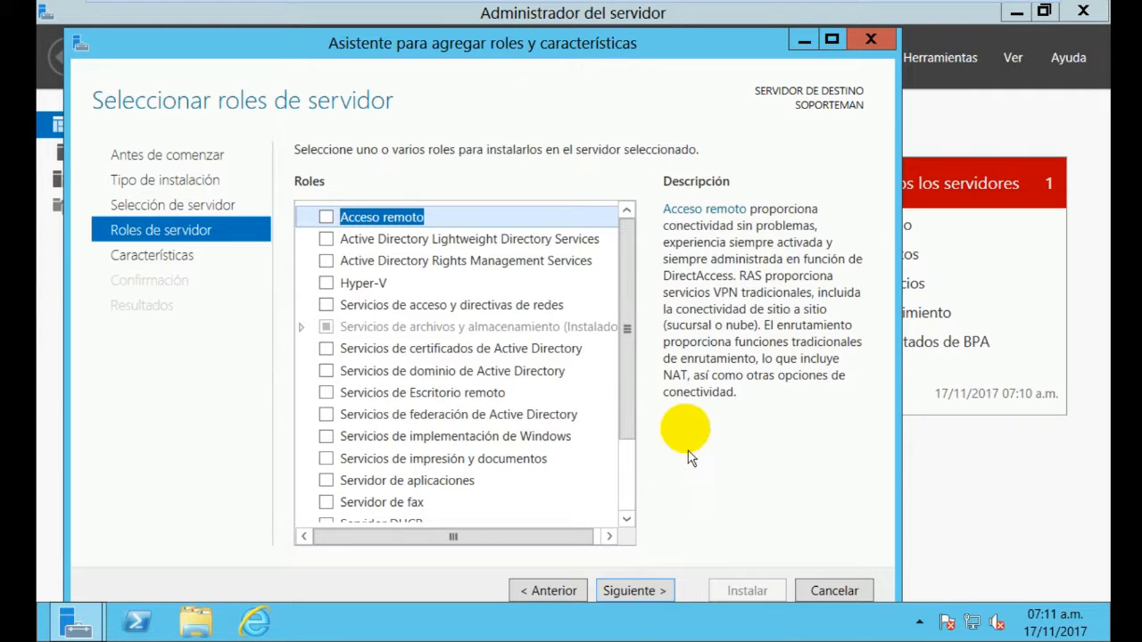
Select Active Directory Domain Services with its management tools and allow automatic restart on confirmation
click(328, 371)
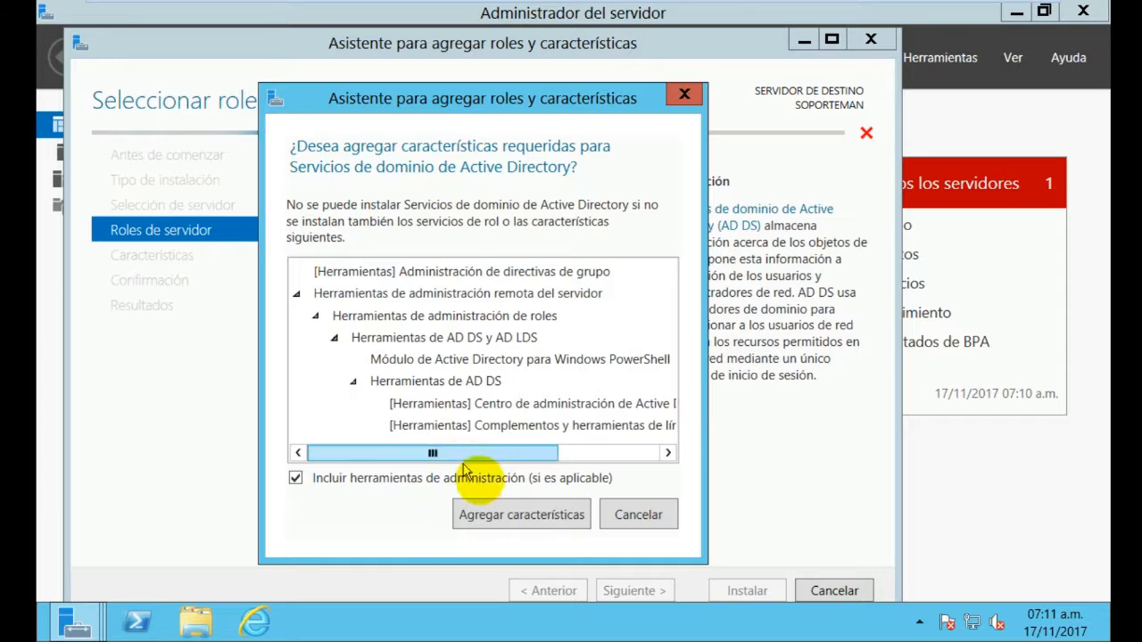
click(495, 518)
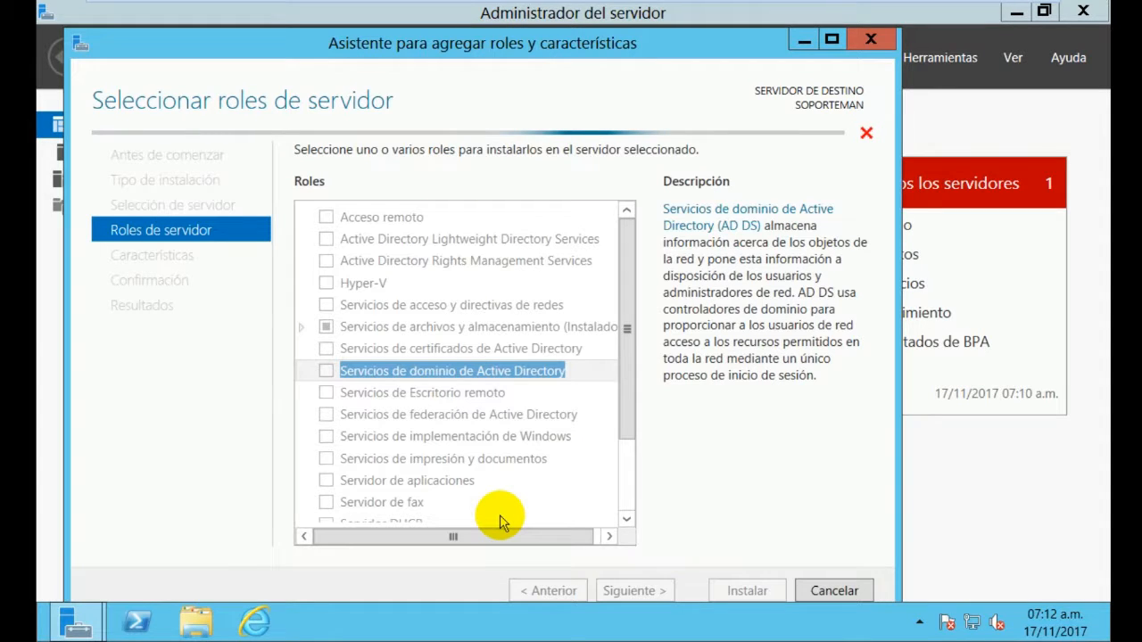
click(638, 595)
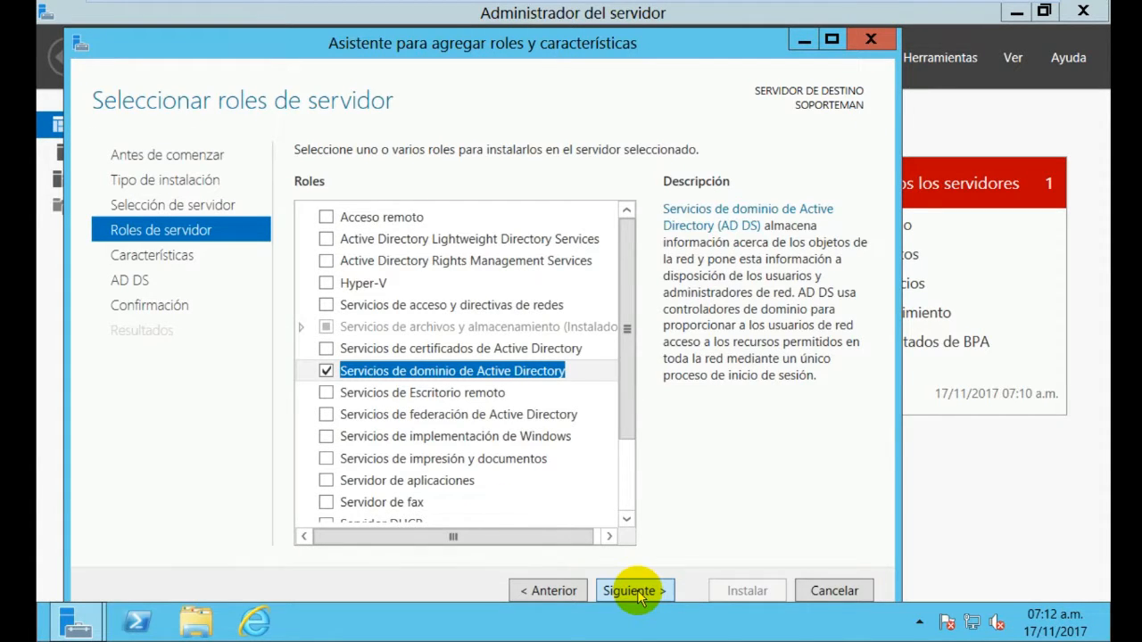
click(638, 596)
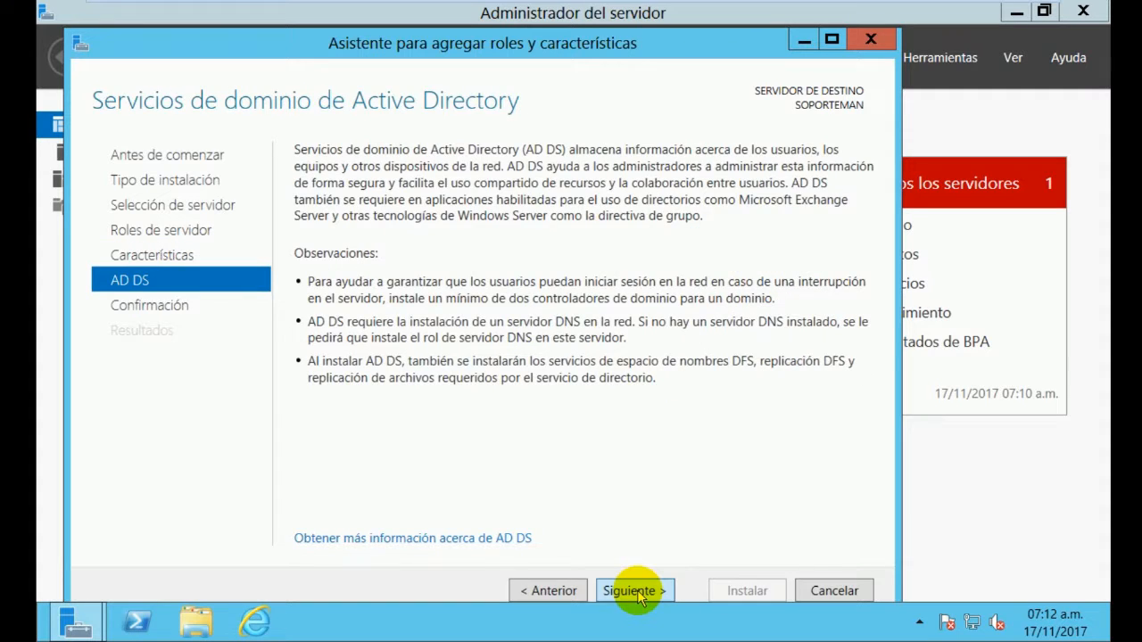
click(635, 593)
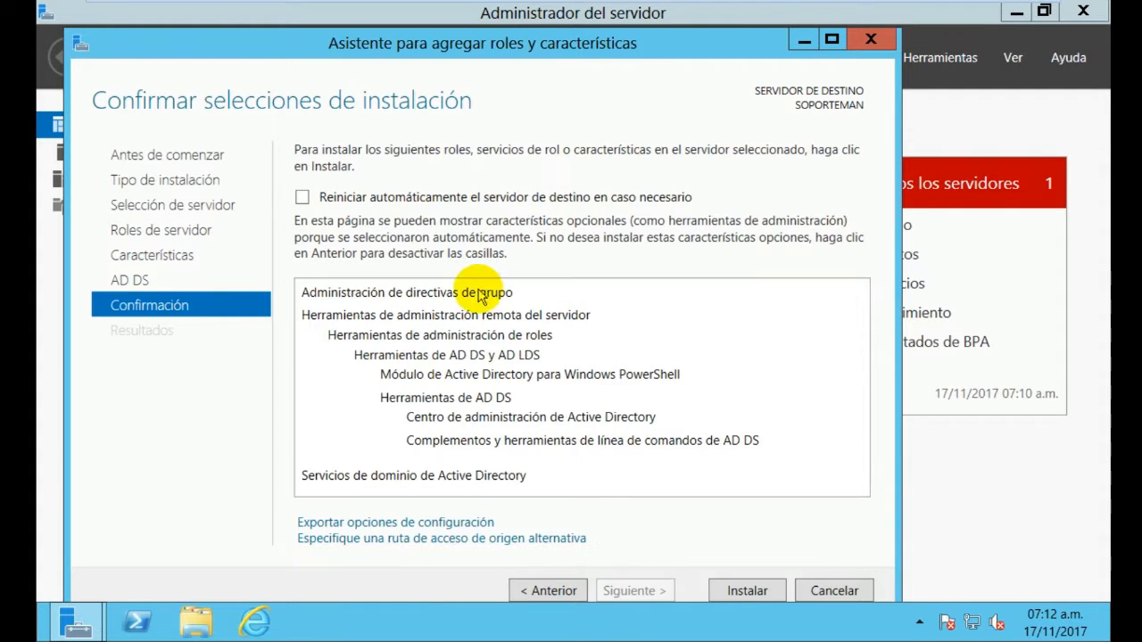
click(409, 197)
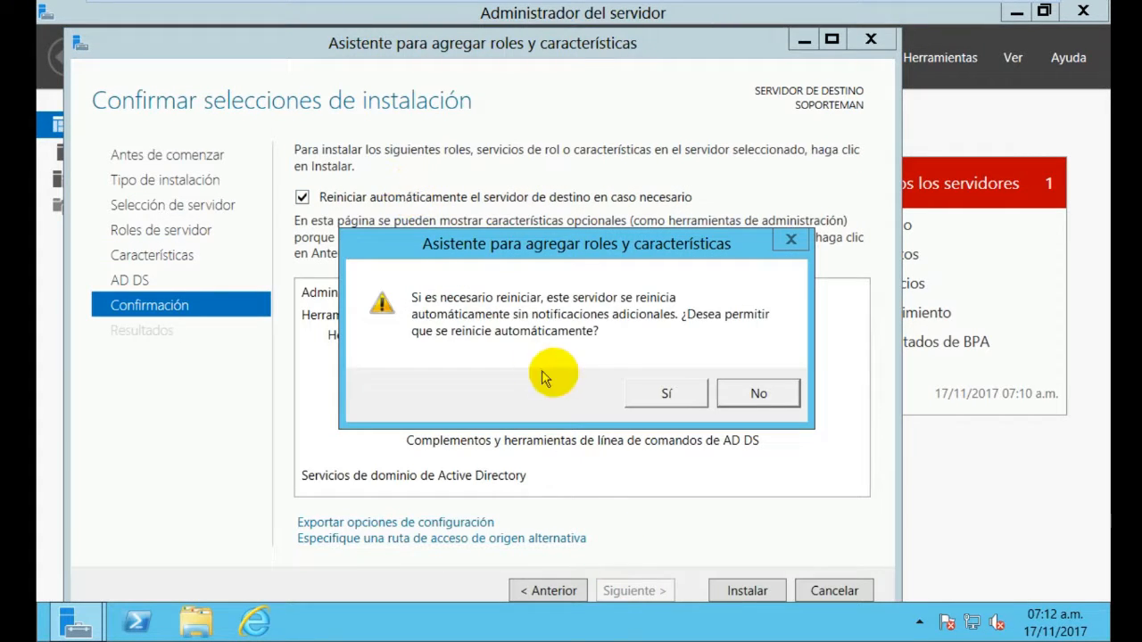
click(665, 398)
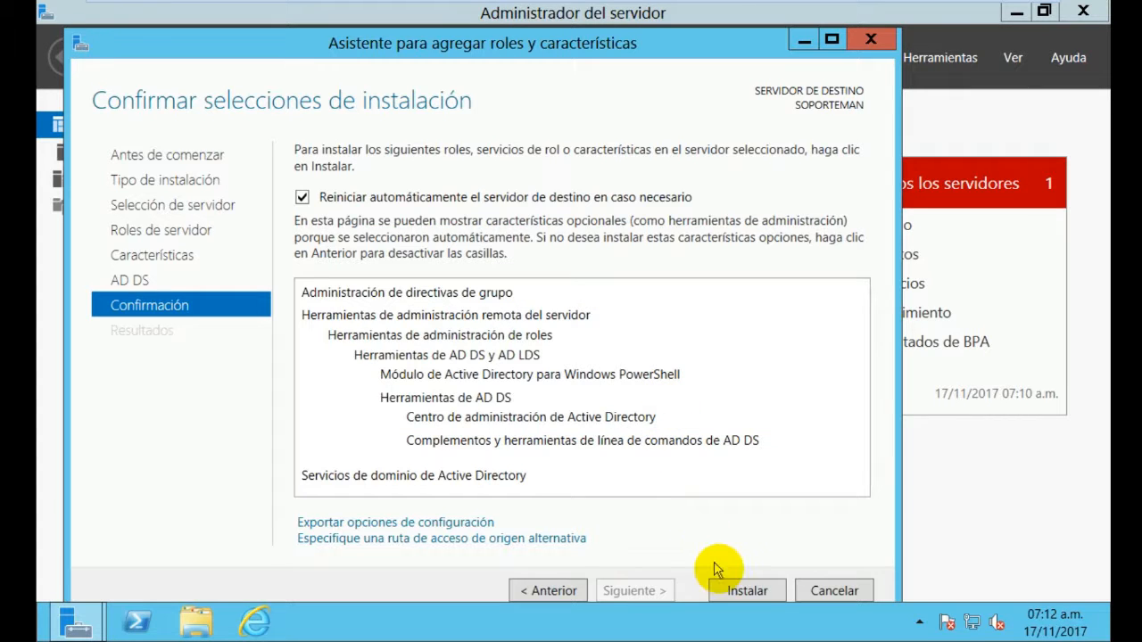
Install the Active Directory Domain Services role on SOPORTEMAN and wait for completion
click(754, 591)
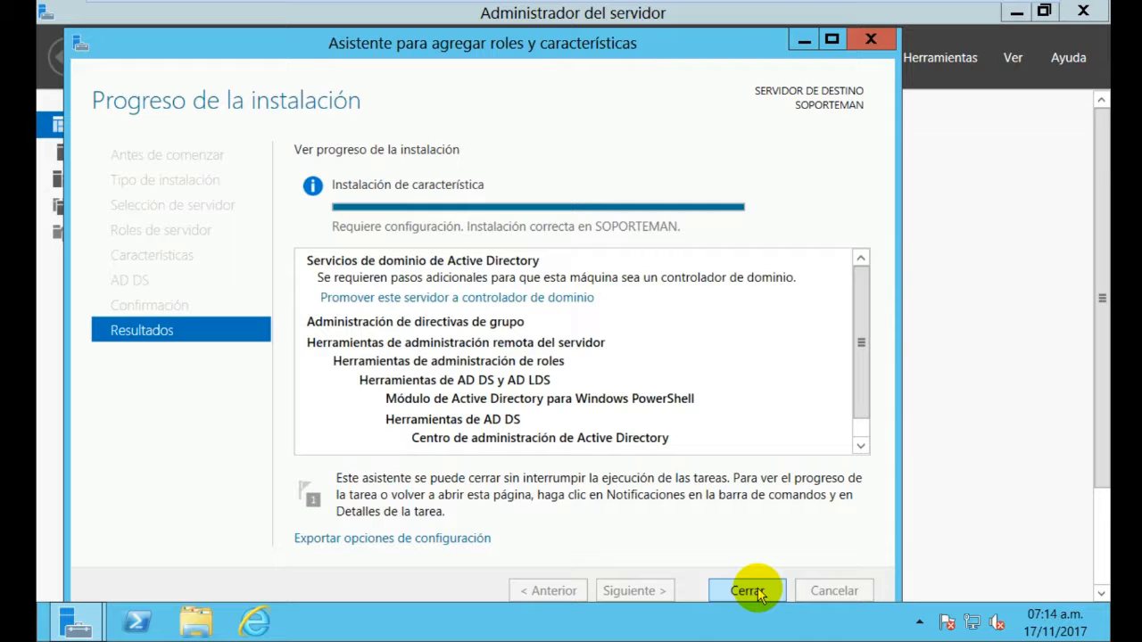
Promote the server by adding a new forest with root domain SOPORTEMAN.local
click(589, 299)
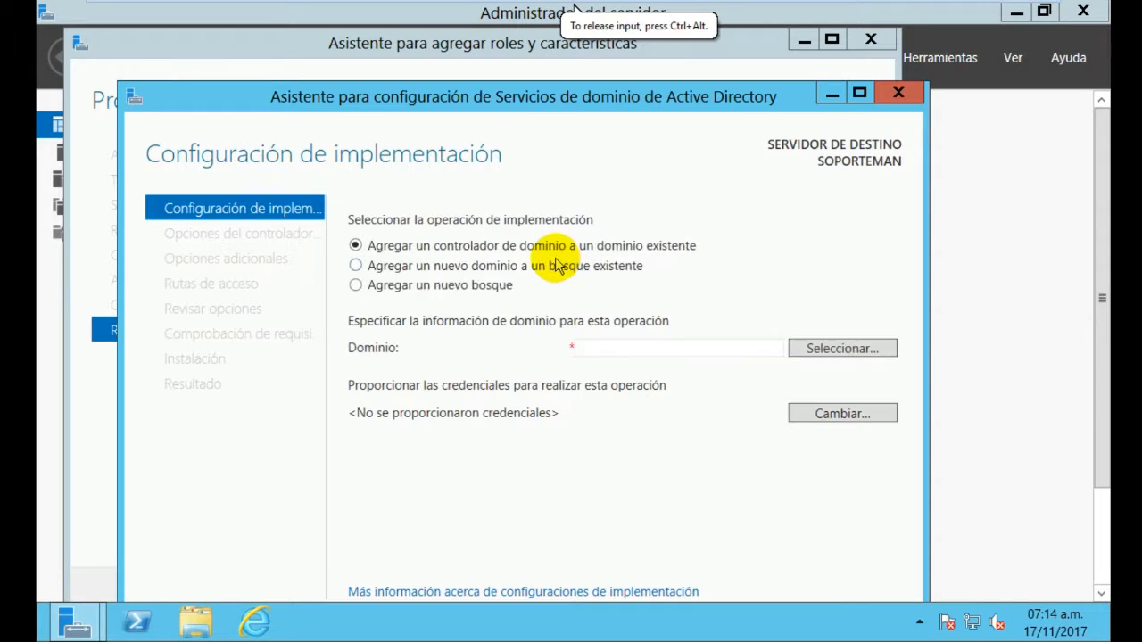
click(859, 94)
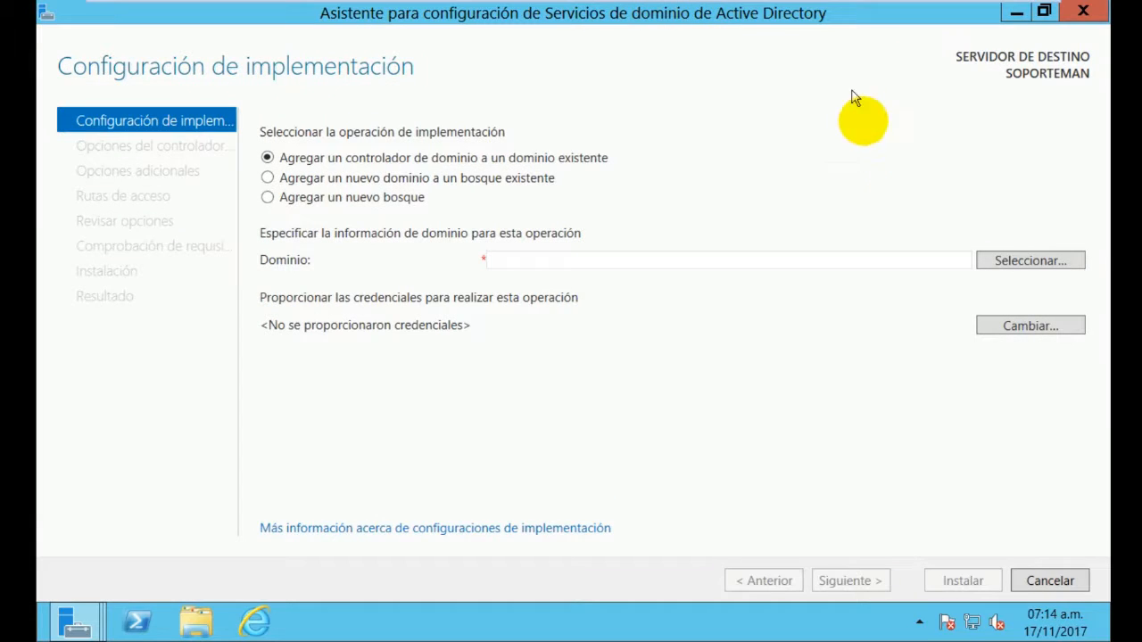
click(337, 198)
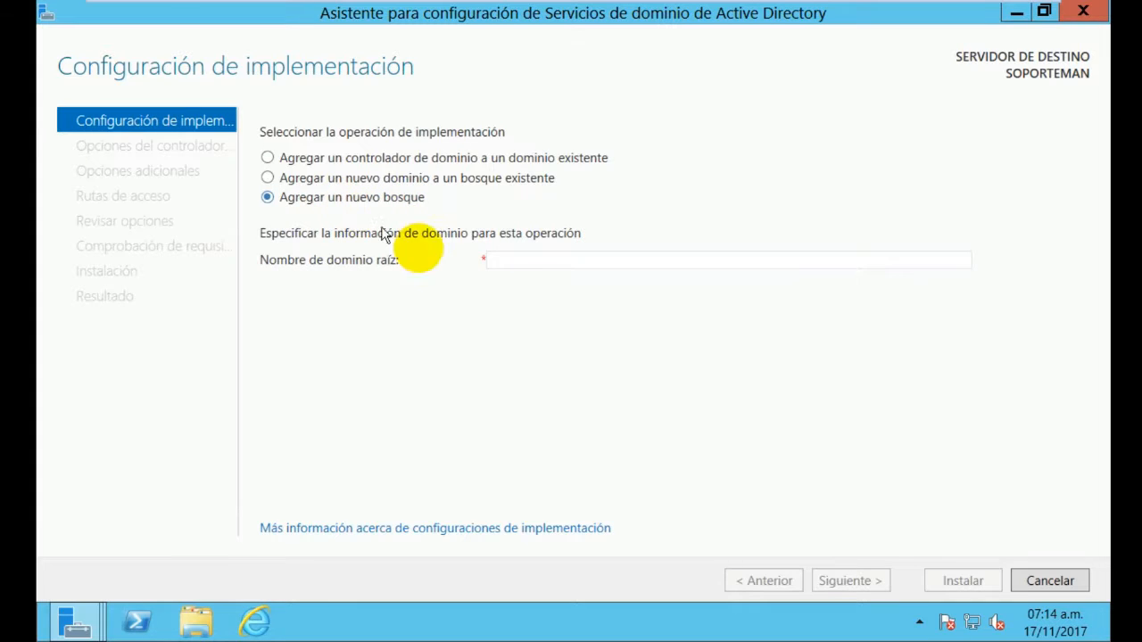
click(560, 261)
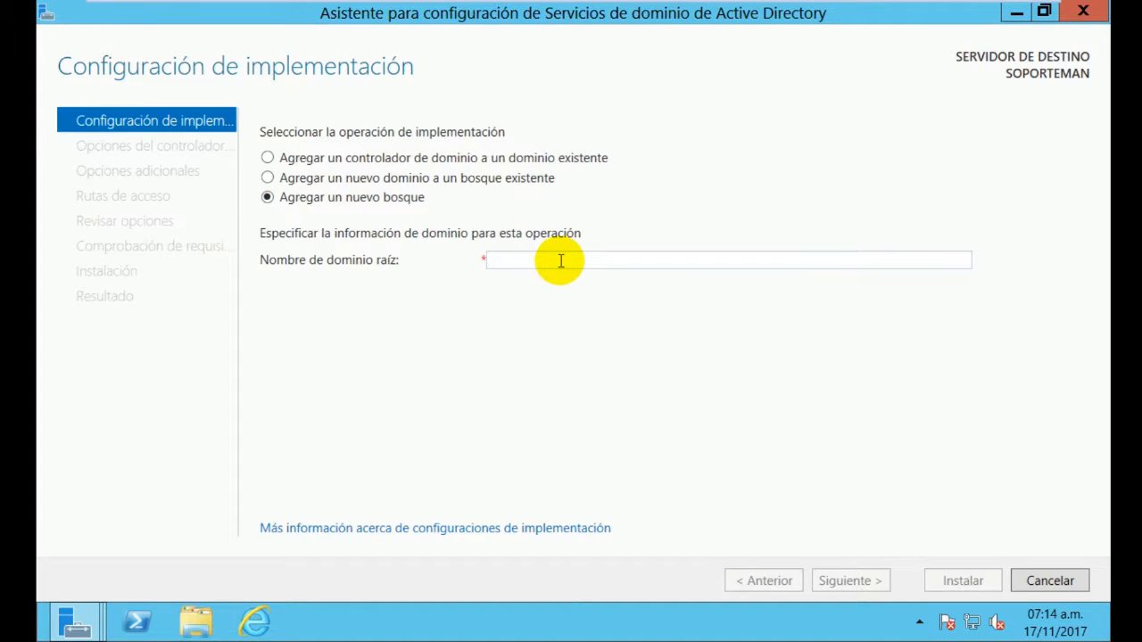
text(SO)
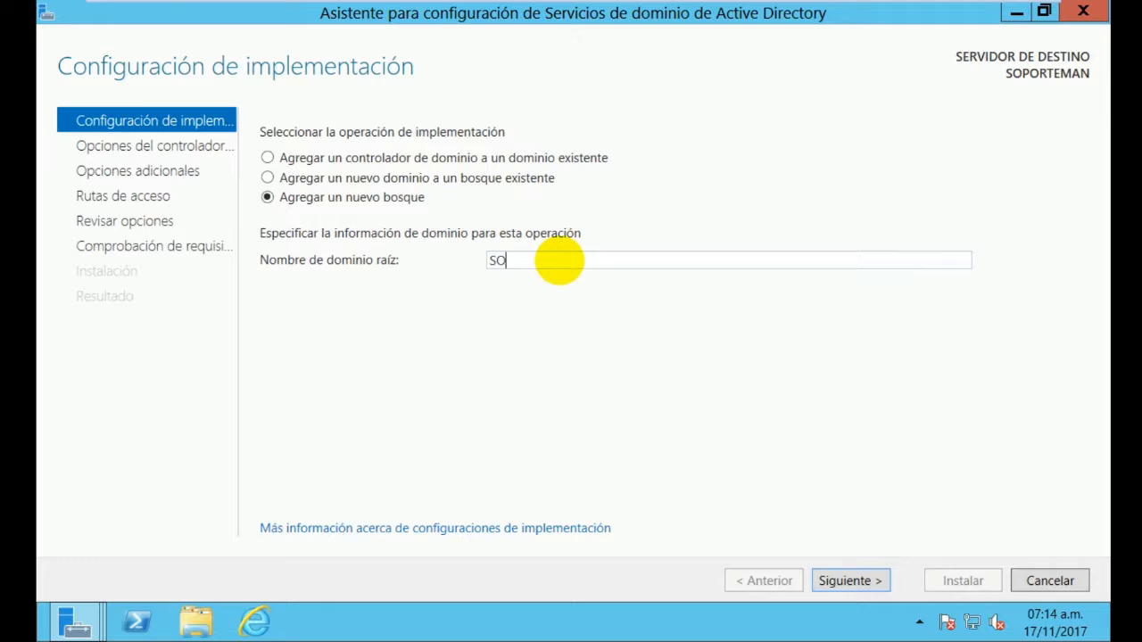
text(PORTEMAN.local)
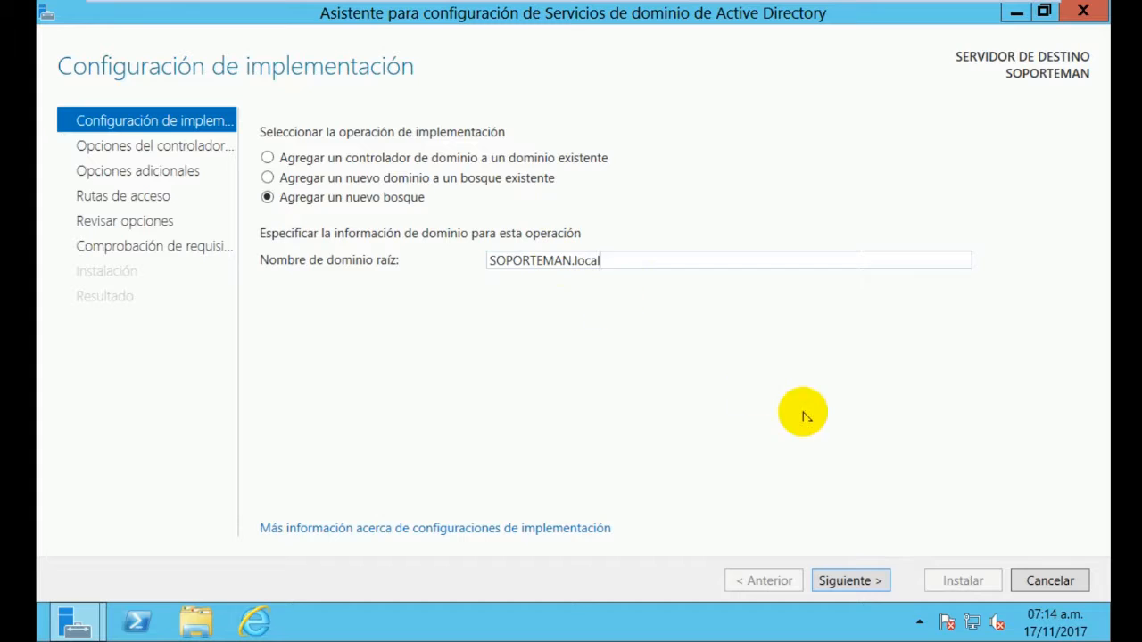
click(852, 581)
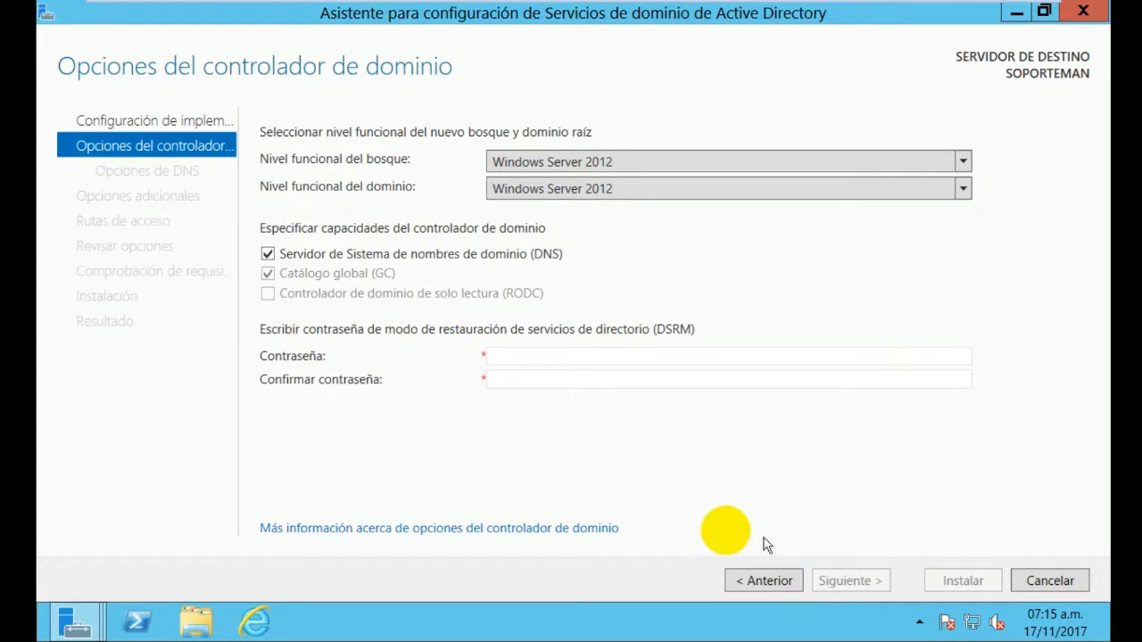
Enter the Directory Services Restore Mode password and its confirmation
click(568, 361)
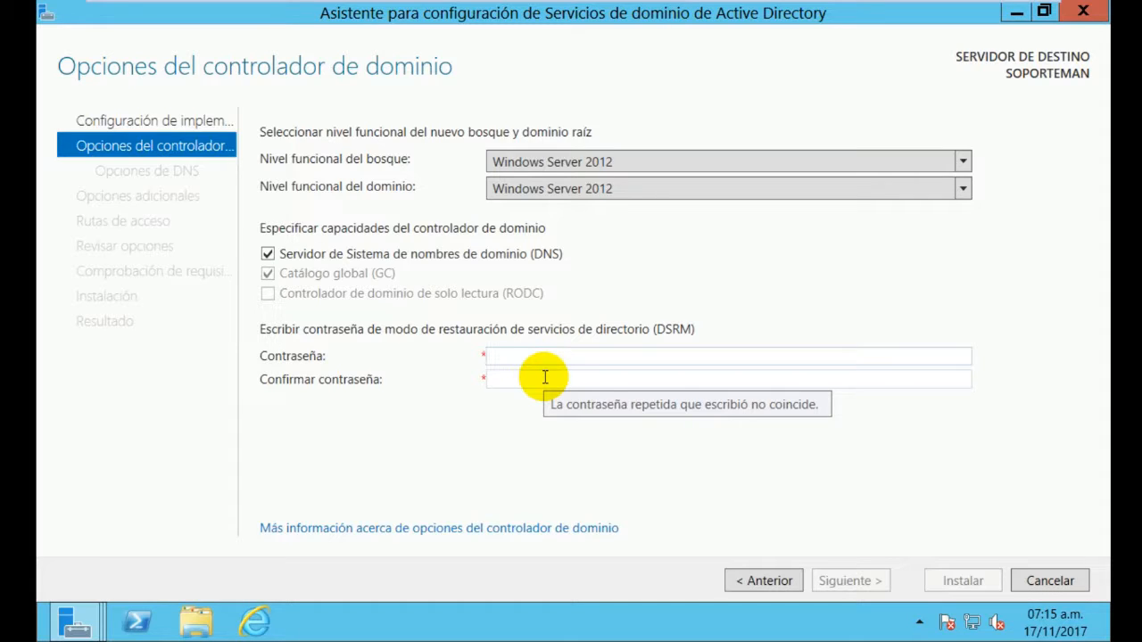
text(••)
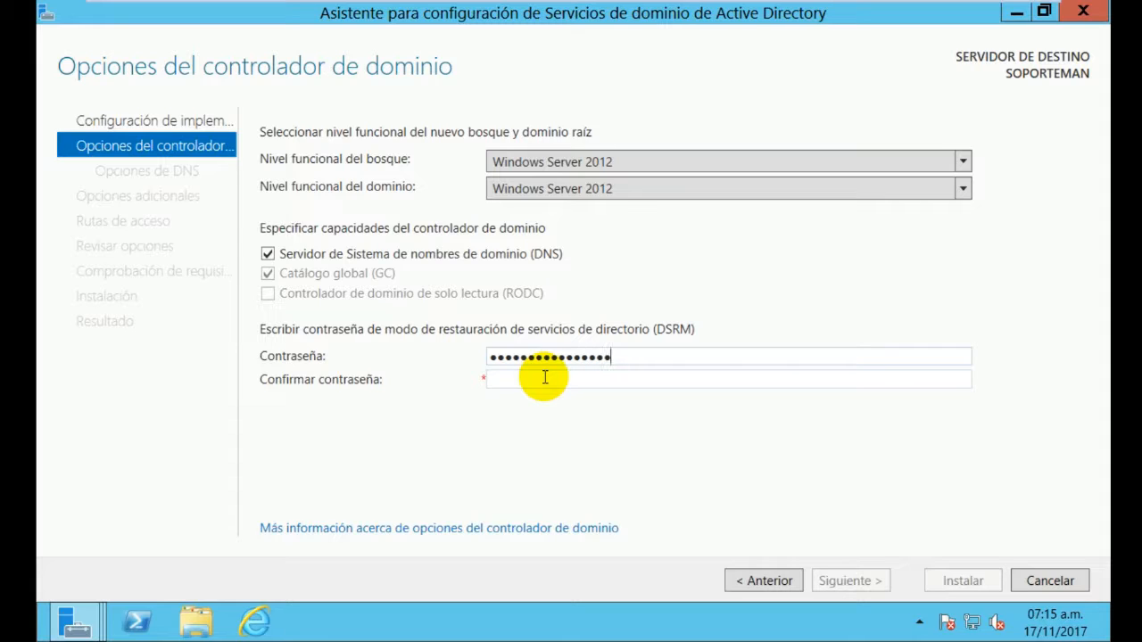
click(545, 377)
text(••)
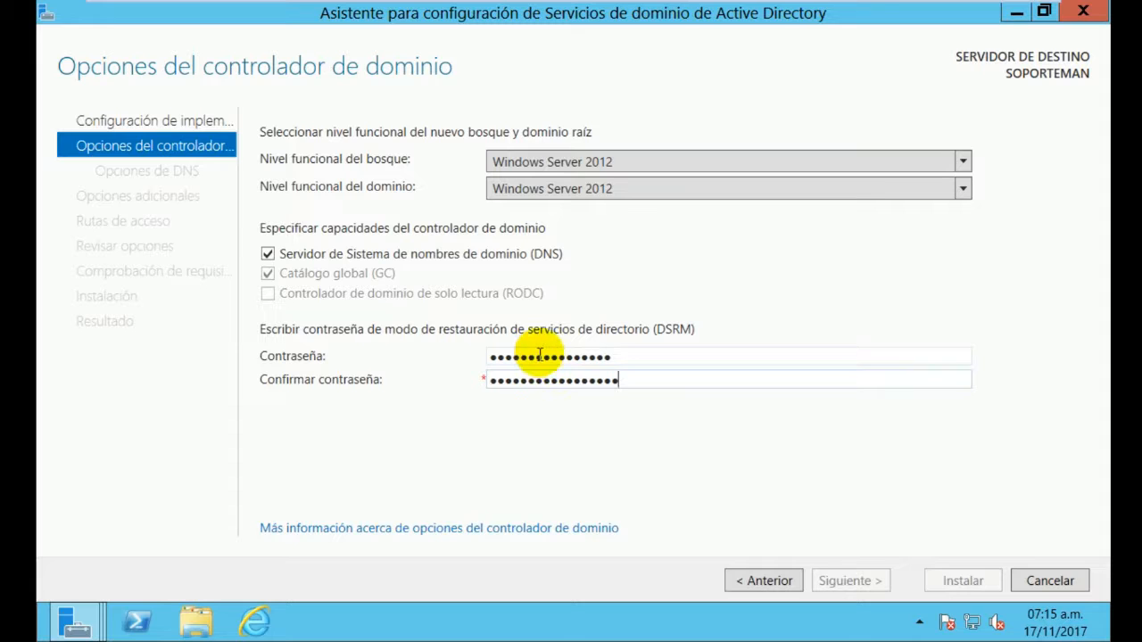
click(630, 359)
text(•)
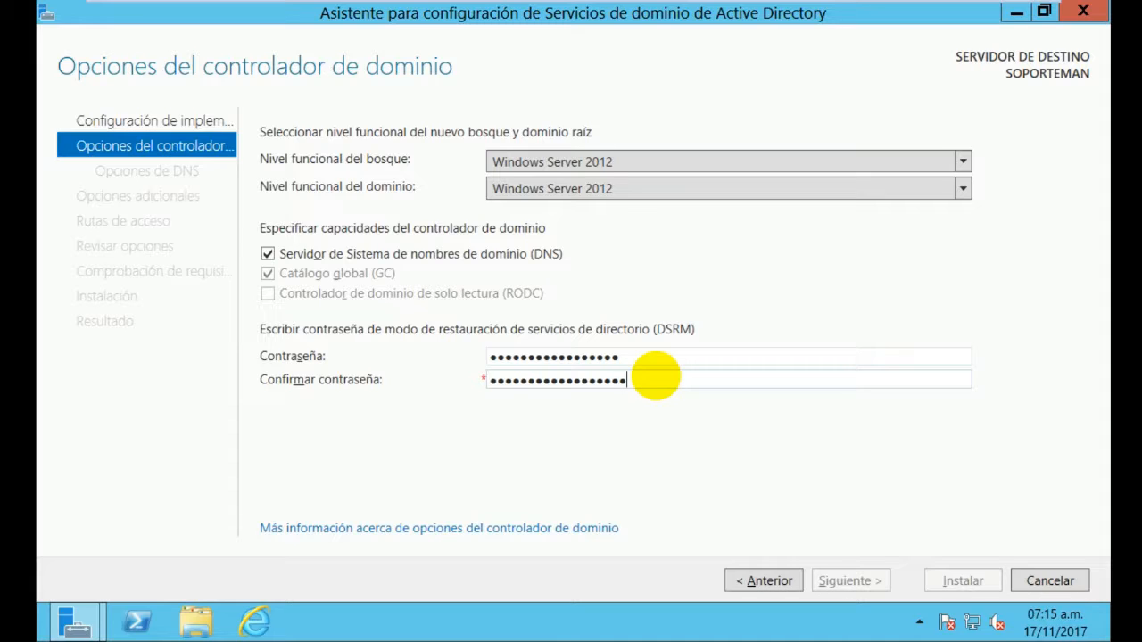
click(663, 356)
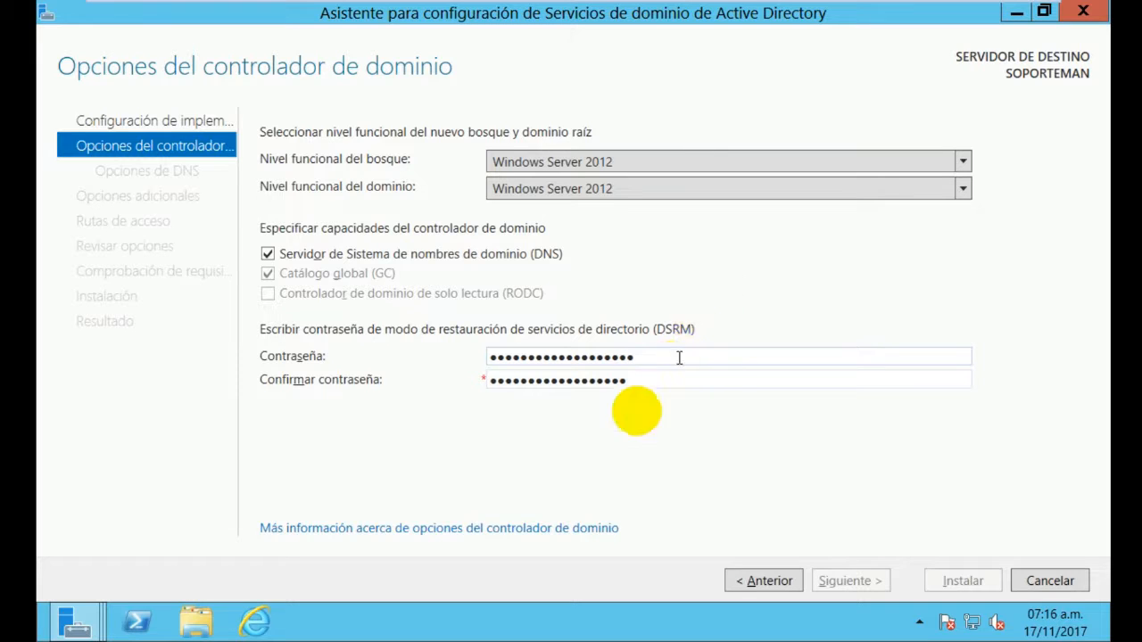
click(657, 381)
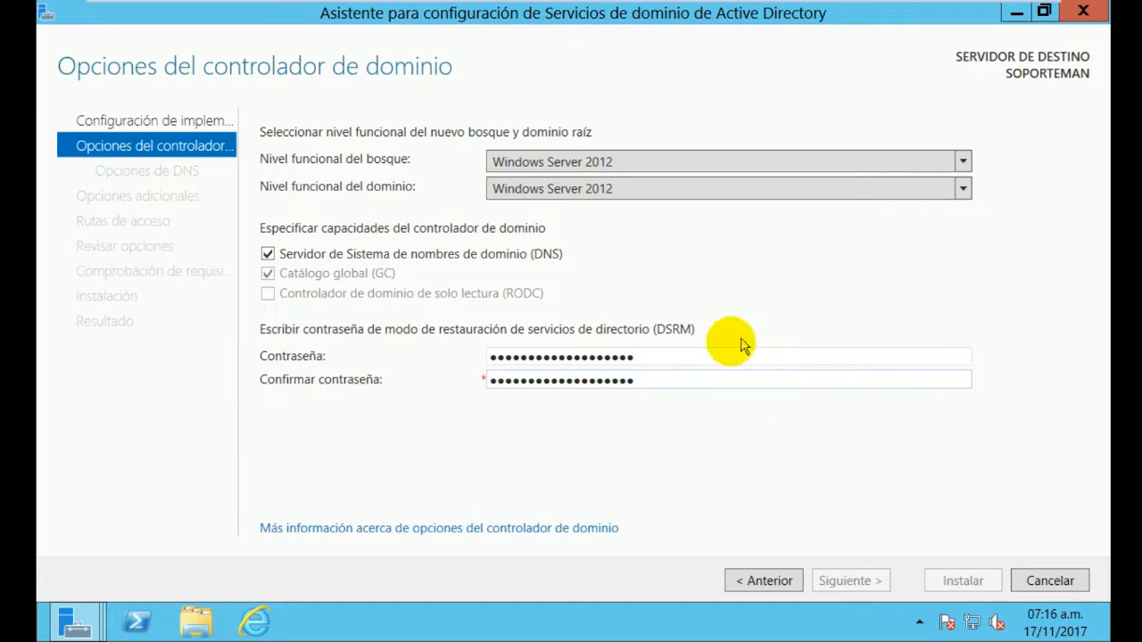
Clear both DSRM password fields, retype the password, and accept the domain controller options
click(658, 357)
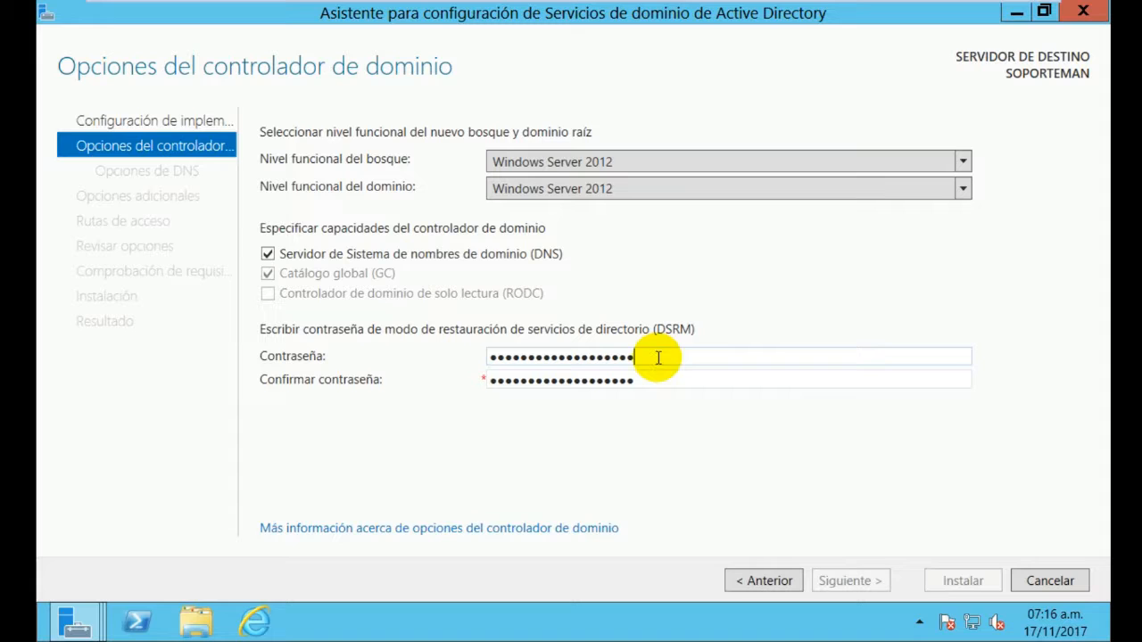
drag(655, 357, 471, 368)
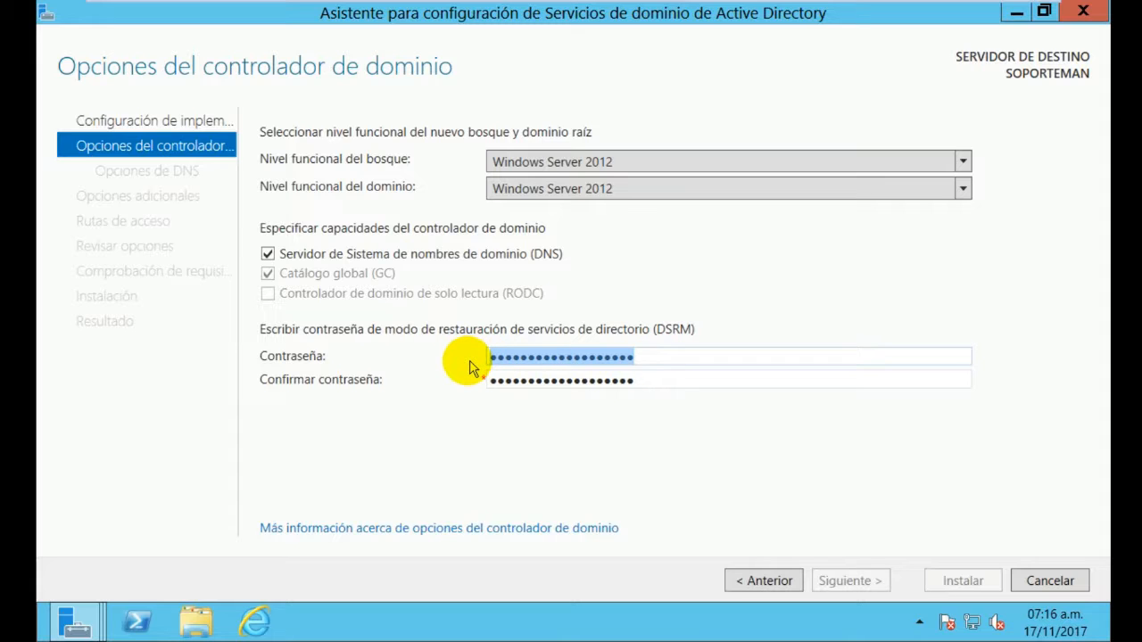
key(BackSpace)
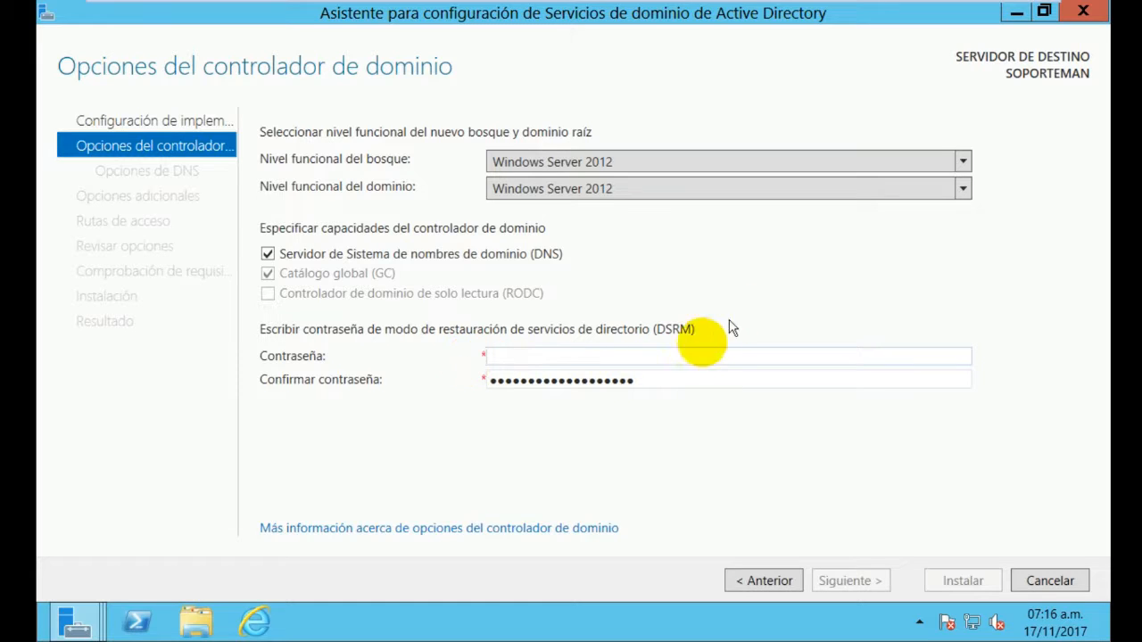
drag(643, 383, 427, 369)
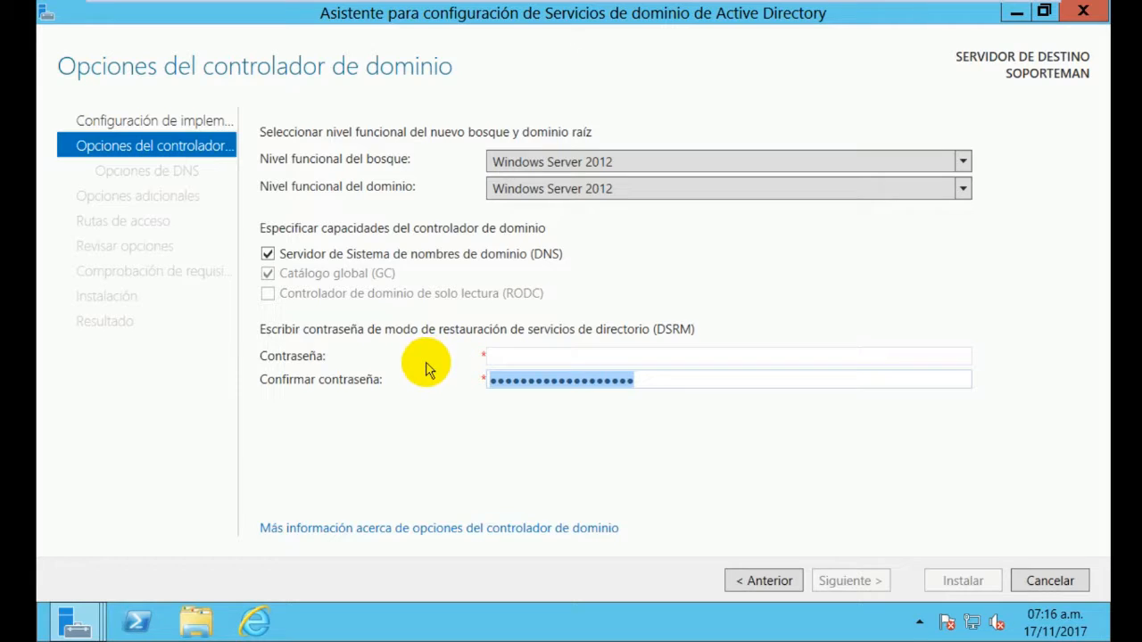
key(BackSpace)
click(525, 357)
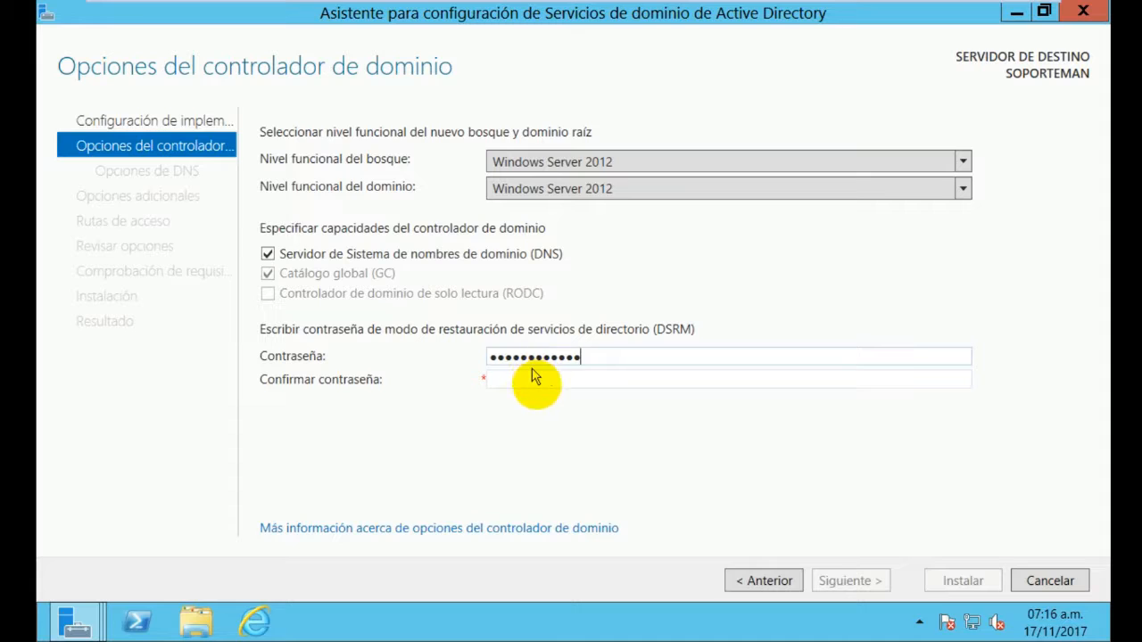
click(554, 382)
text(••••••)
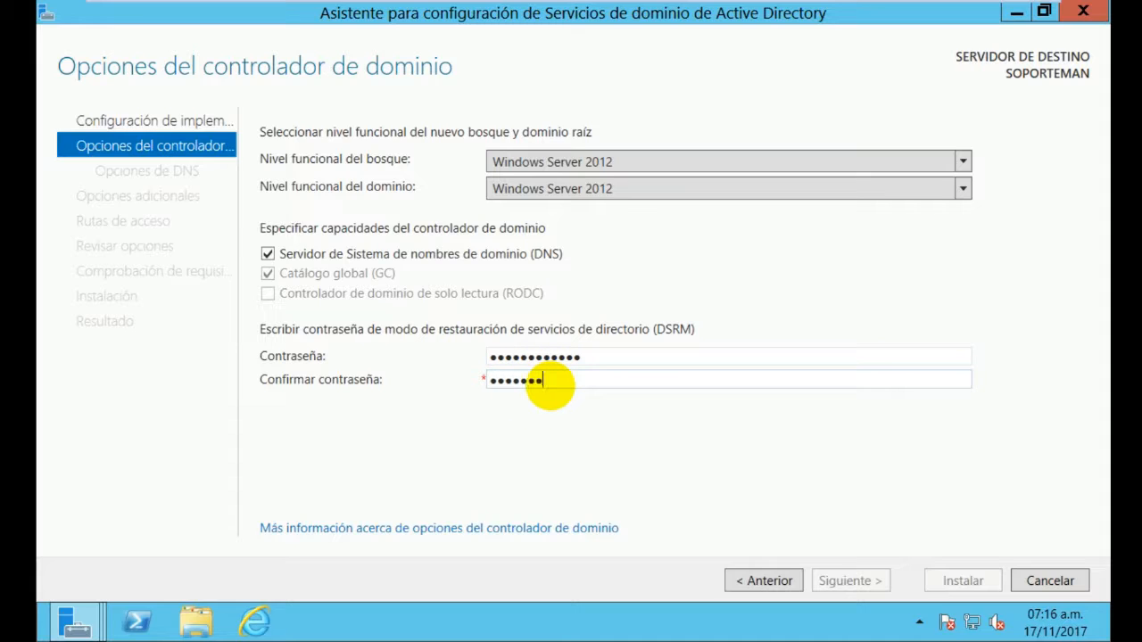
text(•••)
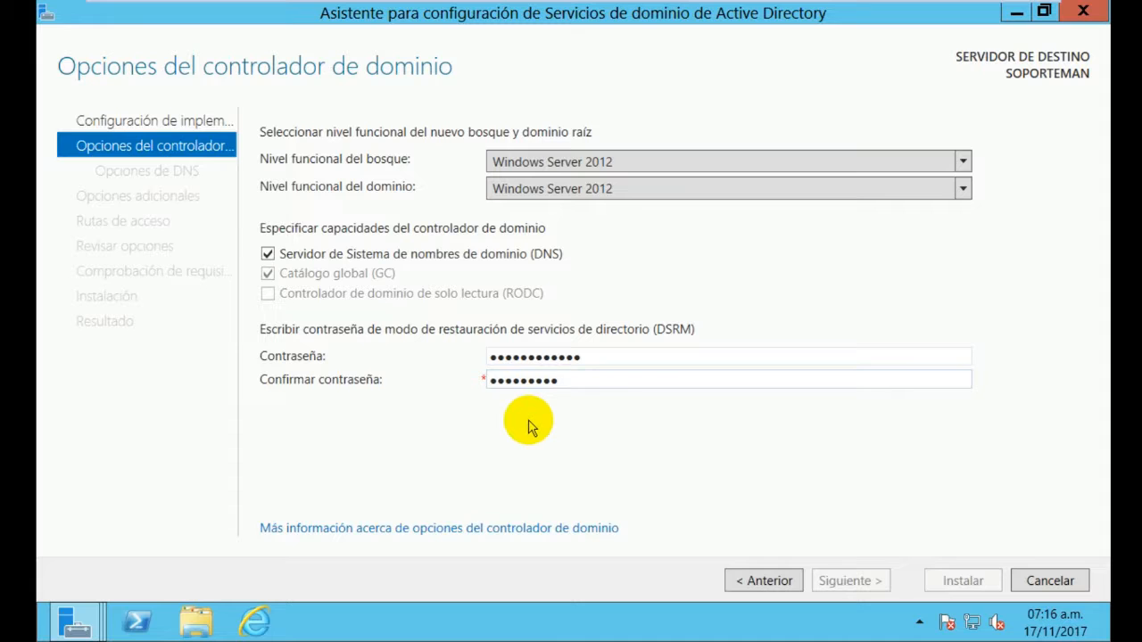
text(•••)
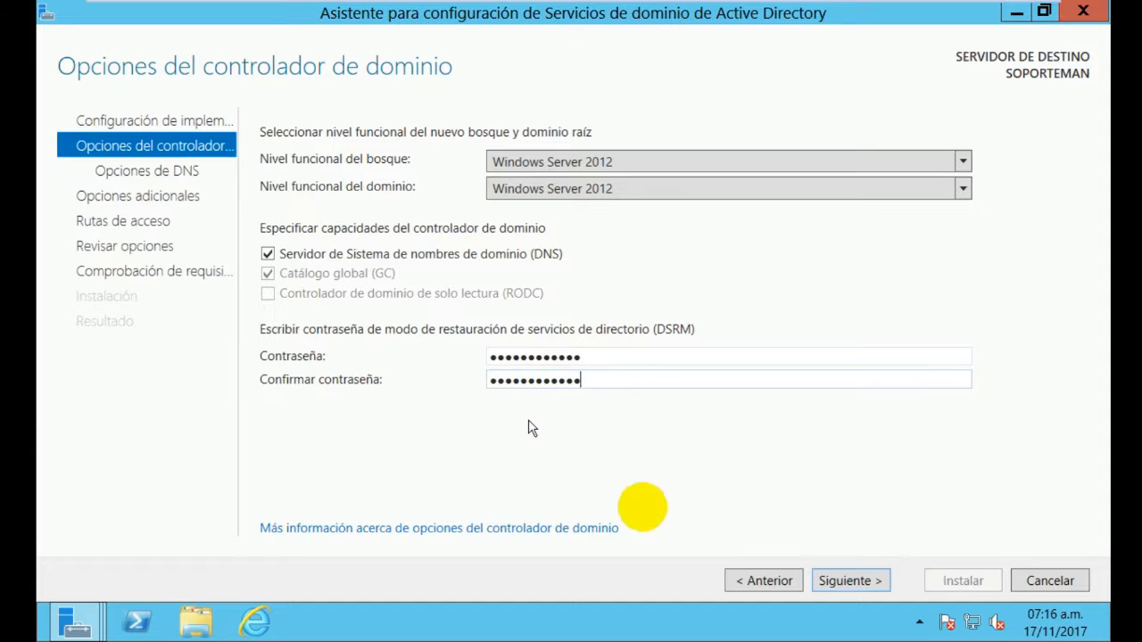
click(847, 580)
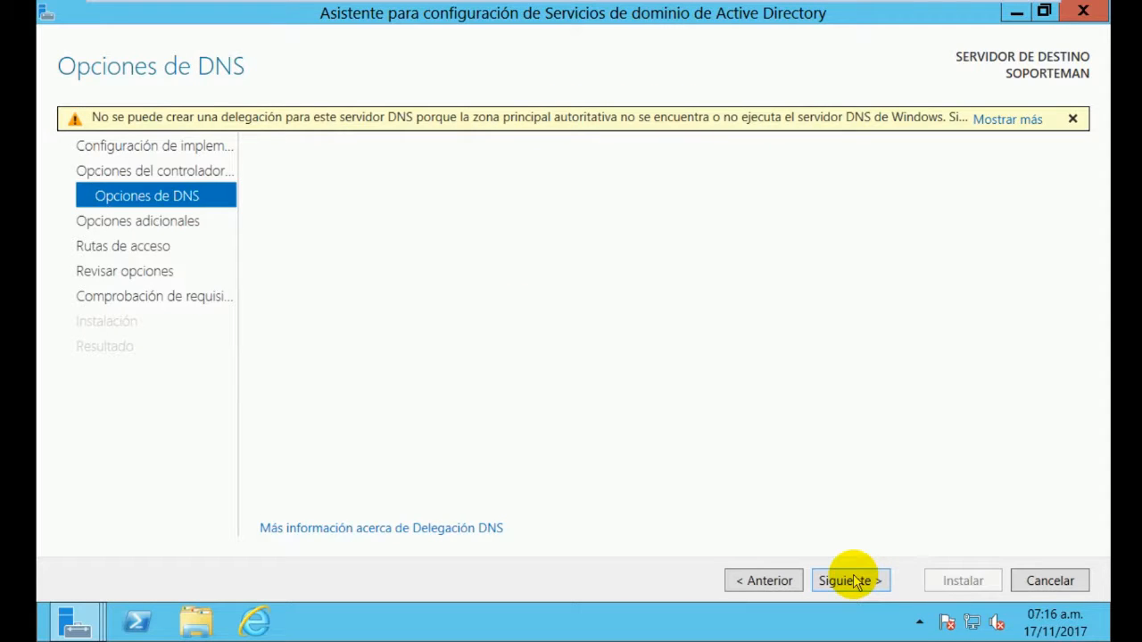
Accept the DNS options and the suggested NetBIOS domain name SOPORTEMAN0
click(848, 581)
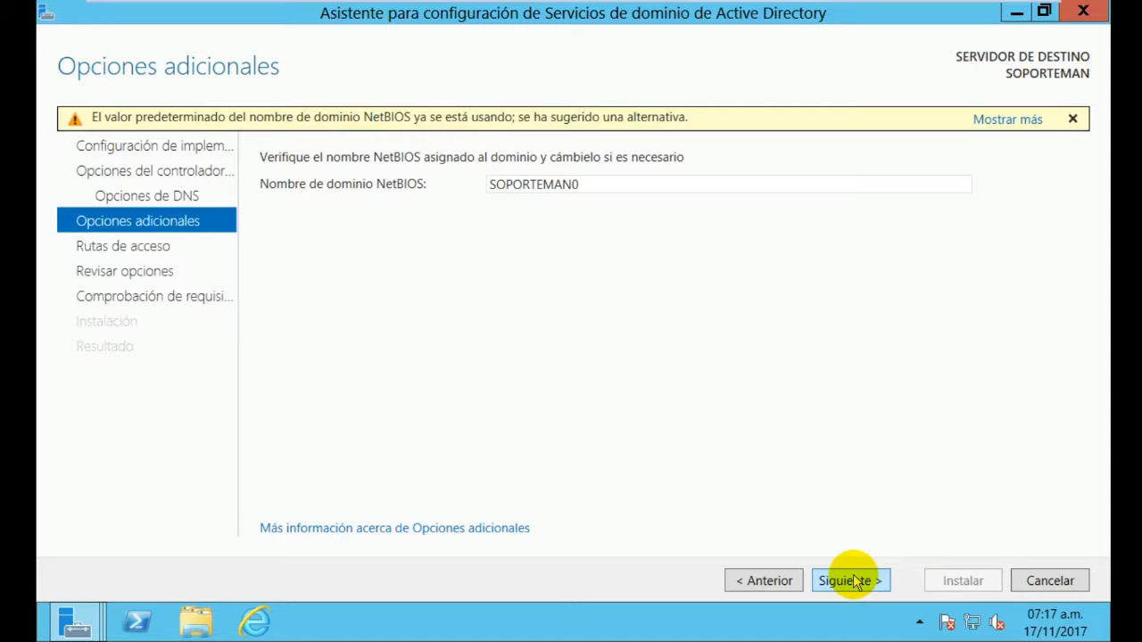
click(850, 581)
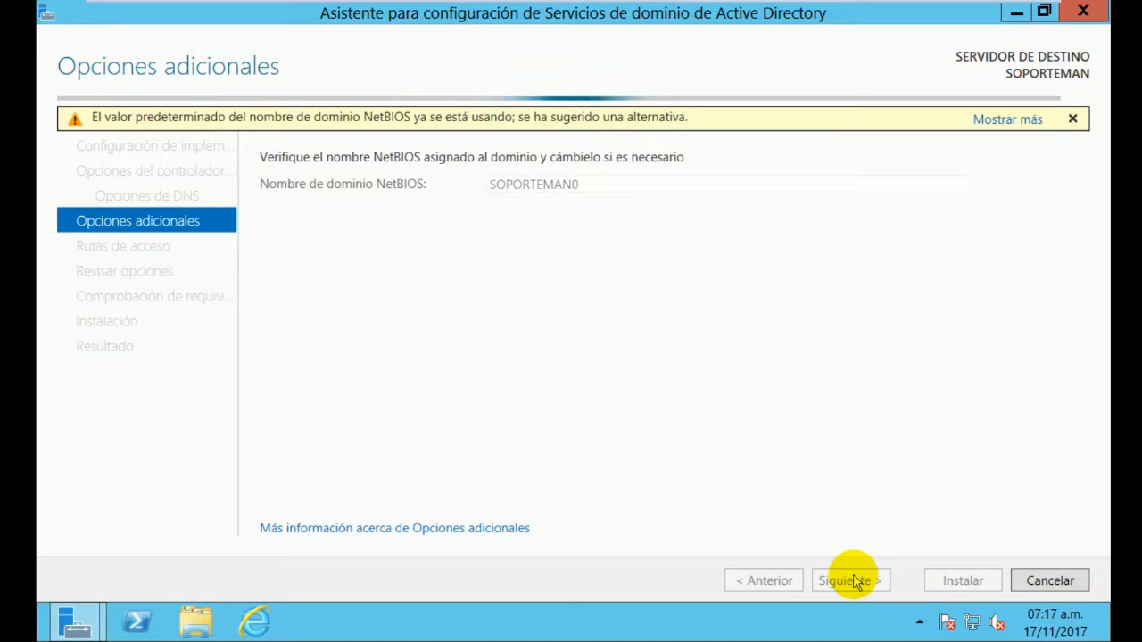
click(849, 581)
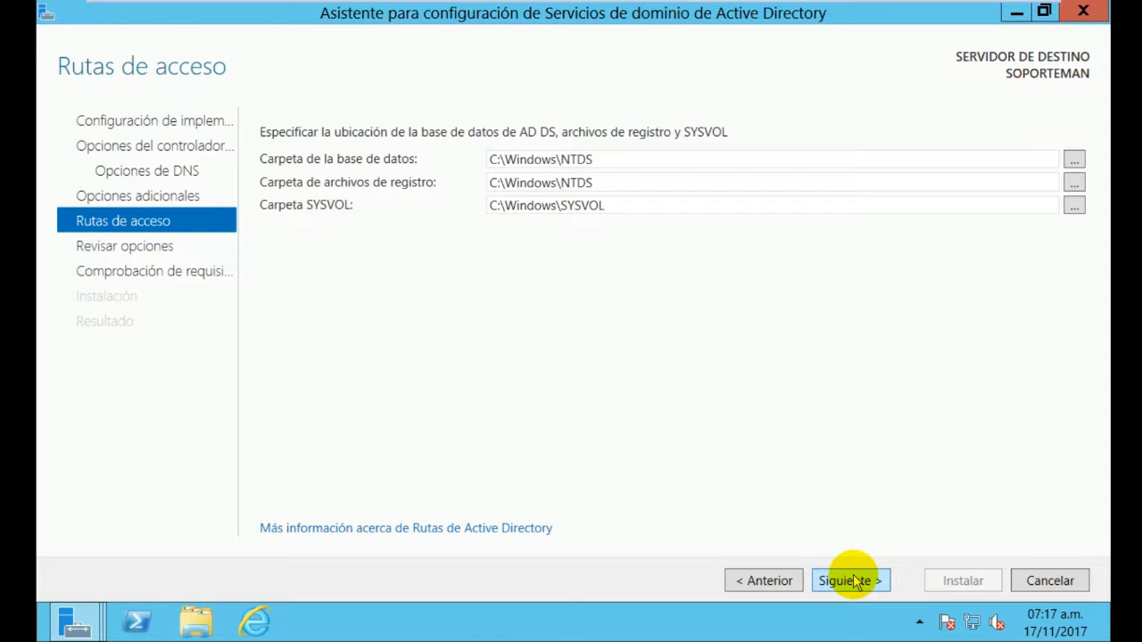
Keep the default NTDS and SYSVOL paths and run the prerequisite check
click(849, 581)
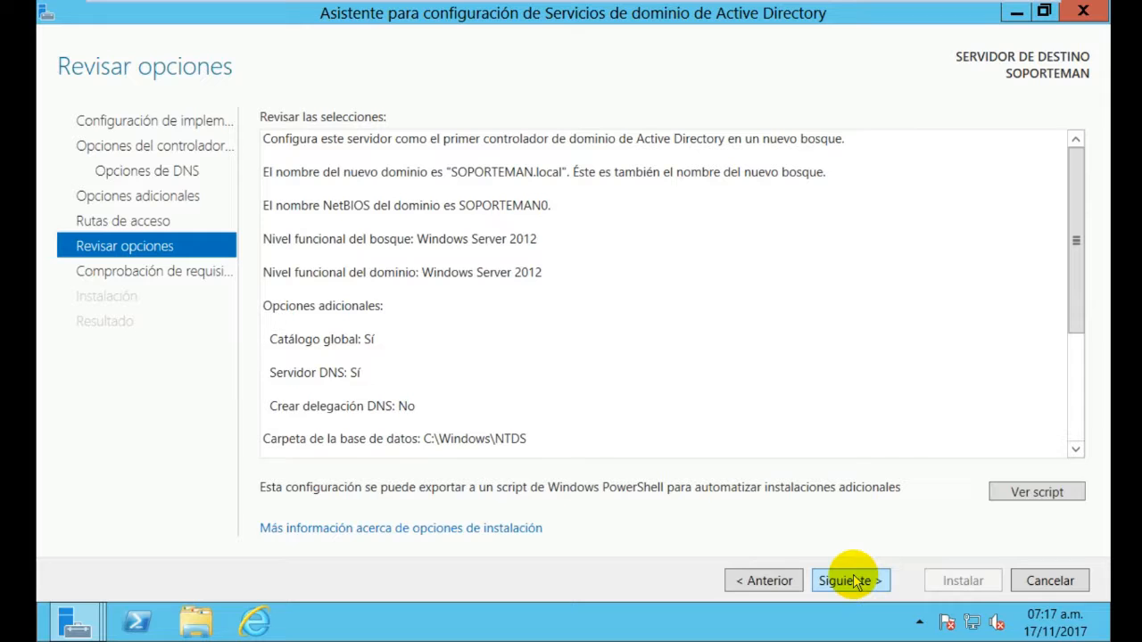
click(852, 581)
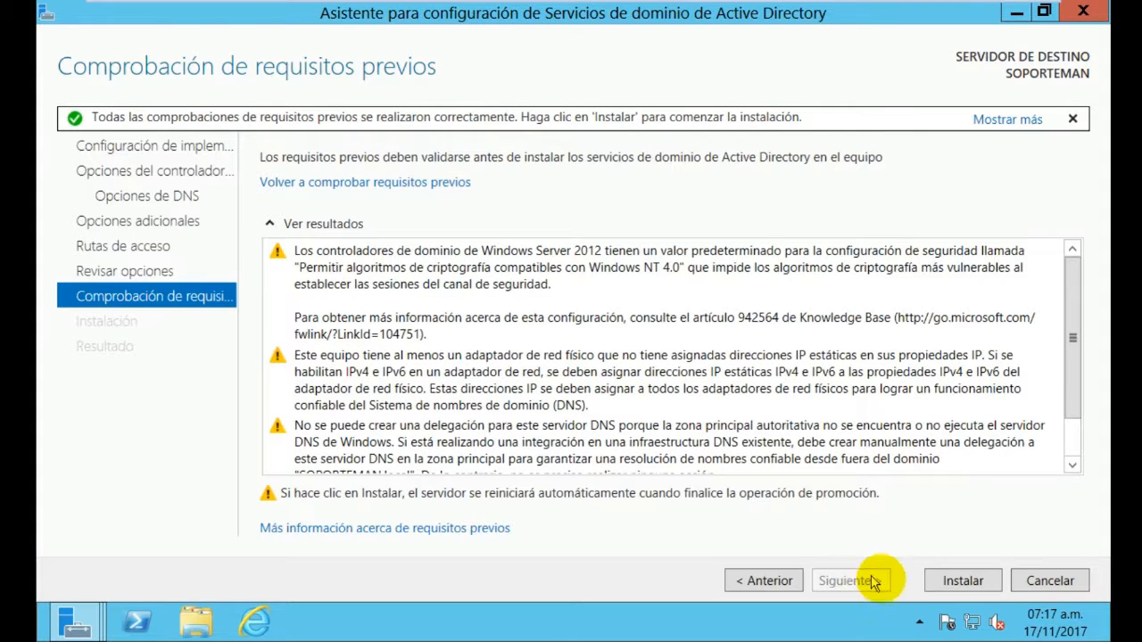
Install the domain controller promotion and let the server reboot
click(993, 591)
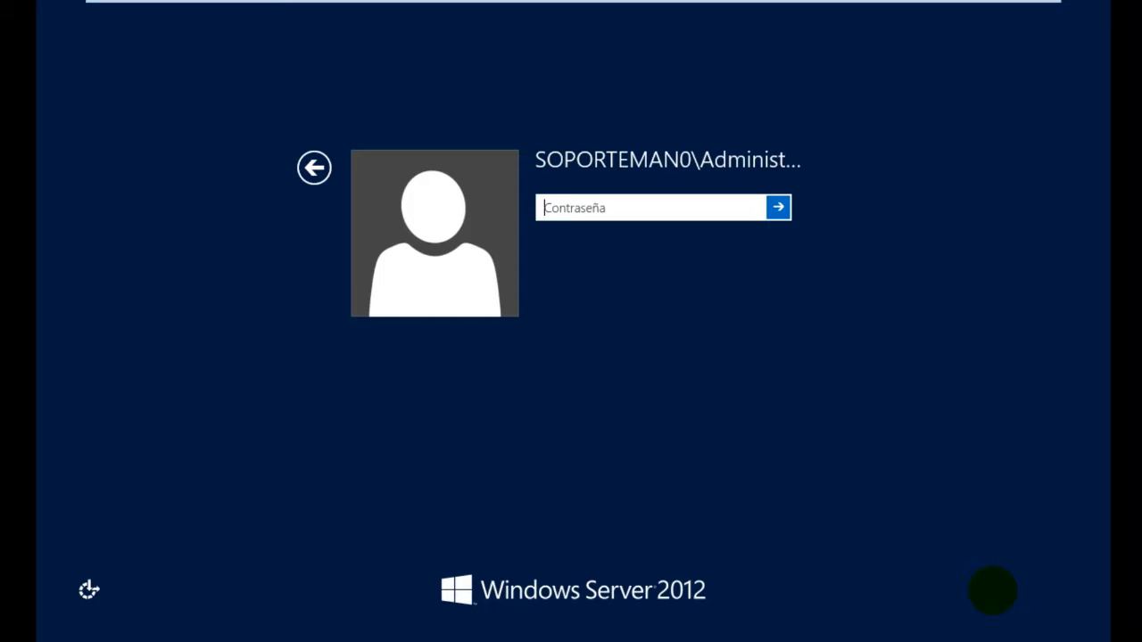
Sign in with the administrator password and launch DNS Manager from the Start screen
text(••)
key(Return)
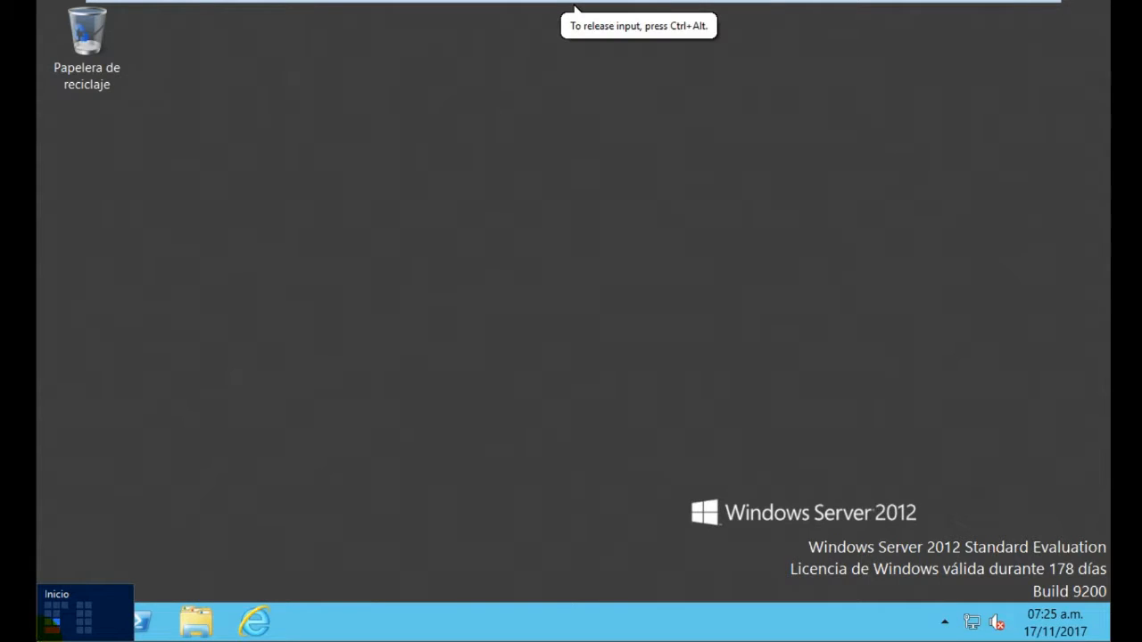
click(56, 631)
click(669, 543)
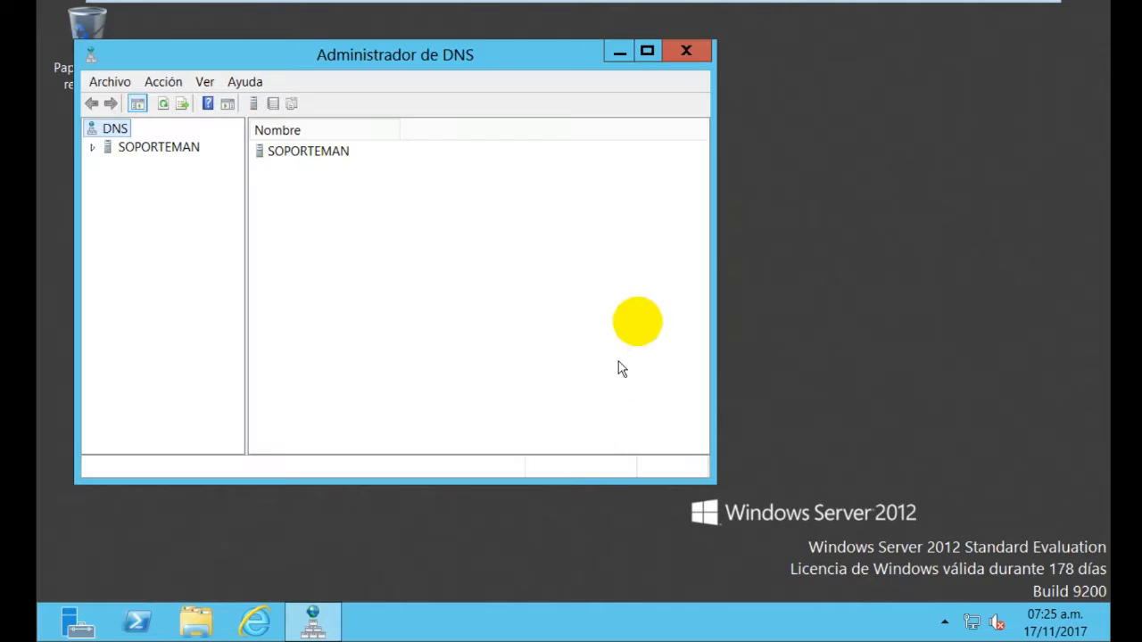
Maximize DNS Manager and expand SOPORTEMAN and its Zonas de búsqueda directa
click(648, 50)
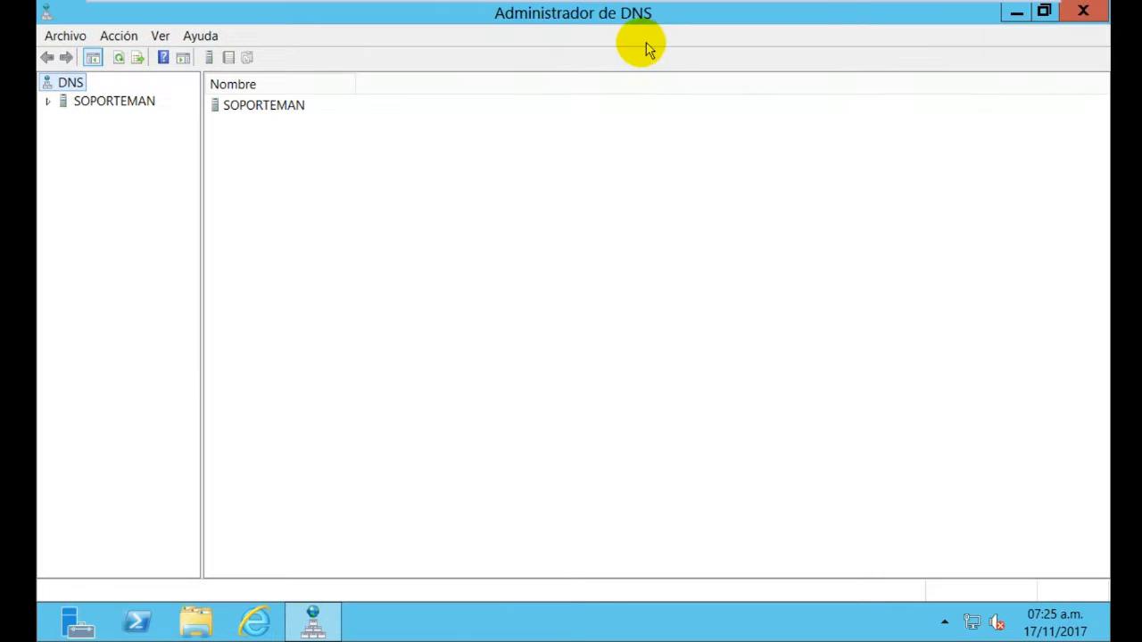
double_click(52, 104)
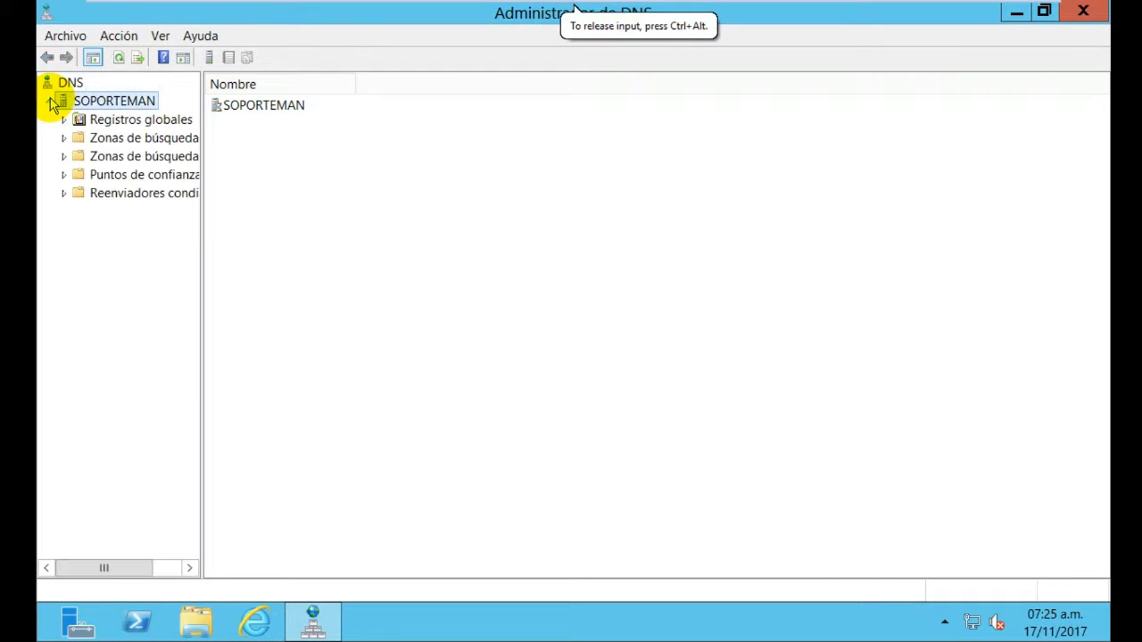
double_click(65, 140)
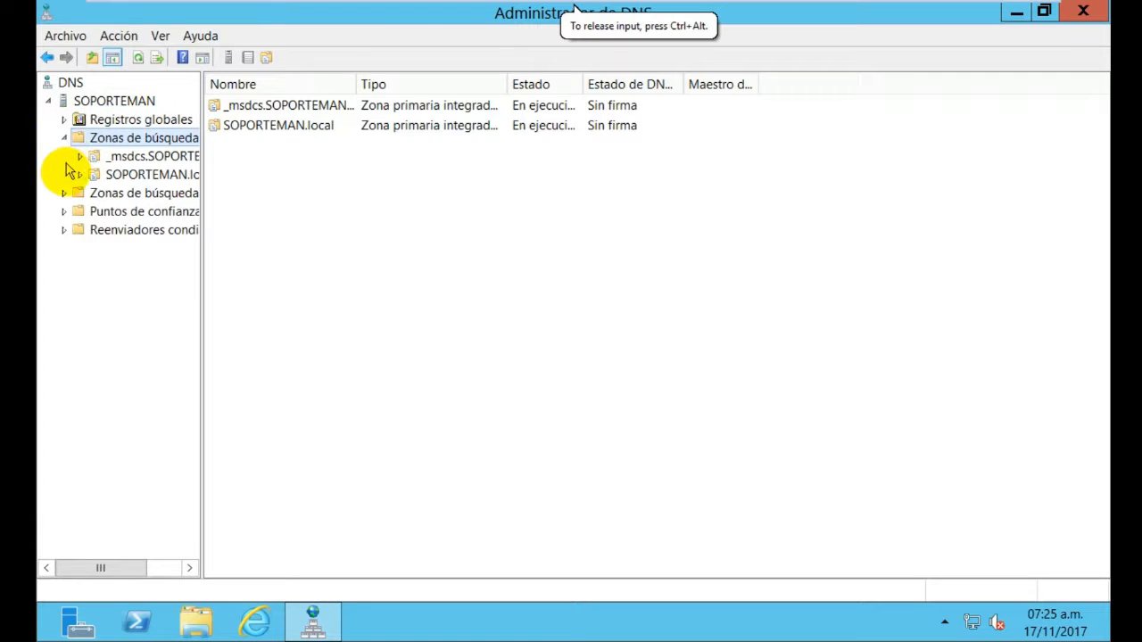
click(66, 198)
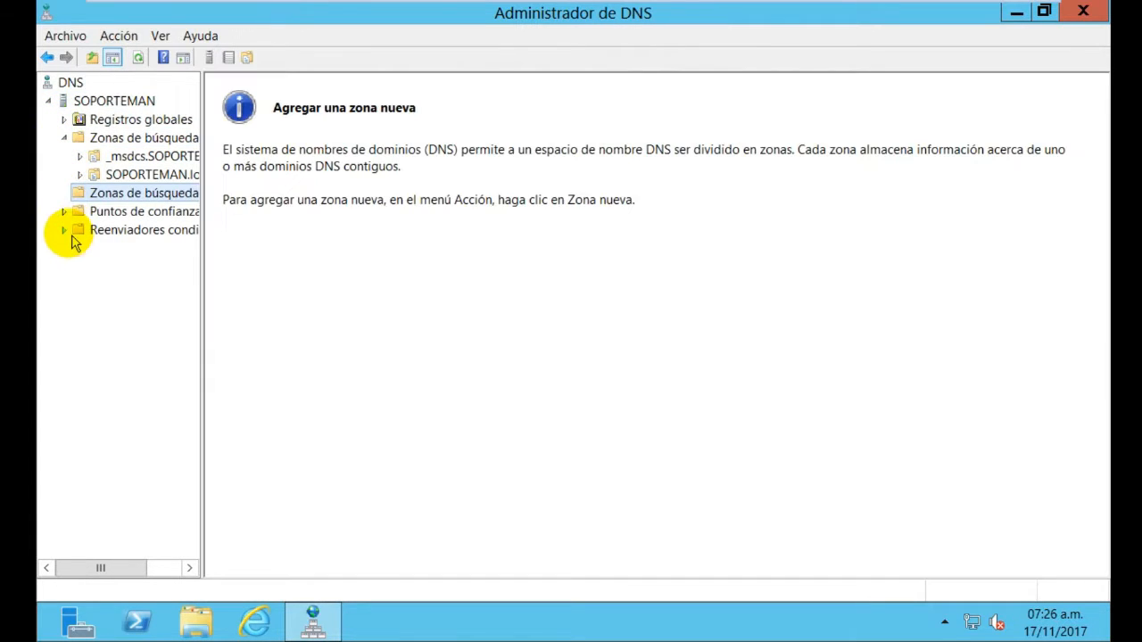
click(64, 213)
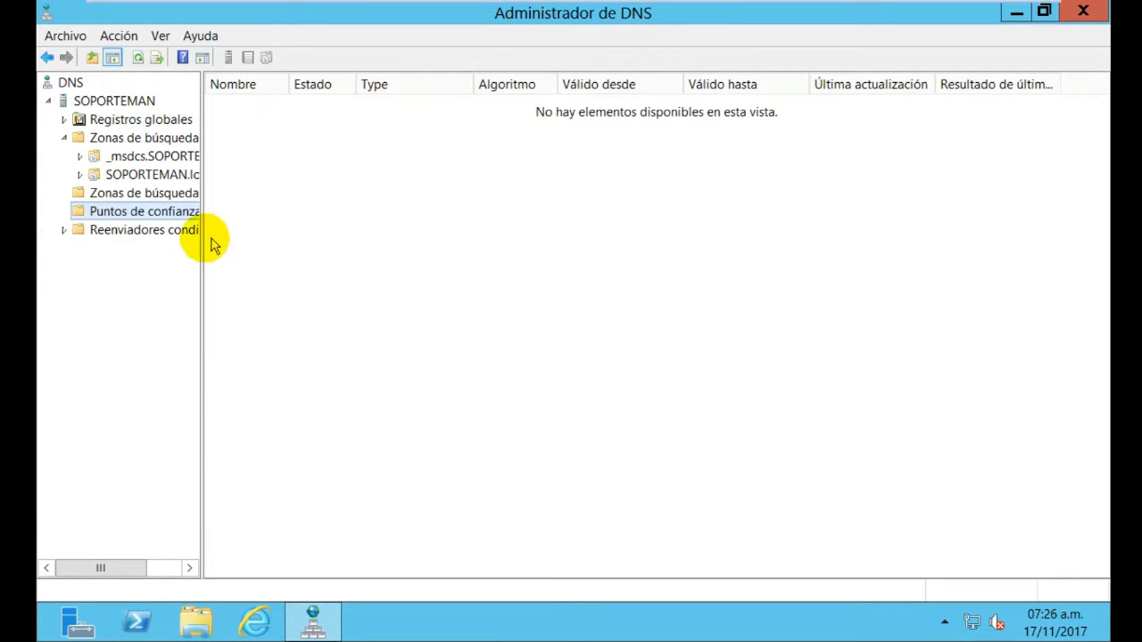
Widen the tree pane and select the empty Zonas de búsqueda inversa folder
drag(200, 236, 261, 234)
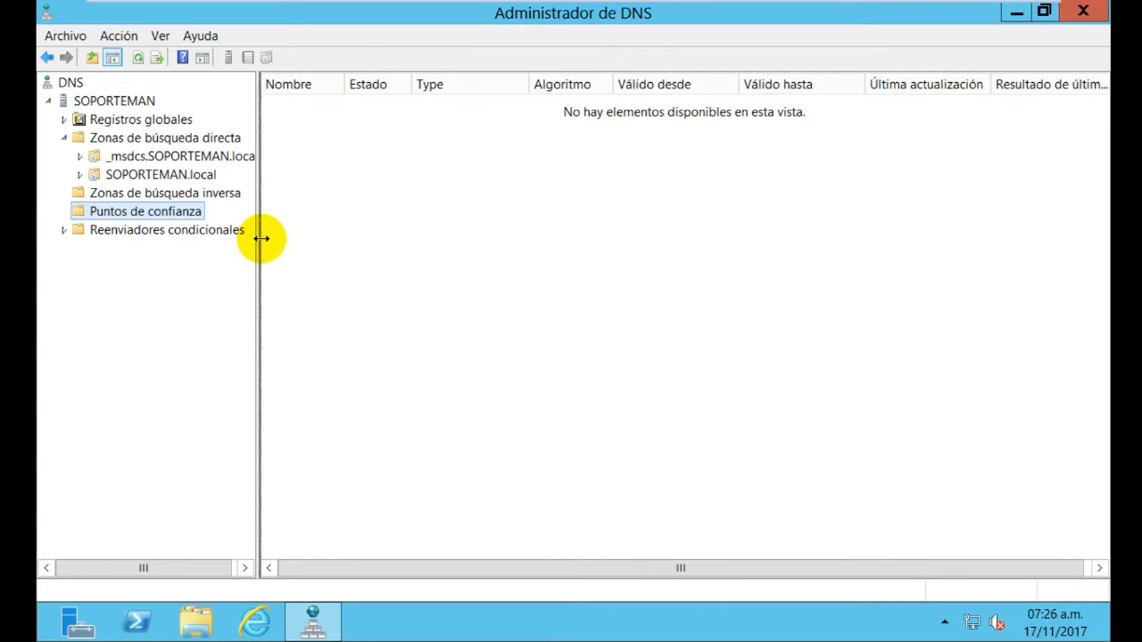
click(211, 202)
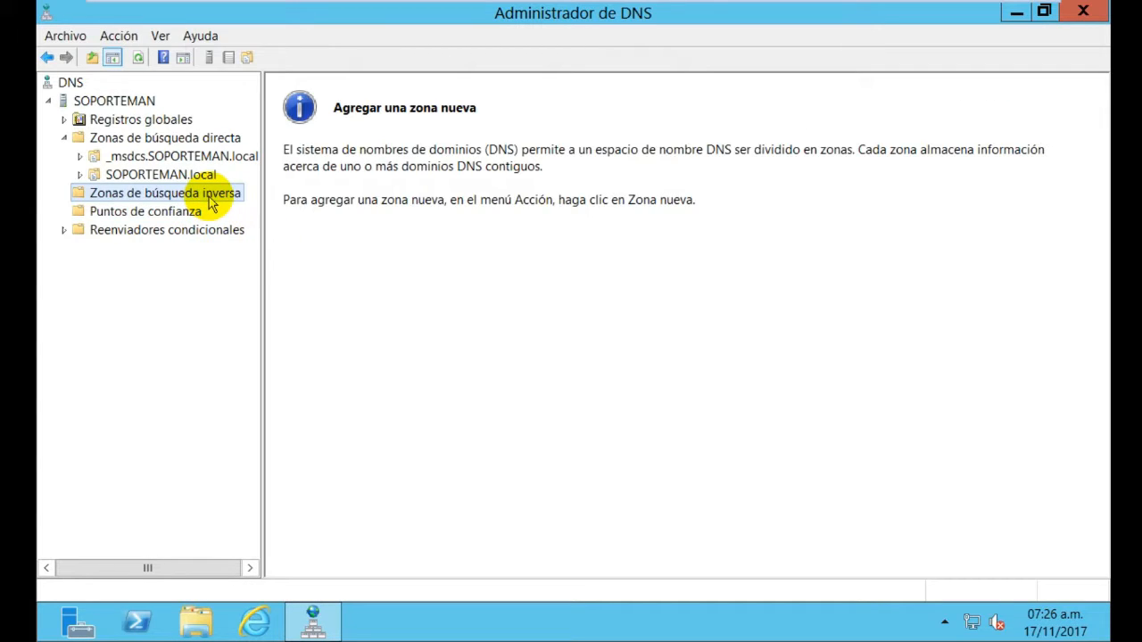
right_click(212, 202)
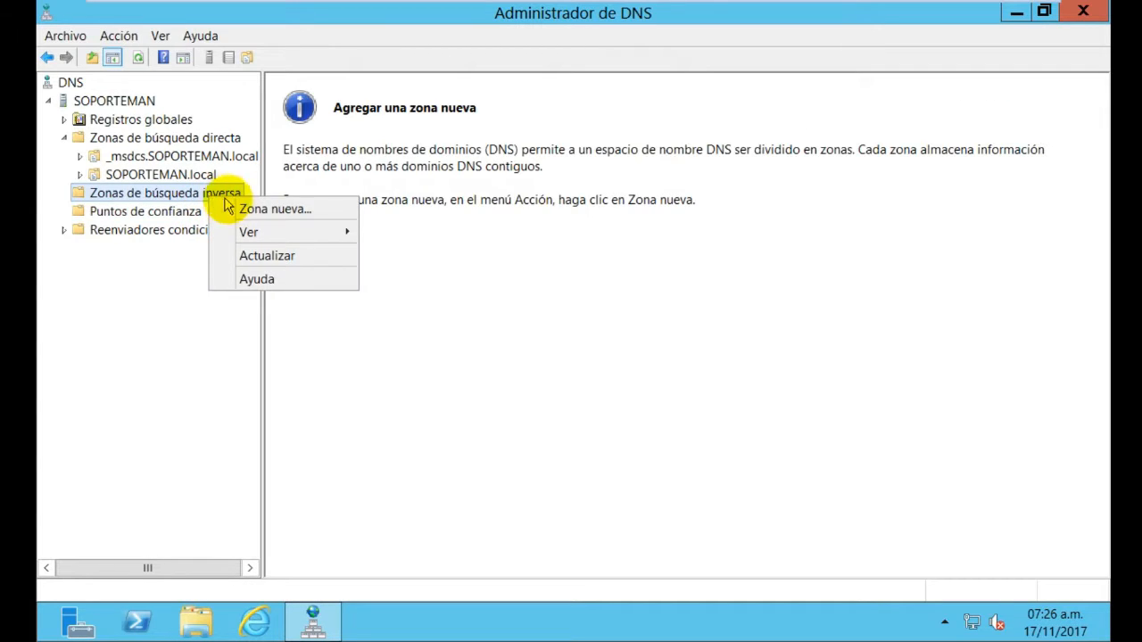
click(454, 323)
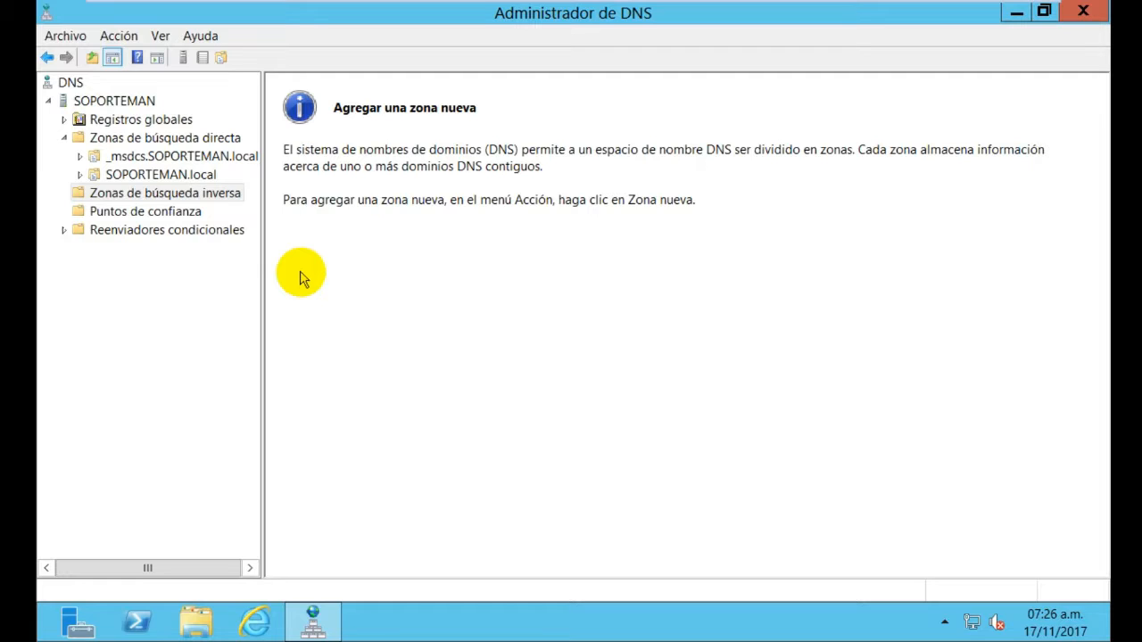
Create an AD-integrated primary reverse lookup zone for network 192.168.10 with secure dynamic updates
right_click(214, 200)
click(258, 210)
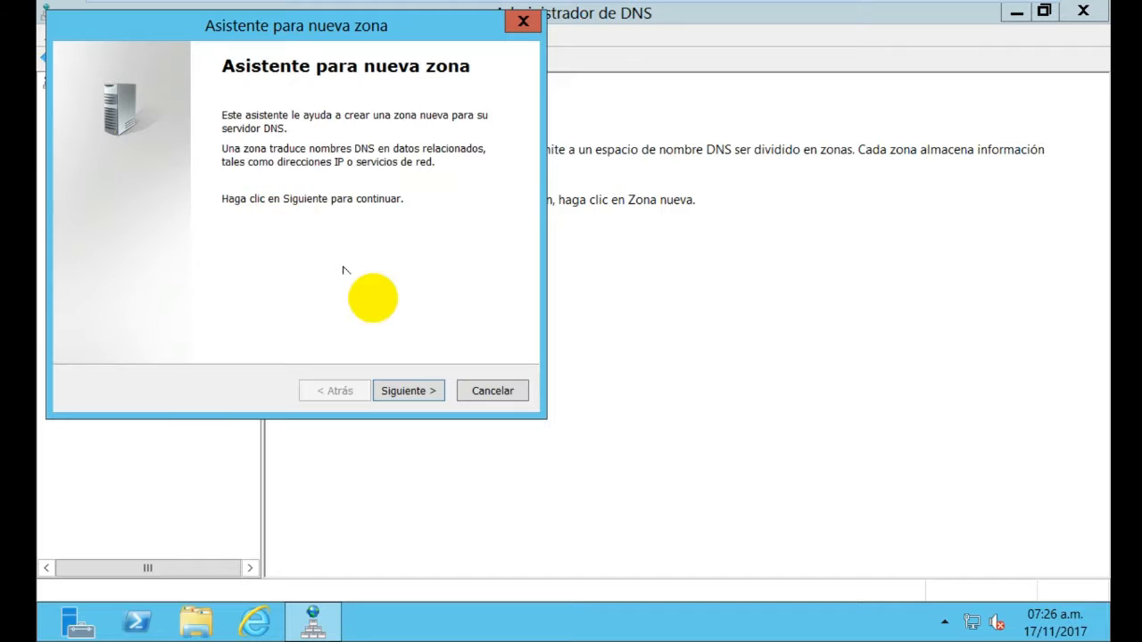
click(406, 392)
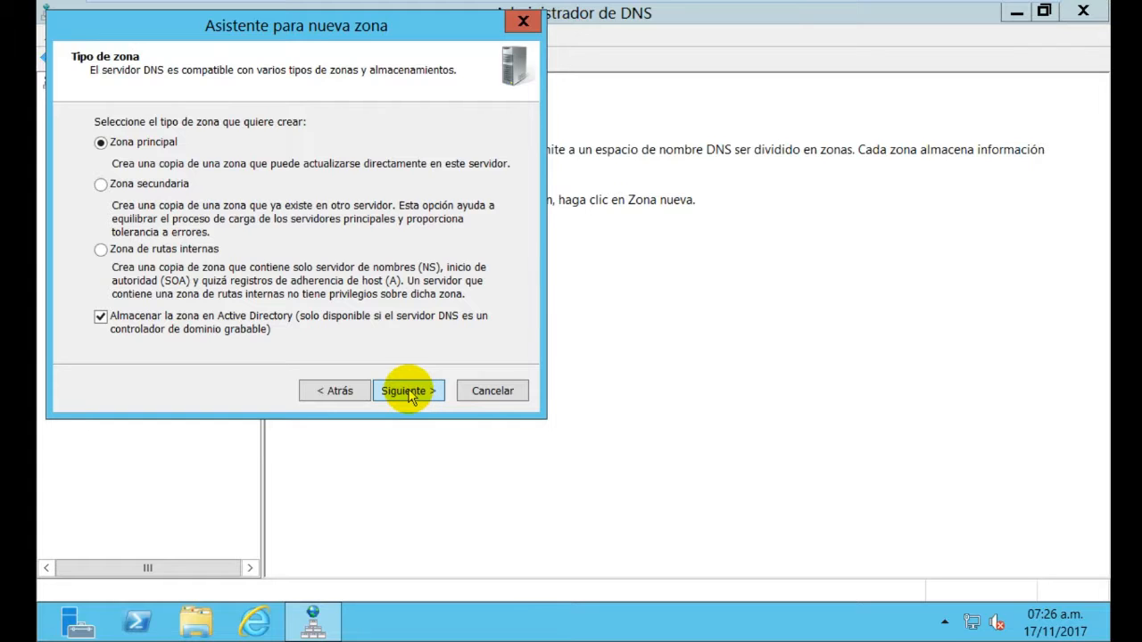
click(408, 393)
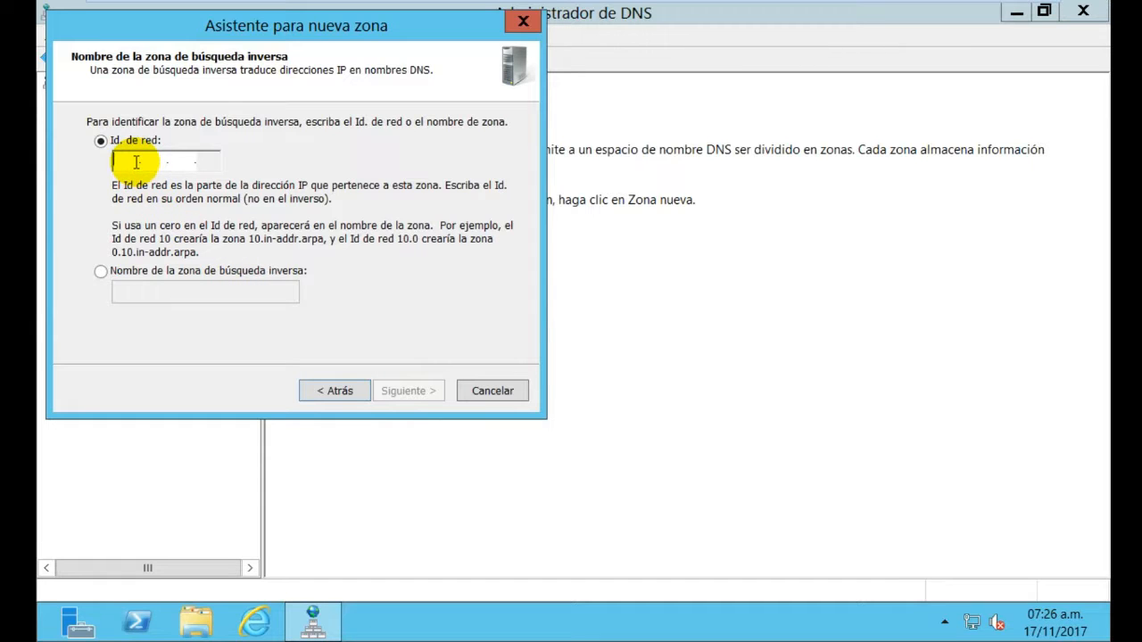
text(1)
text(92 .)
text(168 .1)
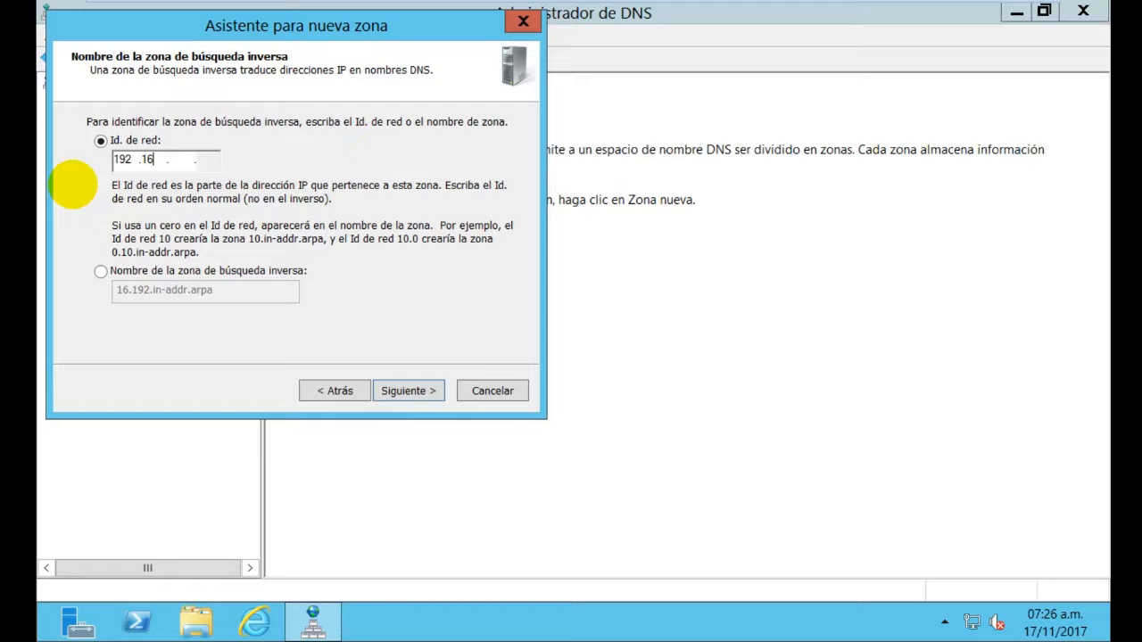
text(0)
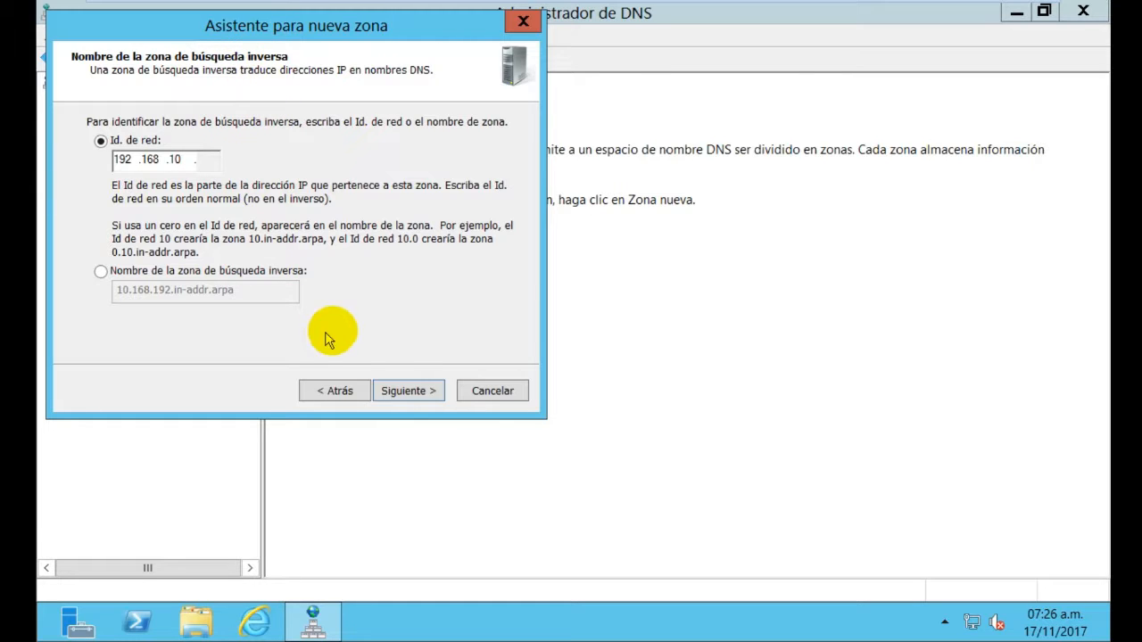
click(425, 397)
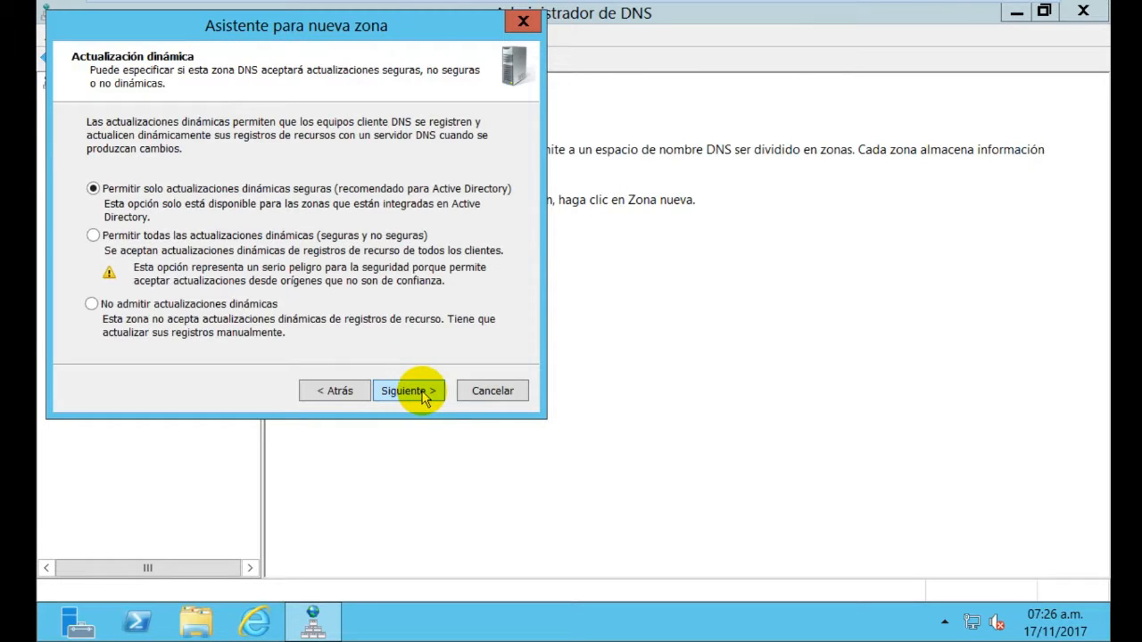
click(425, 398)
click(409, 389)
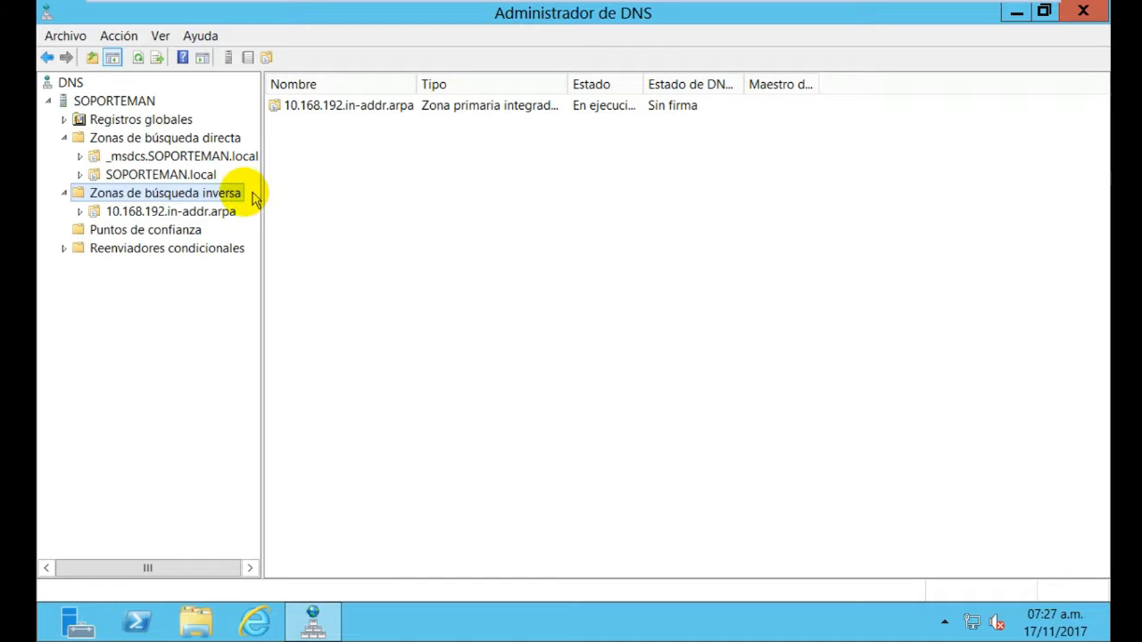
Close DNS Manager and relaunch Server Manager from the taskbar
click(1084, 12)
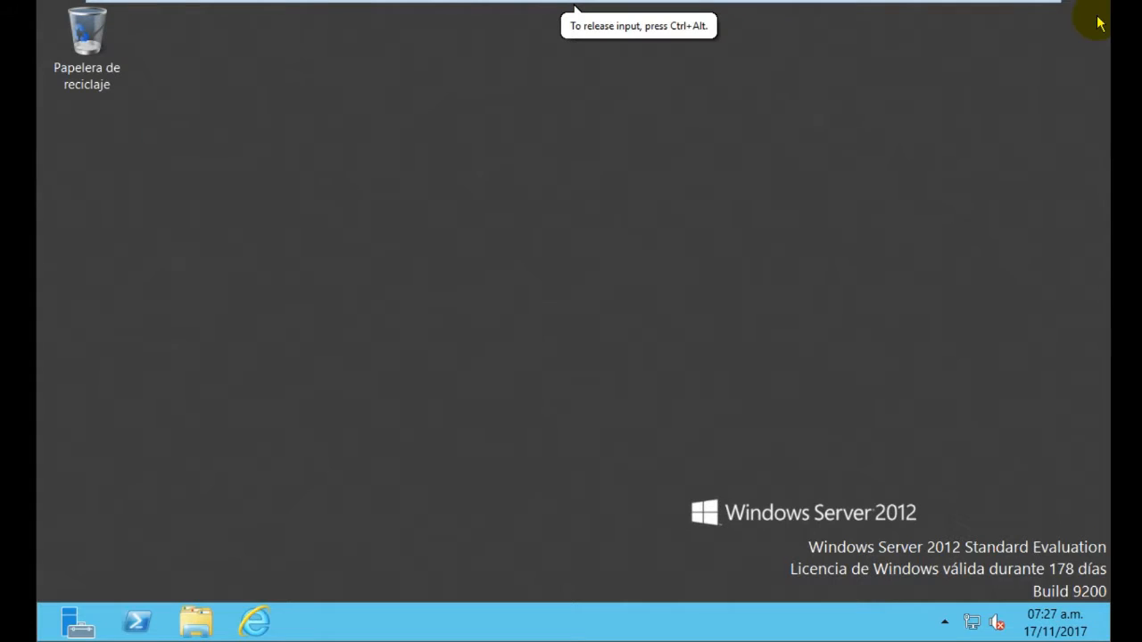
click(69, 627)
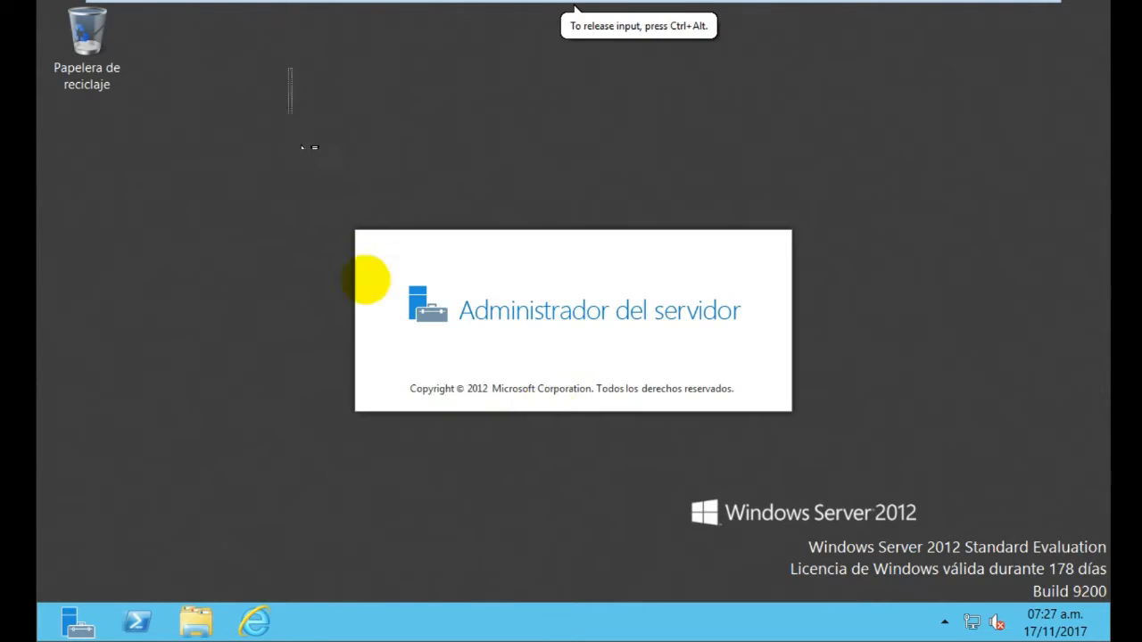
drag(428, 411, 994, 585)
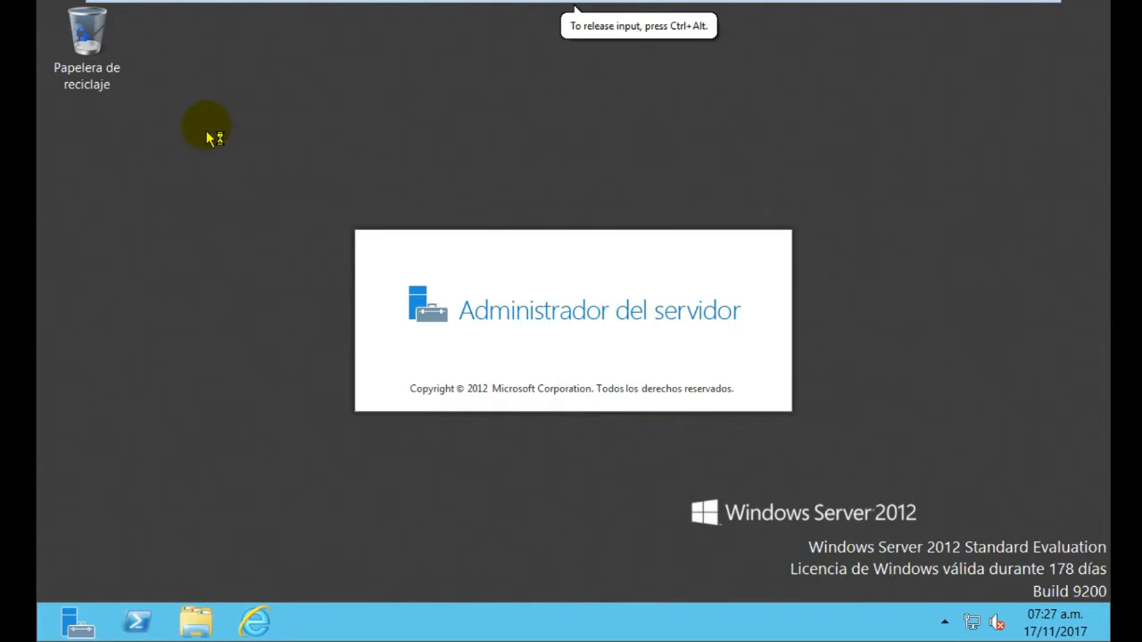
drag(174, 55, 1051, 575)
drag(197, 24, 976, 595)
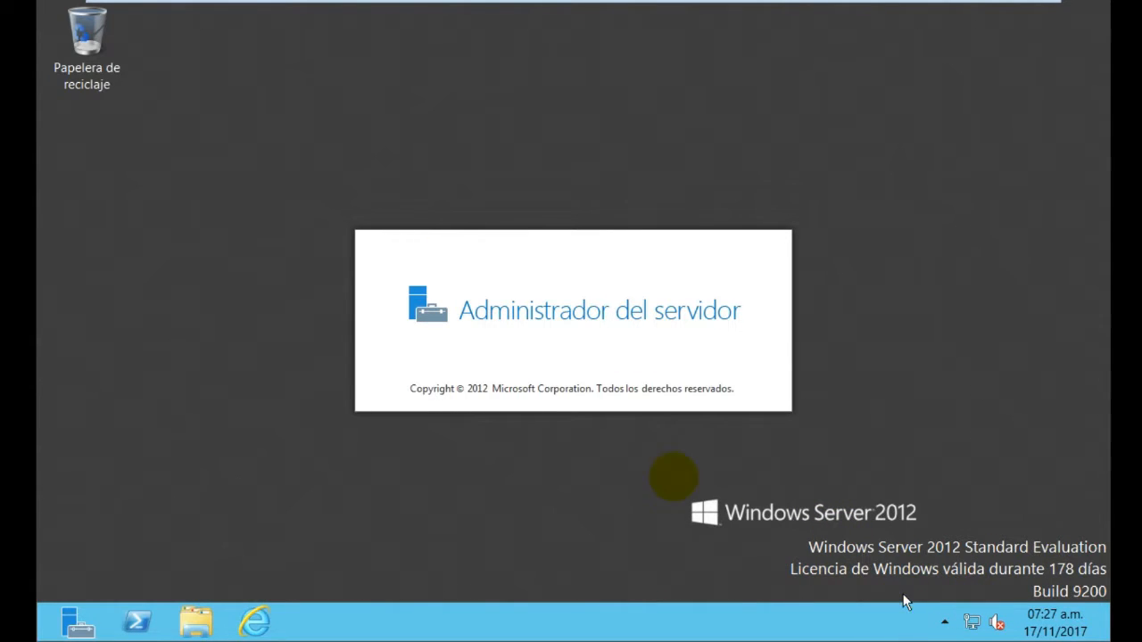
drag(156, 29, 1099, 596)
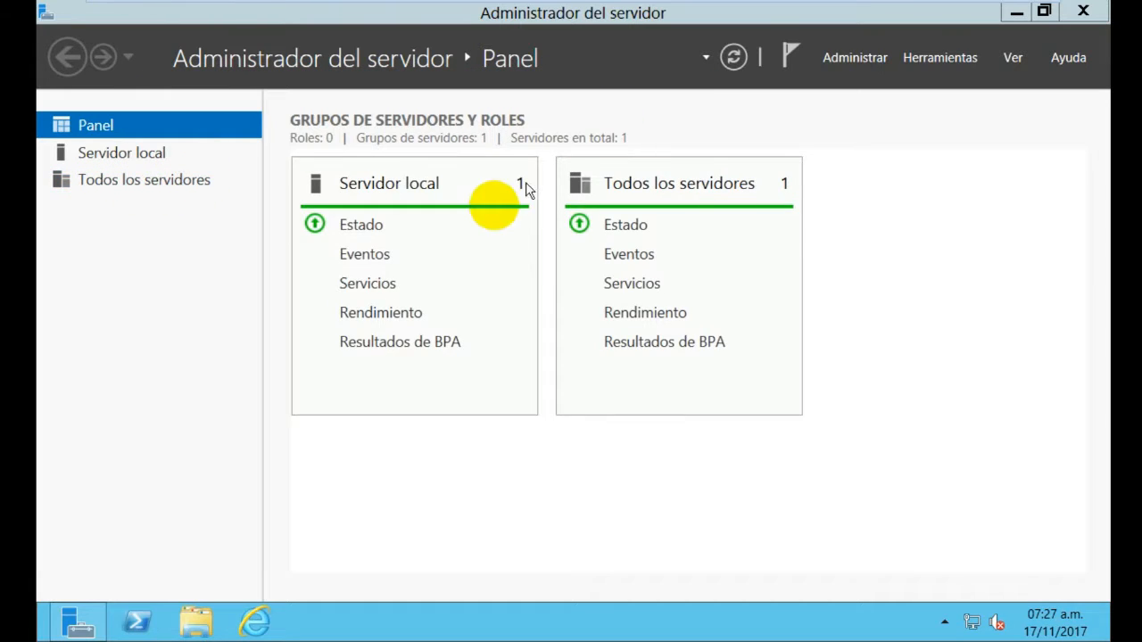
Launch Usuarios y equipos de Active Directory from Server Manager's Herramientas menu
click(958, 57)
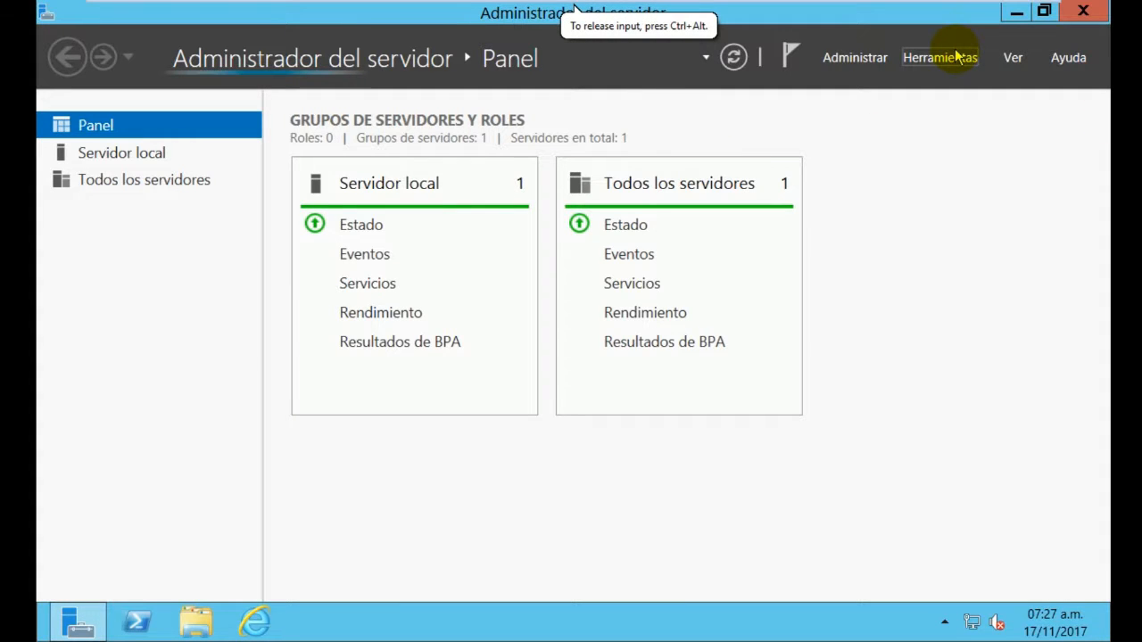
click(958, 57)
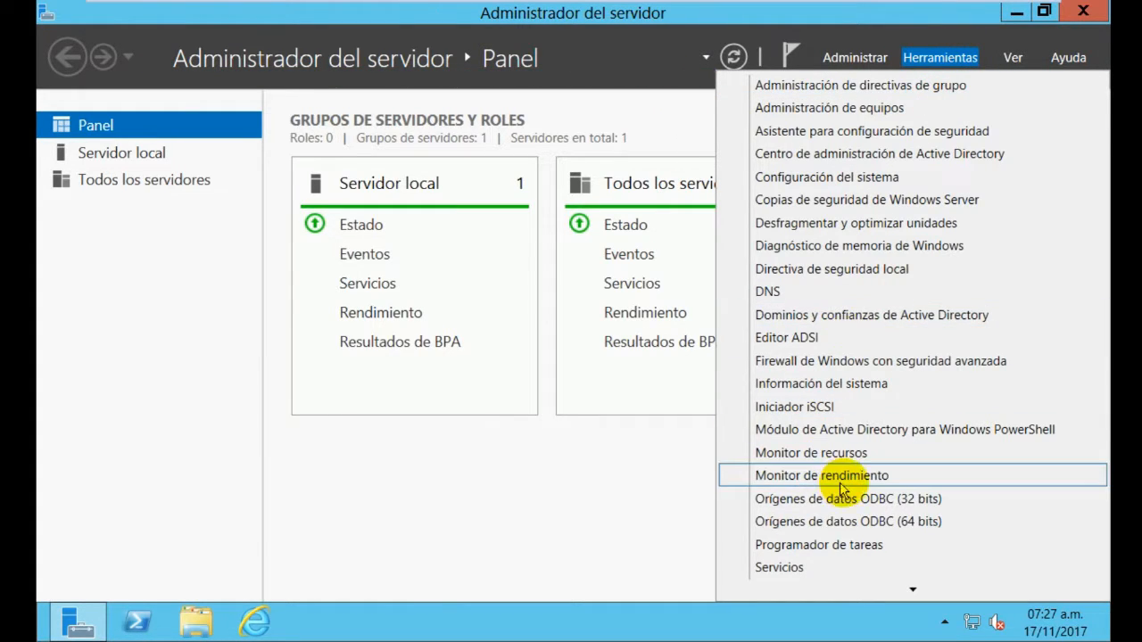
scroll(870, 323, down, 3)
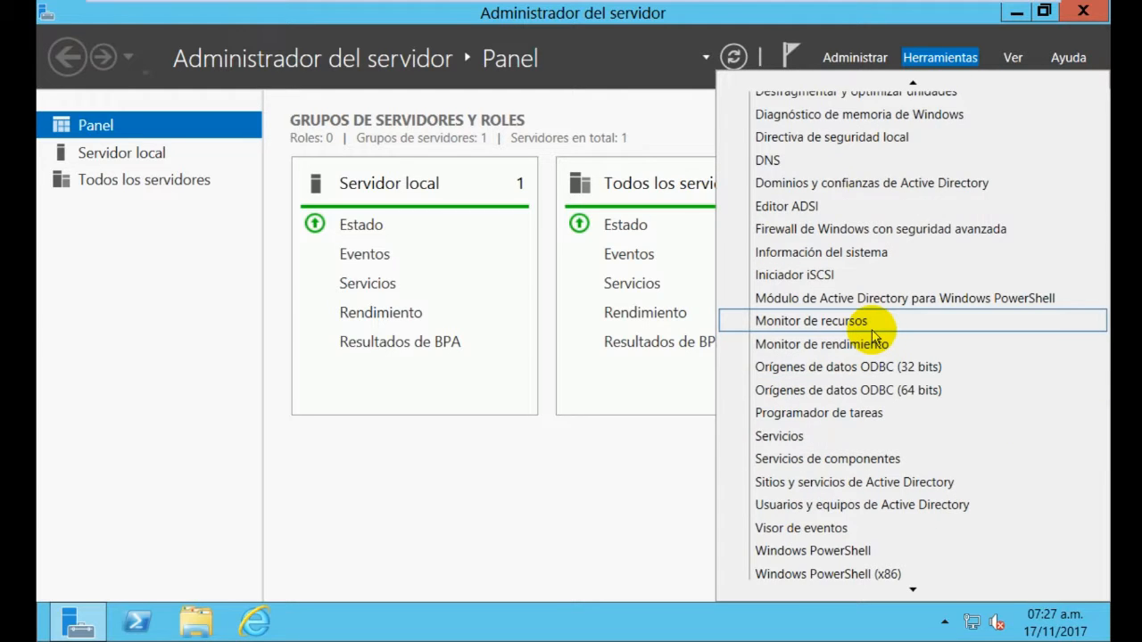
scroll(807, 553, down, 1)
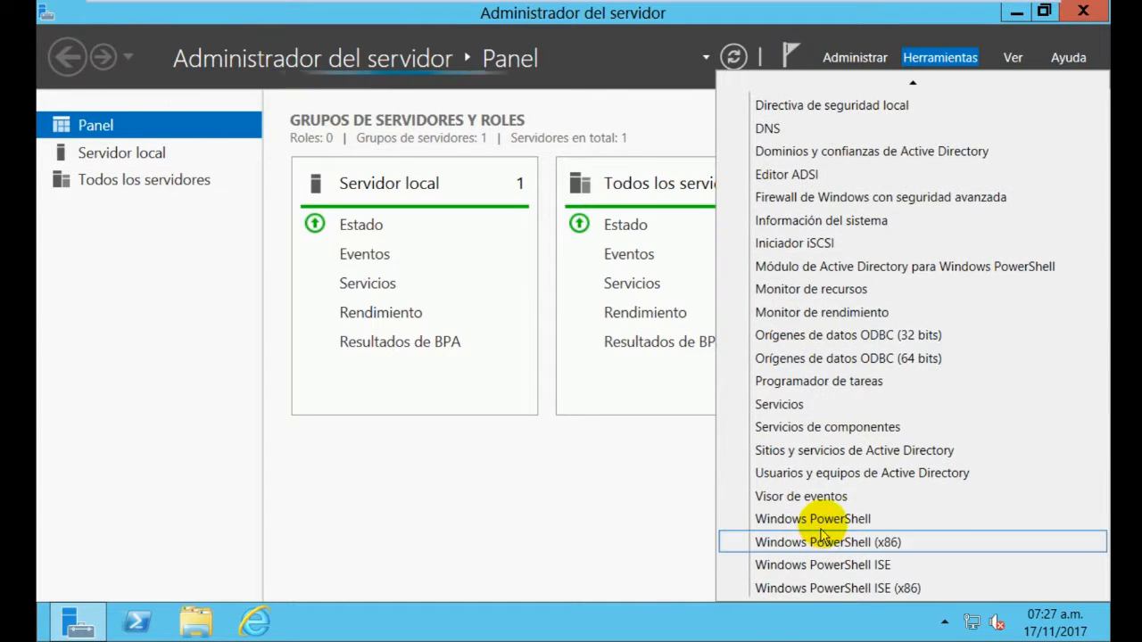
click(845, 469)
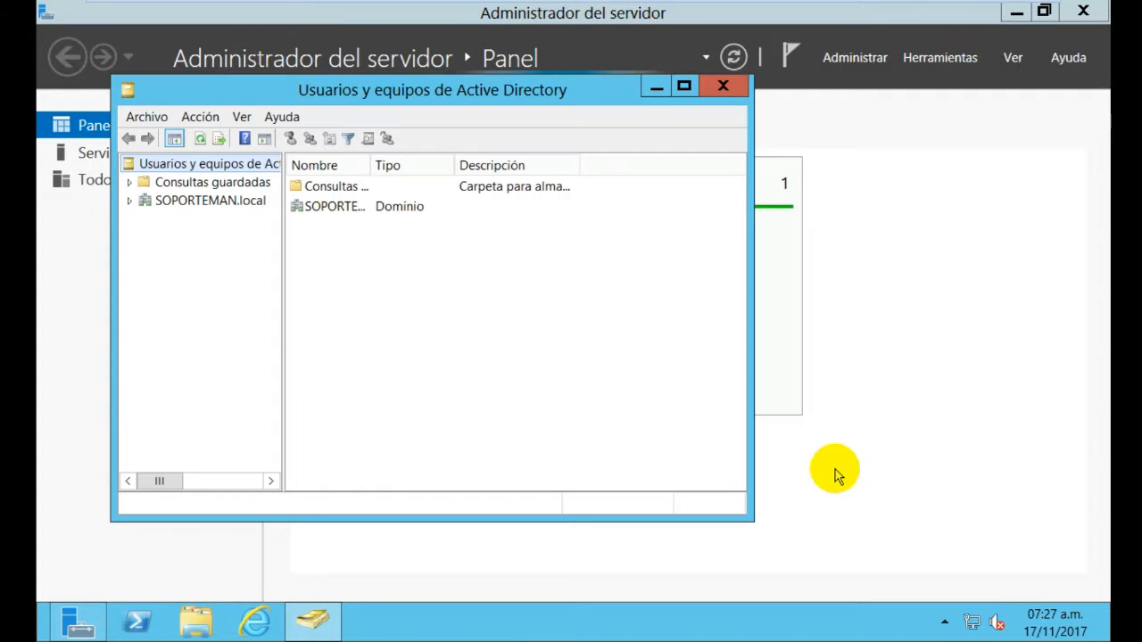
Maximize Active Directory Users and Computers and expand the SOPORTEMAN.local domain
click(683, 86)
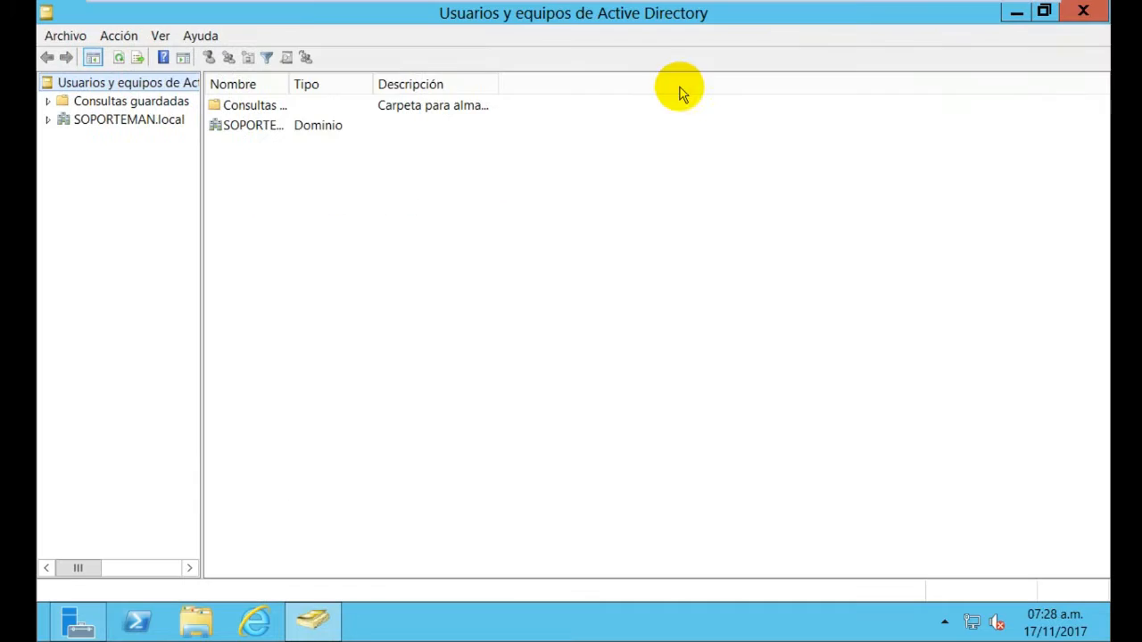
click(48, 120)
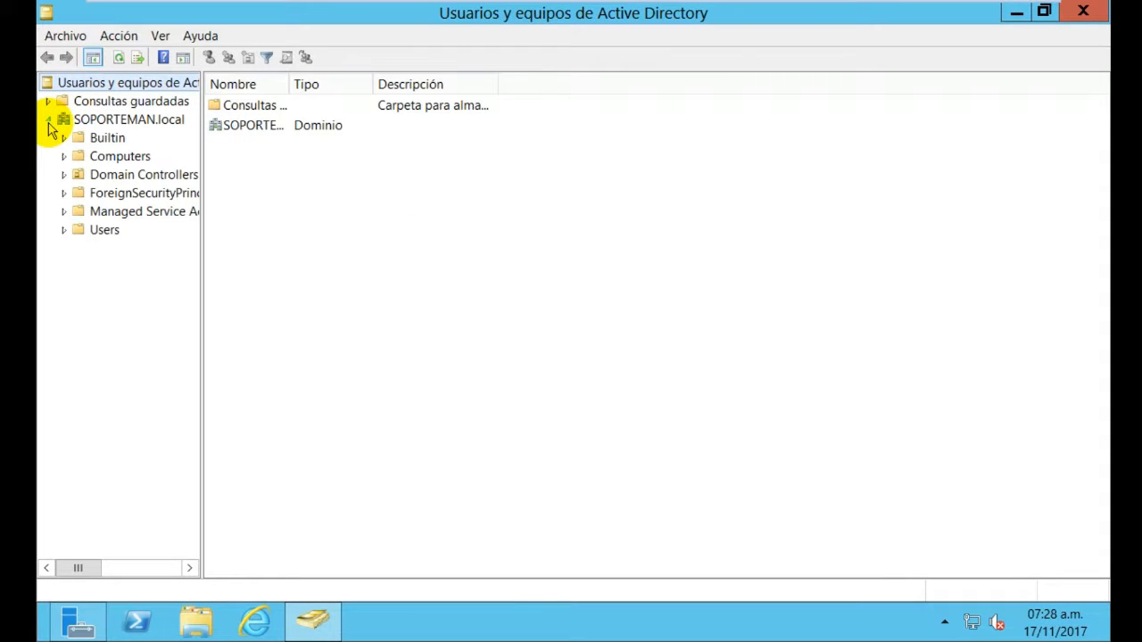
click(63, 230)
click(140, 128)
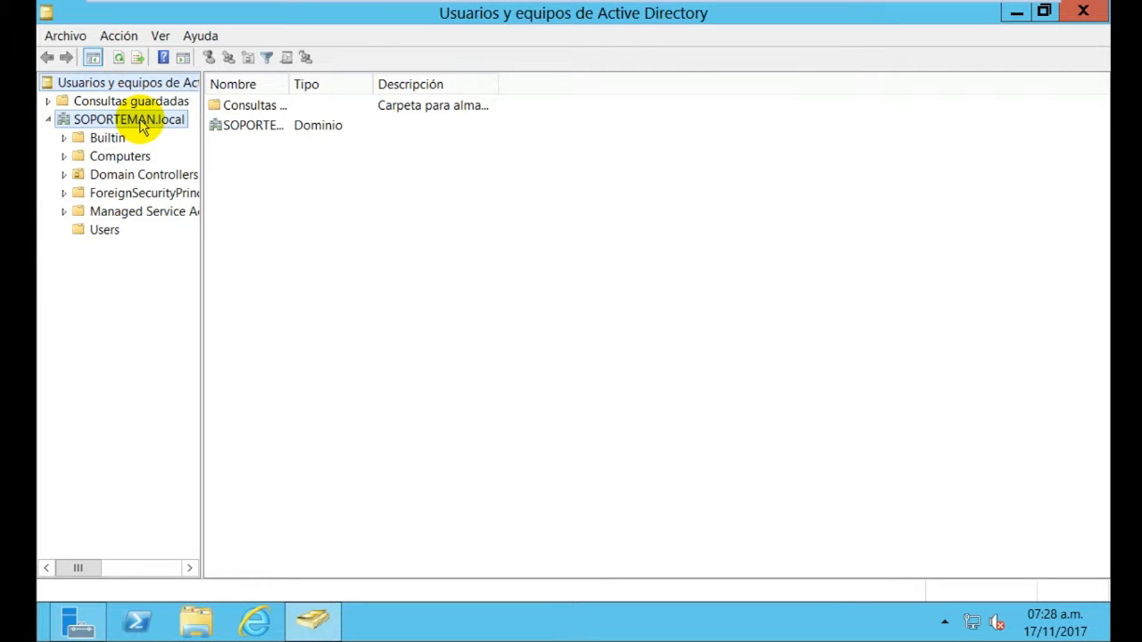
right_click(140, 127)
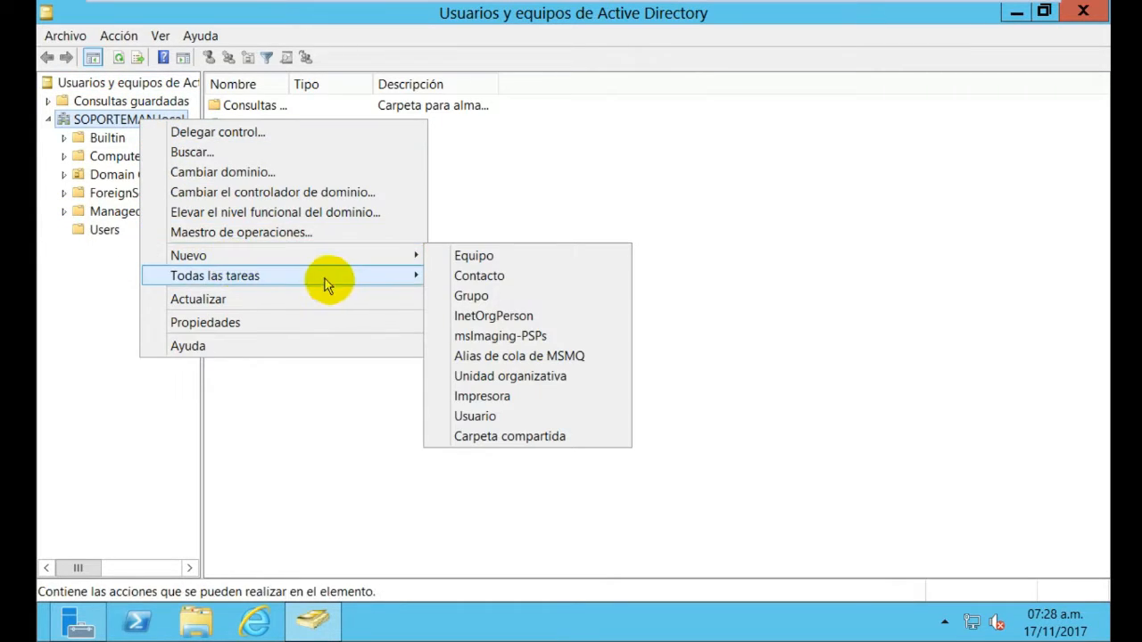
Create the organizational unit 'Departamento Administrativa' under SOPORTEMAN.local
mouse_move(409, 257)
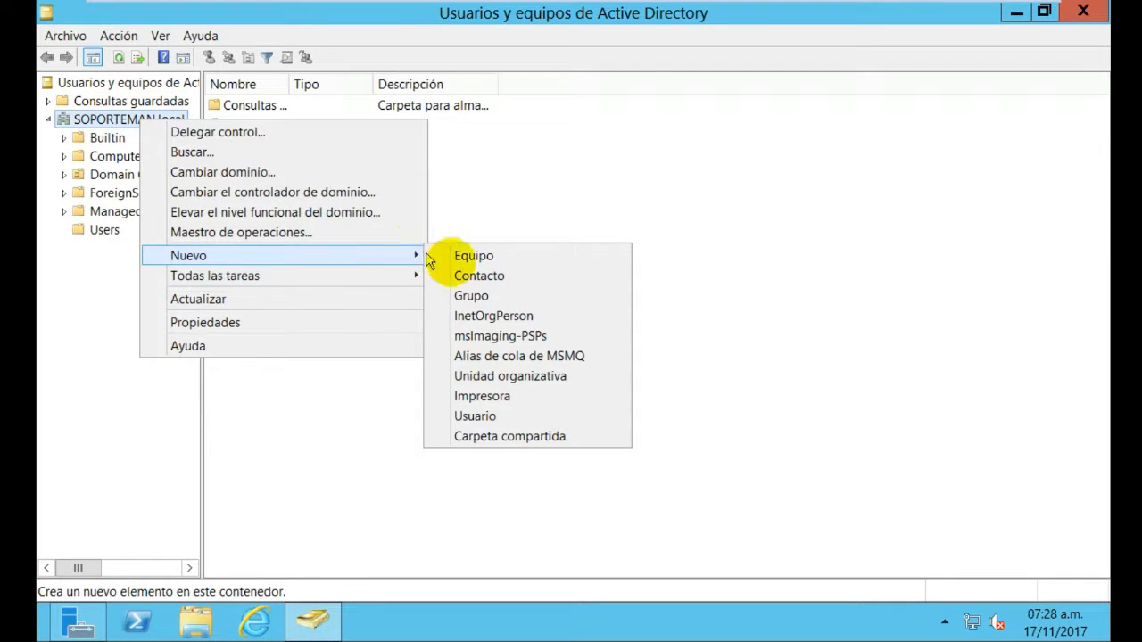
click(519, 379)
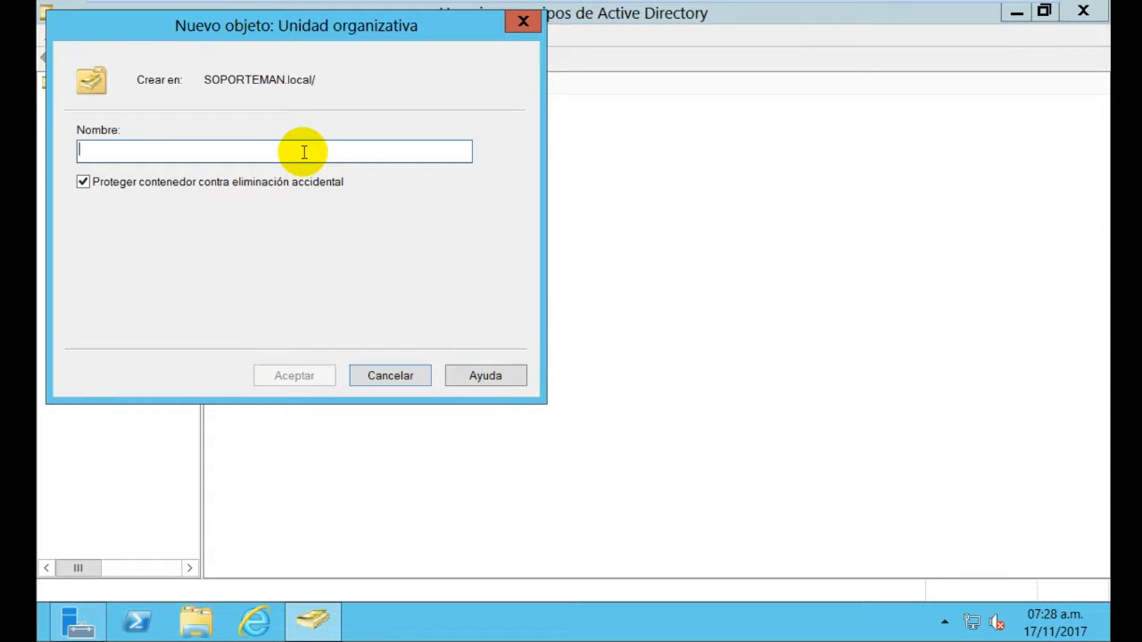
key(Tab)
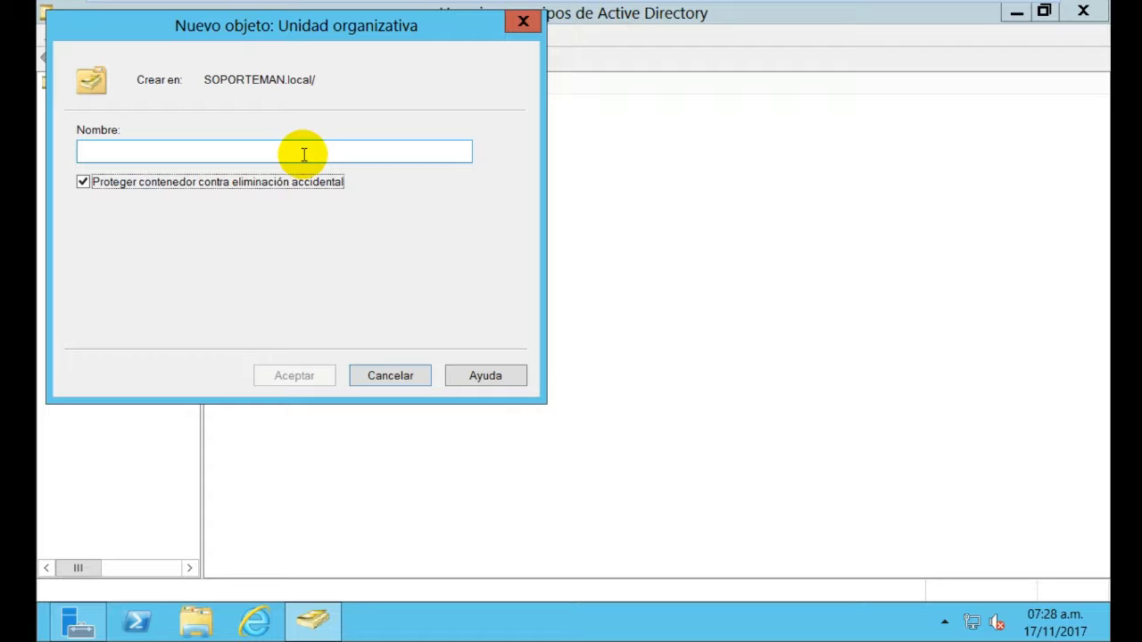
click(303, 154)
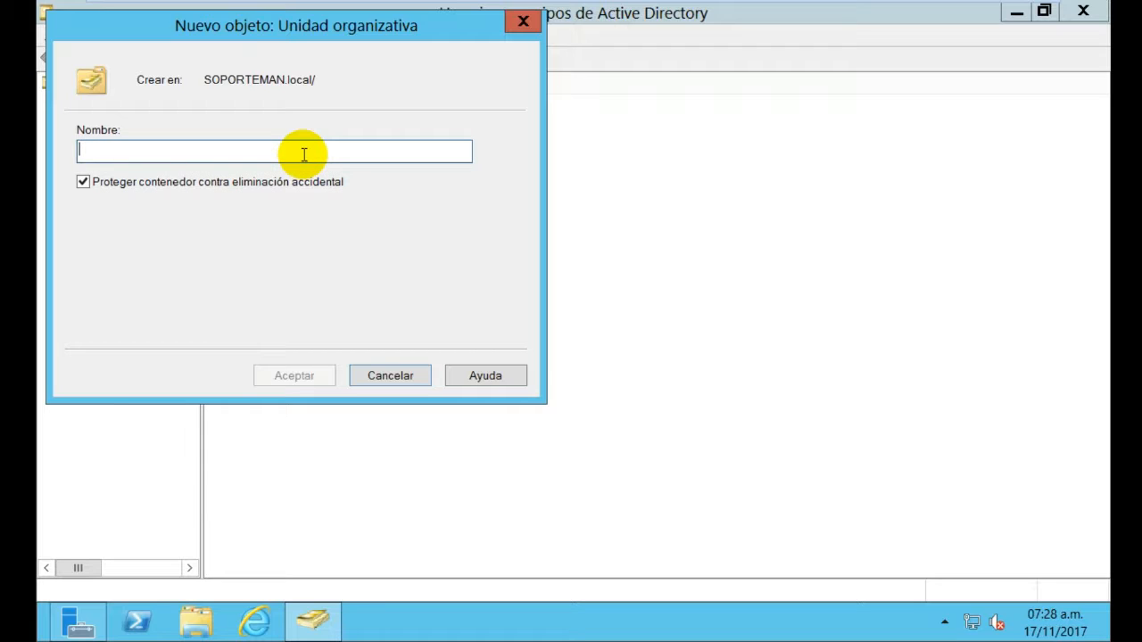
text(DA)
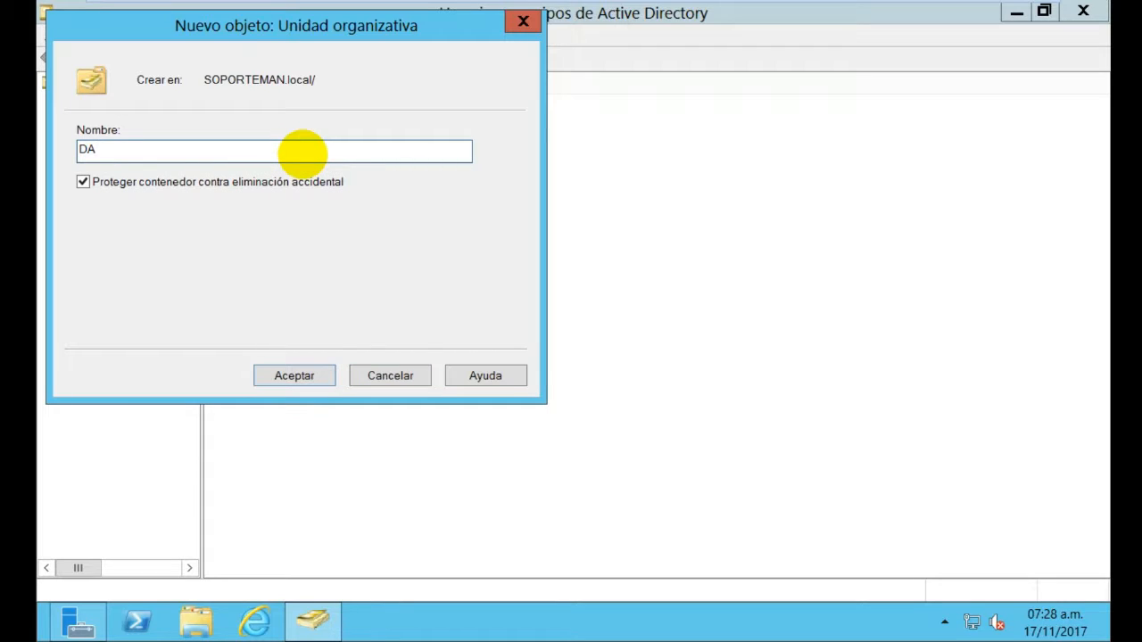
text(epartamento Adminis)
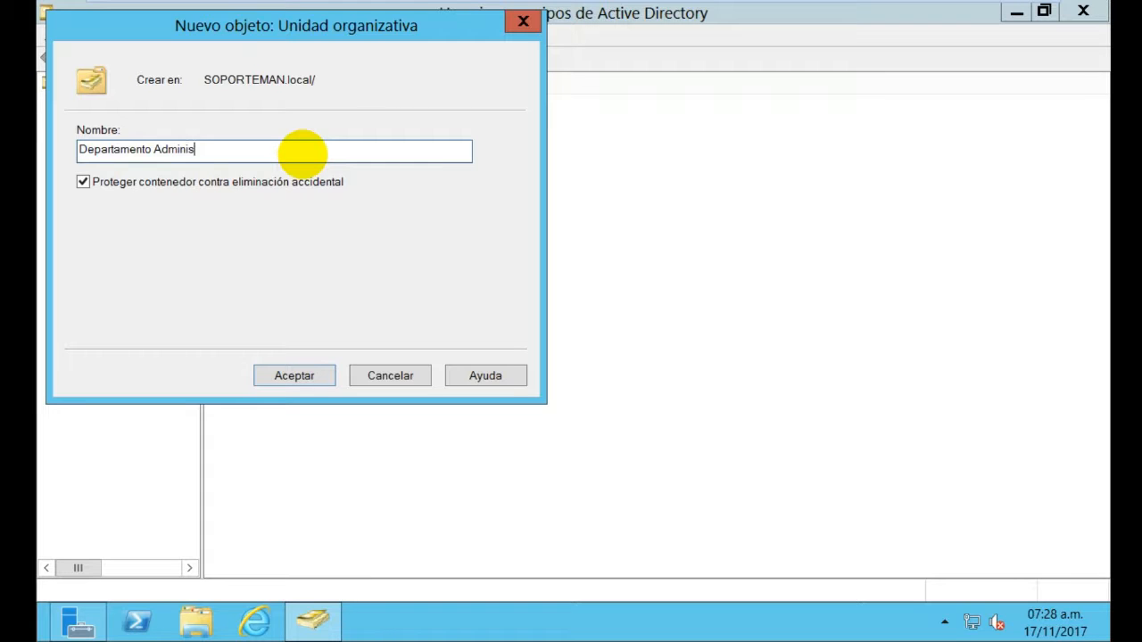
text(trativa)
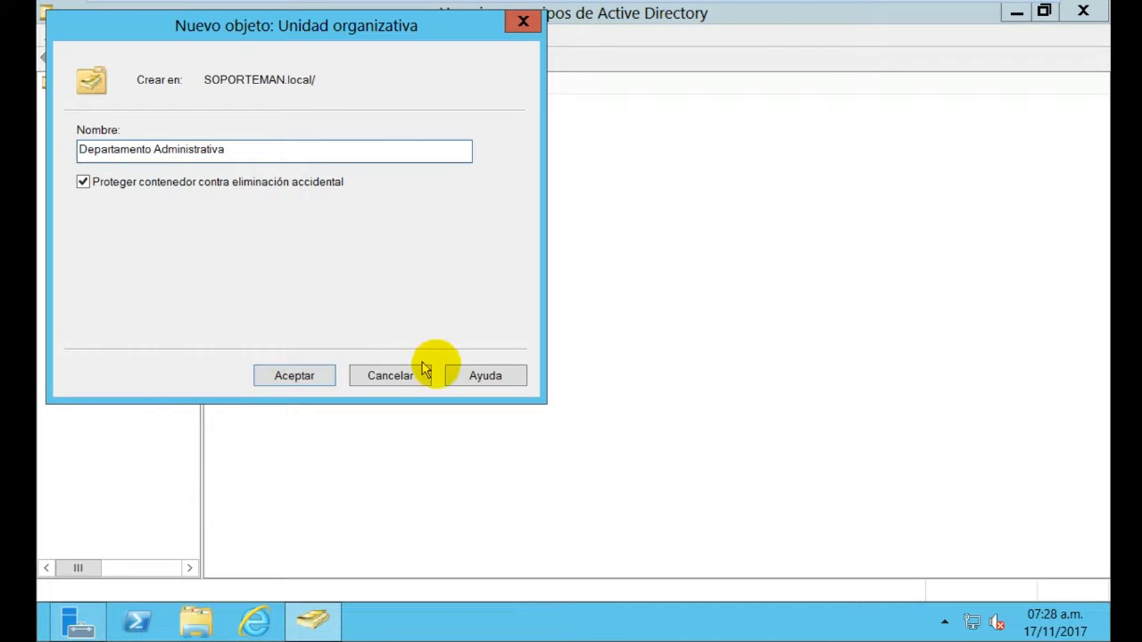
click(302, 380)
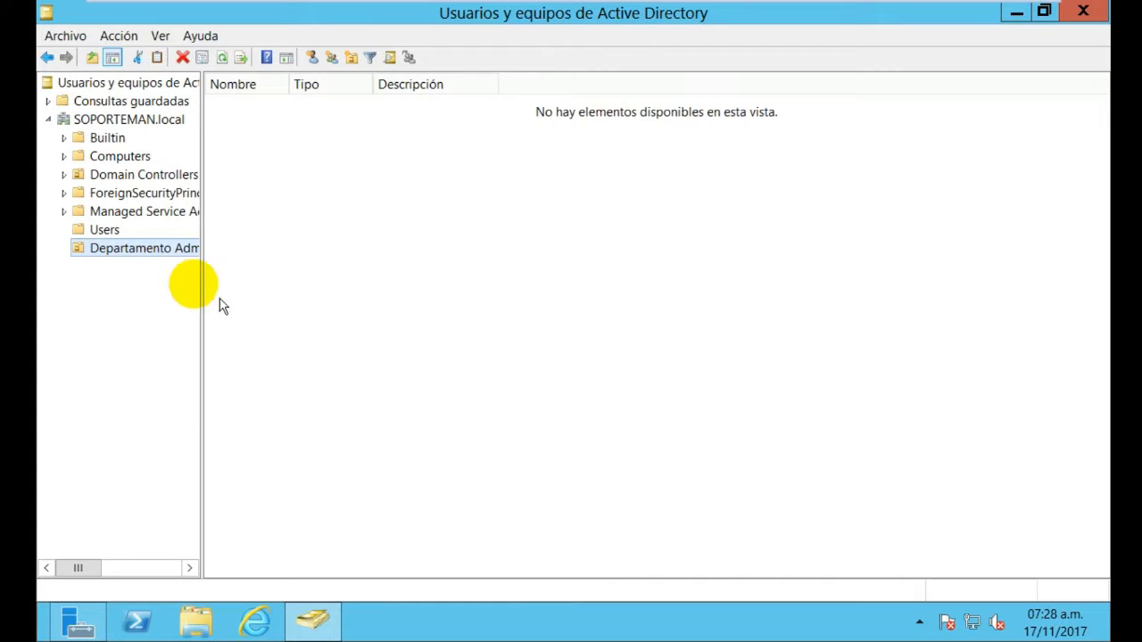
Create a second organizational unit 'Departamento Soporte' under SOPORTEMAN.local
right_click(106, 121)
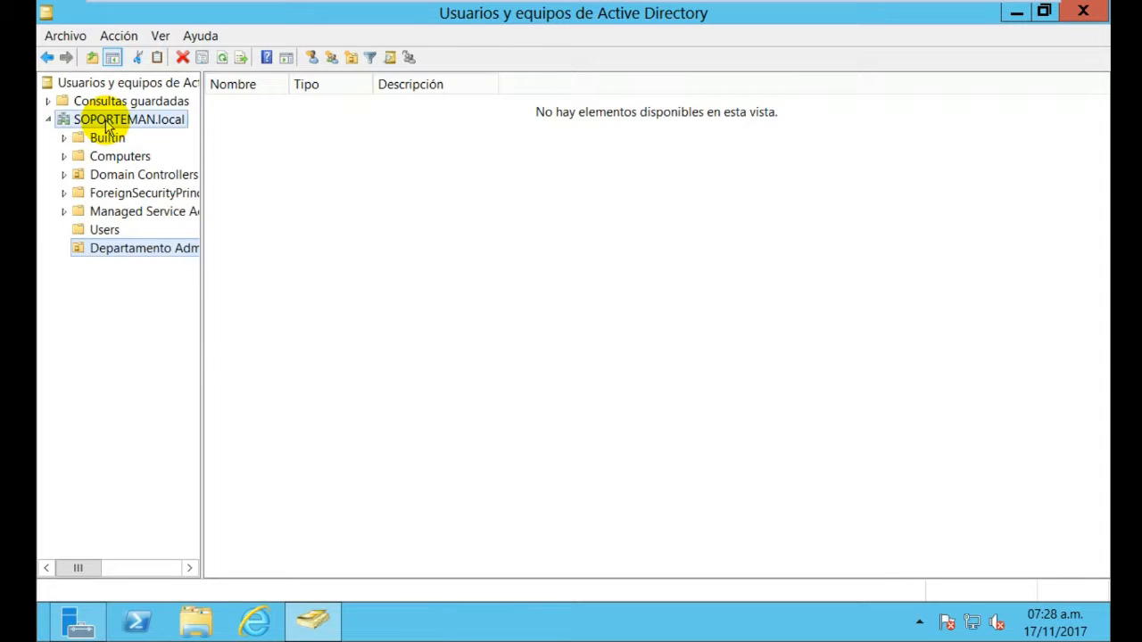
mouse_move(255, 255)
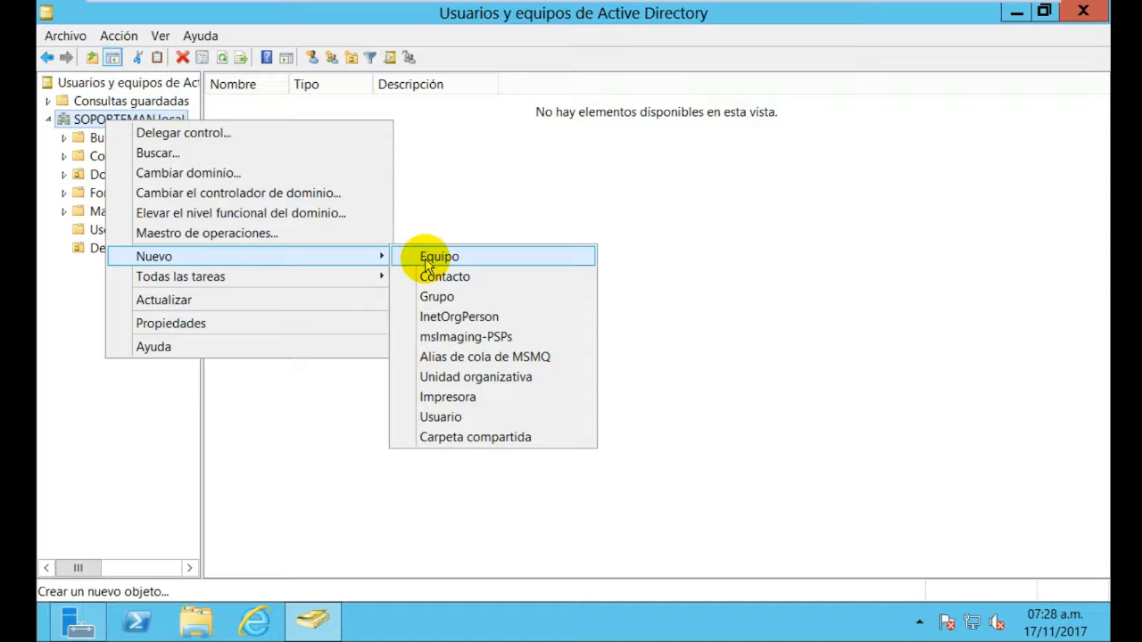
click(446, 378)
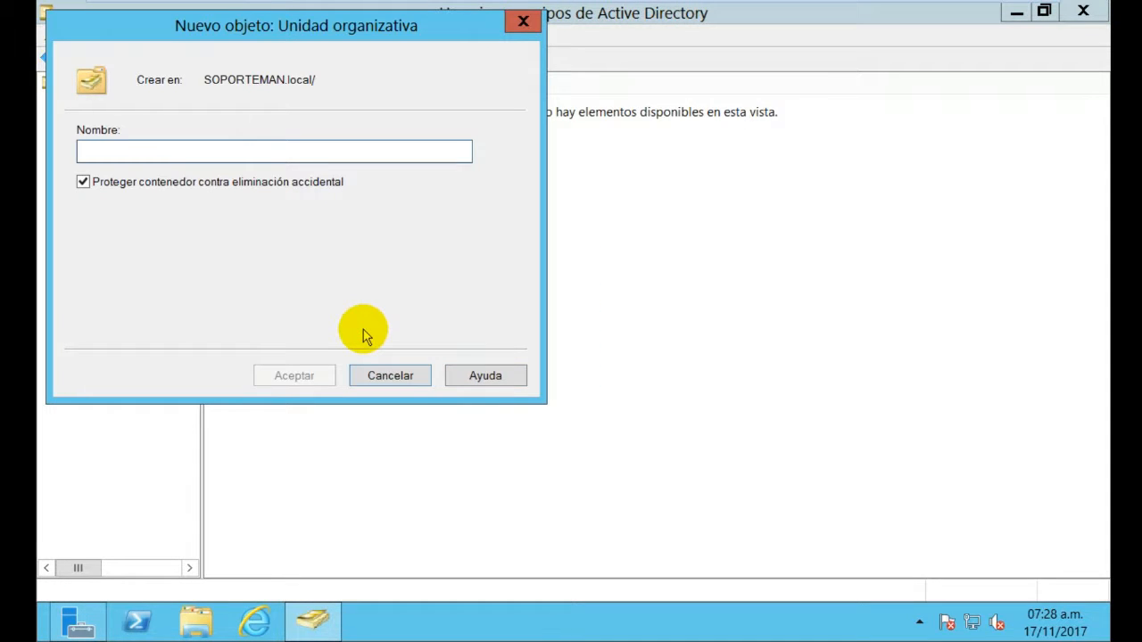
text(D)
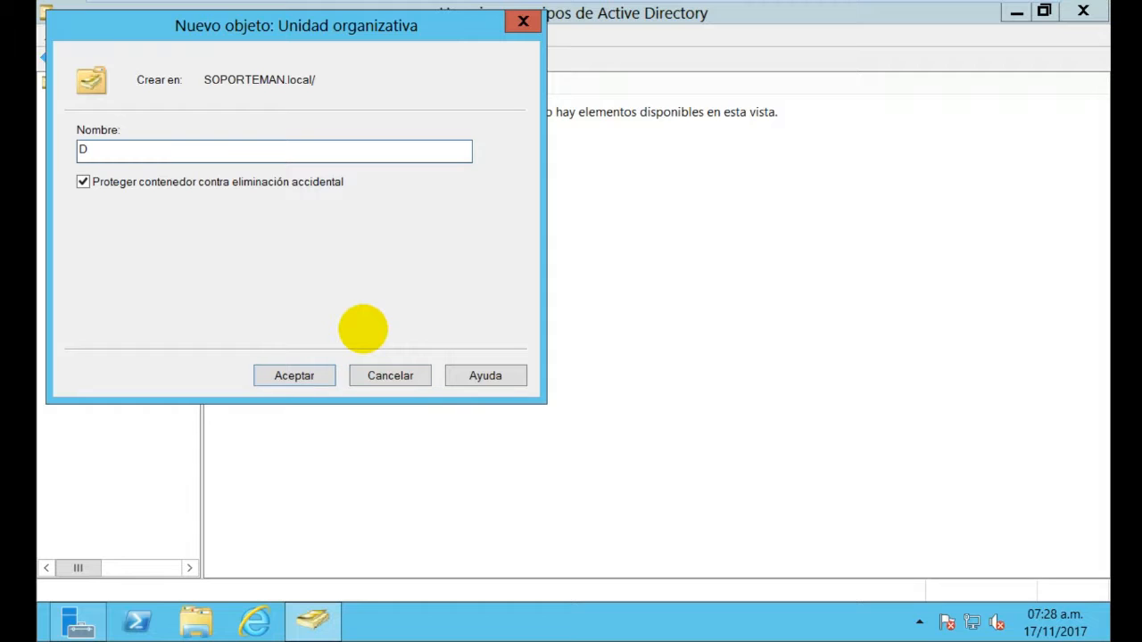
text(T)
key(BackSpace)
text(S)
text(epar)
text(tament)
text(o )
text(oporte)
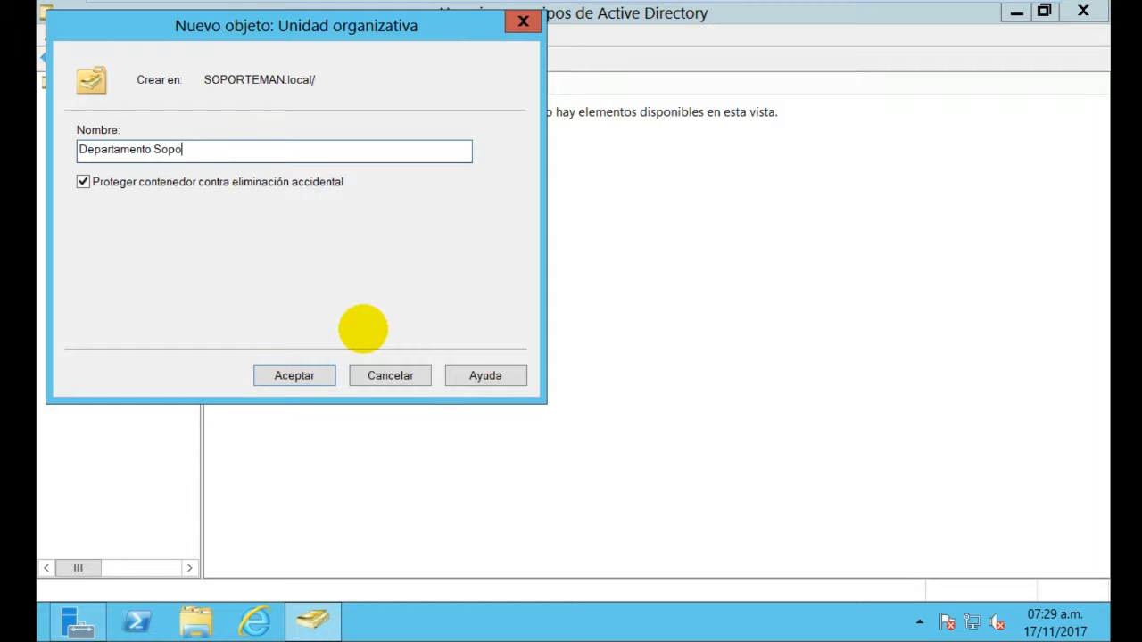
click(327, 371)
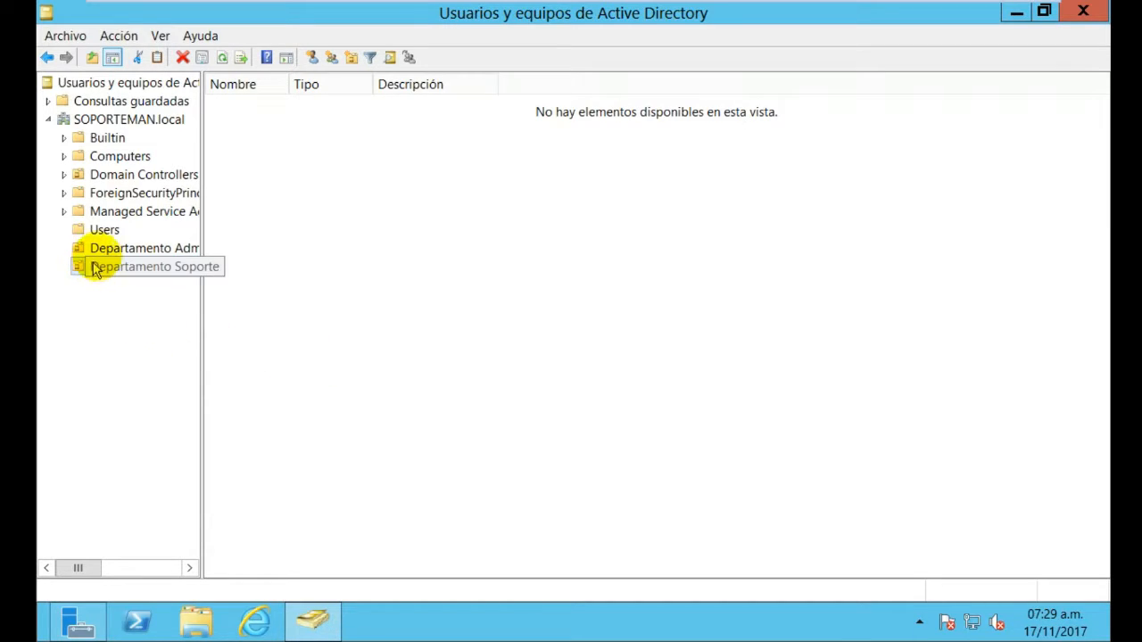
Widen the tree and start a new user in Departamento Administrativa
drag(201, 227, 263, 237)
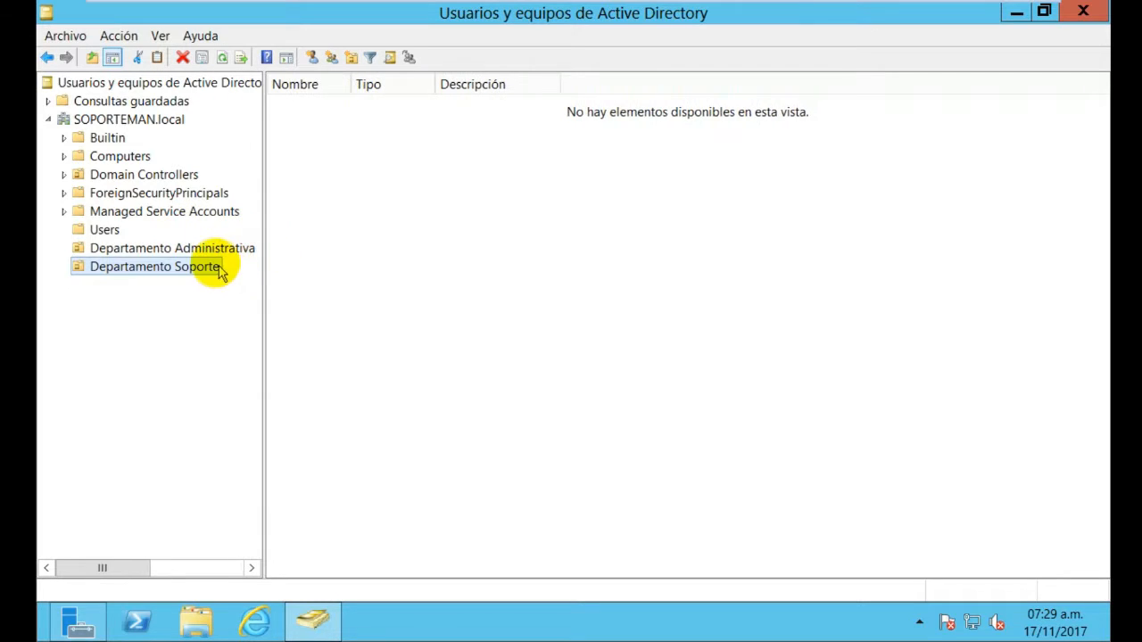
click(216, 254)
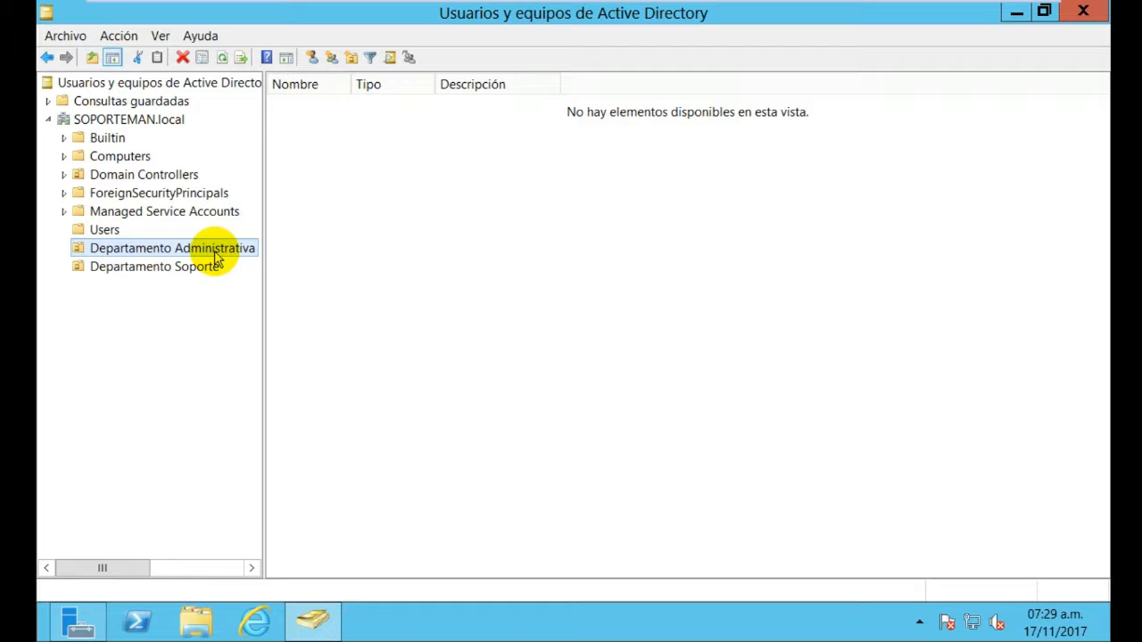
right_click(218, 251)
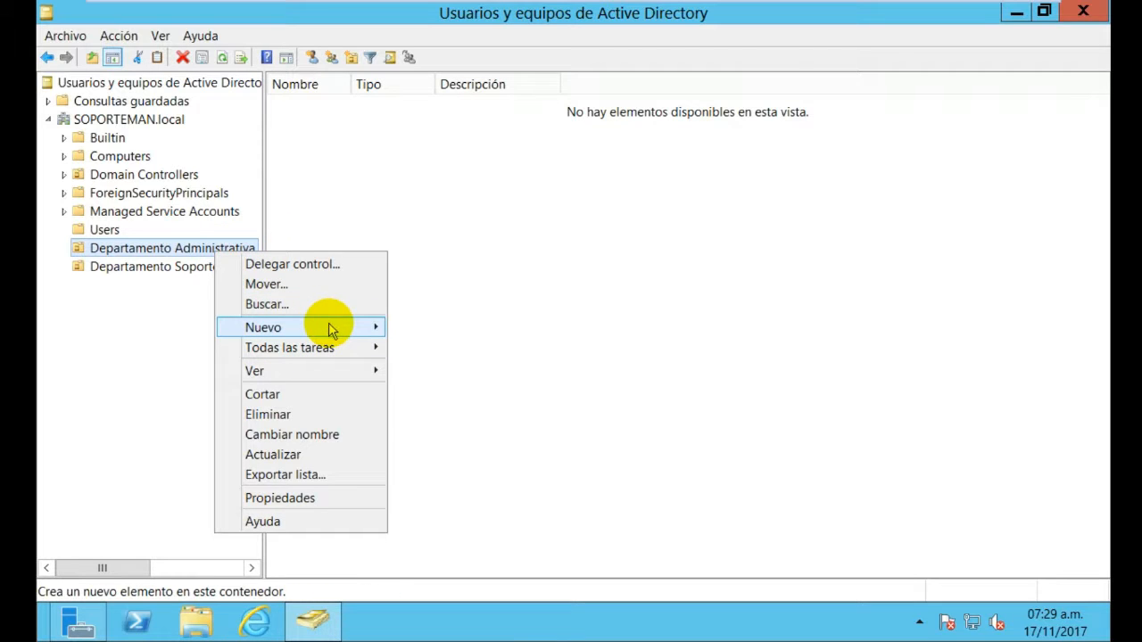
mouse_move(331, 327)
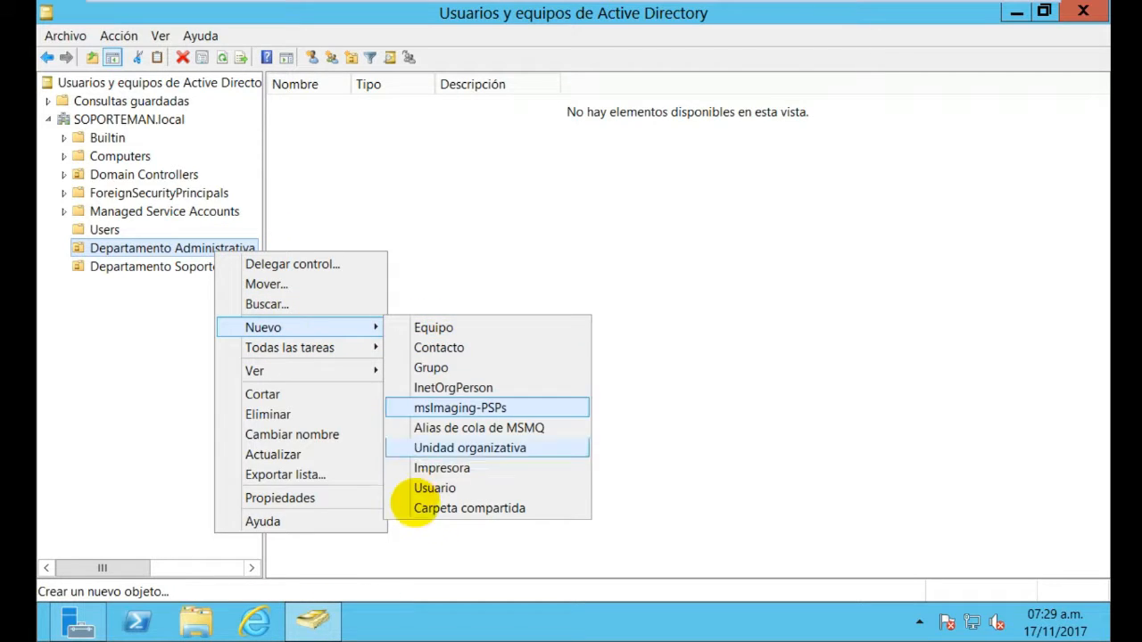
click(434, 490)
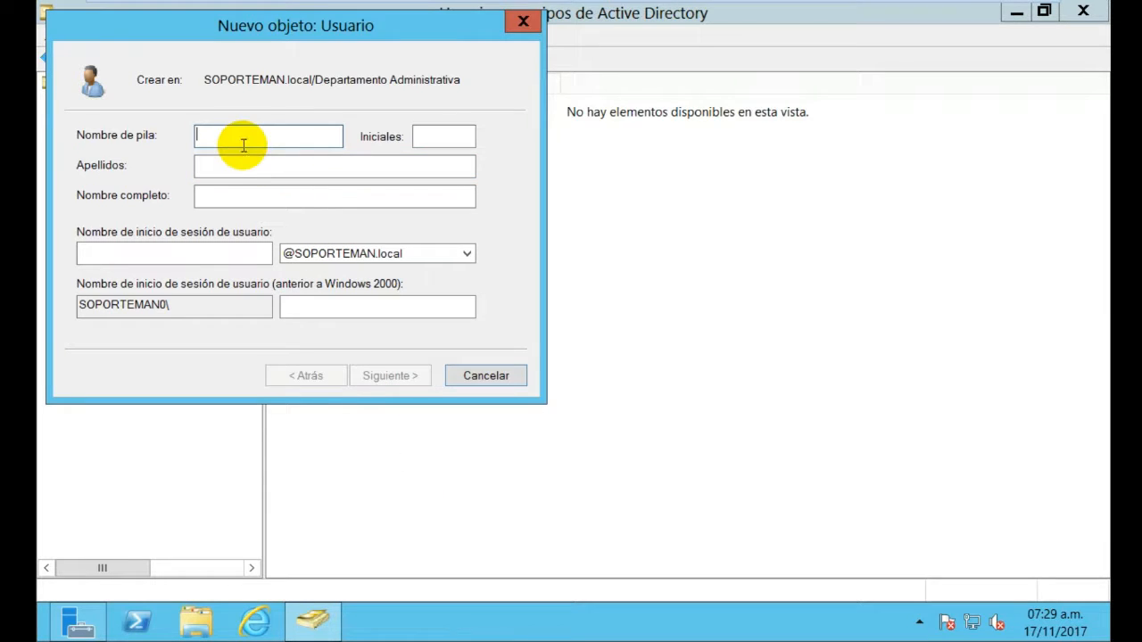
Enter the user's first name and logon name, leaving initials blank, and continue
text(Mary)
click(451, 140)
text(M)
key(BackSpace)
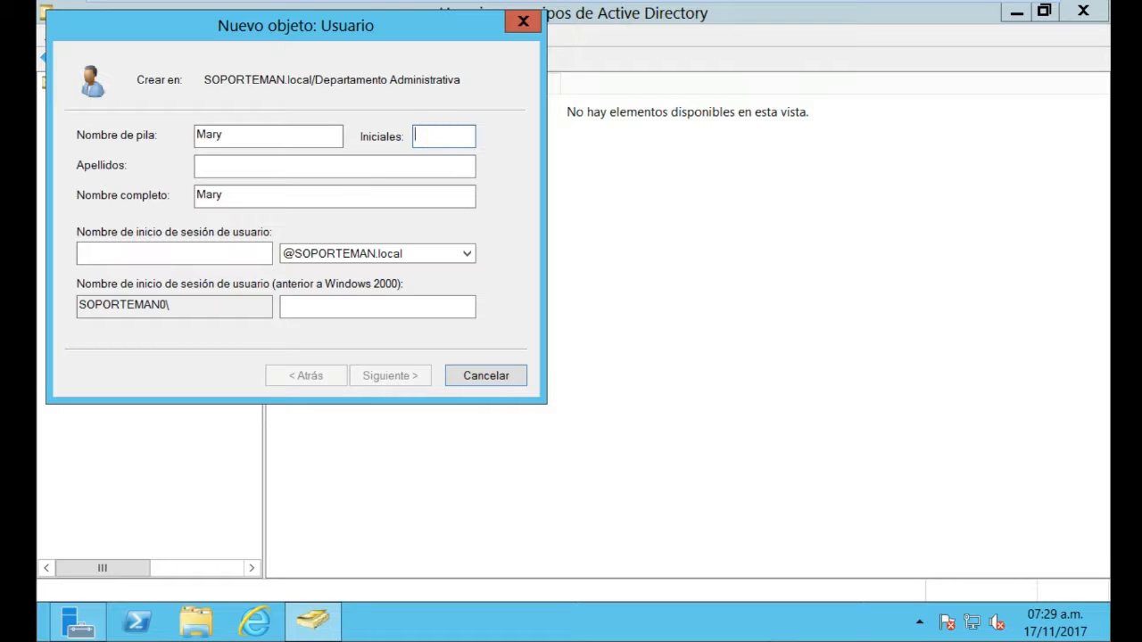
click(251, 256)
text(Mary)
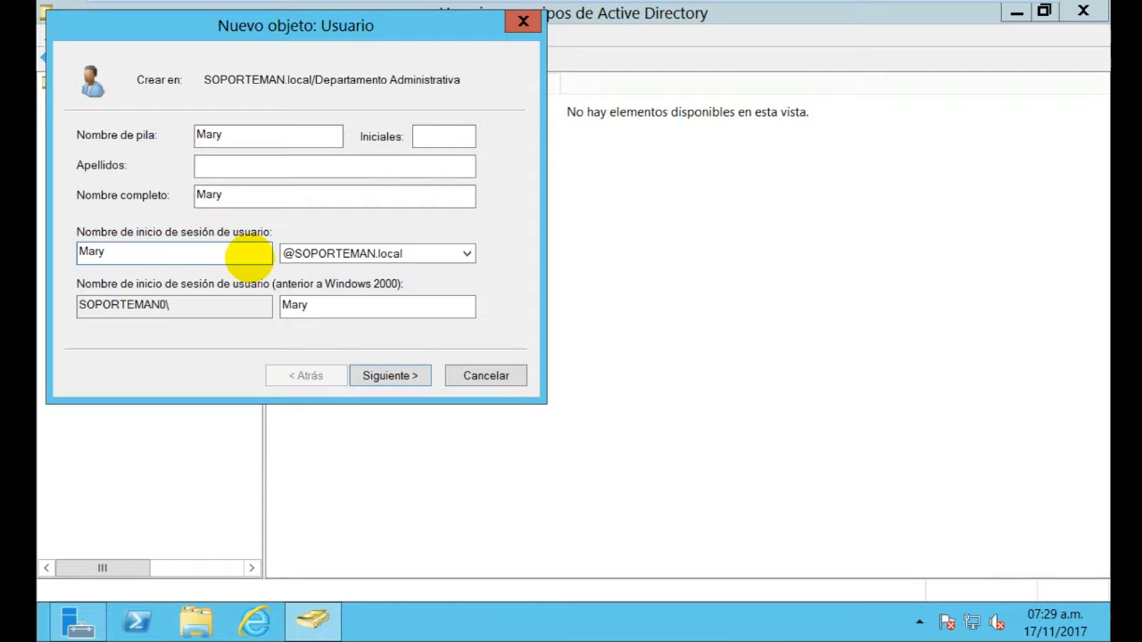
click(409, 376)
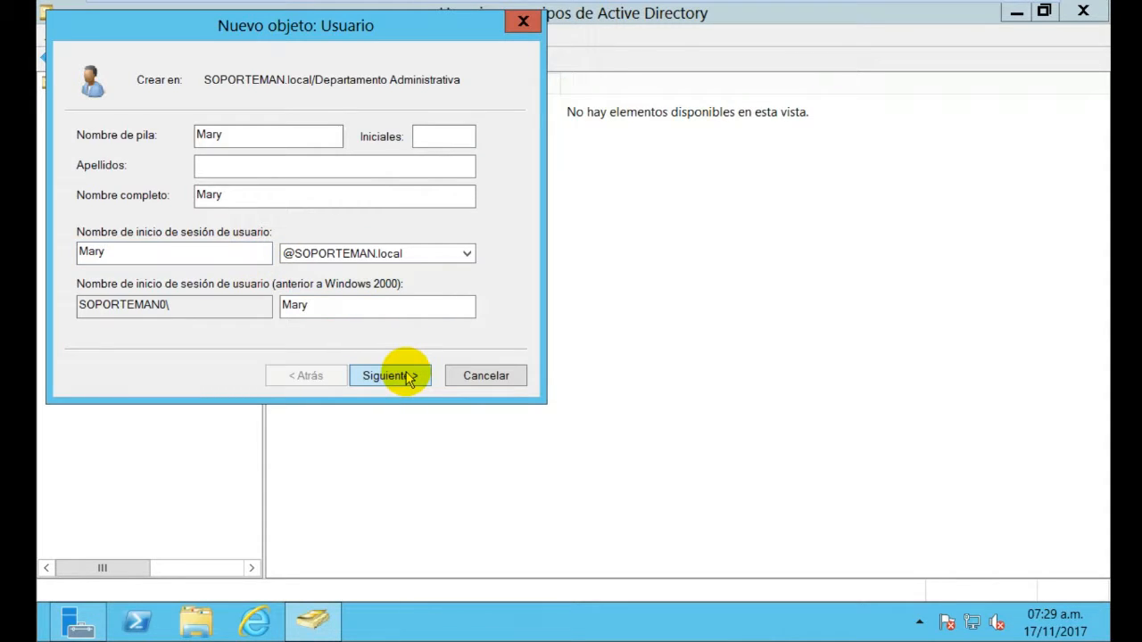
Enter the password and a mismatched confirmation, then dismiss the mismatch error
text(Passw)
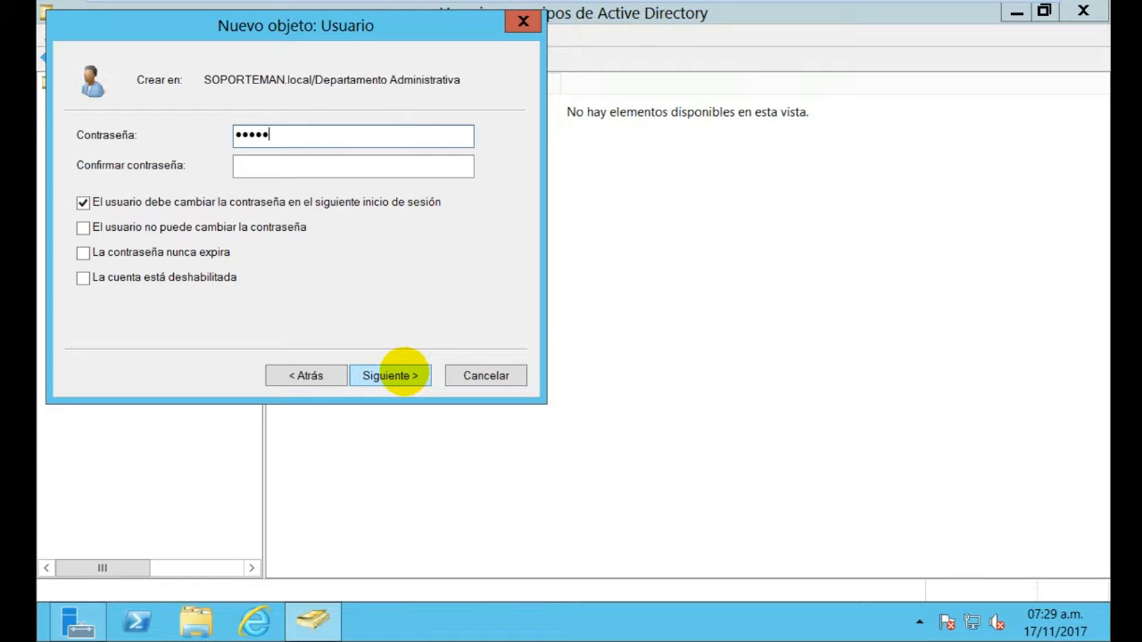
text(ord)
click(447, 170)
text(p)
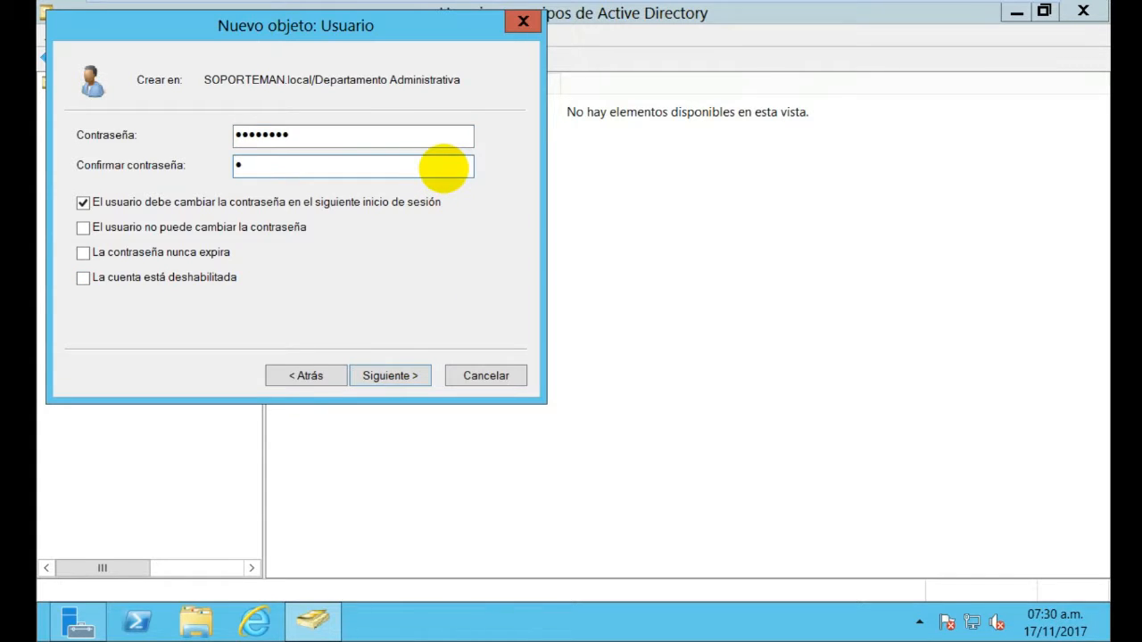
text(asswor)
key(Return)
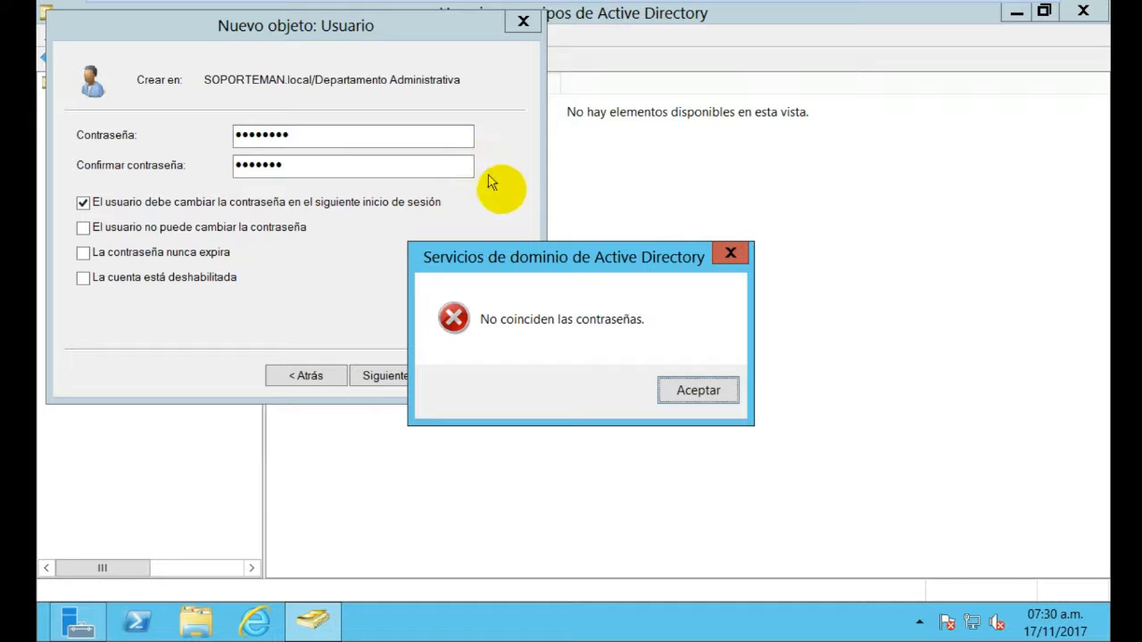
click(746, 256)
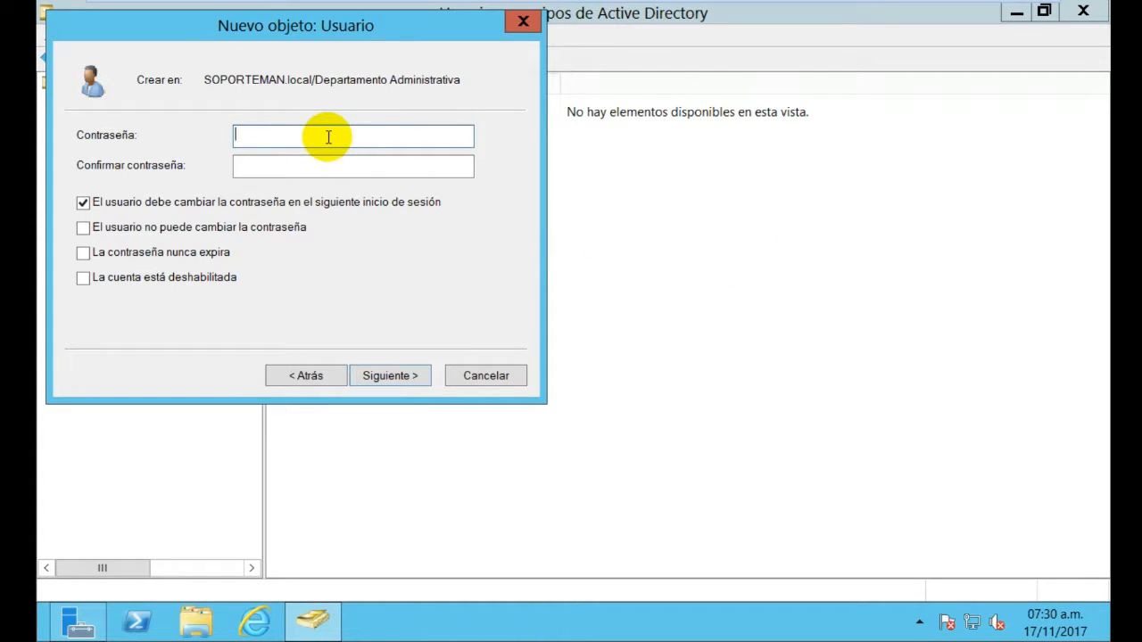
Re-enter an identical password in both fields and continue to the summary
text(••••••••)
click(329, 163)
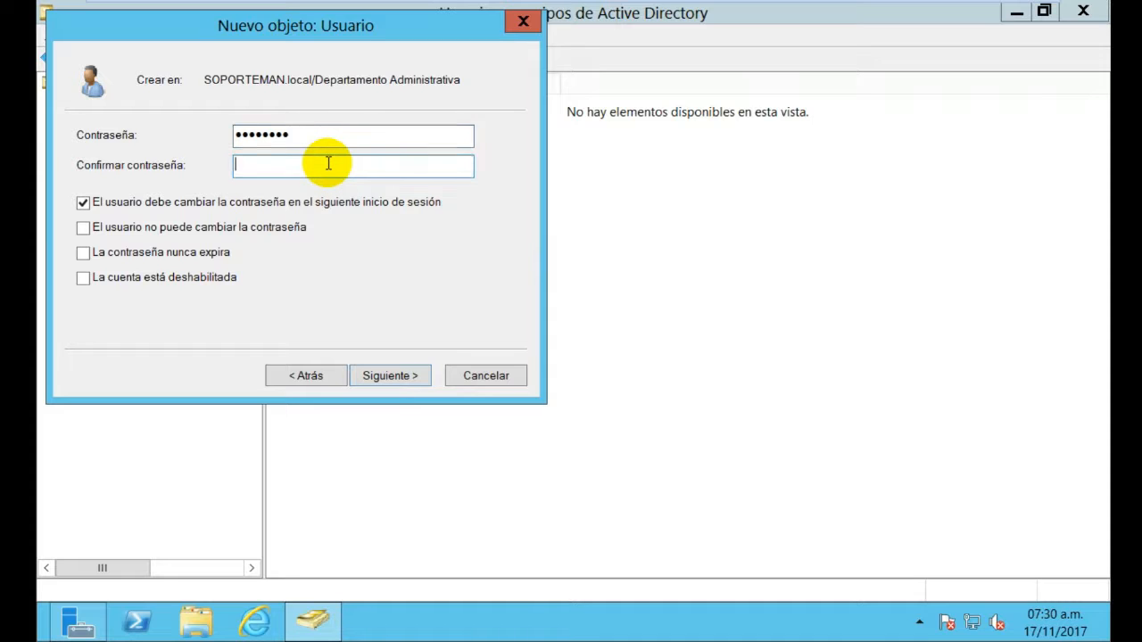
text(••••••••)
click(390, 375)
Lengthen both passwords to satisfy the domain policy and finish creating the user
click(408, 376)
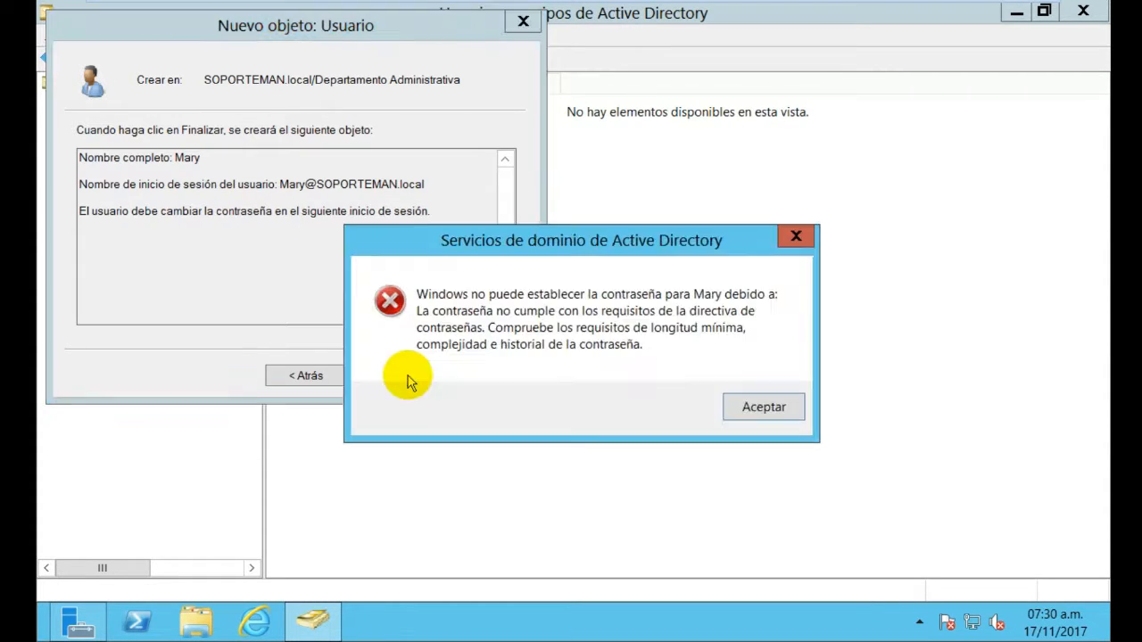
click(749, 408)
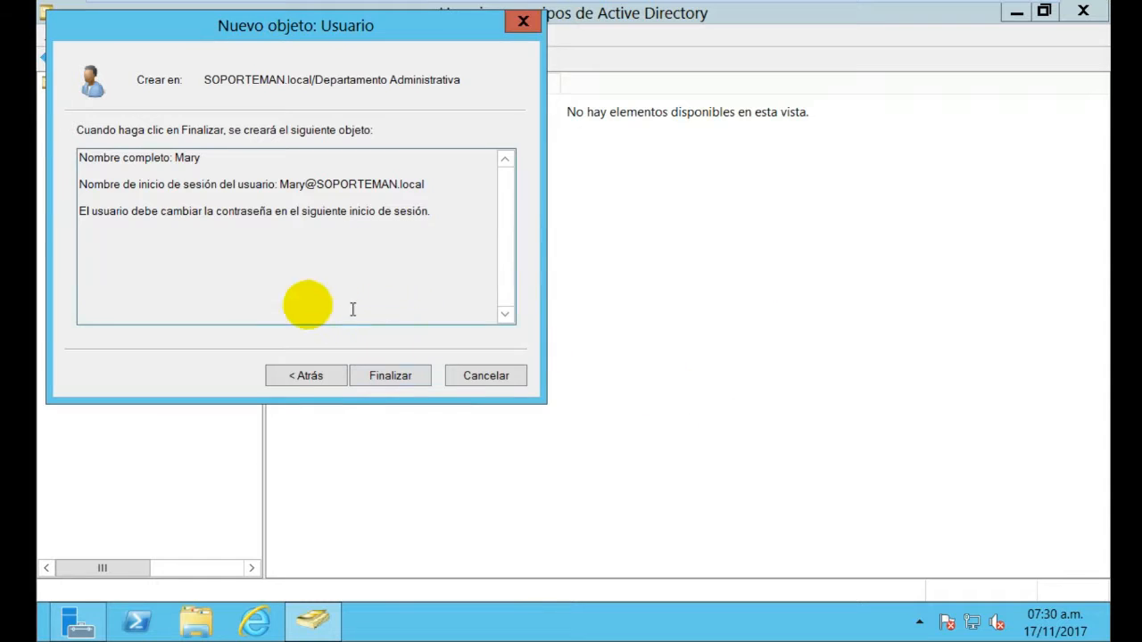
click(302, 377)
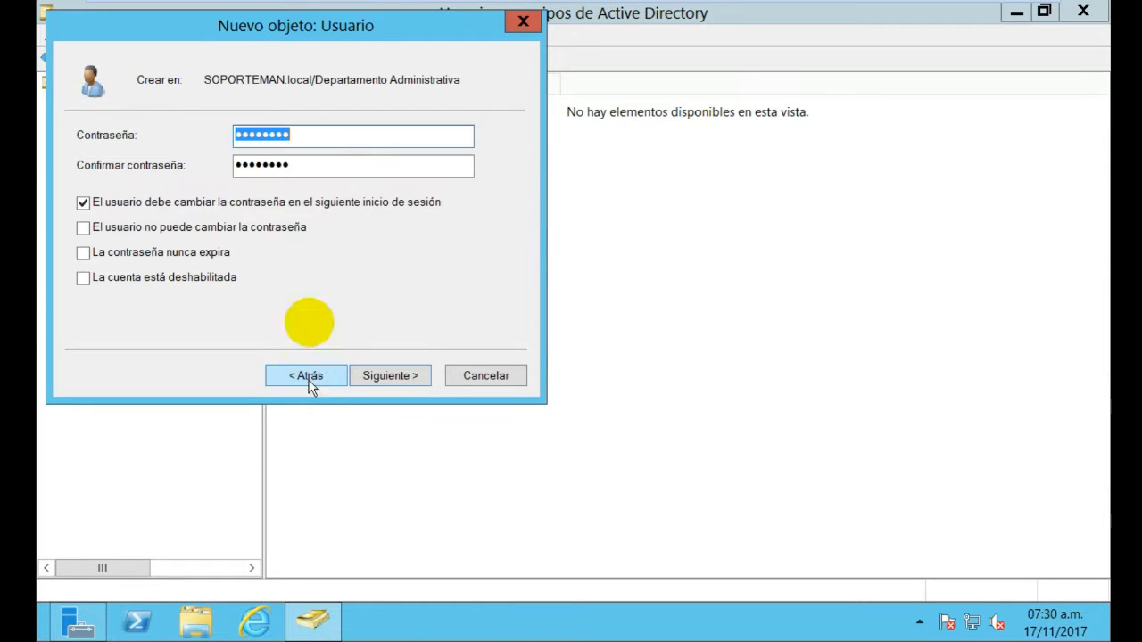
click(351, 131)
text(1)
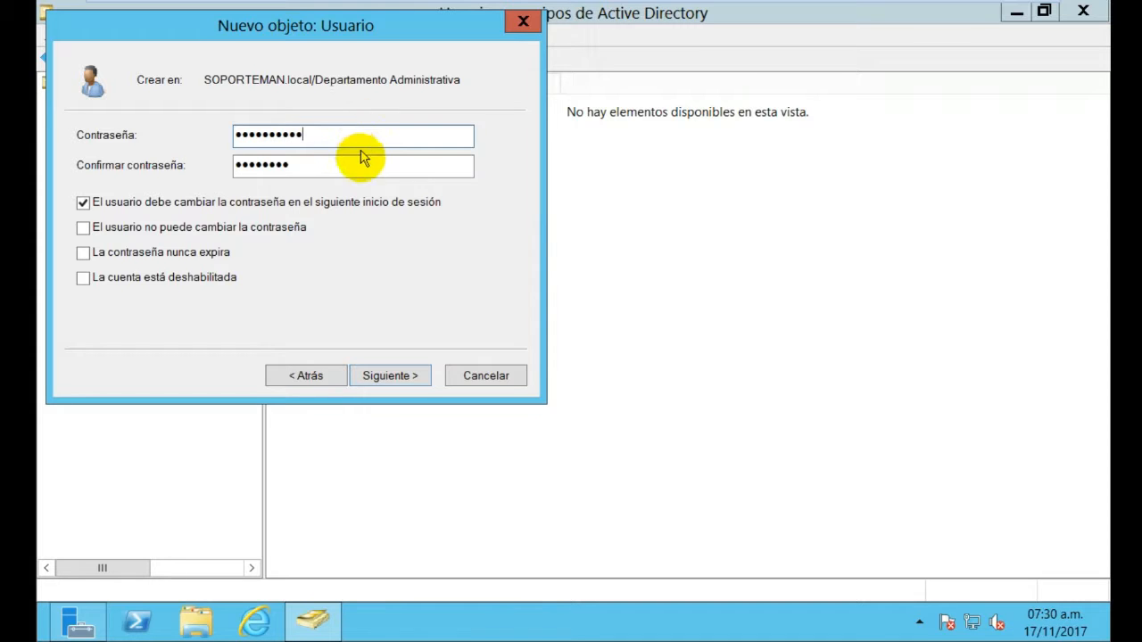
click(363, 164)
text(1)
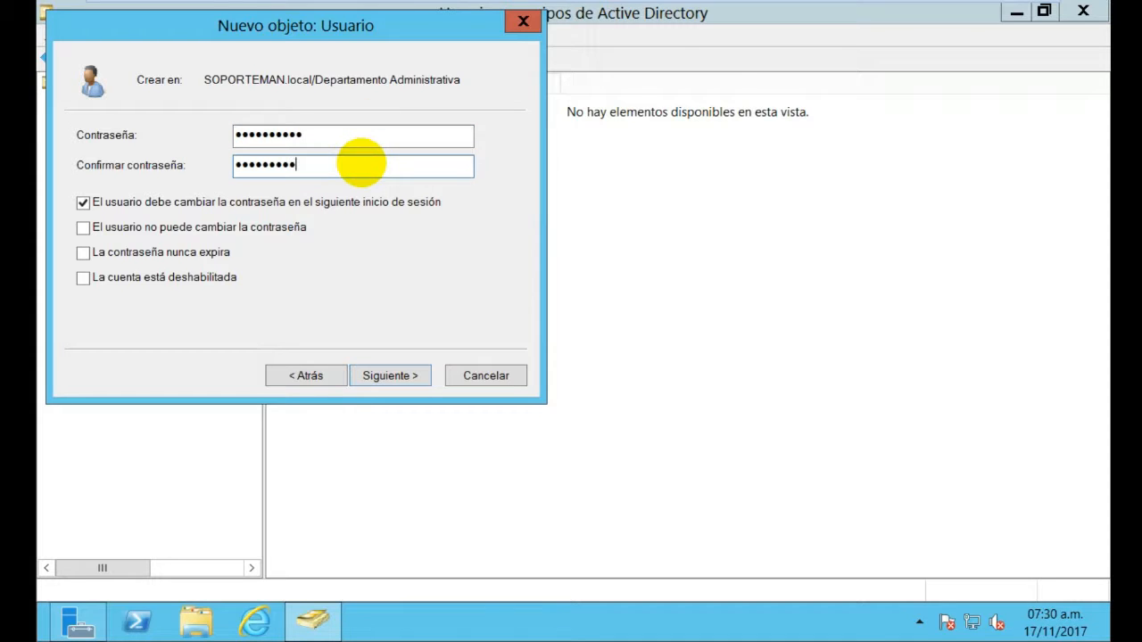
text(1)
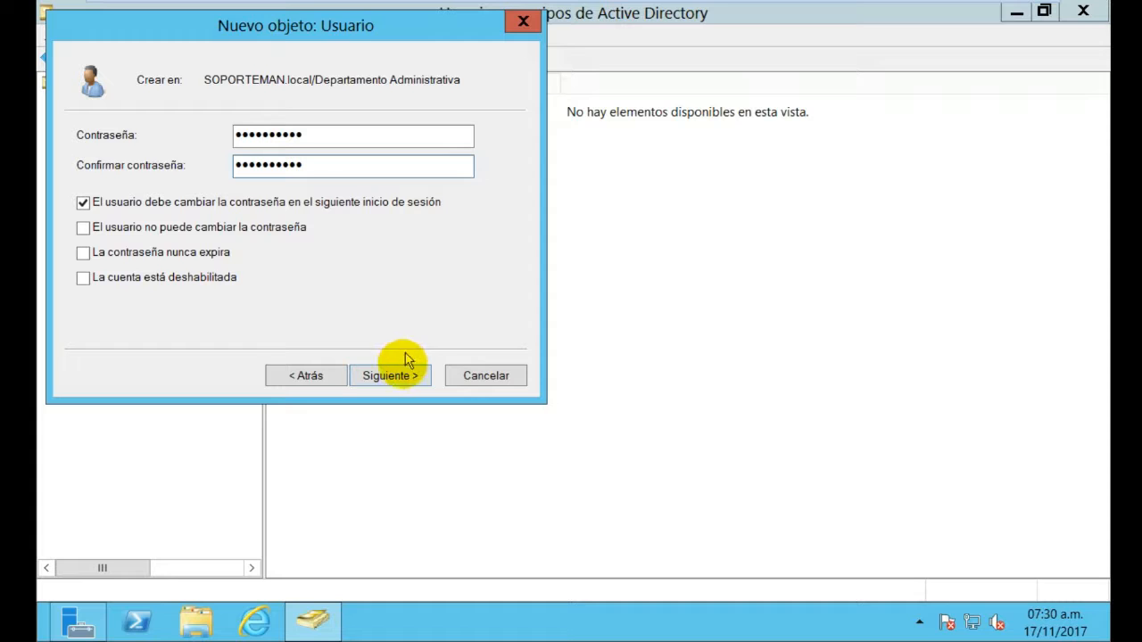
click(406, 377)
click(401, 378)
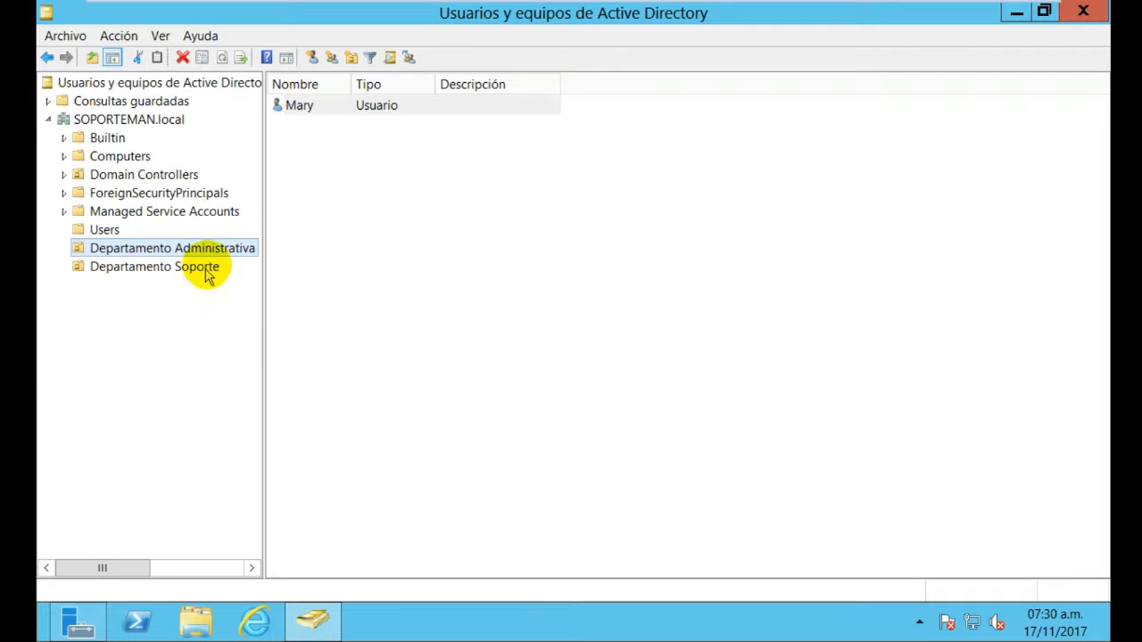
Open a blank New User form for another user in Departamento Administrativa
right_click(238, 250)
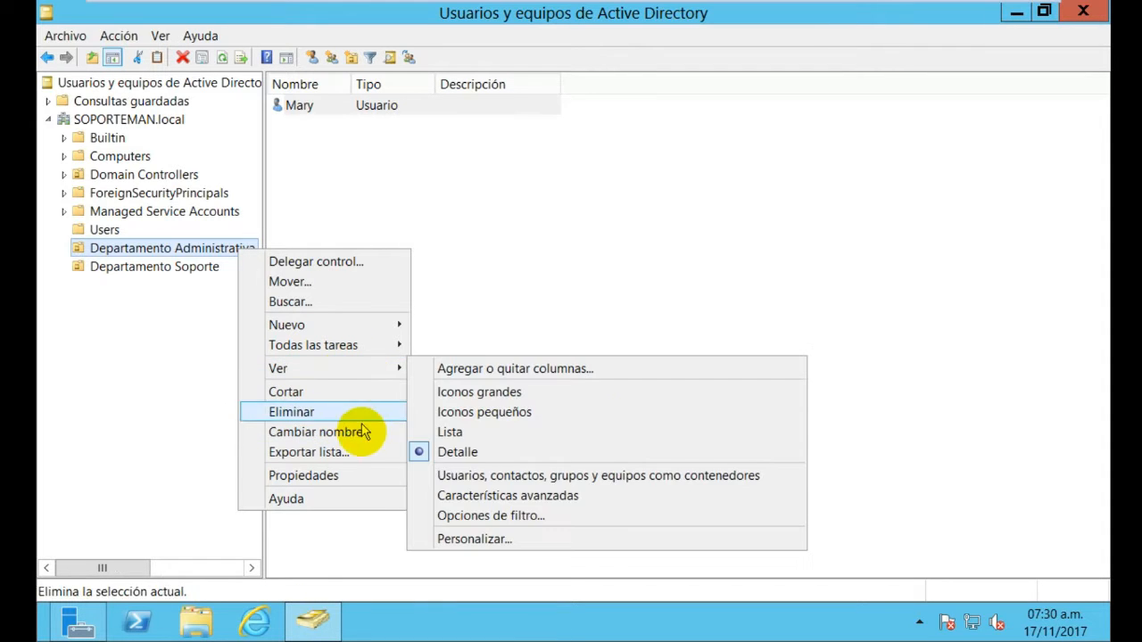
mouse_move(349, 326)
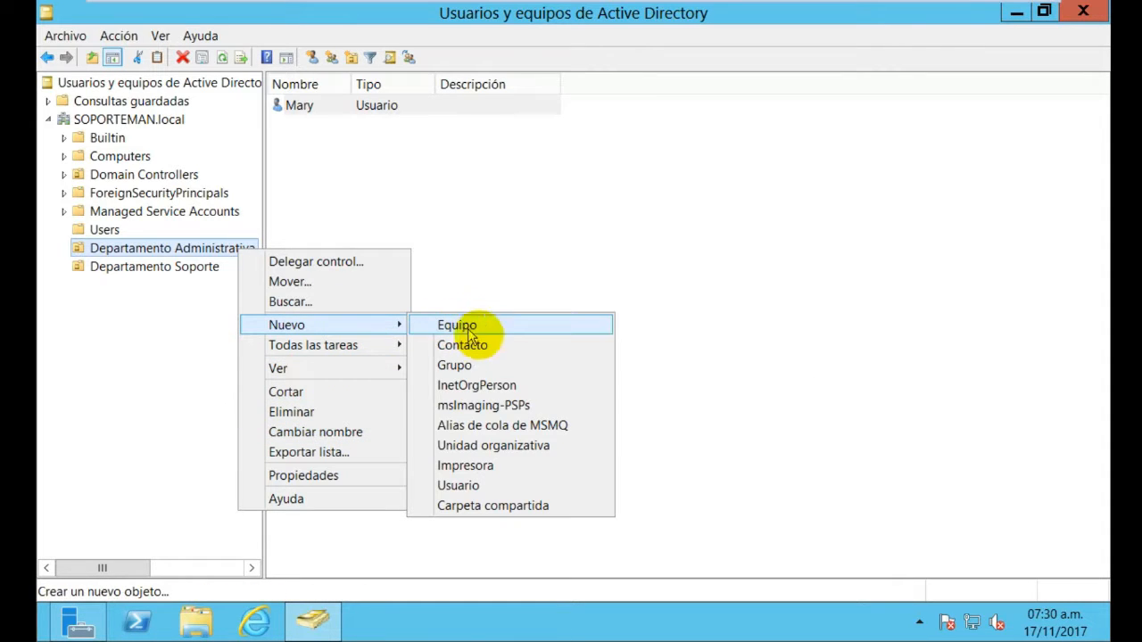
click(494, 485)
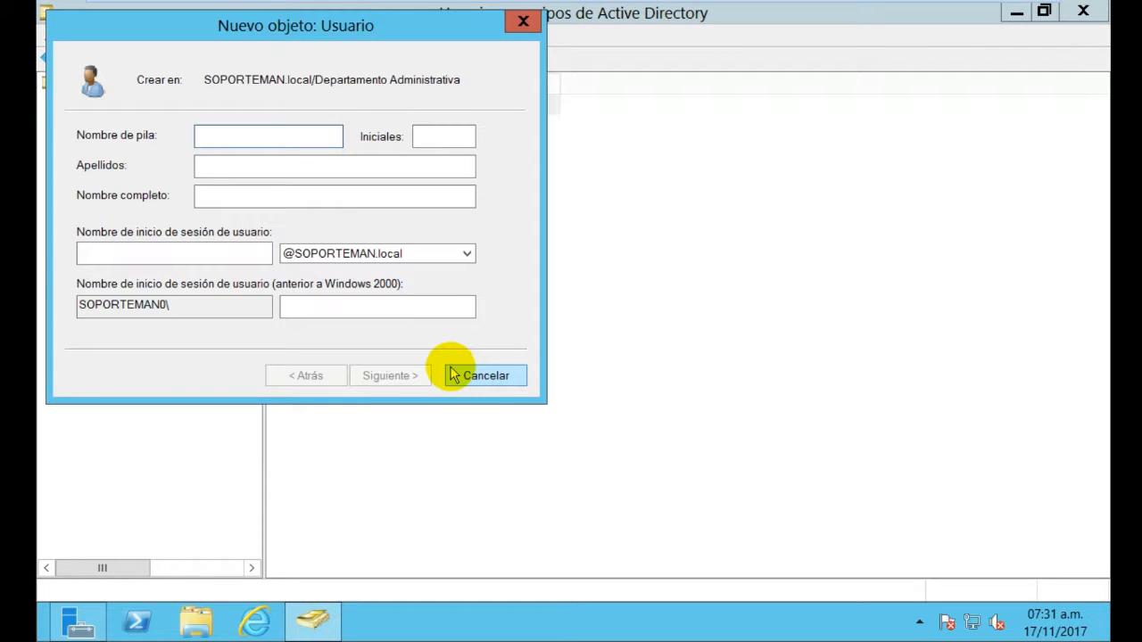
Enter Martha as the first name and user logon name, fixing the typo
text(Martha)
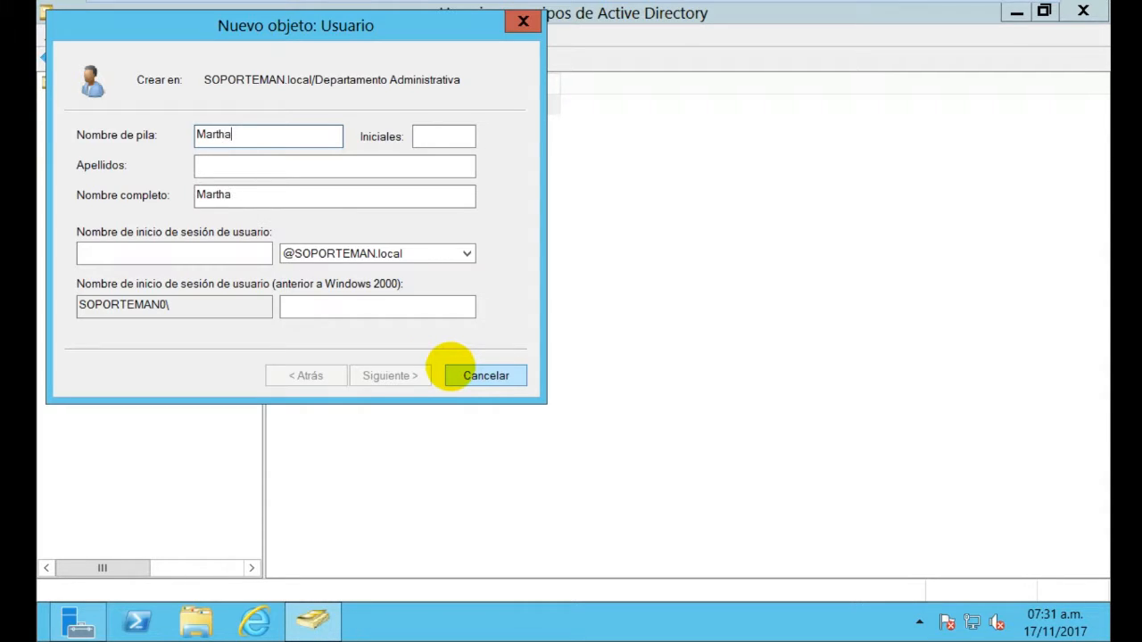
click(264, 252)
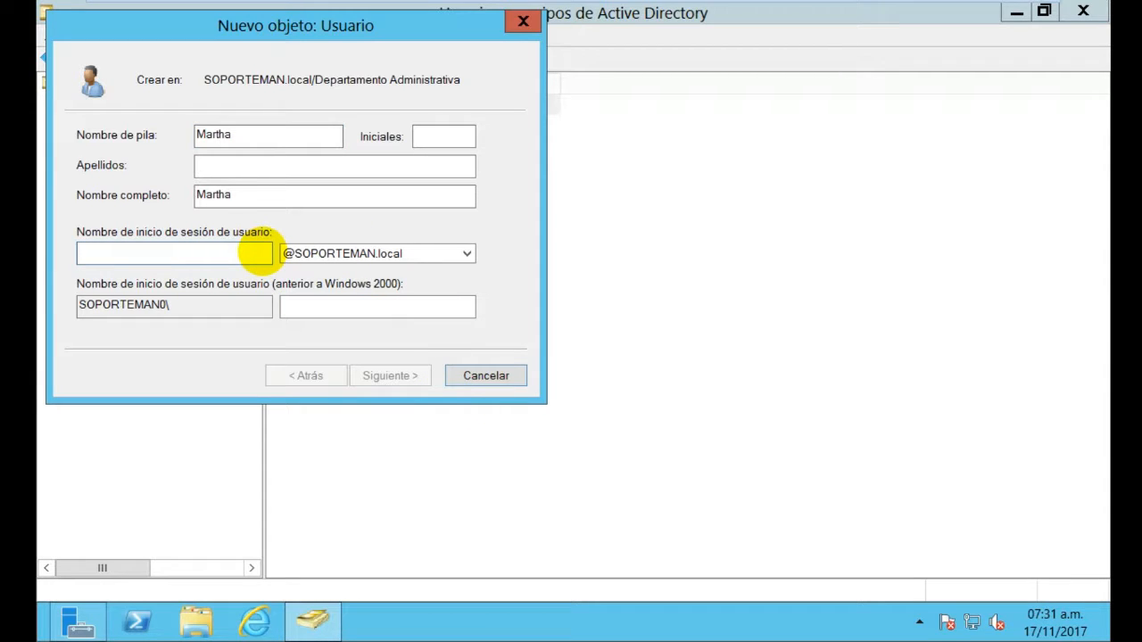
text(Martg)
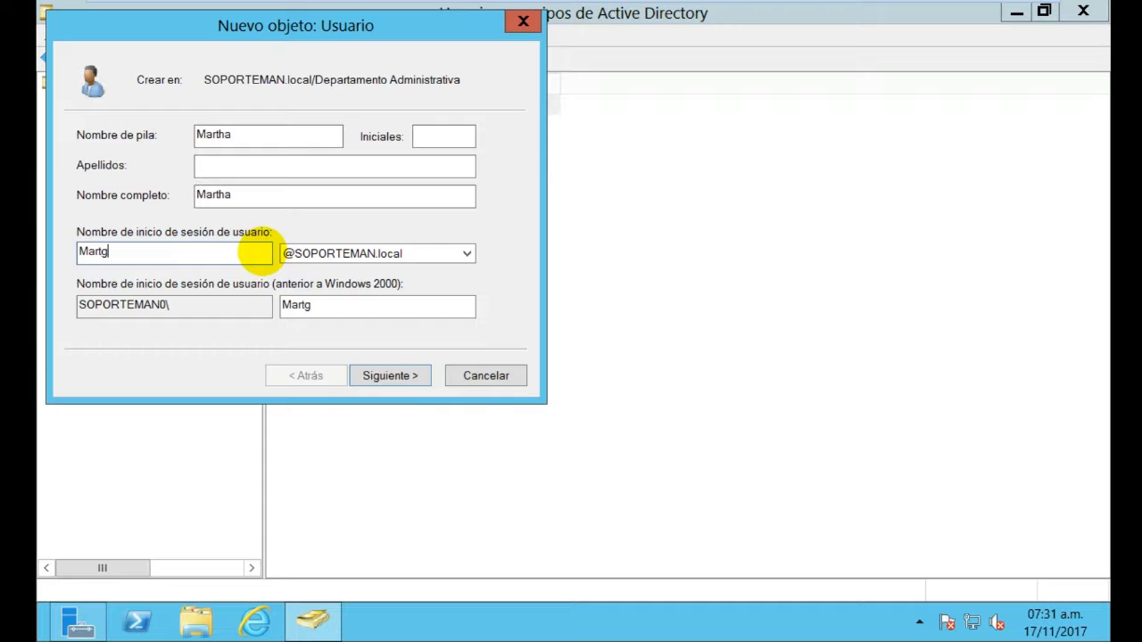
key(BackSpace)
text(ha)
click(383, 376)
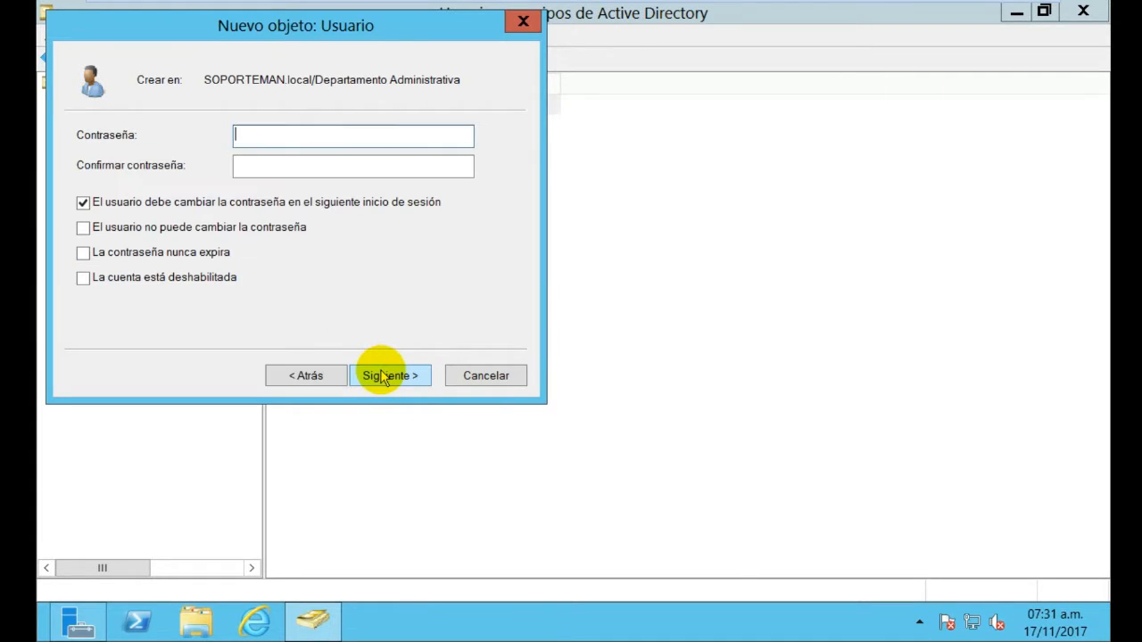
Set and confirm the account password, then finish creating the Martha user
text(Password12)
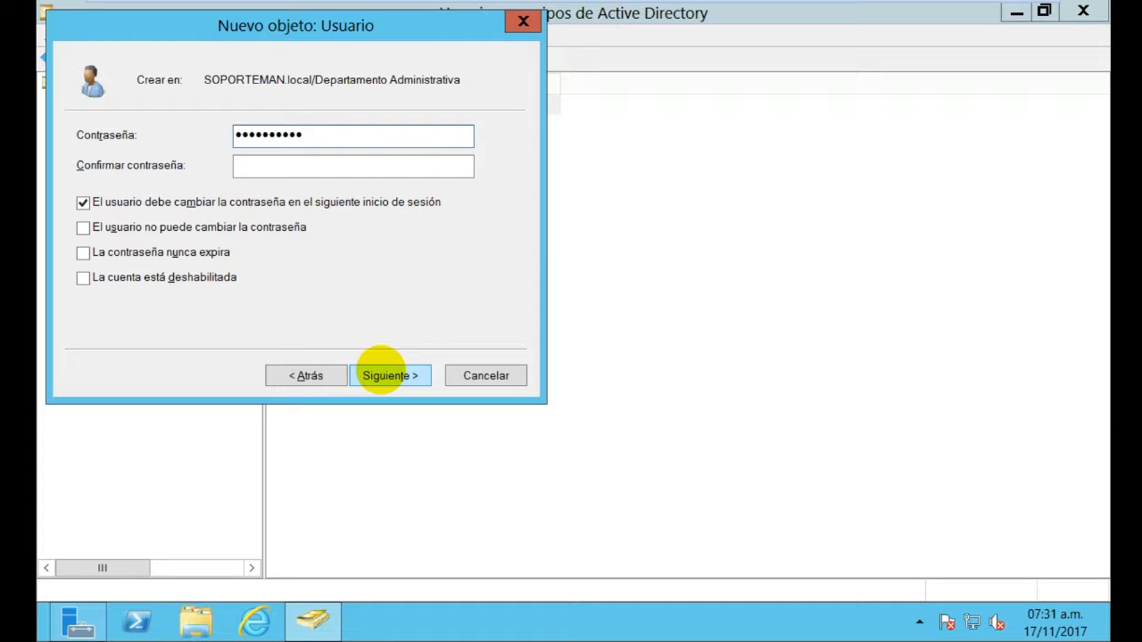
right_click(319, 136)
click(274, 166)
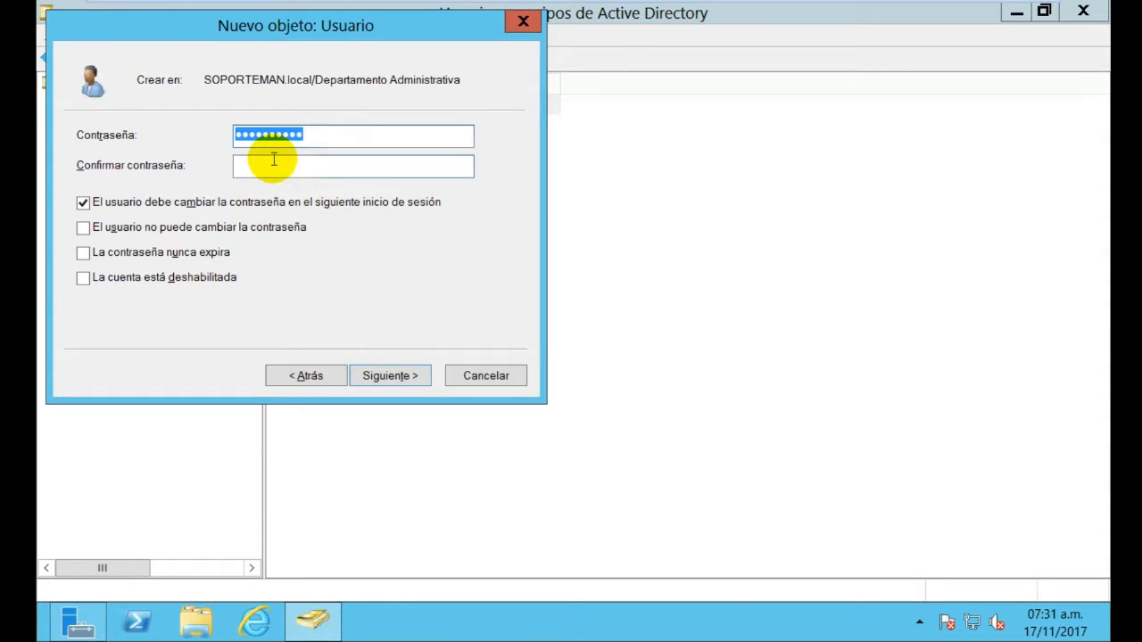
click(274, 159)
text(••••••••••)
key(Return)
key(Return)
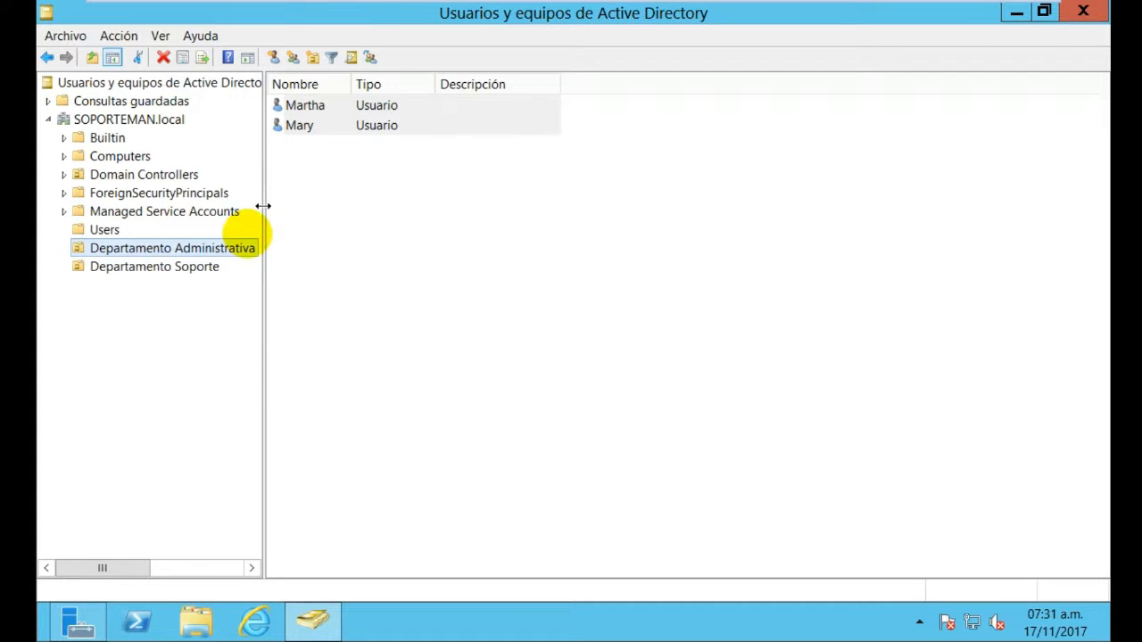
Start a new user in Departamento Soporte with first name and logon name Antonia
right_click(197, 268)
mouse_move(344, 341)
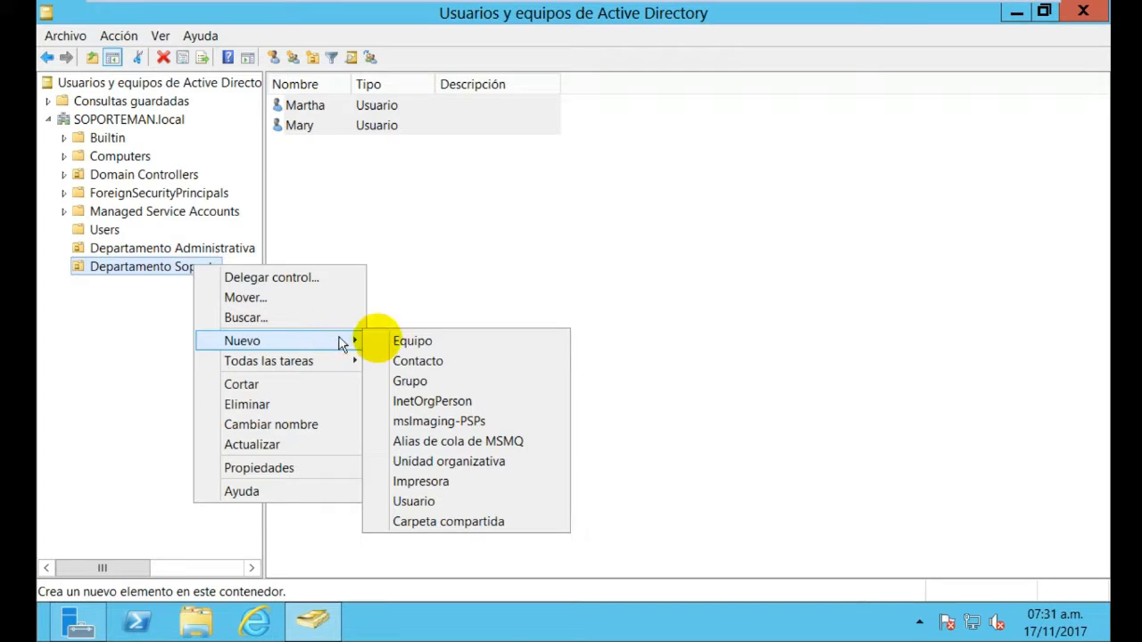
click(454, 504)
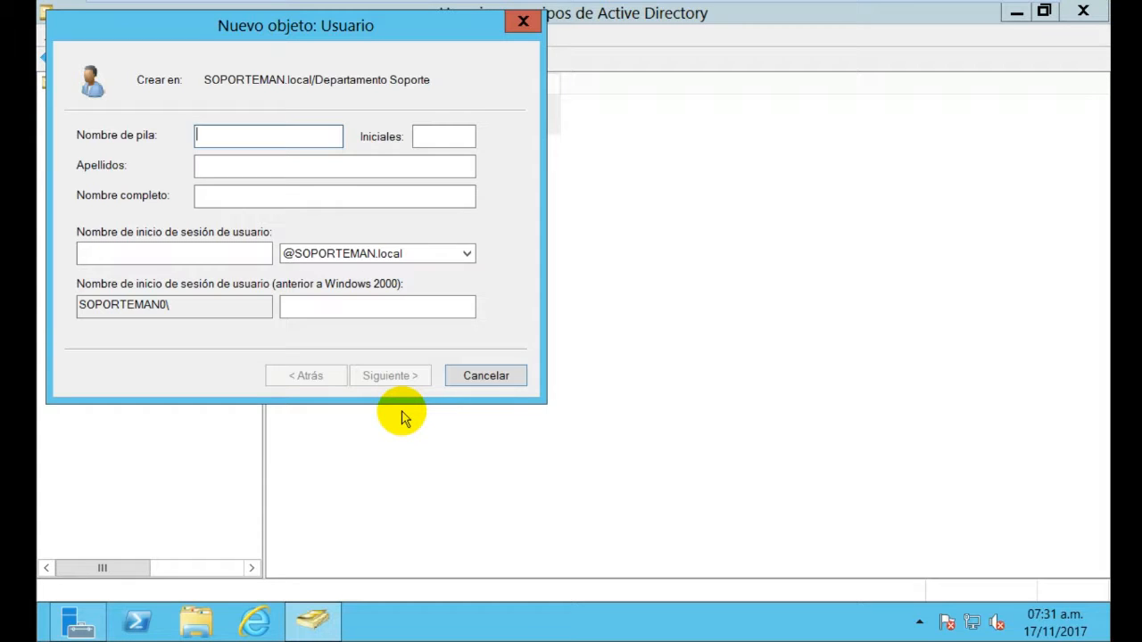
text(A)
key(BackSpace)
text(ntonia)
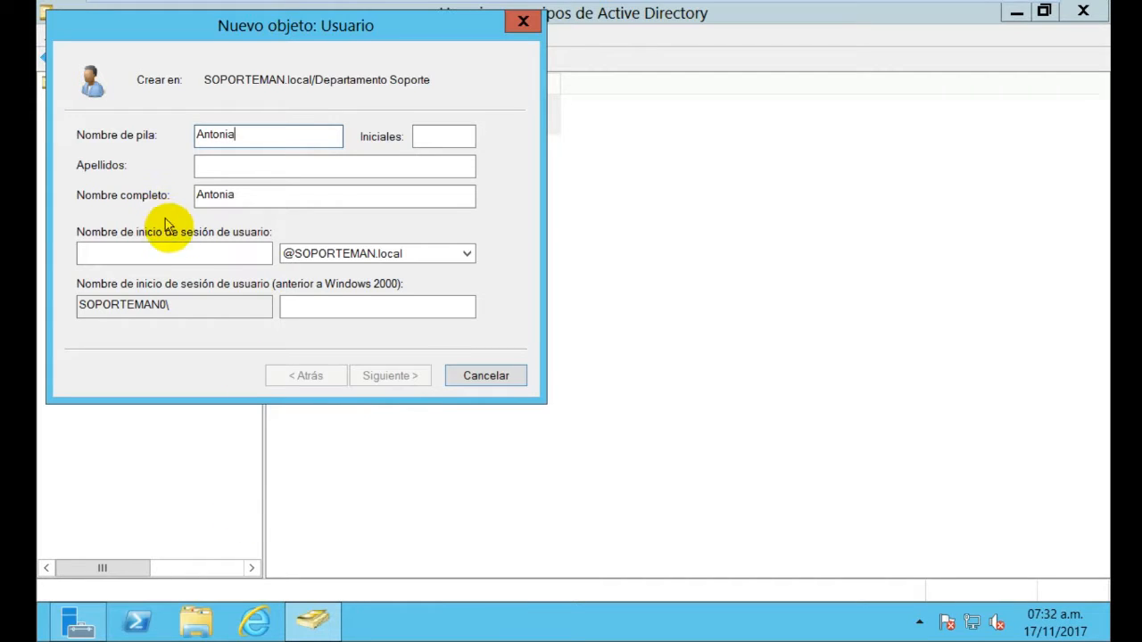
click(179, 253)
text(A)
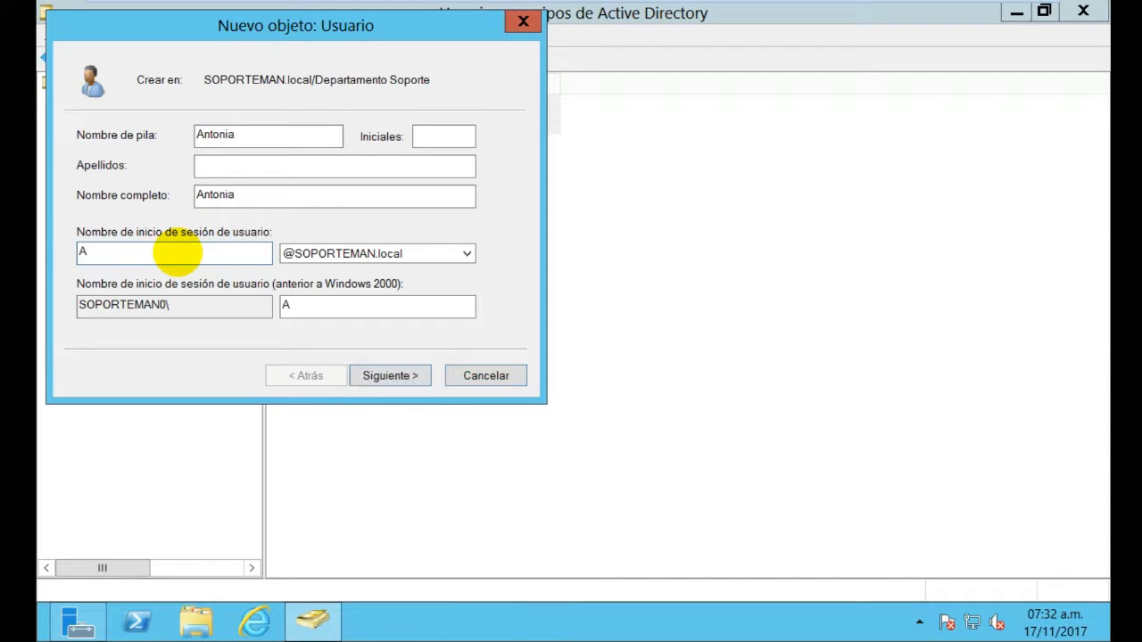
text(ntonia)
Set and confirm Antonia's password, finish the account, and show Departamento Soporte's users
click(385, 375)
text(P@s)
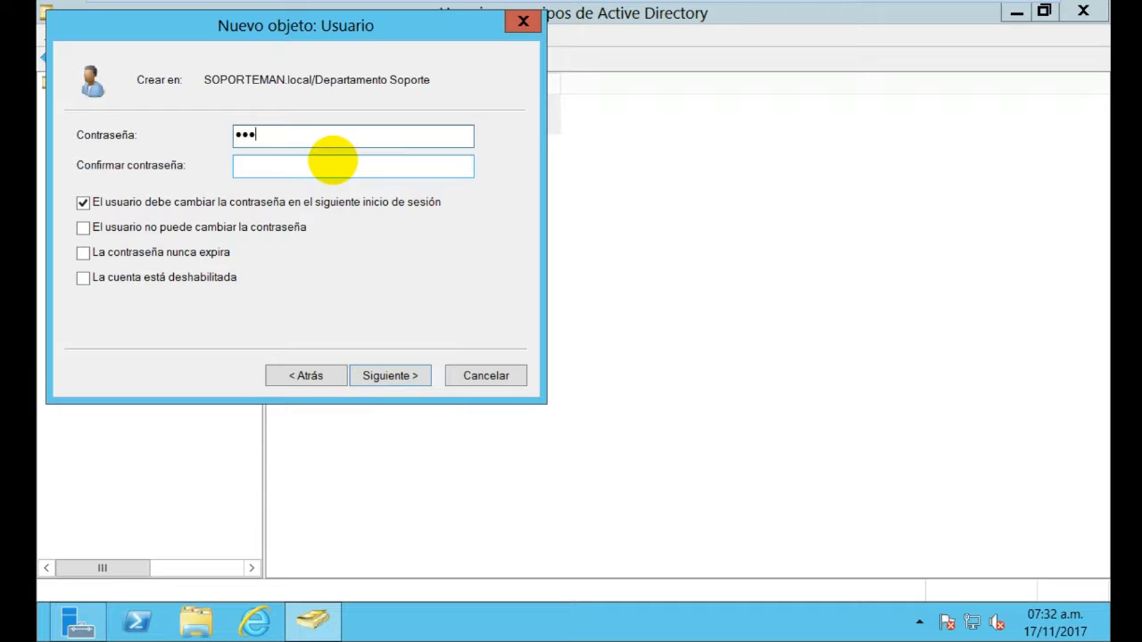
text(sw0rd12)
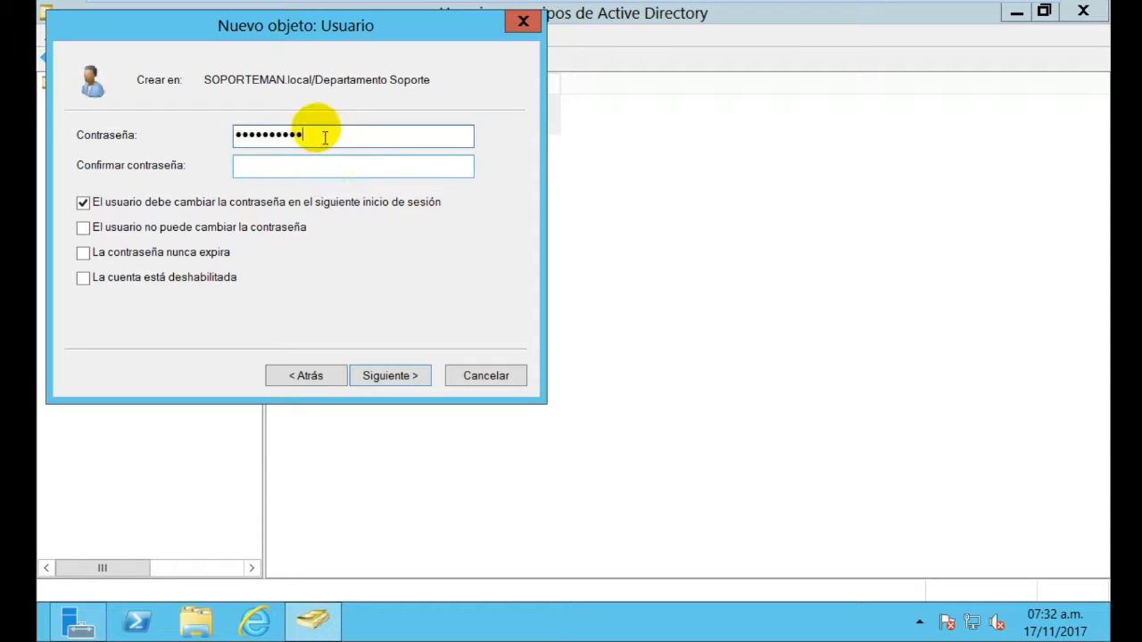
click(318, 164)
text(P@s)
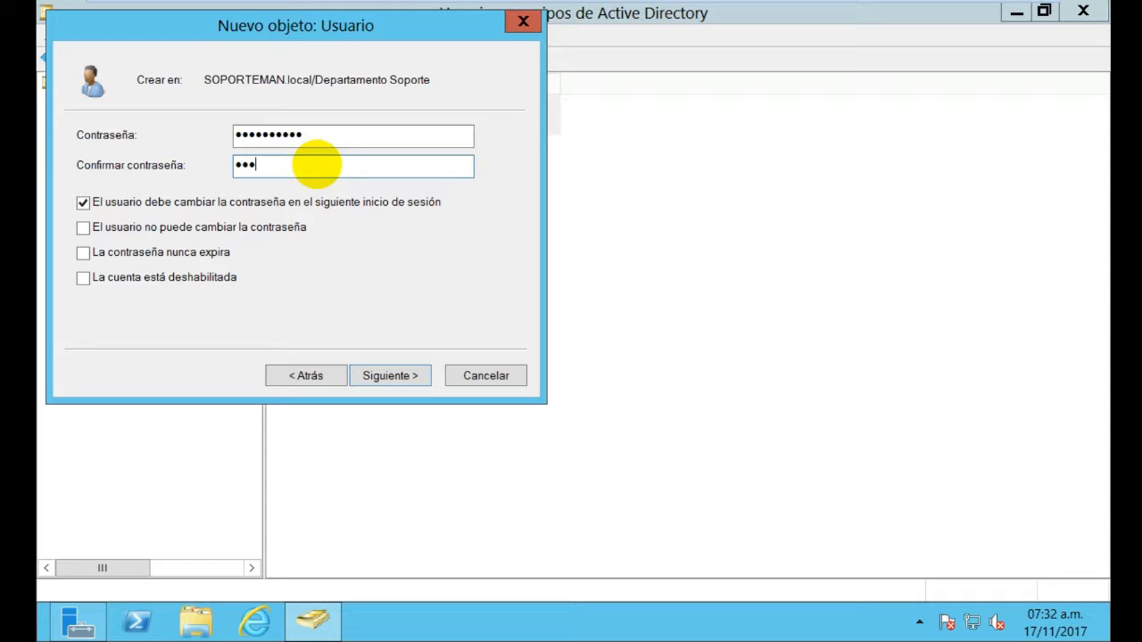
text(sw0rd12)
key(Return)
key(Return)
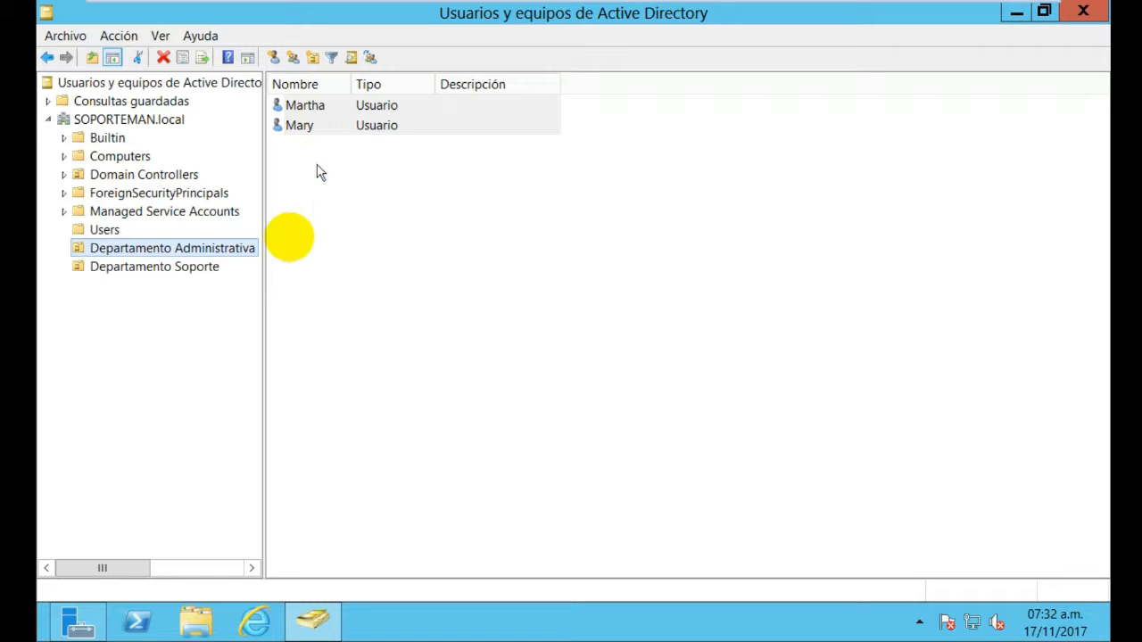
click(211, 267)
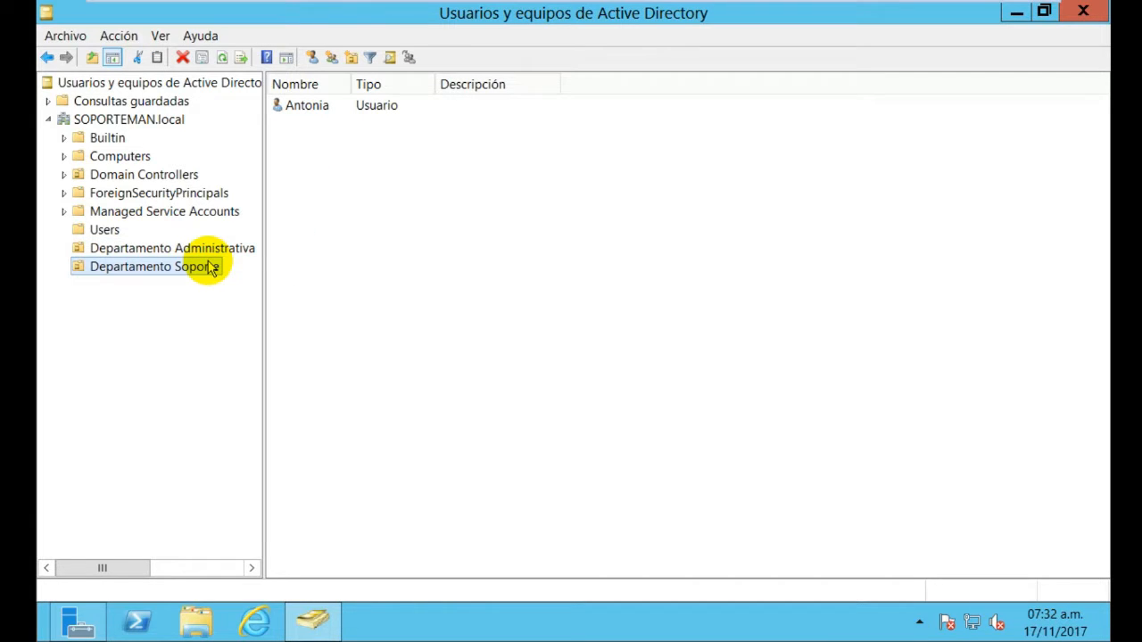
Start another user in Departamento Soporte with first name and logon name Alasely
right_click(211, 267)
mouse_move(277, 338)
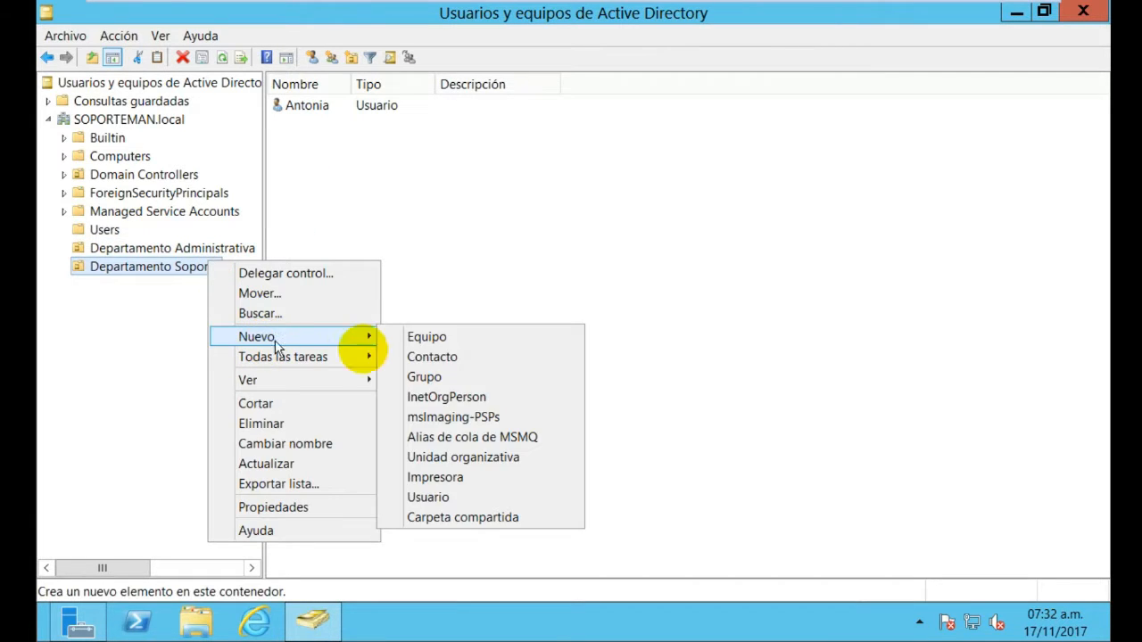
click(471, 498)
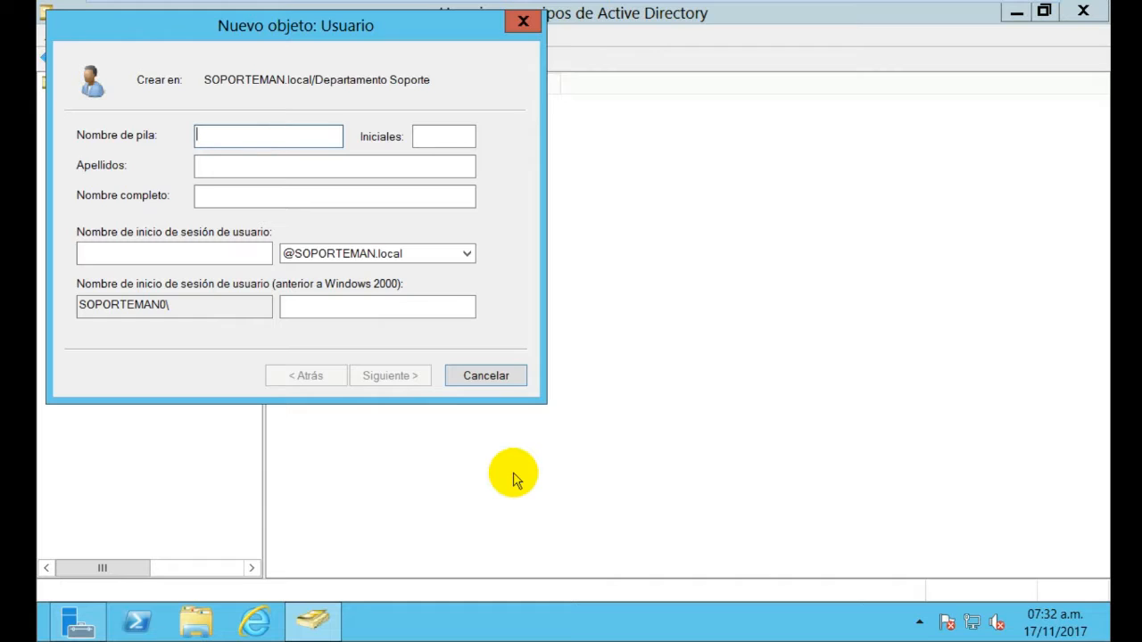
text(Alasely)
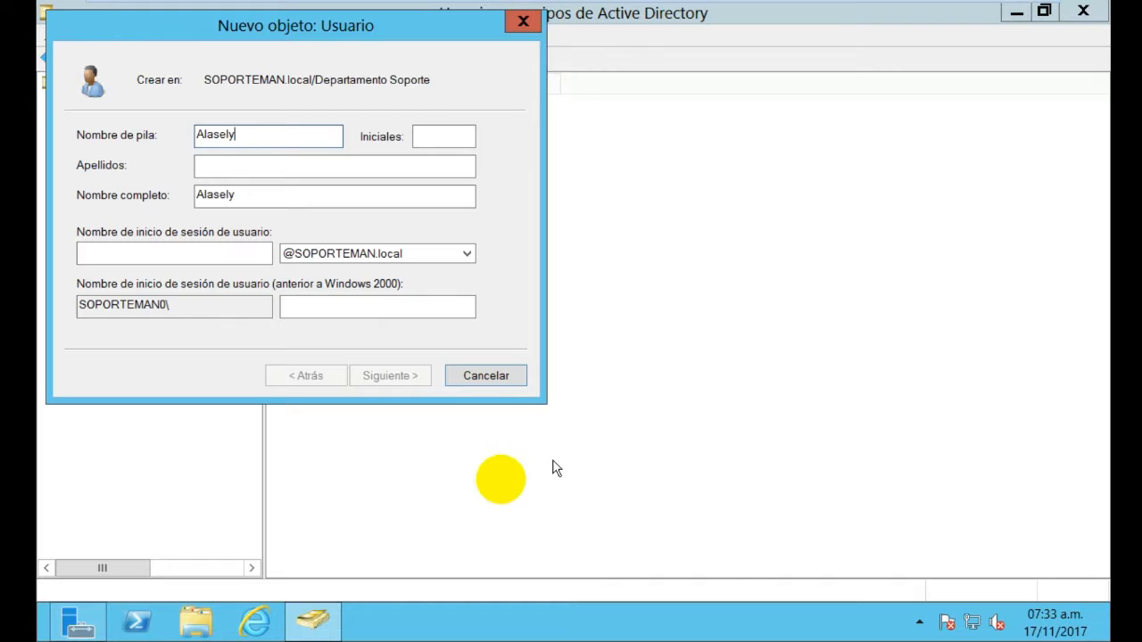
click(232, 248)
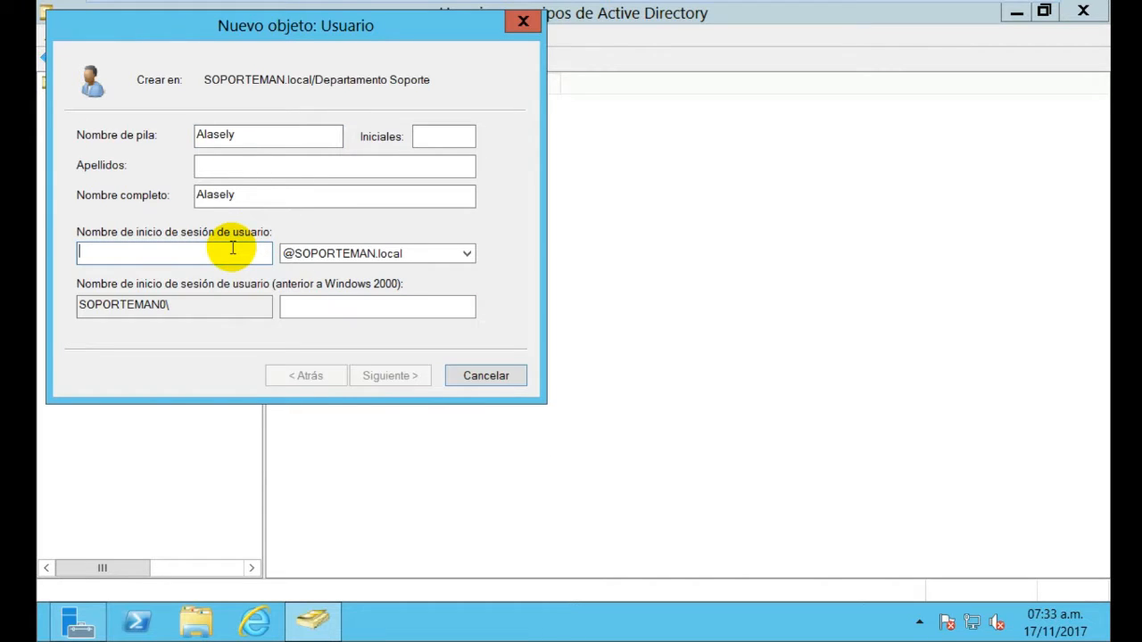
text(Ala)
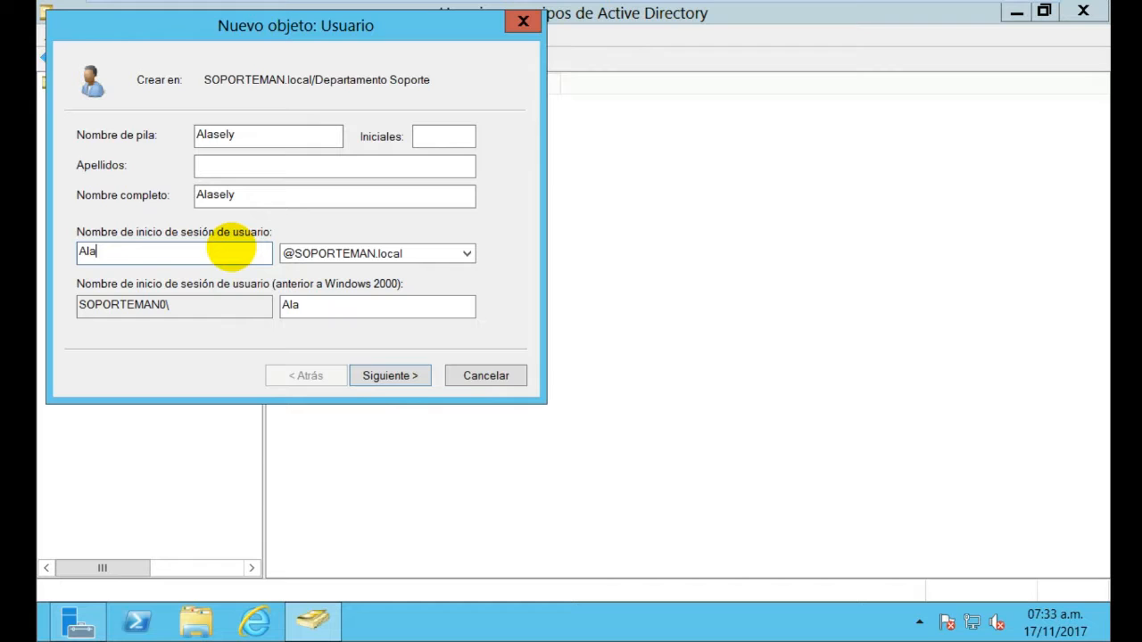
text(sely)
Set and confirm Alasely's password and finish creating the account
click(427, 380)
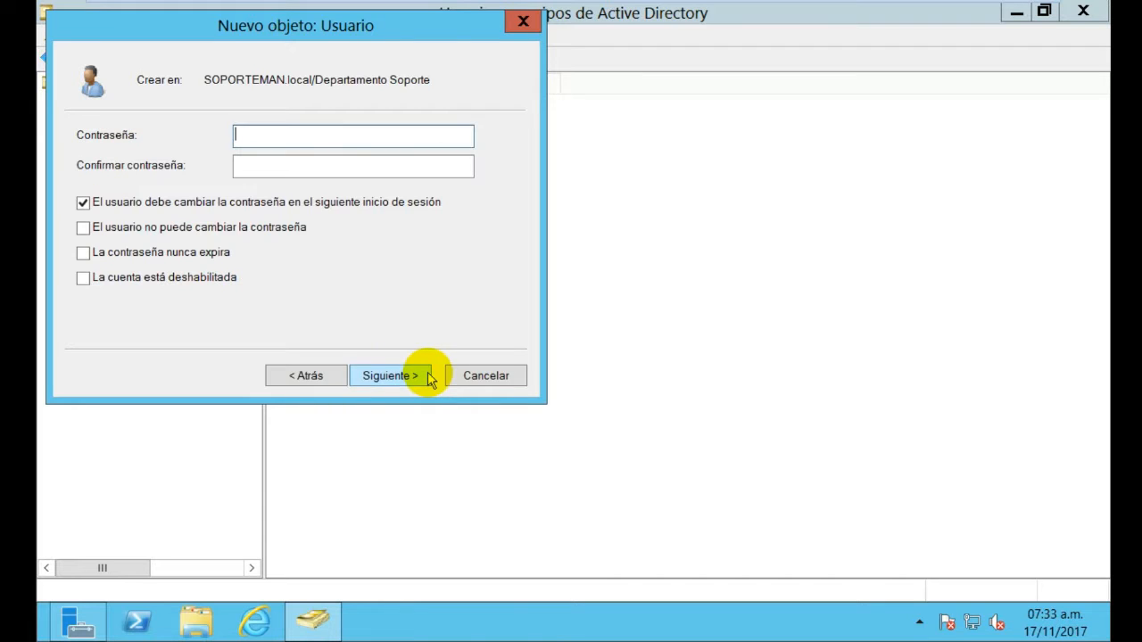
key(Caps_Lock)
key(Caps_Lock)
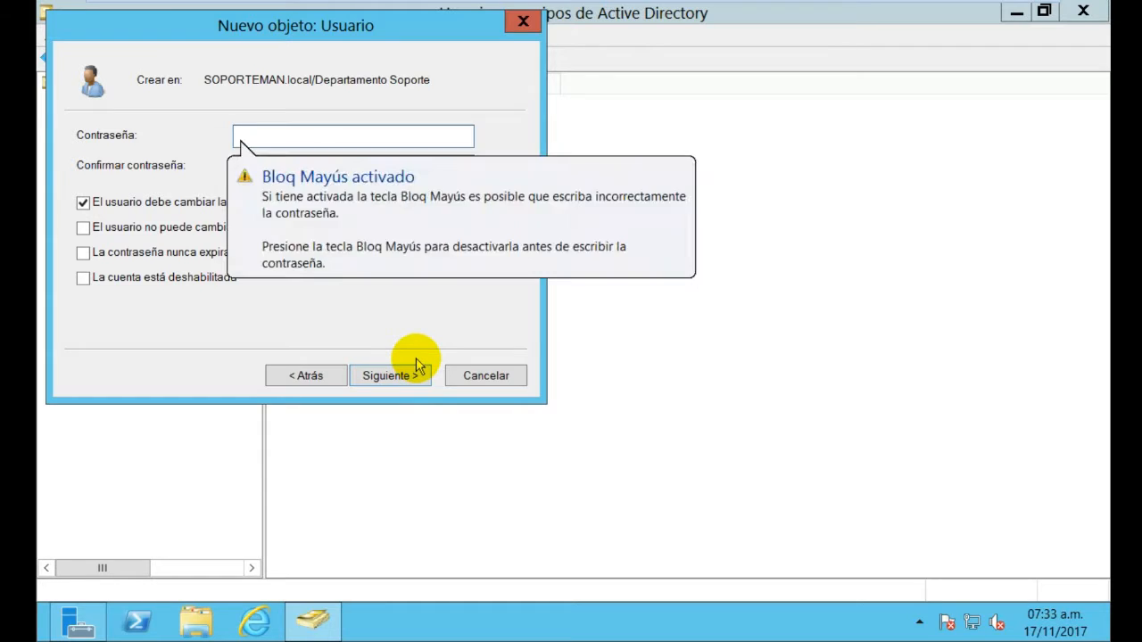
text(P)
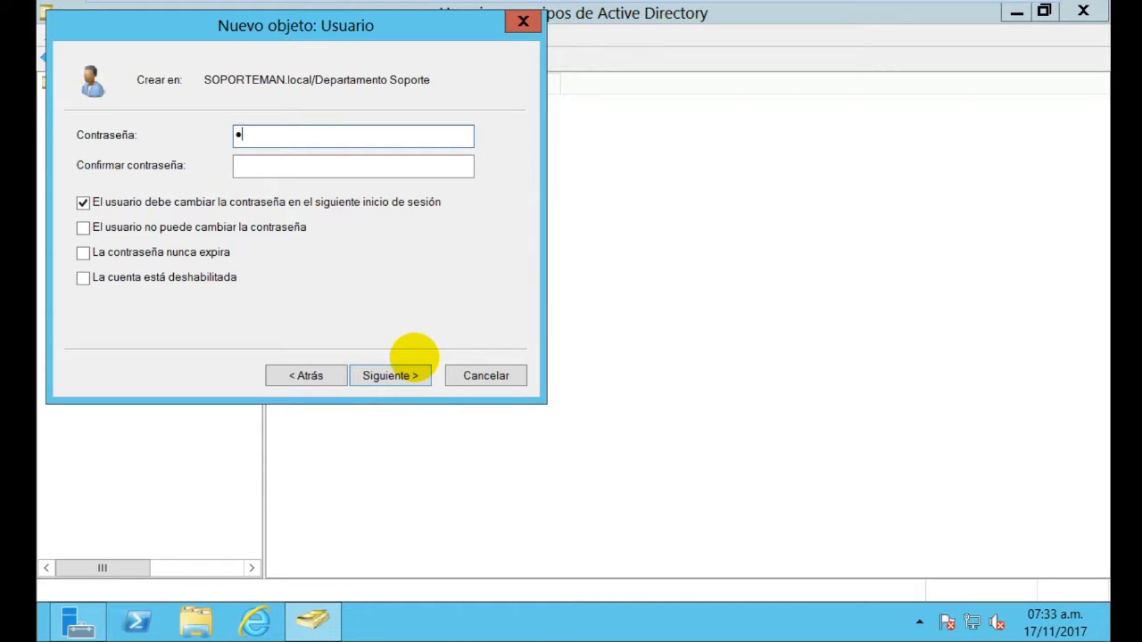
text(a)
key(Left)
key(Left)
text(sw0rd12)
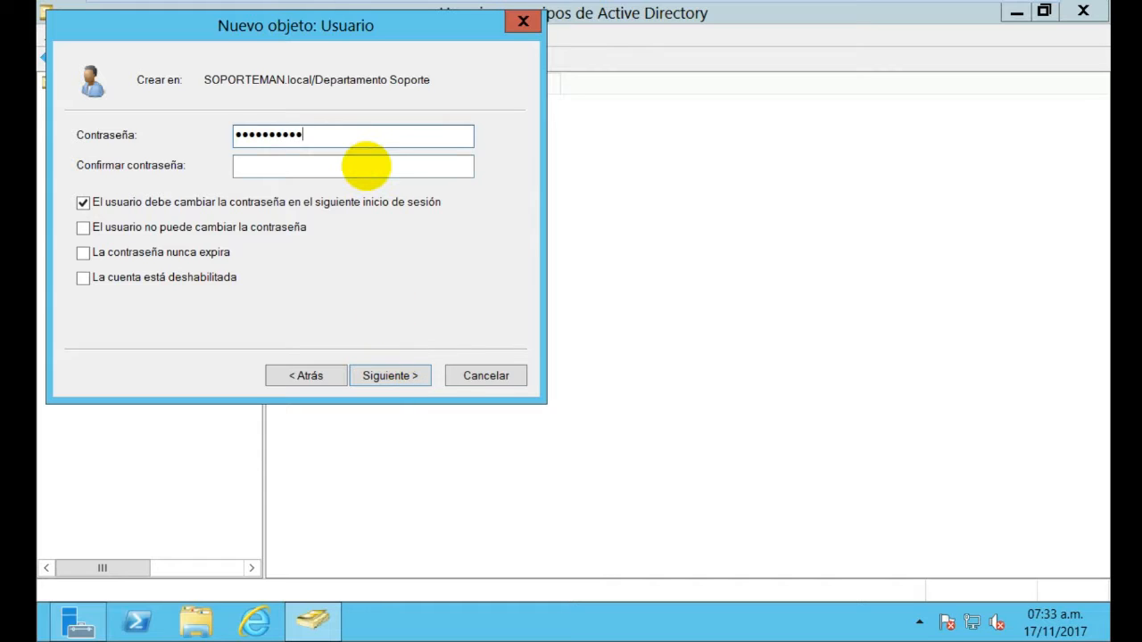
click(368, 166)
text(Password)
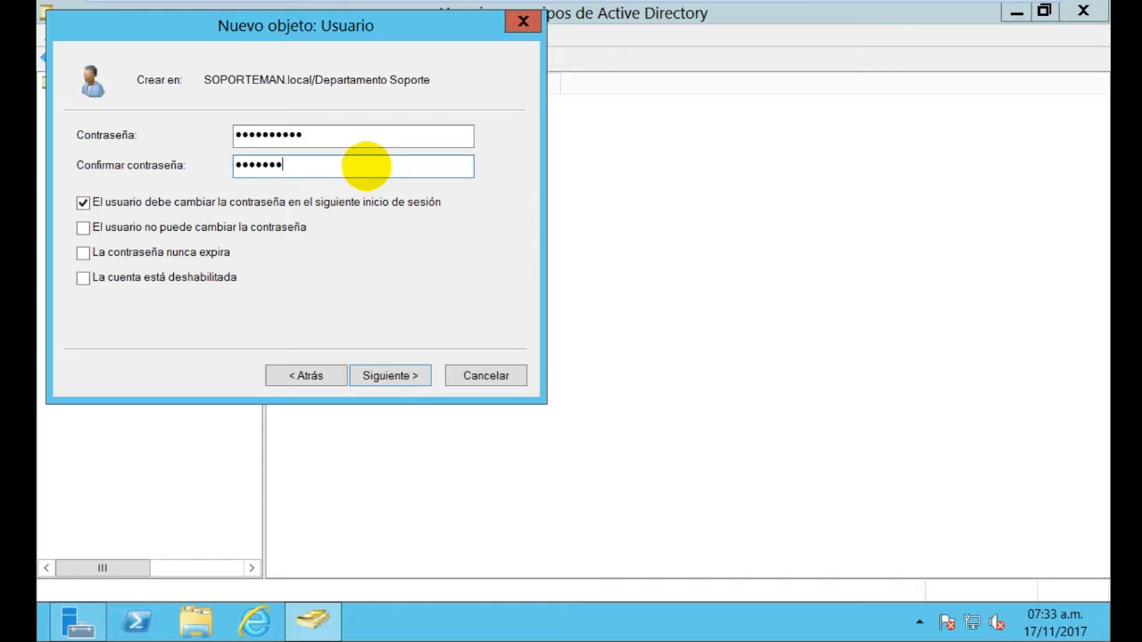
text(12)
key(Return)
key(Return)
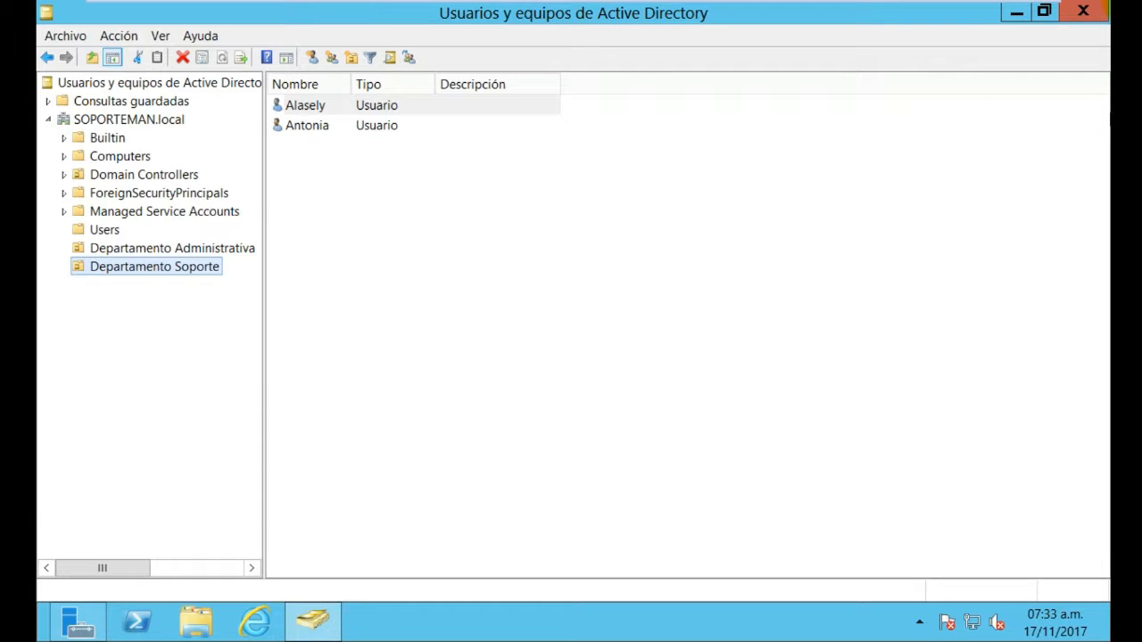
Close Active Directory Users and Computers and launch Administración de directivas de grupo from Herramientas
click(1084, 11)
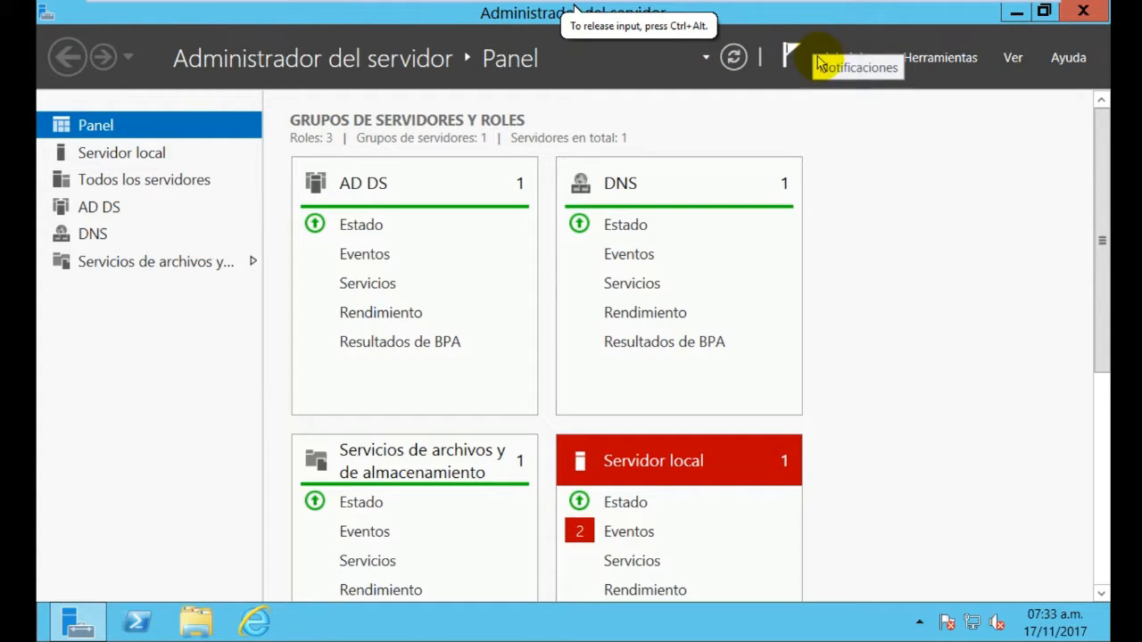
click(946, 66)
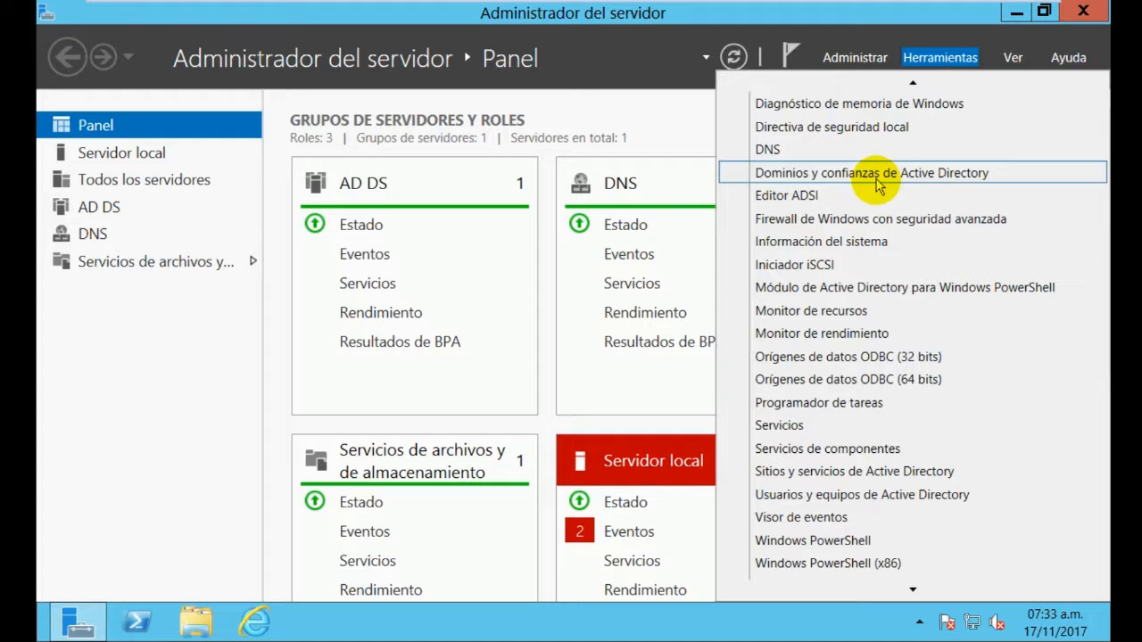
scroll(909, 482, down, 1)
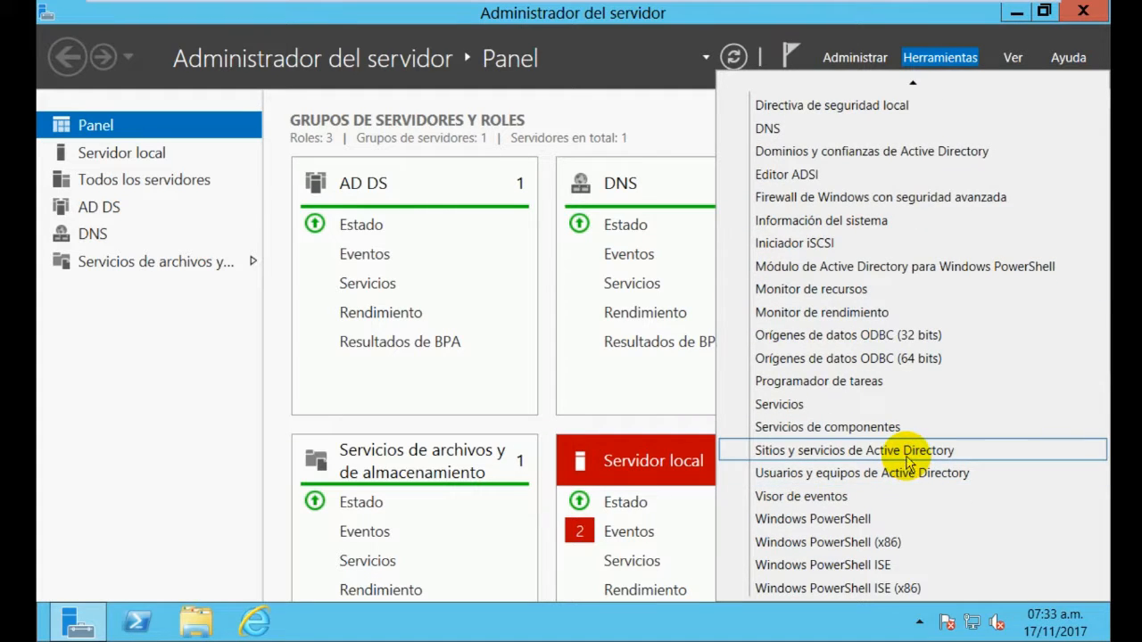
scroll(908, 462, up, 4)
scroll(908, 460, up, 3)
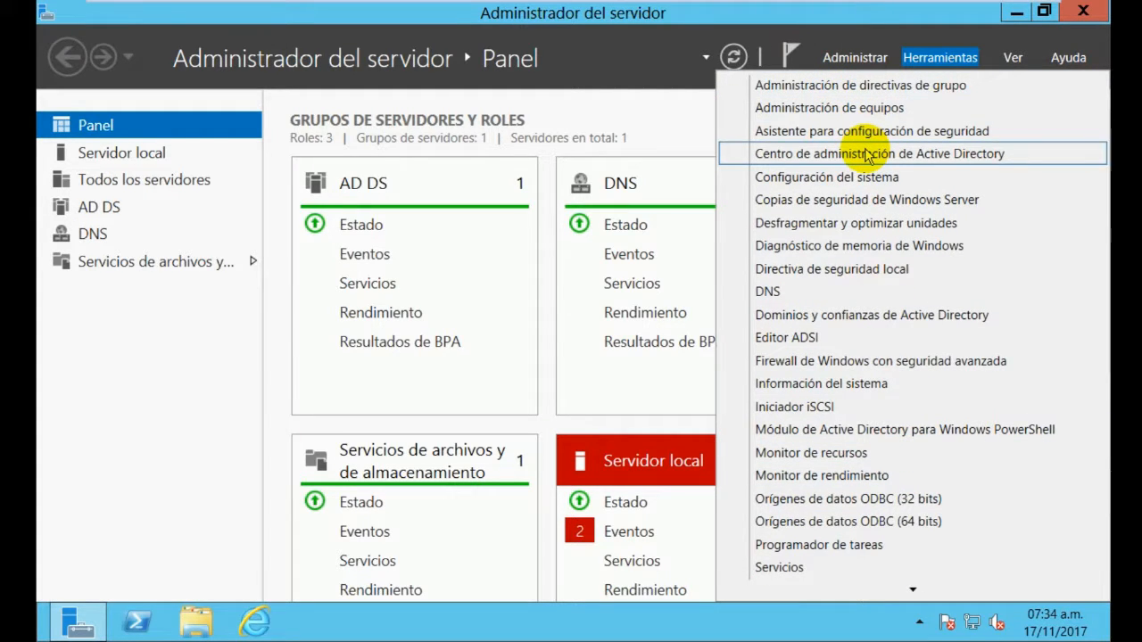
click(867, 83)
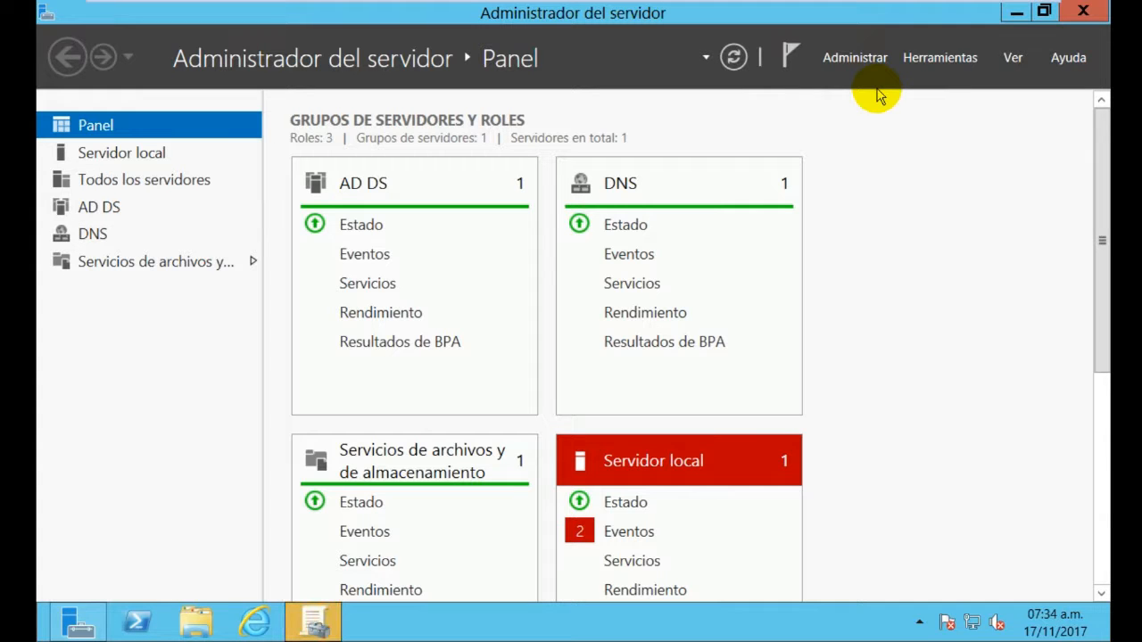
Maximize the console, widen the tree, and expand Bosque > Dominios > SOPORTEMAN.local to Departamento Administrativa
click(309, 622)
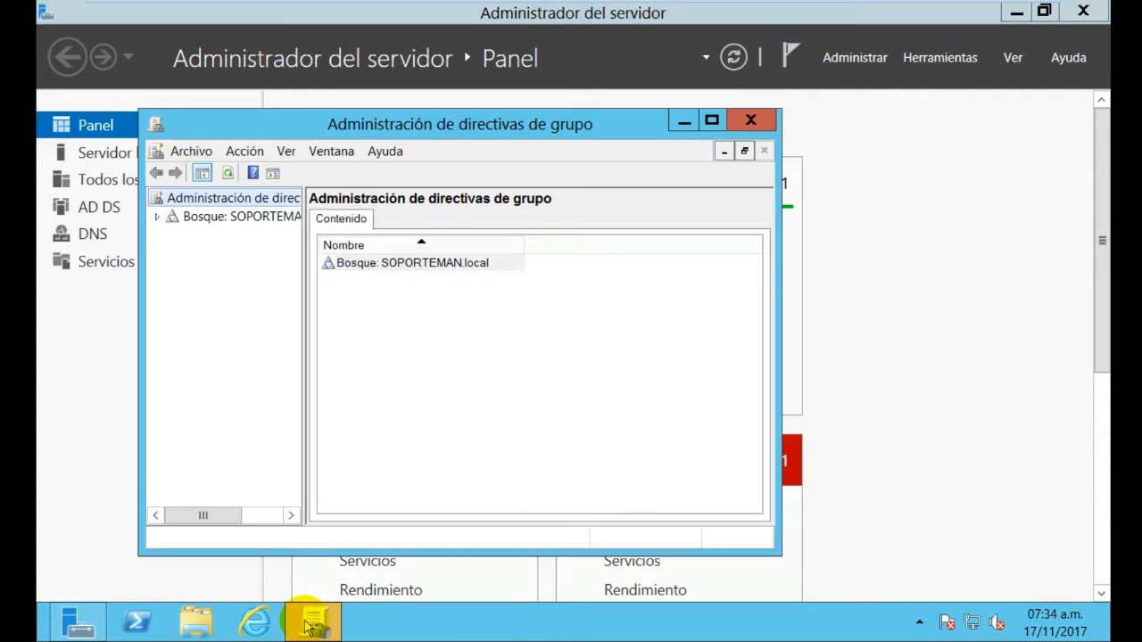
click(710, 120)
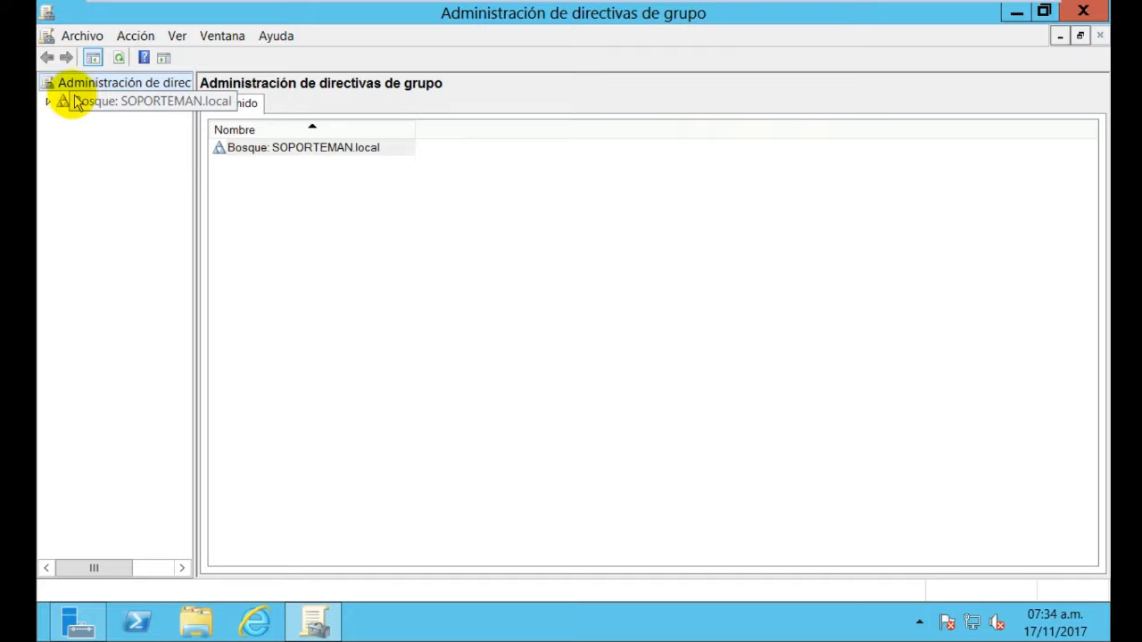
click(47, 103)
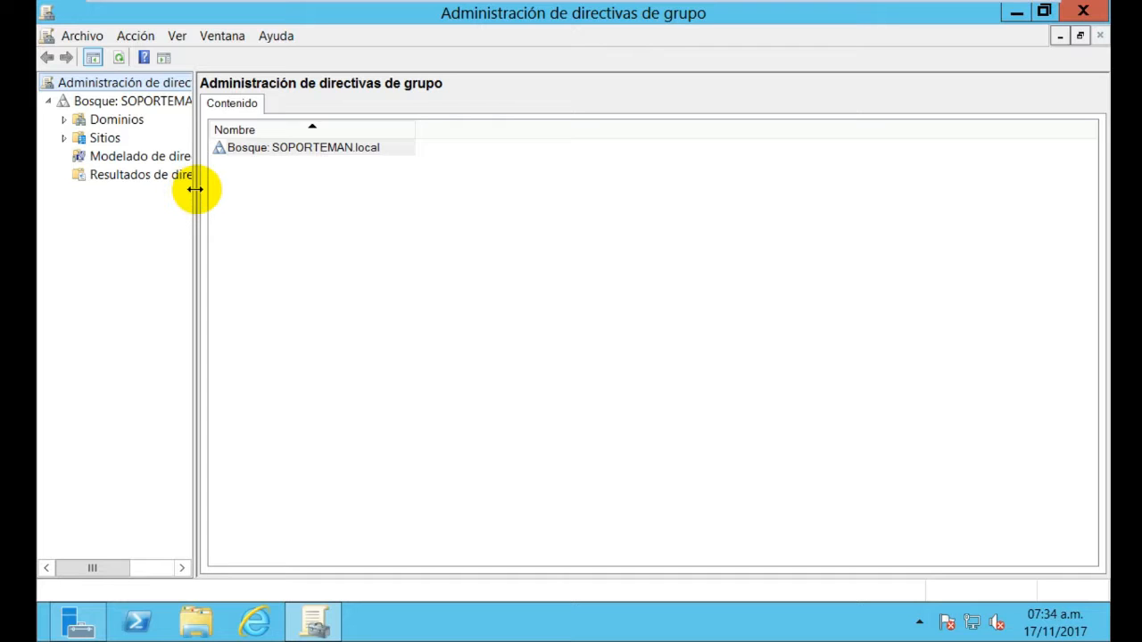
drag(194, 189, 280, 203)
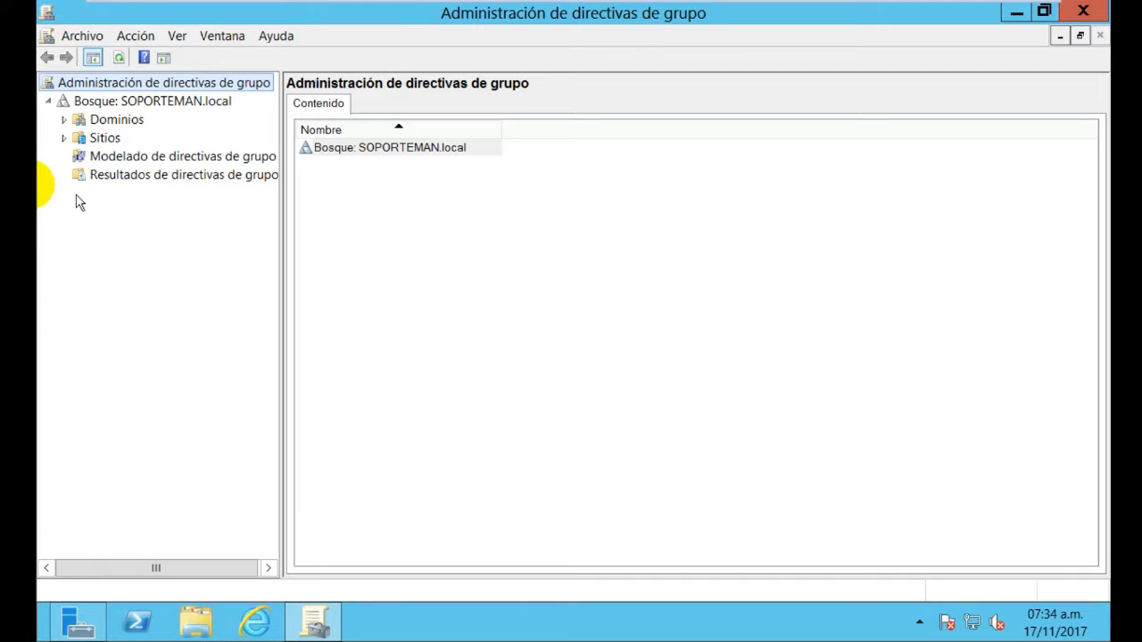
click(65, 122)
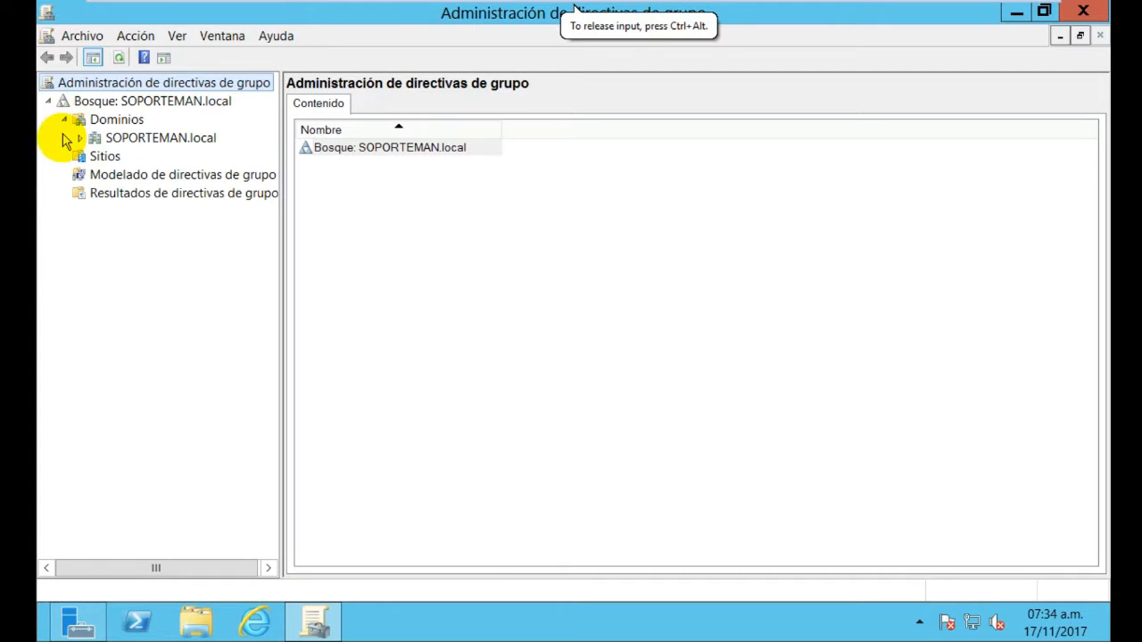
click(79, 140)
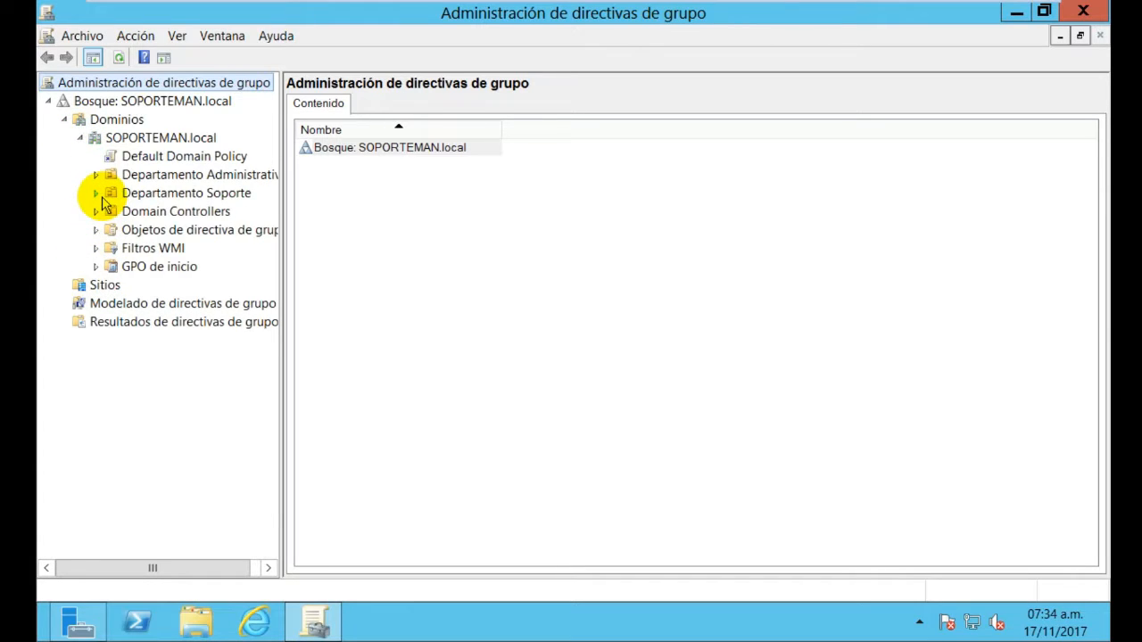
click(159, 175)
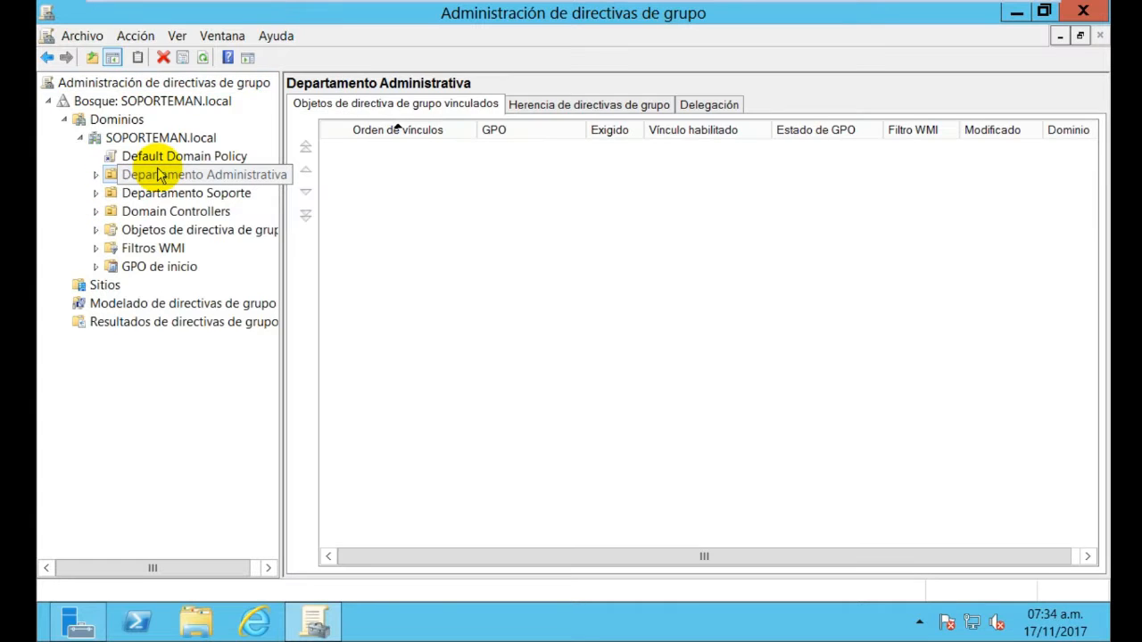
right_click(159, 175)
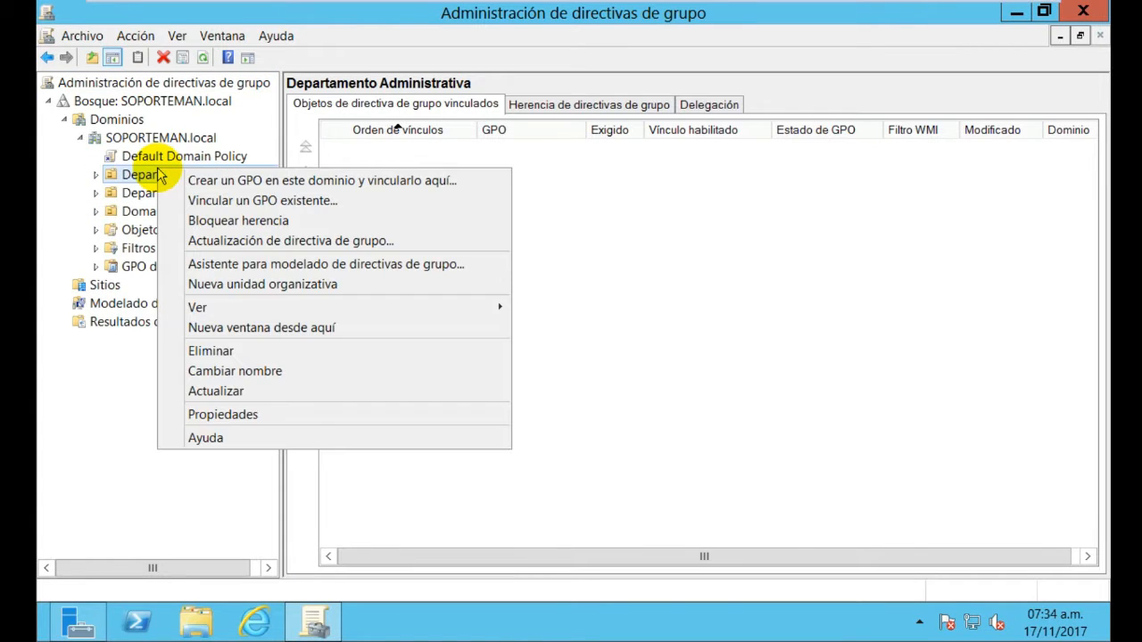
Create a GPO named 'Directiva Administrativa' in the domain and link it to Departamento Administrativa
click(330, 181)
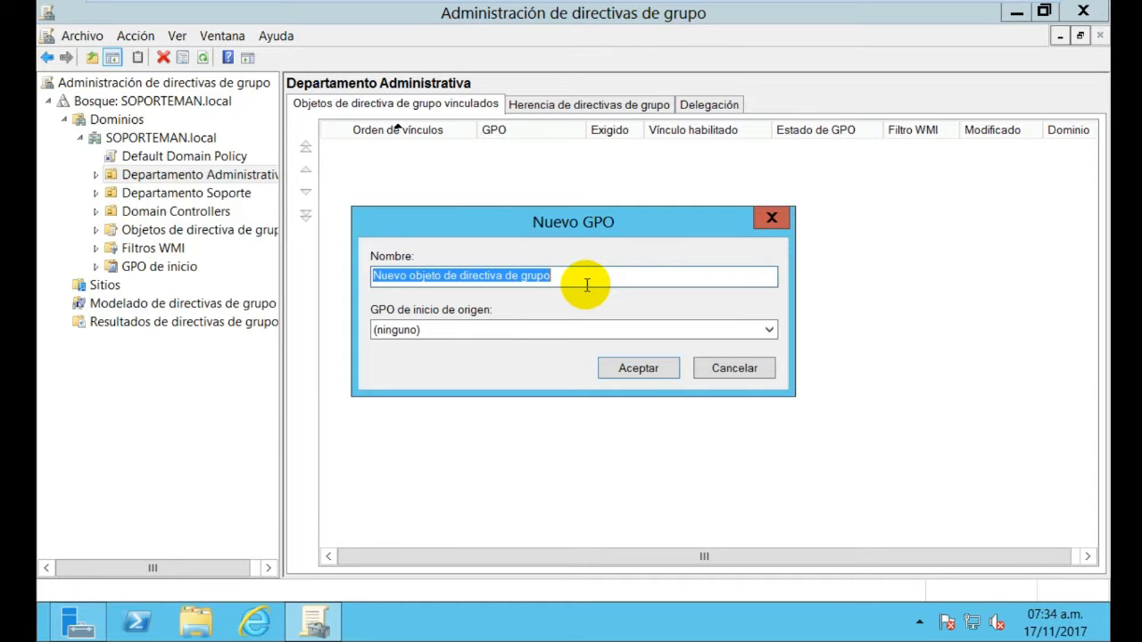
text(Directiva Administrativa)
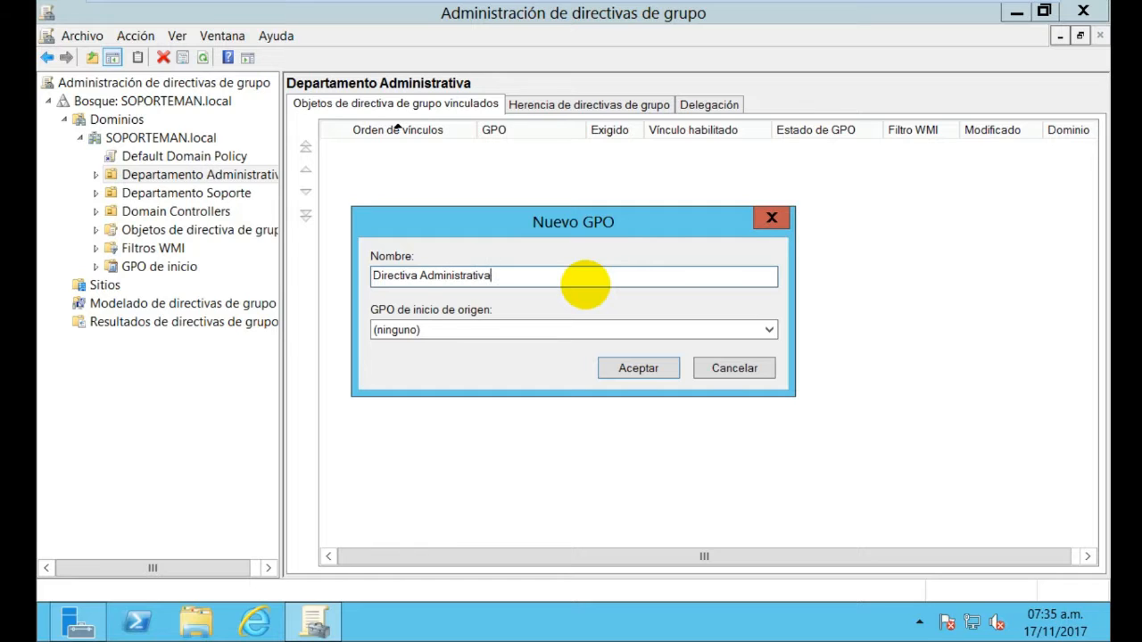
click(622, 372)
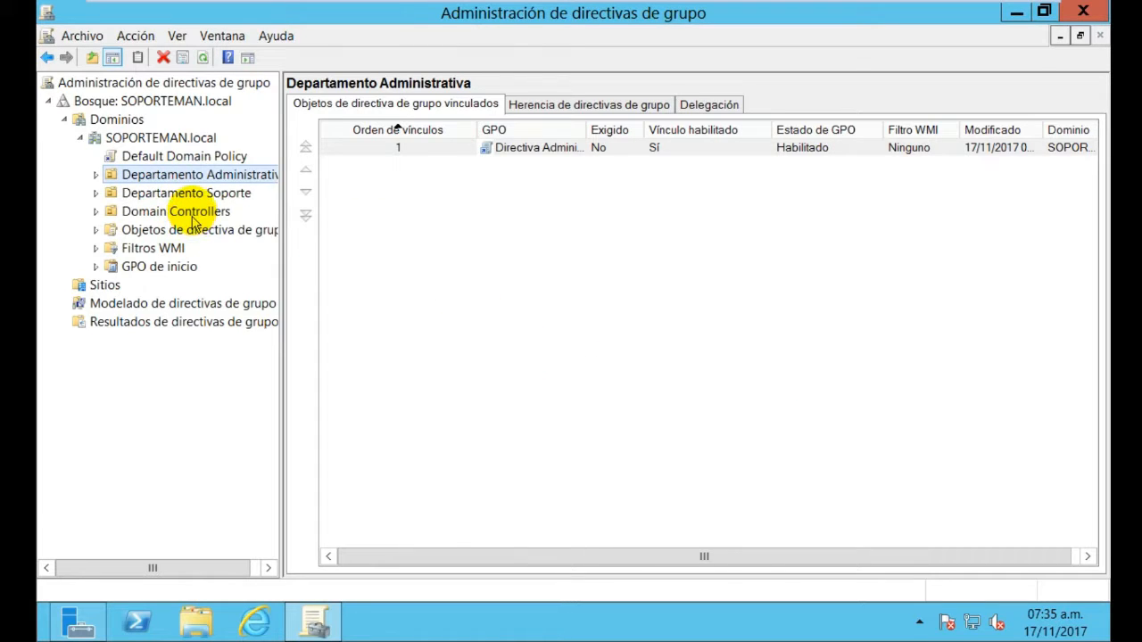
Create a GPO named 'Directiva Soporte' in the domain and link it to Departamento Soporte
right_click(195, 194)
click(230, 206)
text(Directiva Soporte)
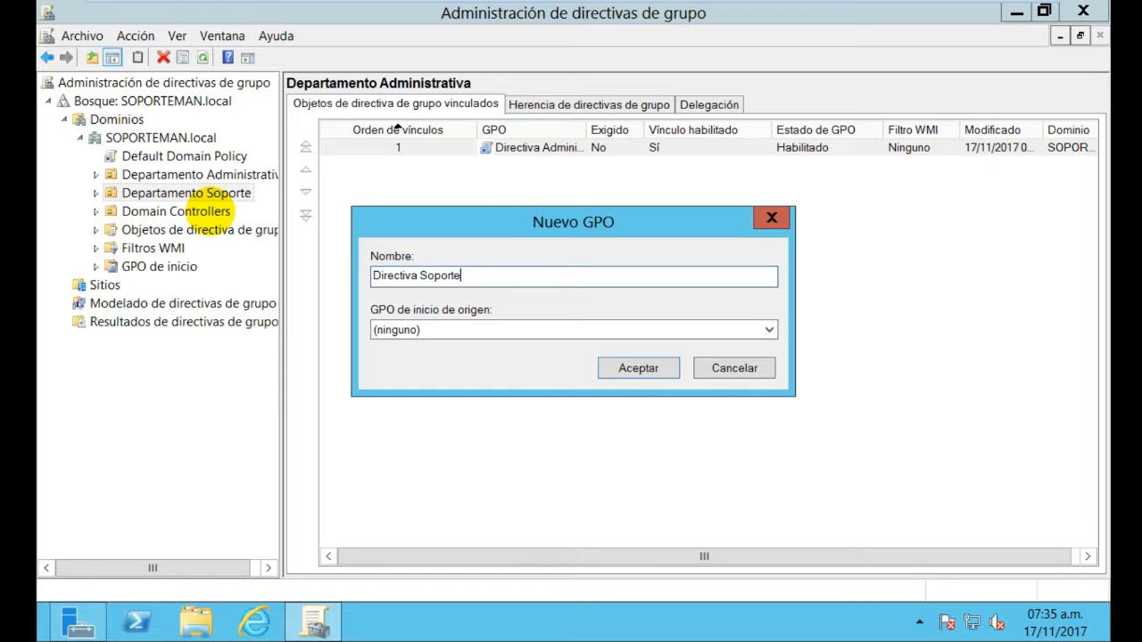
key(Return)
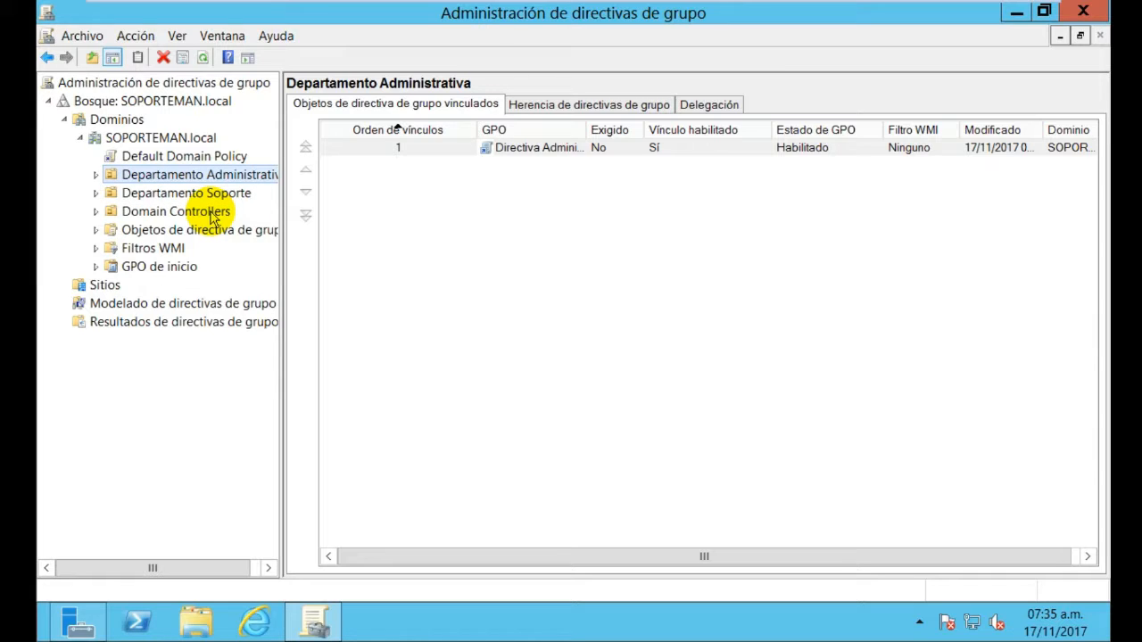
Expand Departamento Administrativa and Departamento Soporte, and select Directiva Administrativa to view its scope
click(96, 175)
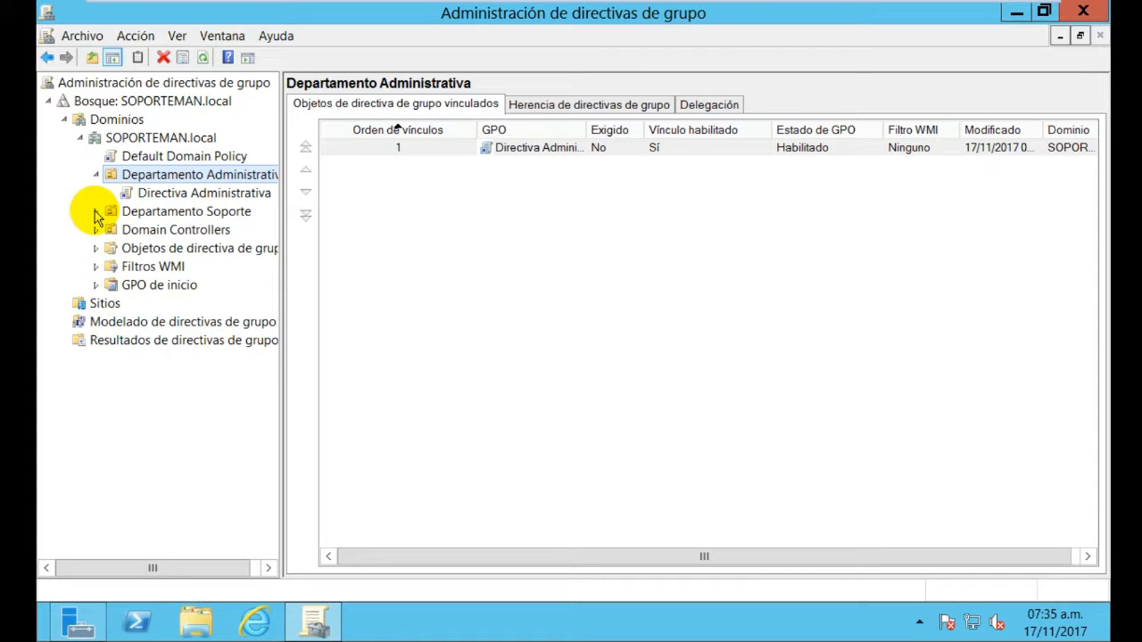
click(97, 211)
click(174, 193)
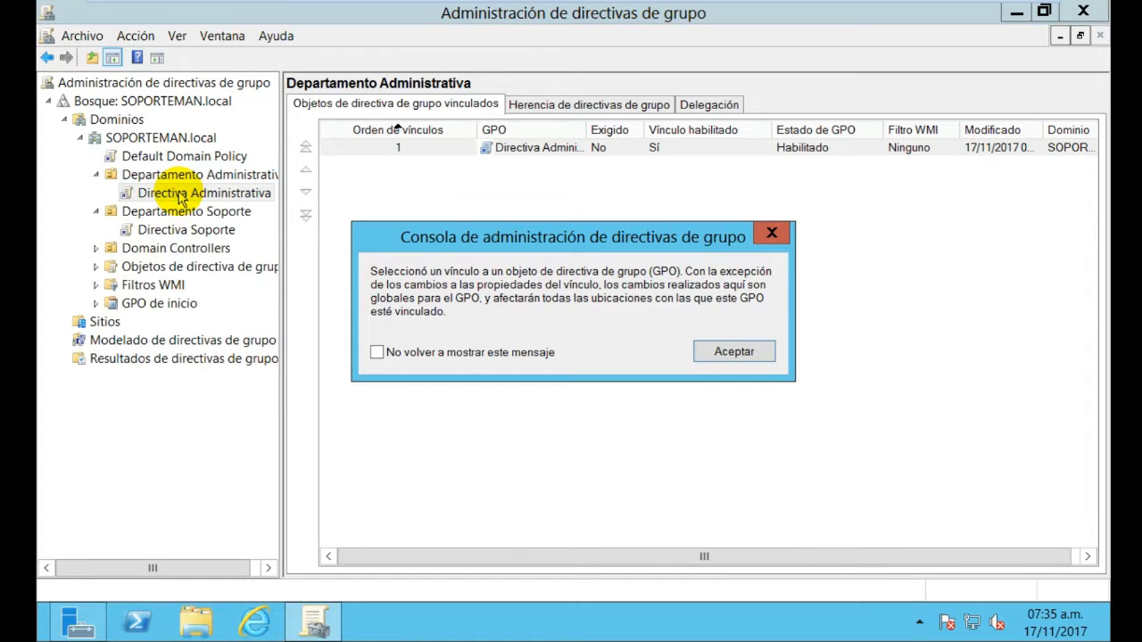
click(778, 246)
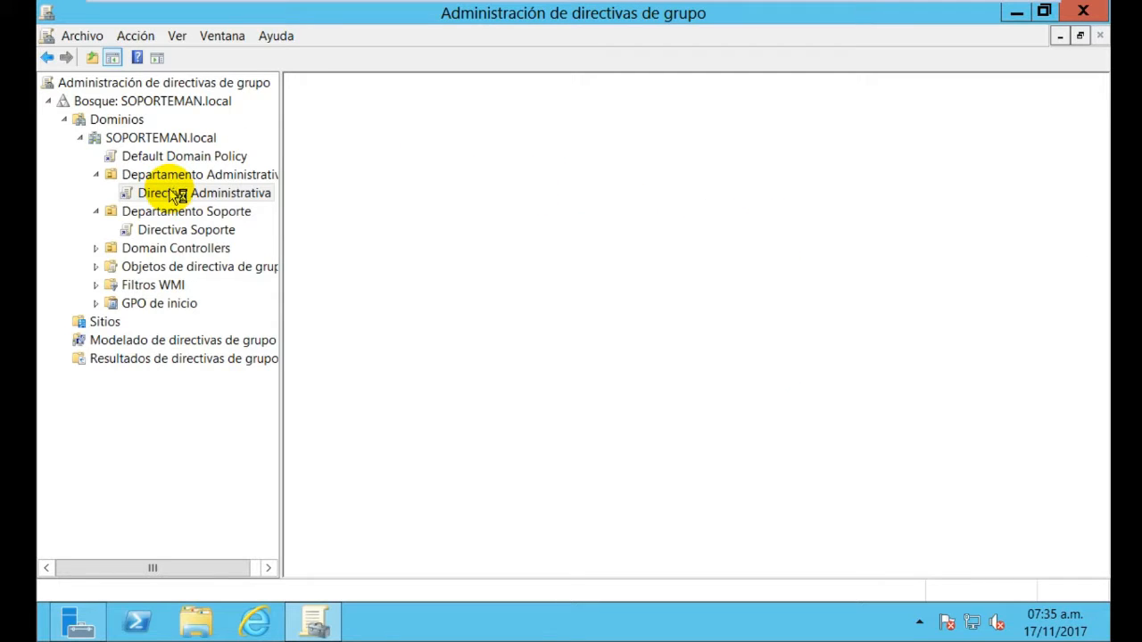
click(176, 194)
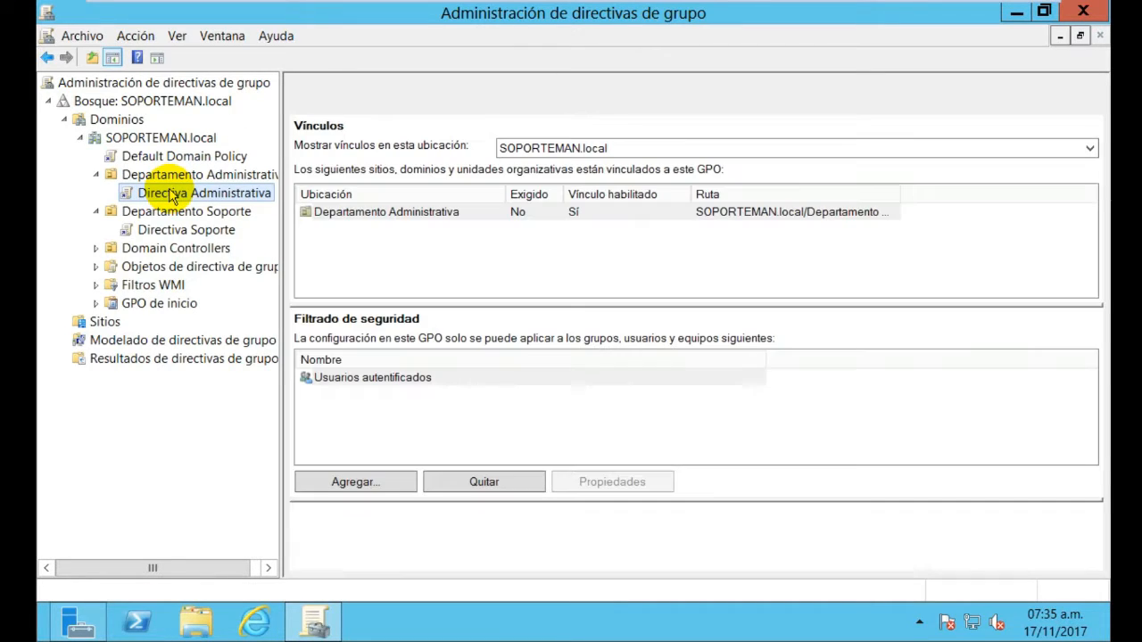
click(176, 194)
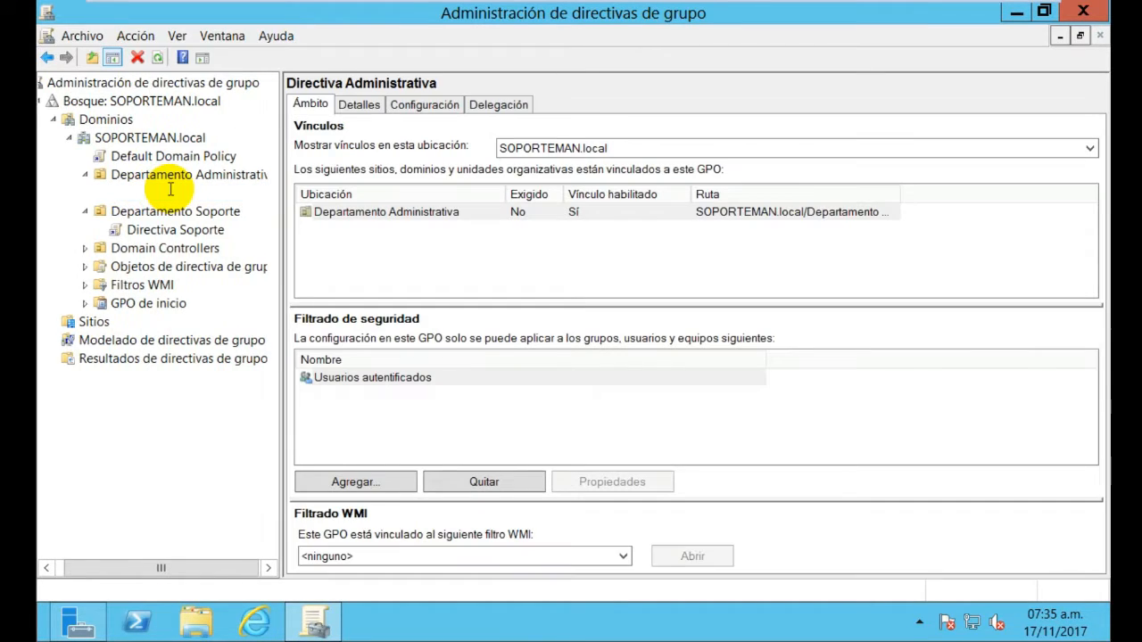
right_click(174, 195)
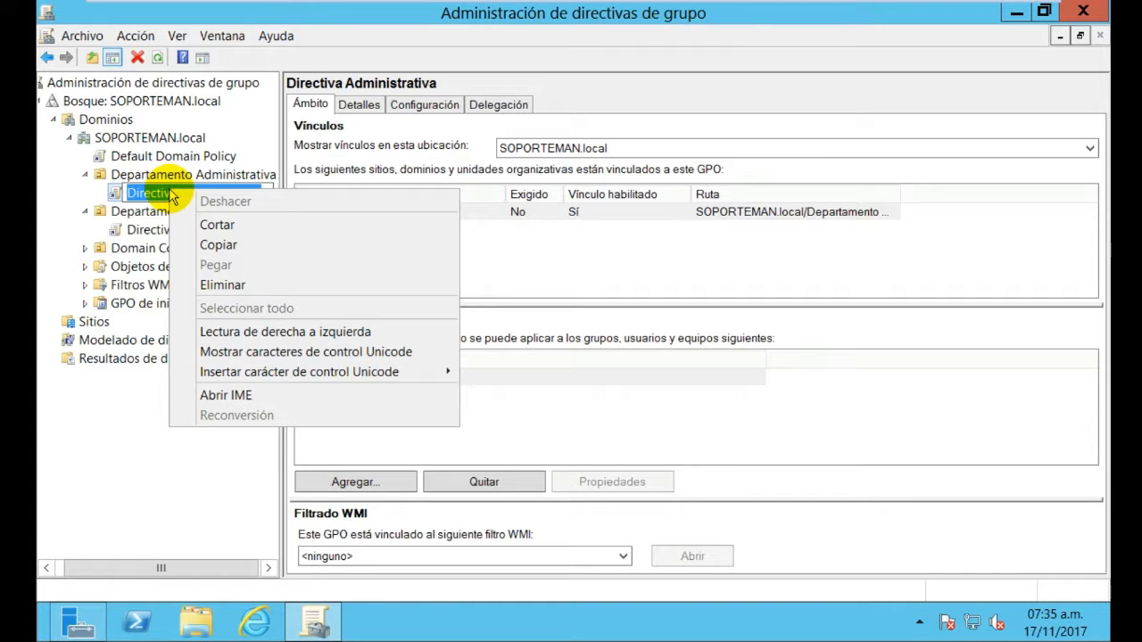
click(128, 193)
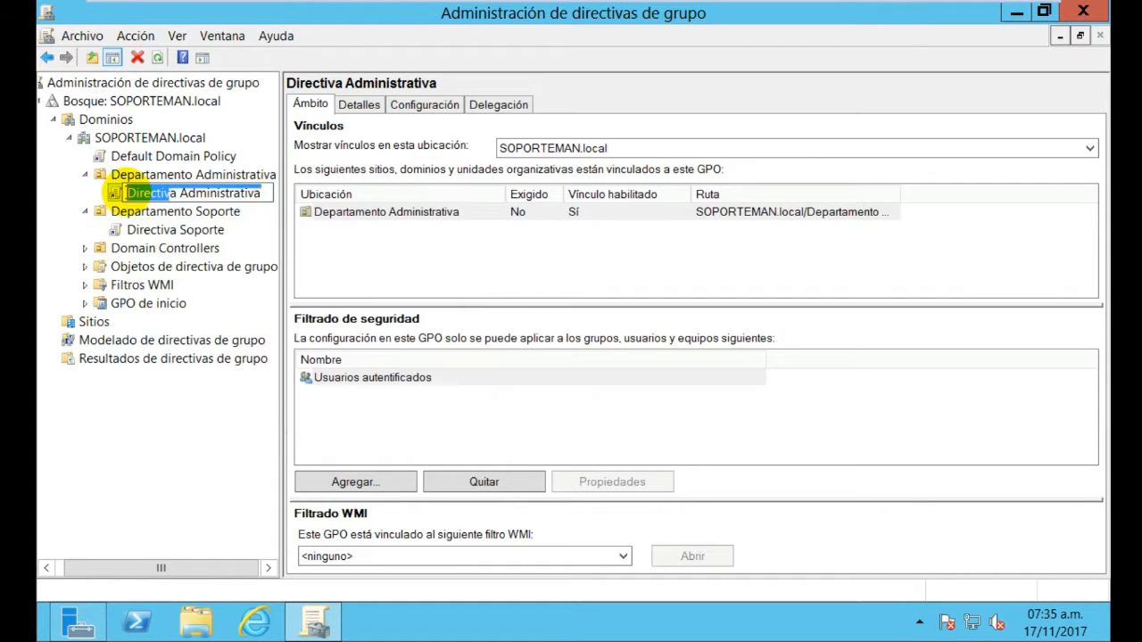
click(78, 187)
right_click(218, 197)
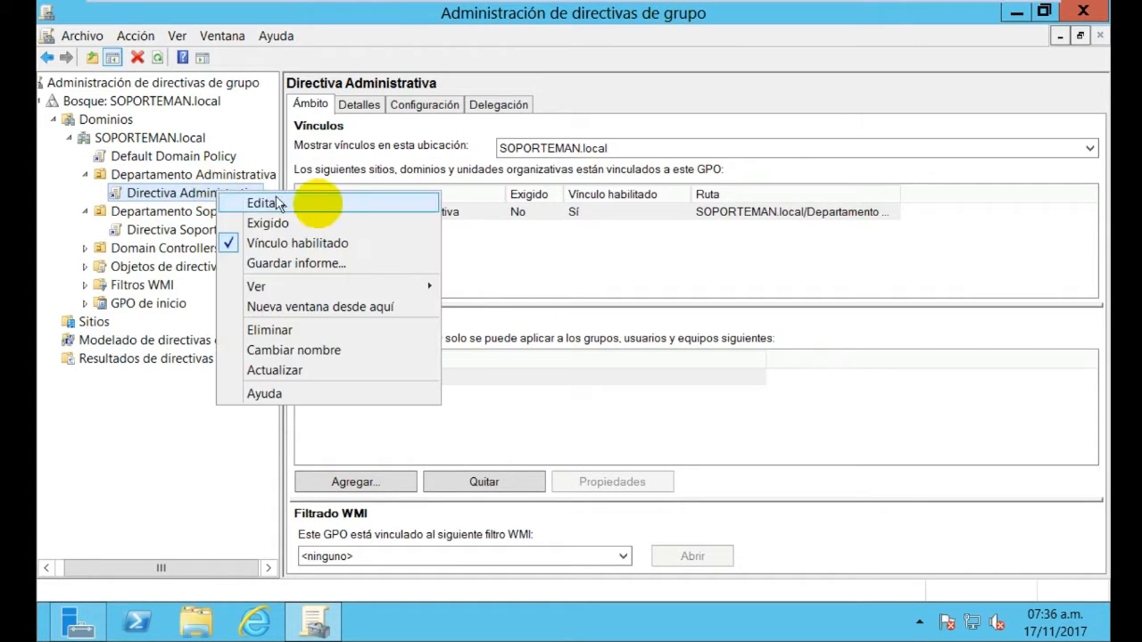
Edit Directiva Administrativa and open Configuración del equipo > Directivas > Plantillas administrativas > Panel de control, maximized
click(329, 207)
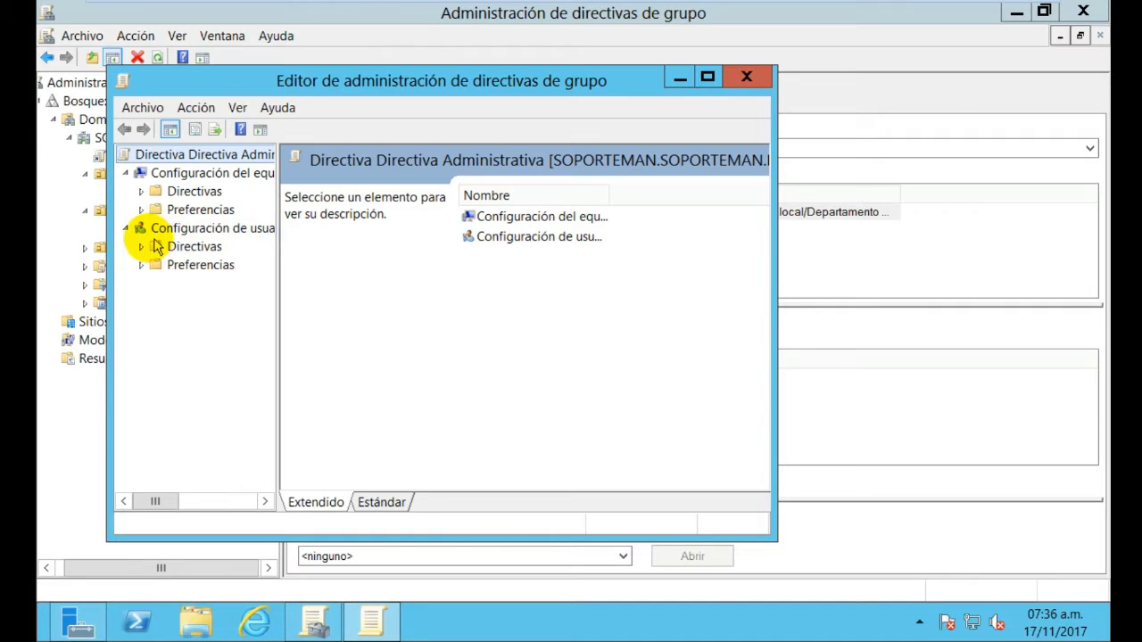
click(142, 209)
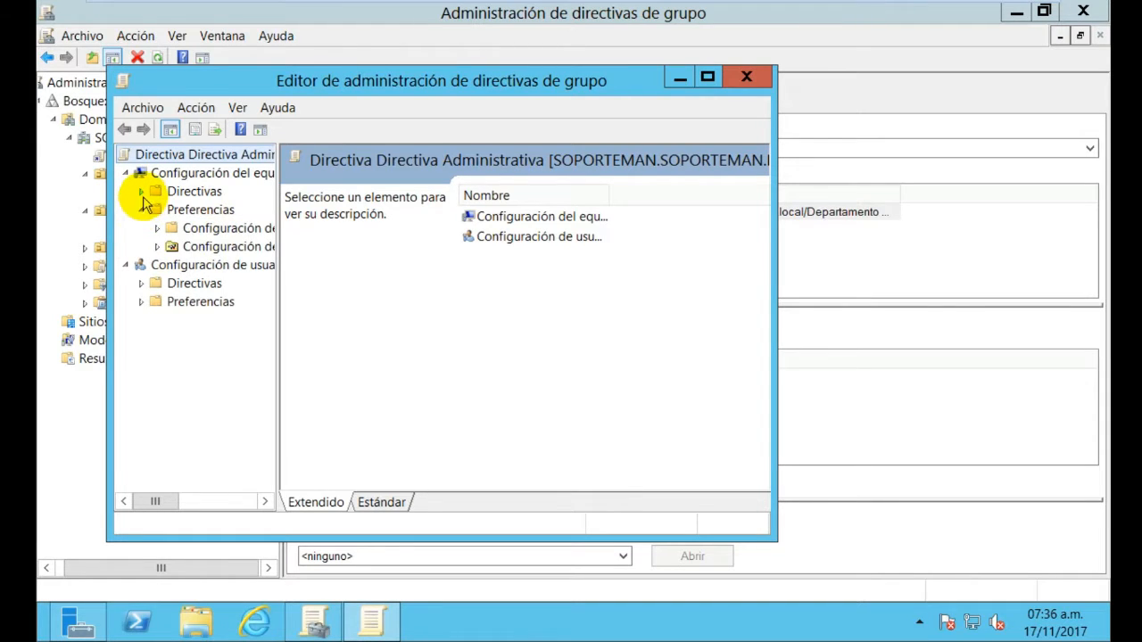
click(141, 192)
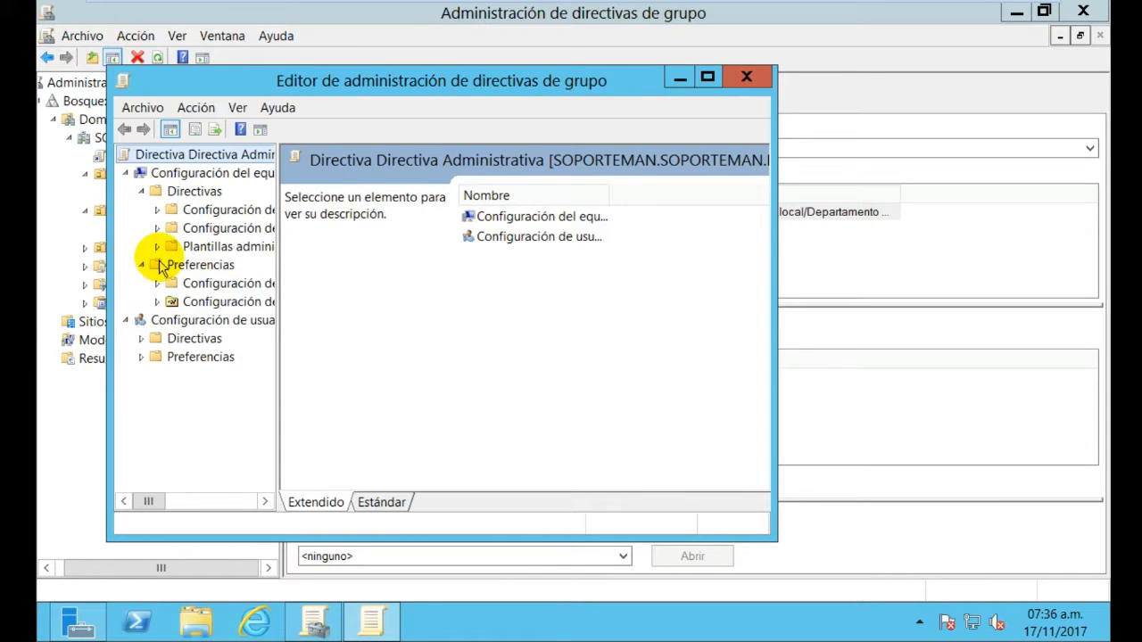
click(158, 247)
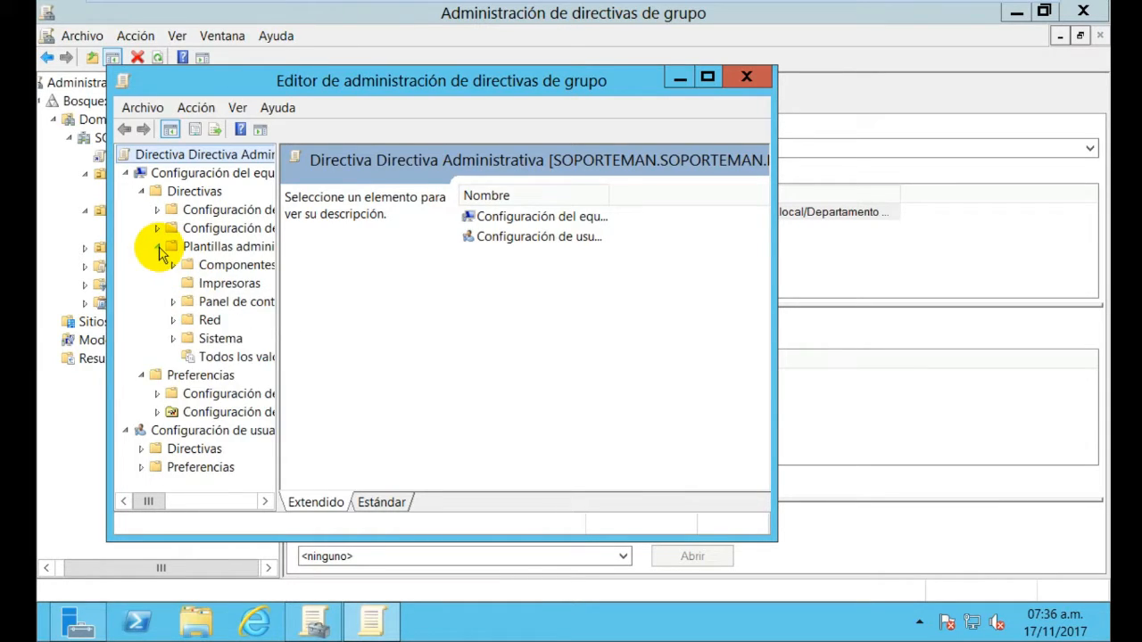
click(205, 304)
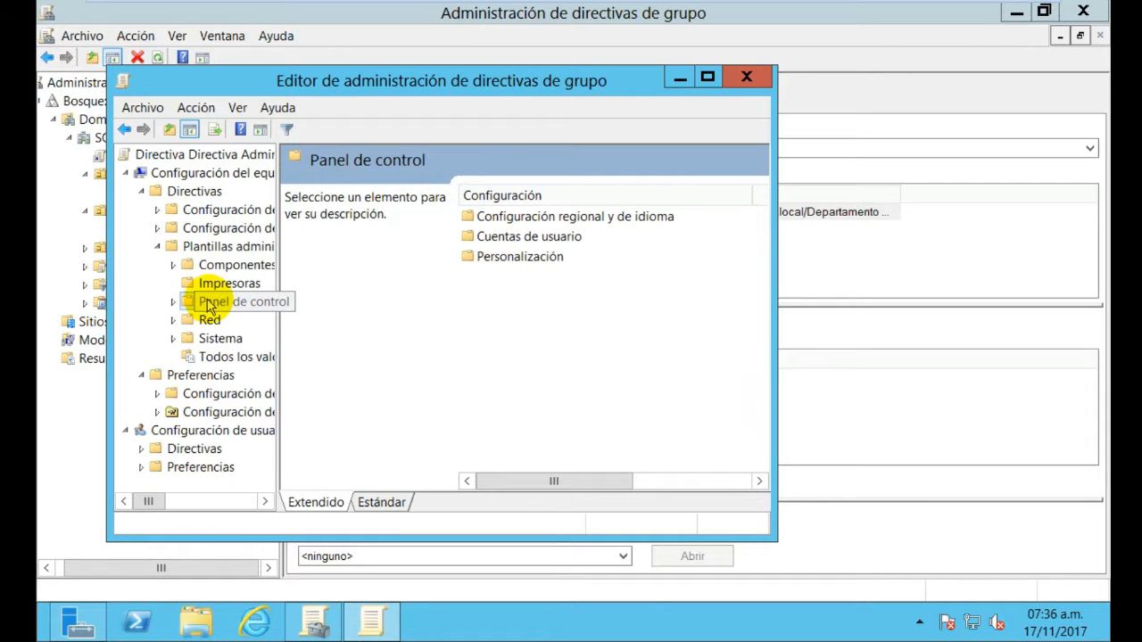
double_click(243, 304)
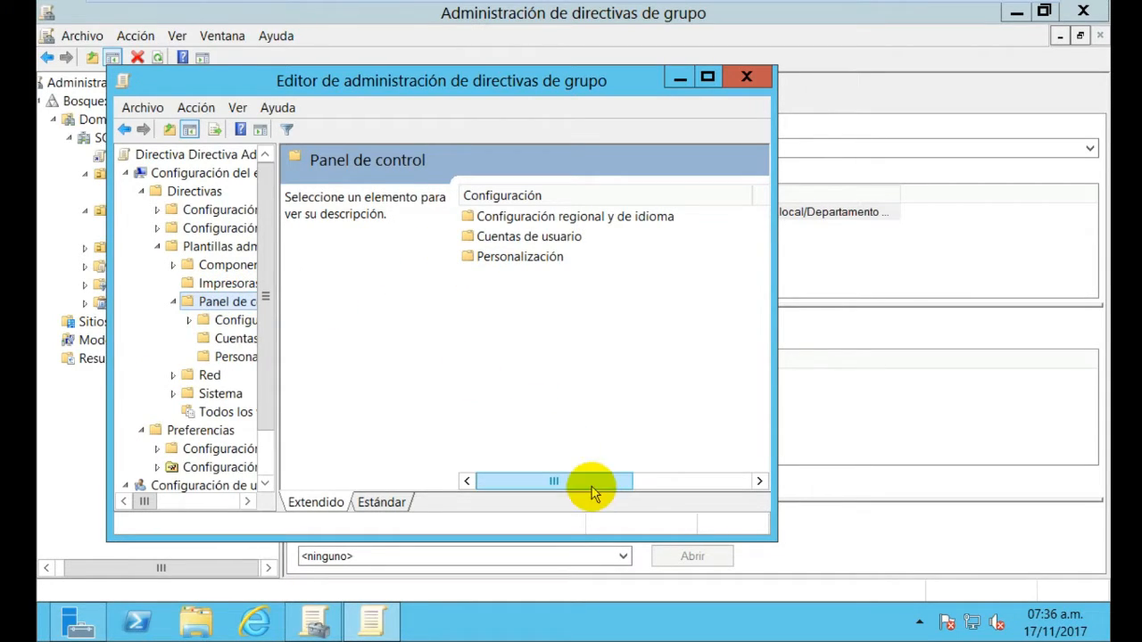
click(710, 78)
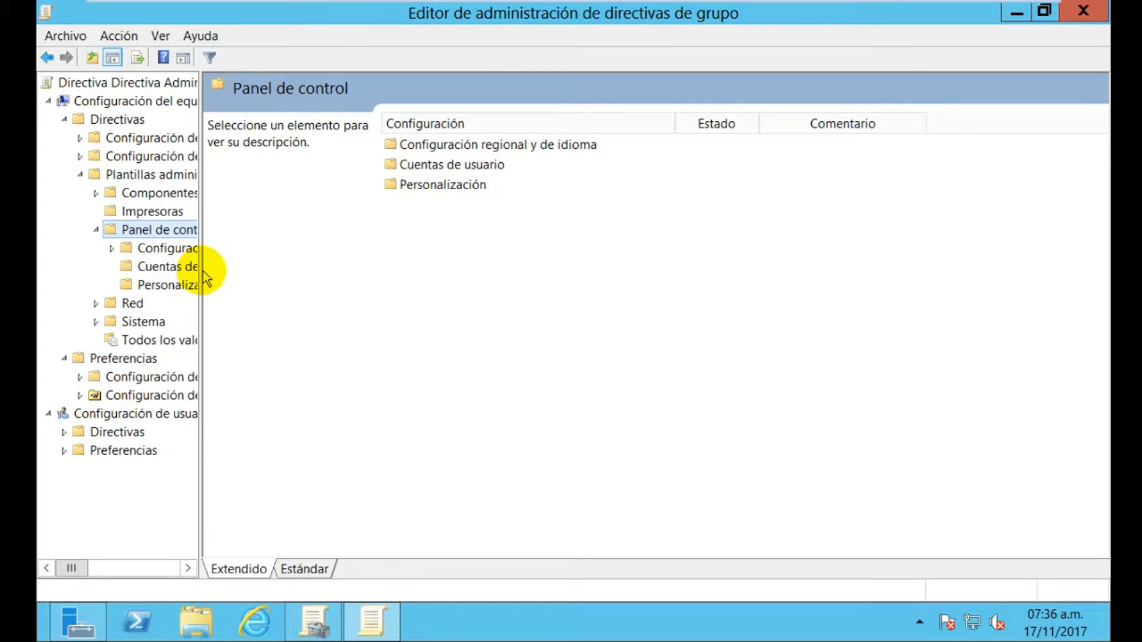
Widen the tree and browse Configuración regional y de idioma, Cuentas de usuario and Personalización
drag(200, 269, 277, 266)
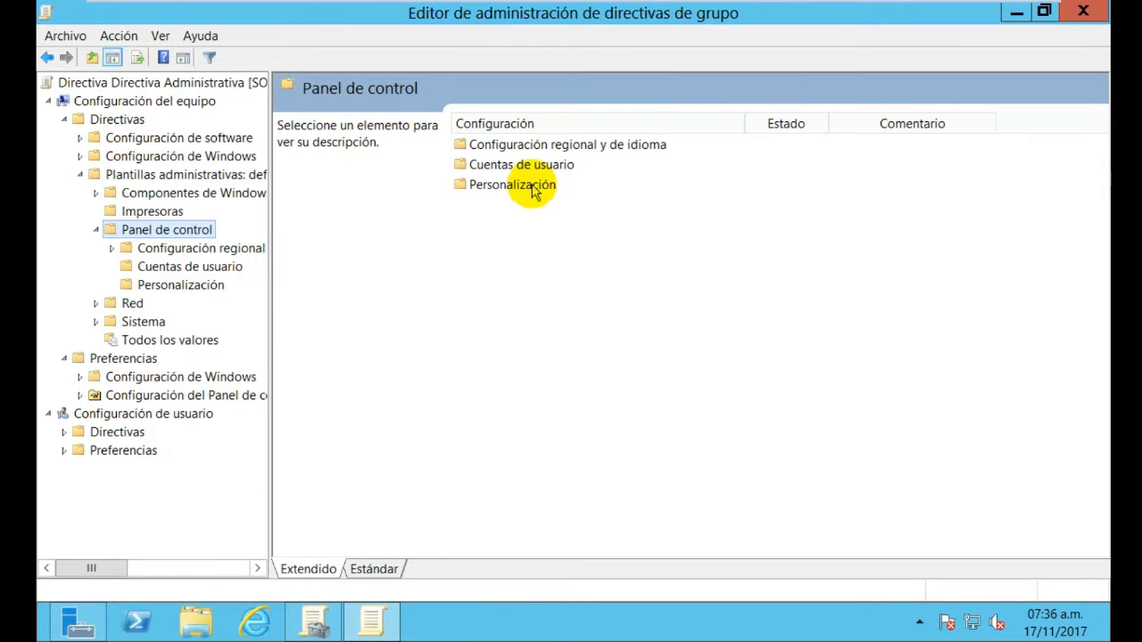
click(528, 187)
click(524, 164)
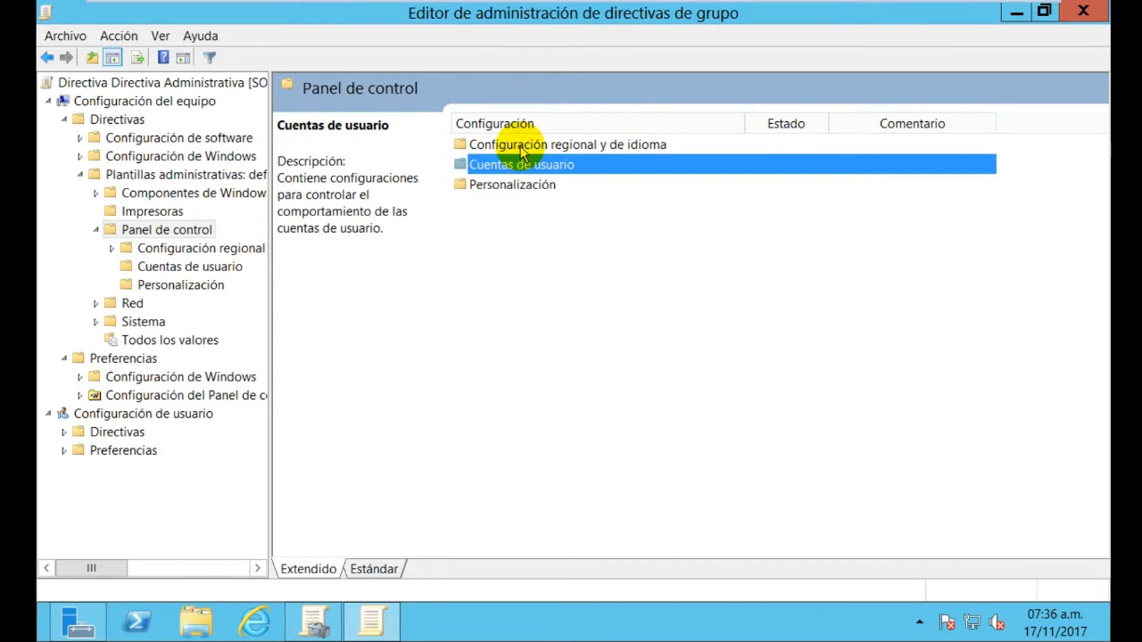
click(521, 144)
click(505, 186)
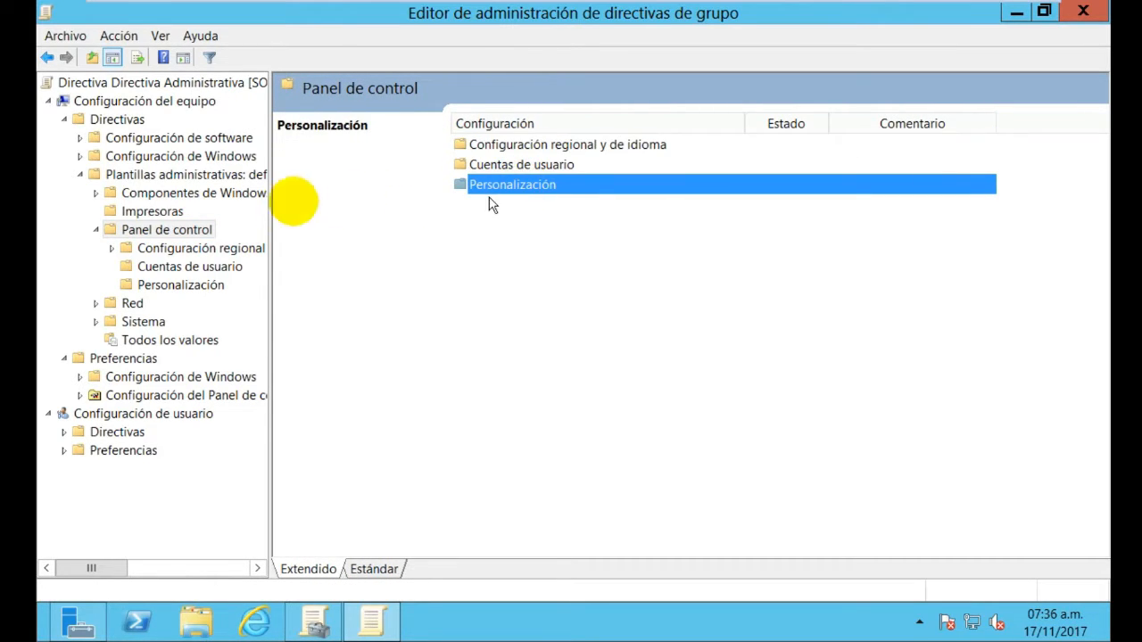
click(169, 231)
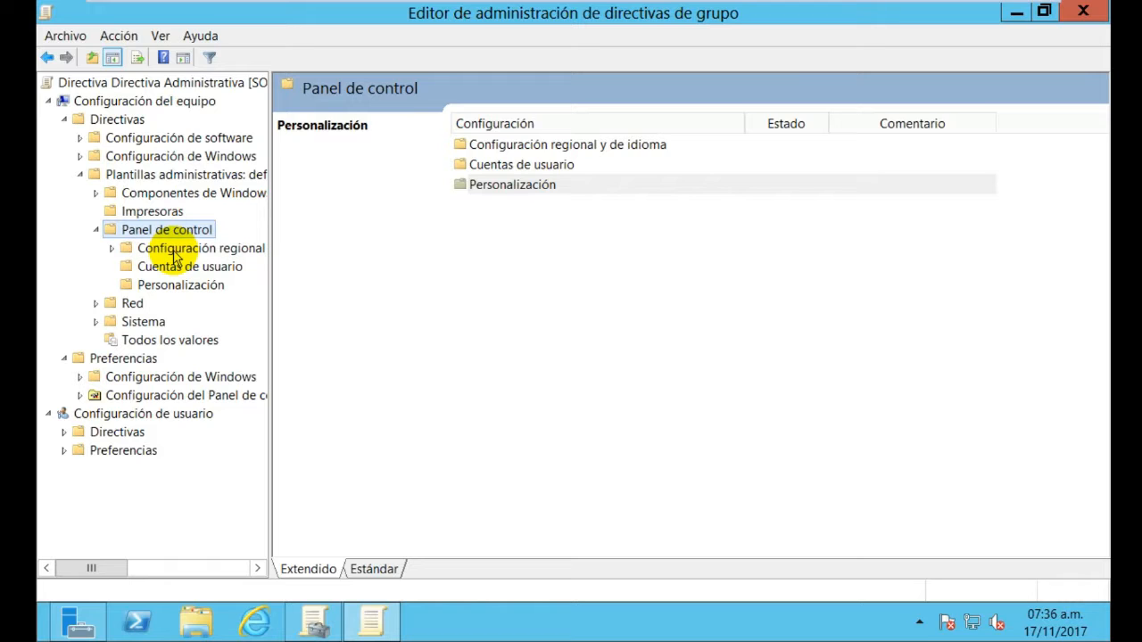
click(174, 253)
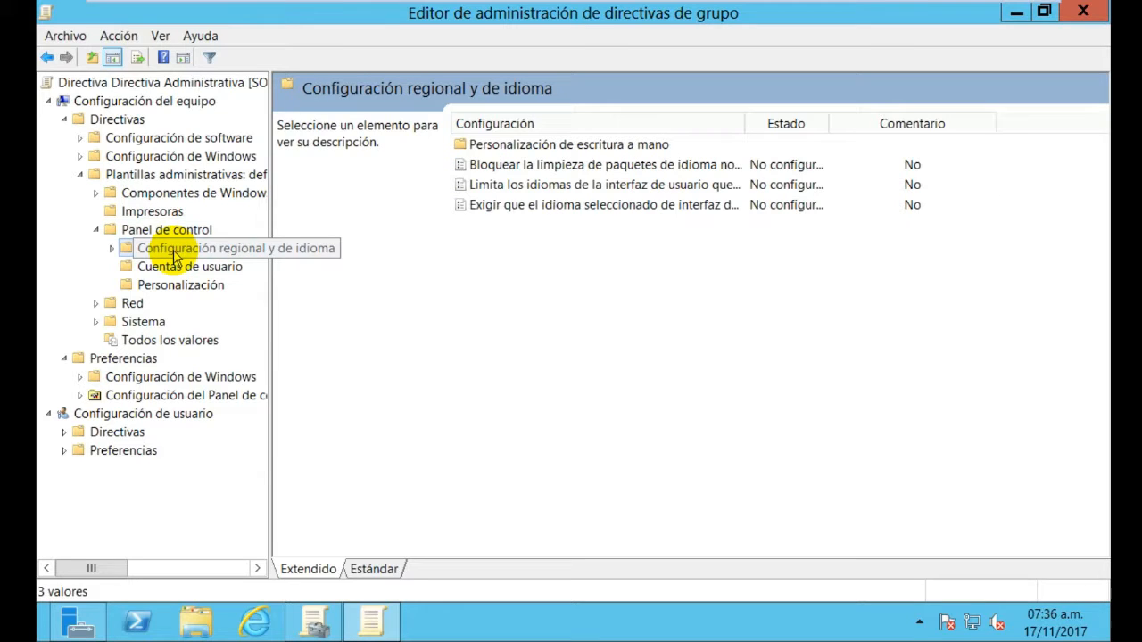
click(183, 234)
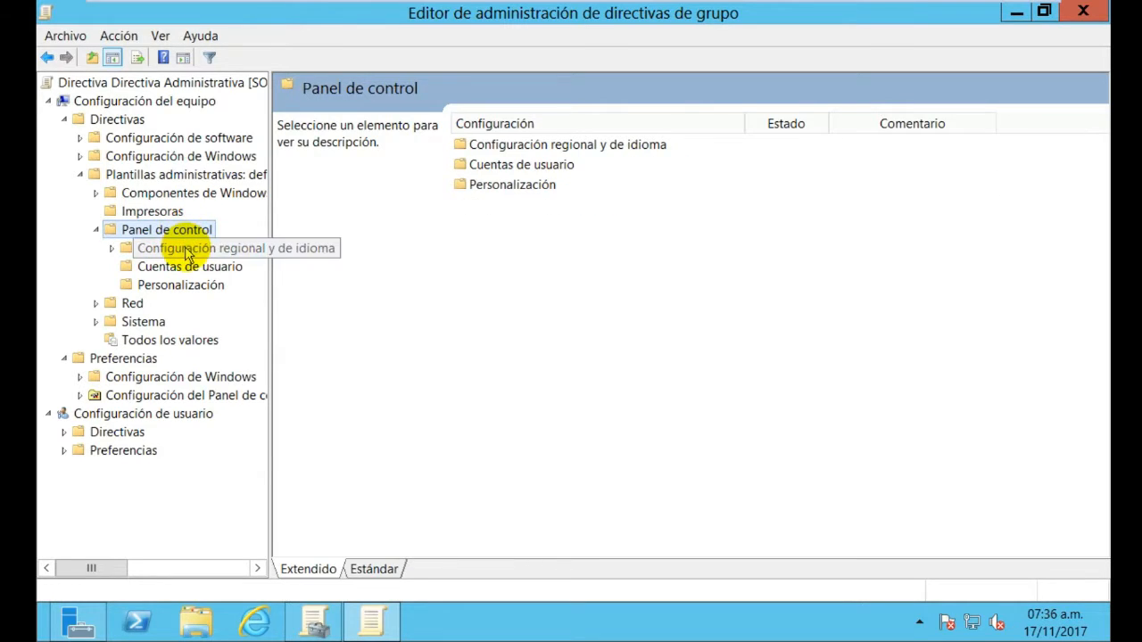
click(191, 252)
click(188, 266)
click(190, 282)
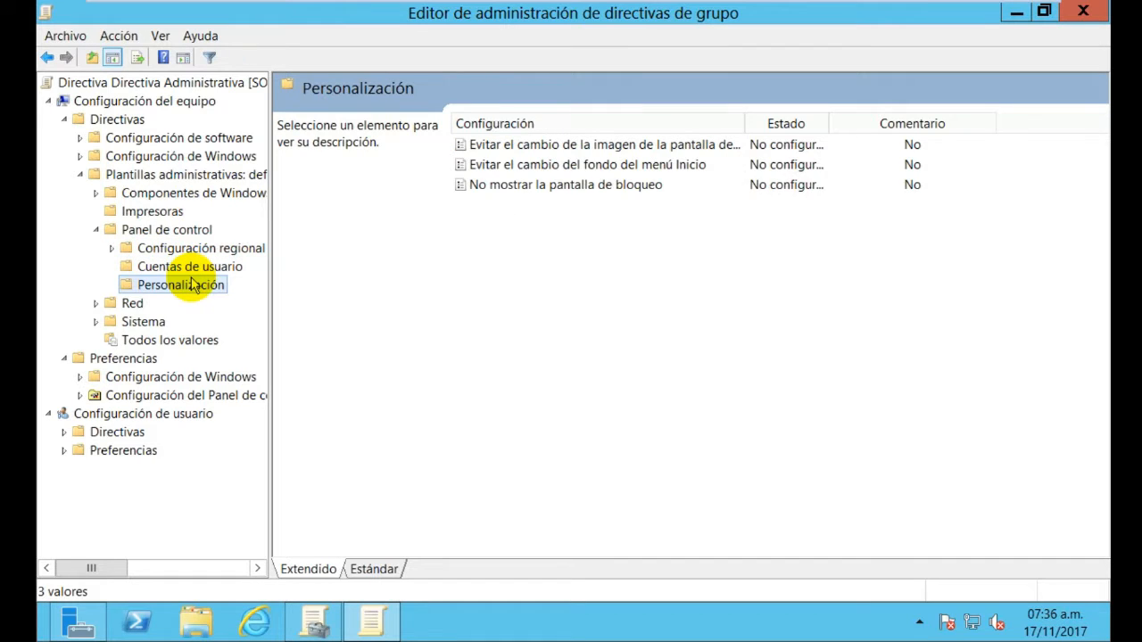
click(160, 270)
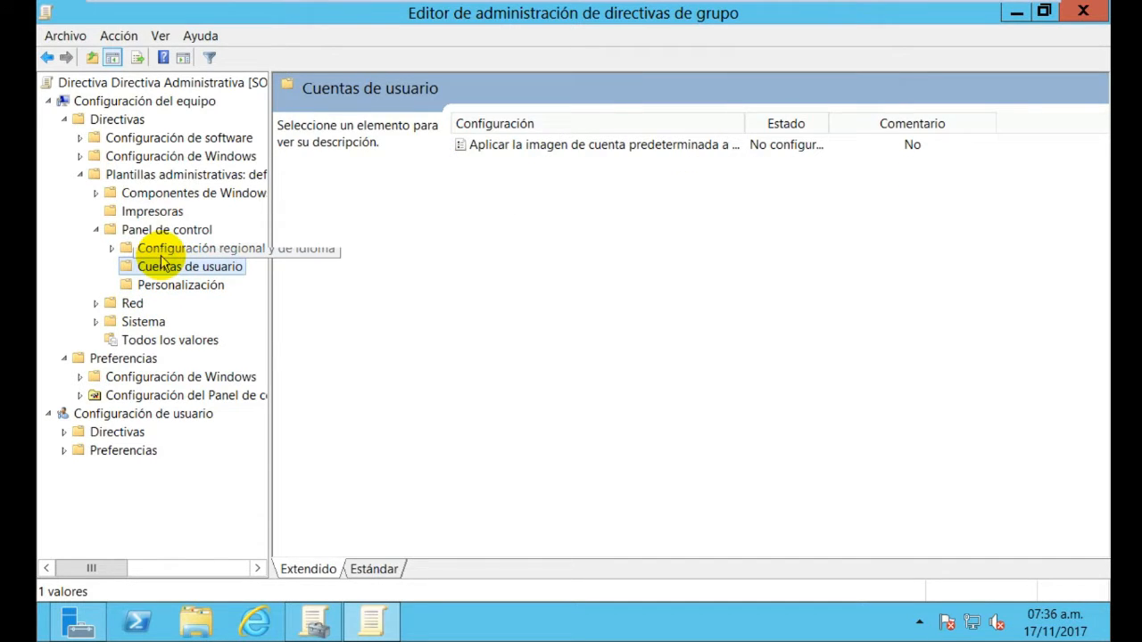
click(152, 250)
click(166, 234)
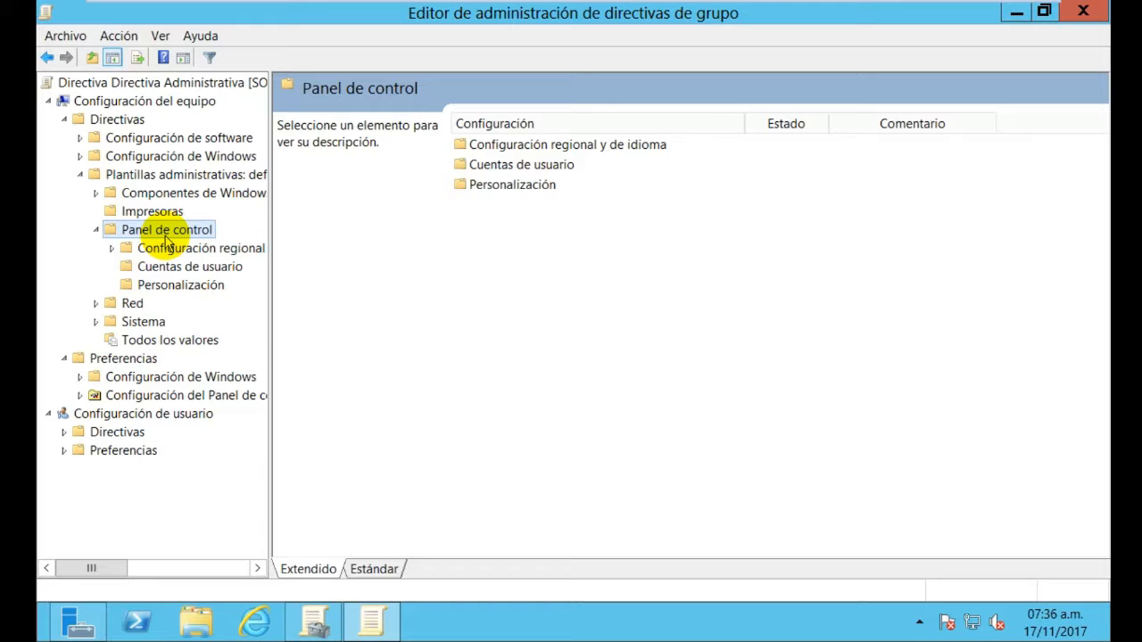
Toggle Panel de control and explore Preferencias' Configuración de Windows and Configuración del Panel de control nodes
right_click(166, 243)
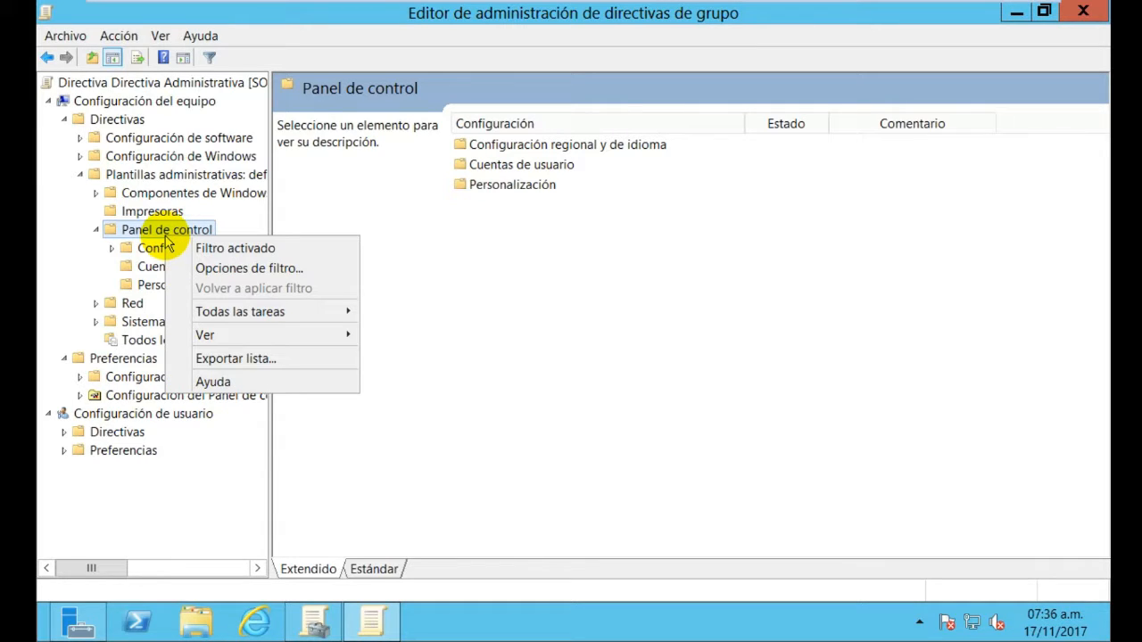
click(142, 230)
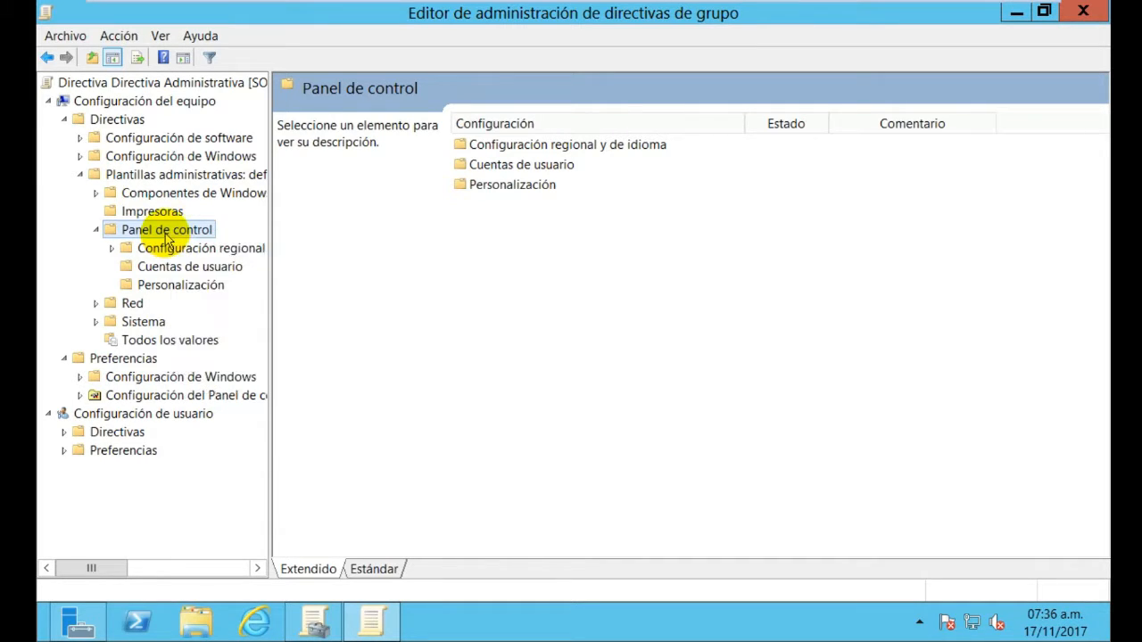
click(97, 229)
click(97, 231)
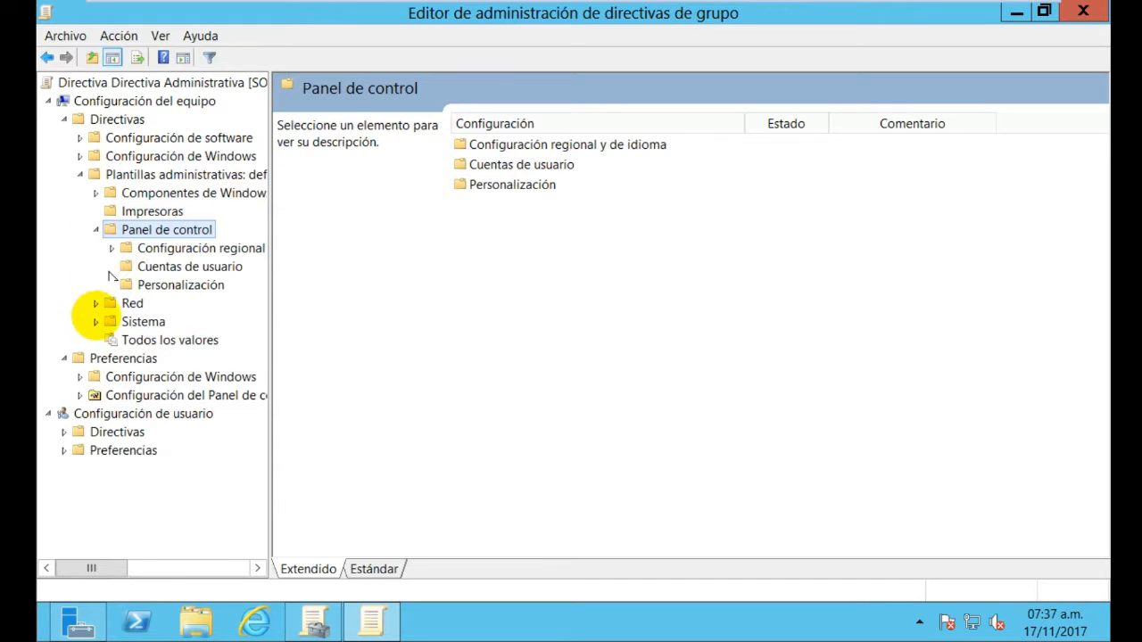
click(65, 358)
click(64, 359)
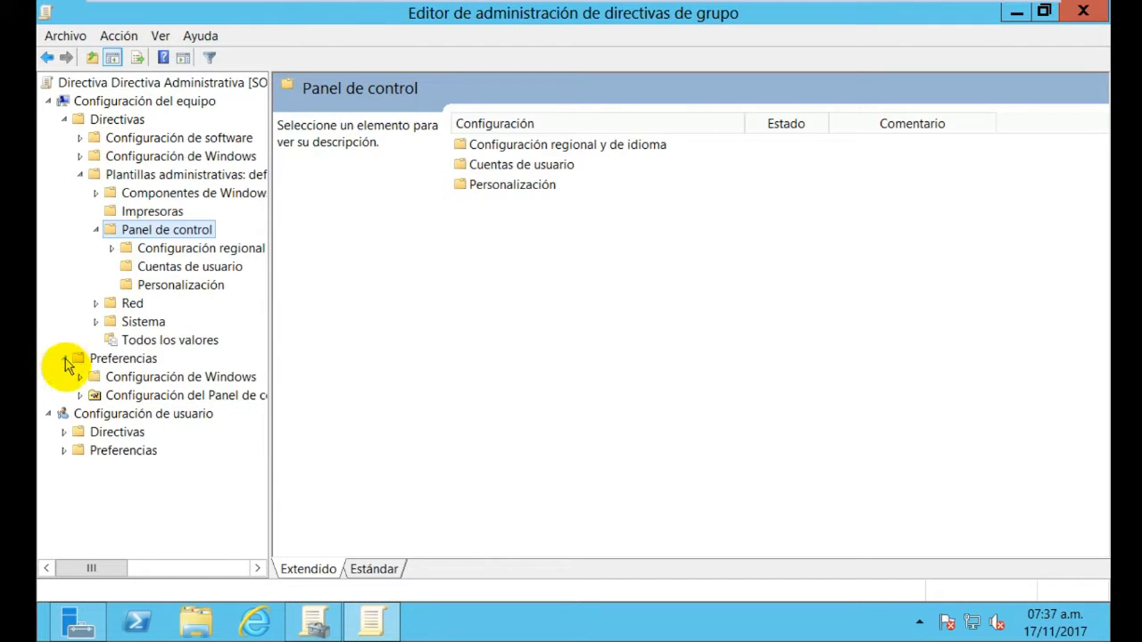
click(79, 378)
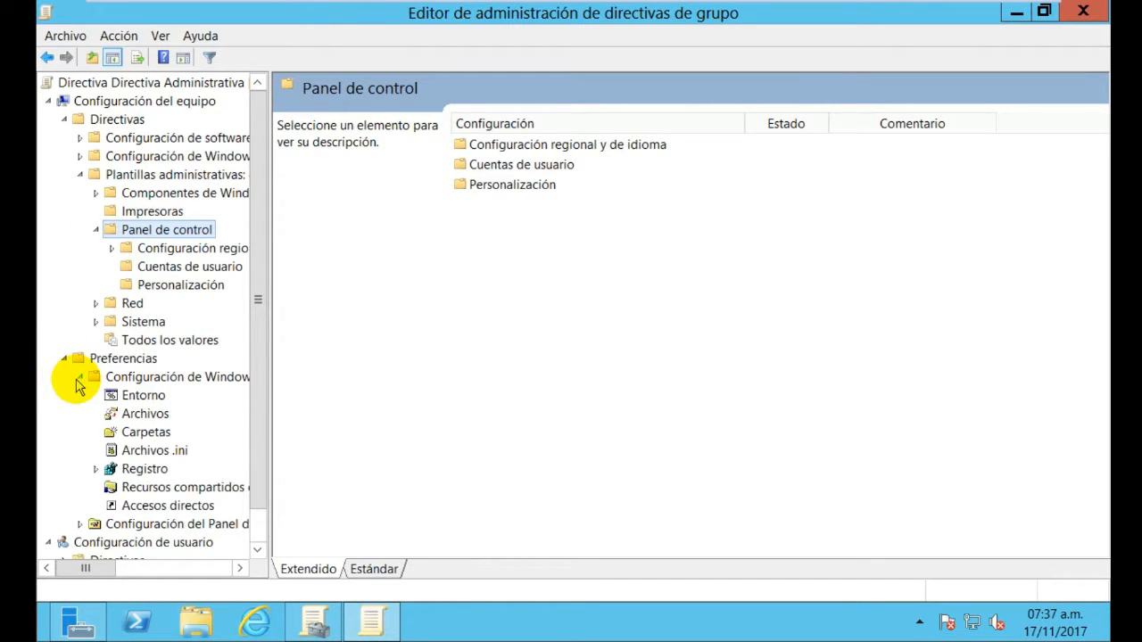
click(78, 377)
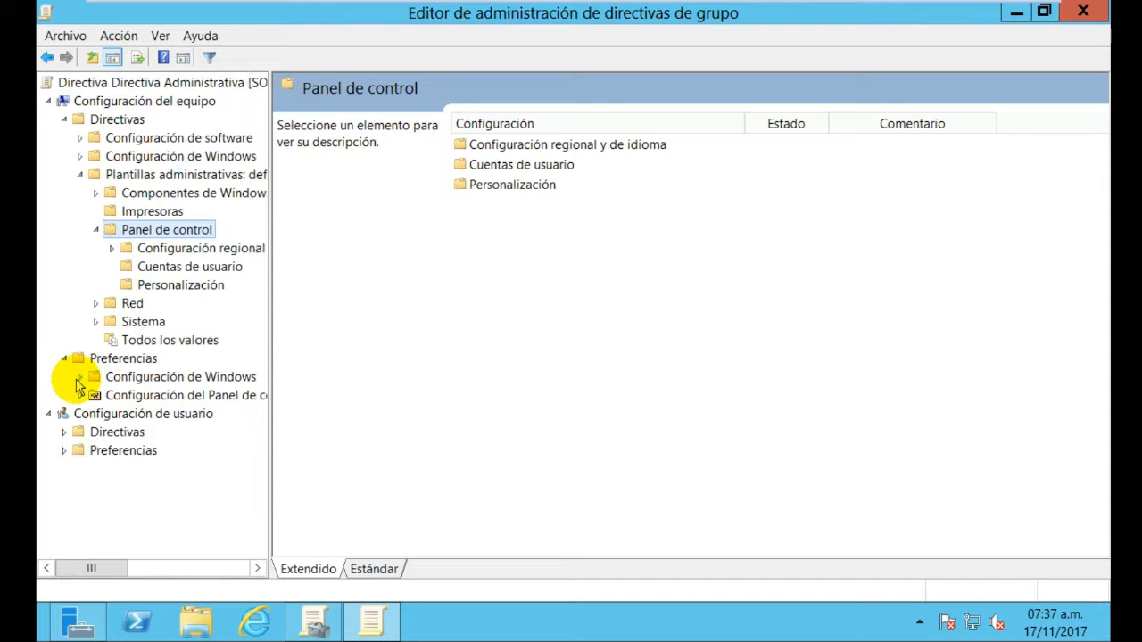
click(80, 395)
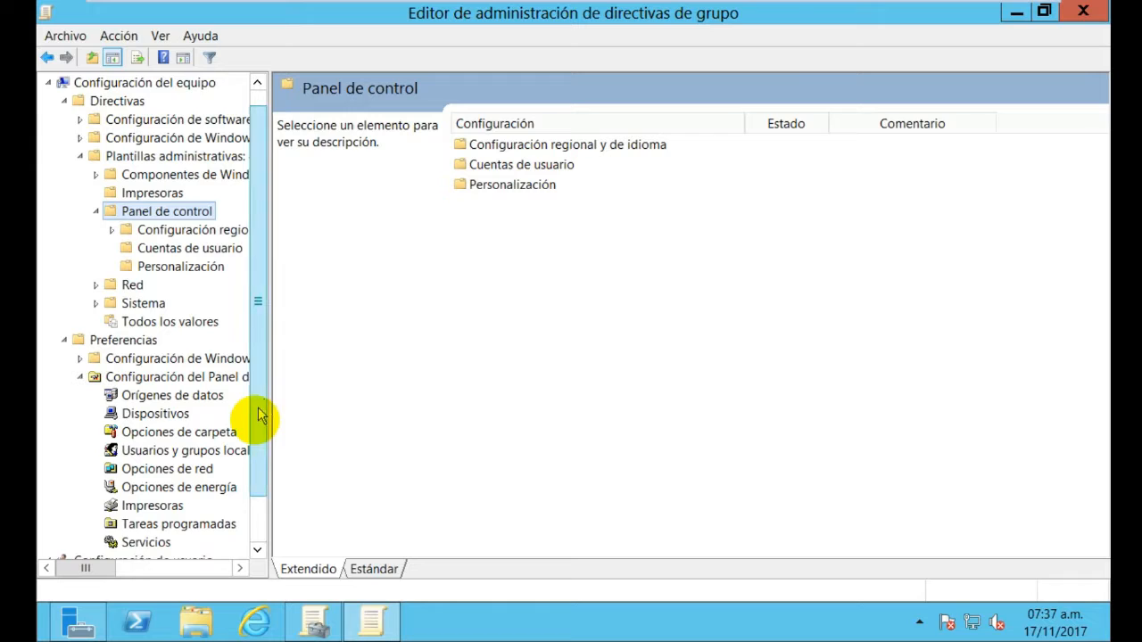
scroll(265, 406, down, 1)
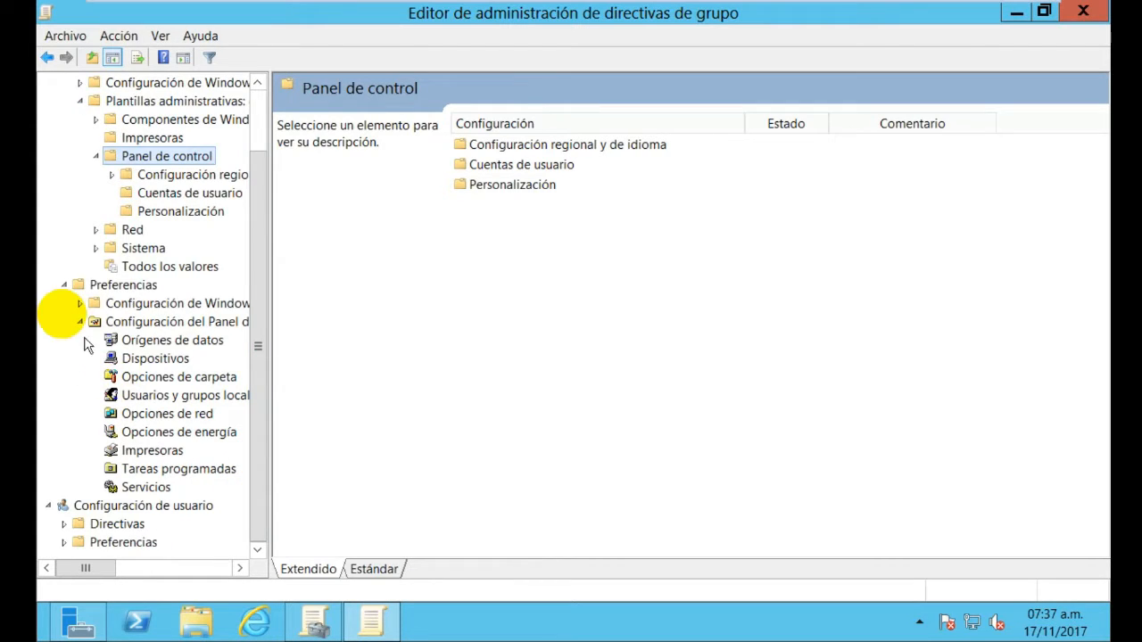
click(80, 304)
click(80, 304)
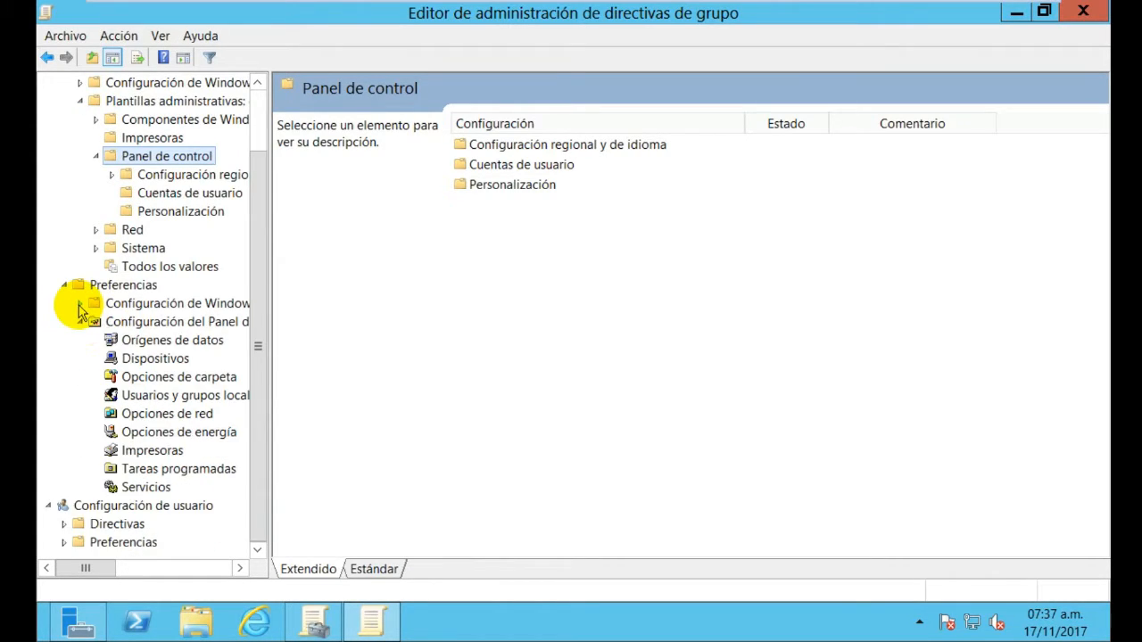
click(80, 322)
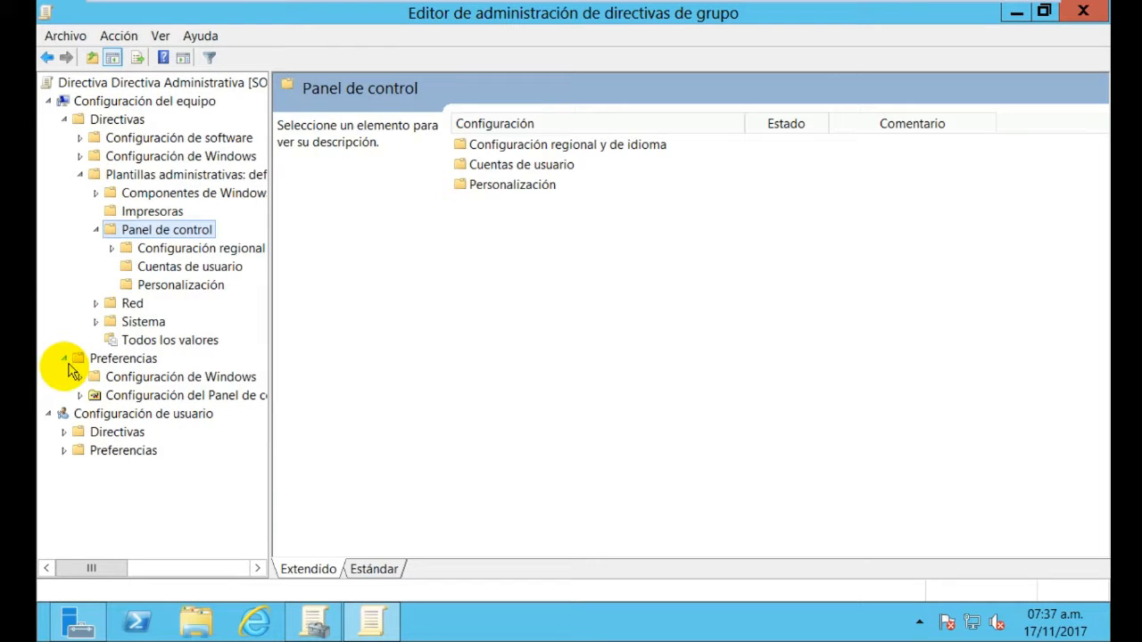
click(65, 361)
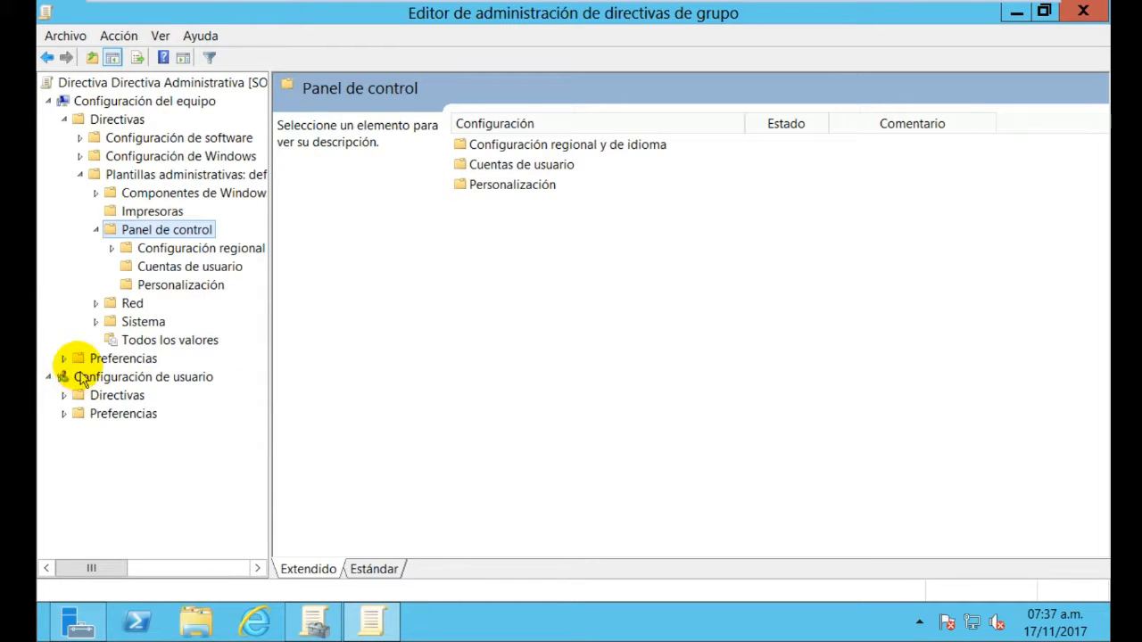
Re-check the Preferencias nodes, collapse Preferencias, and reselect Panel de control with its three subfolders
click(75, 357)
click(64, 358)
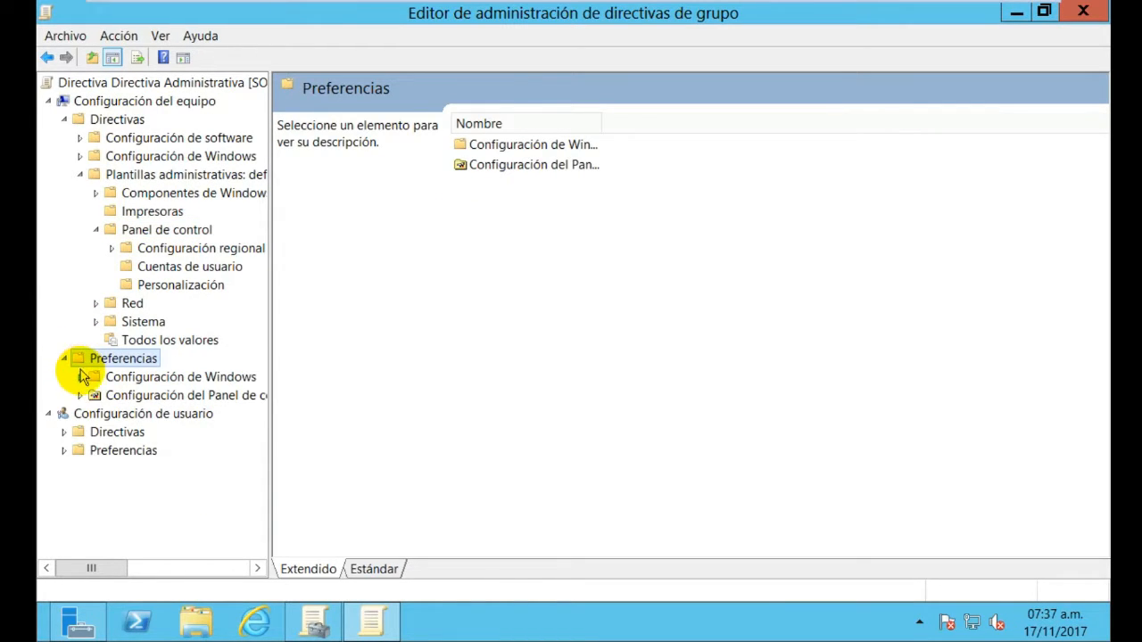
click(79, 376)
click(79, 377)
click(80, 395)
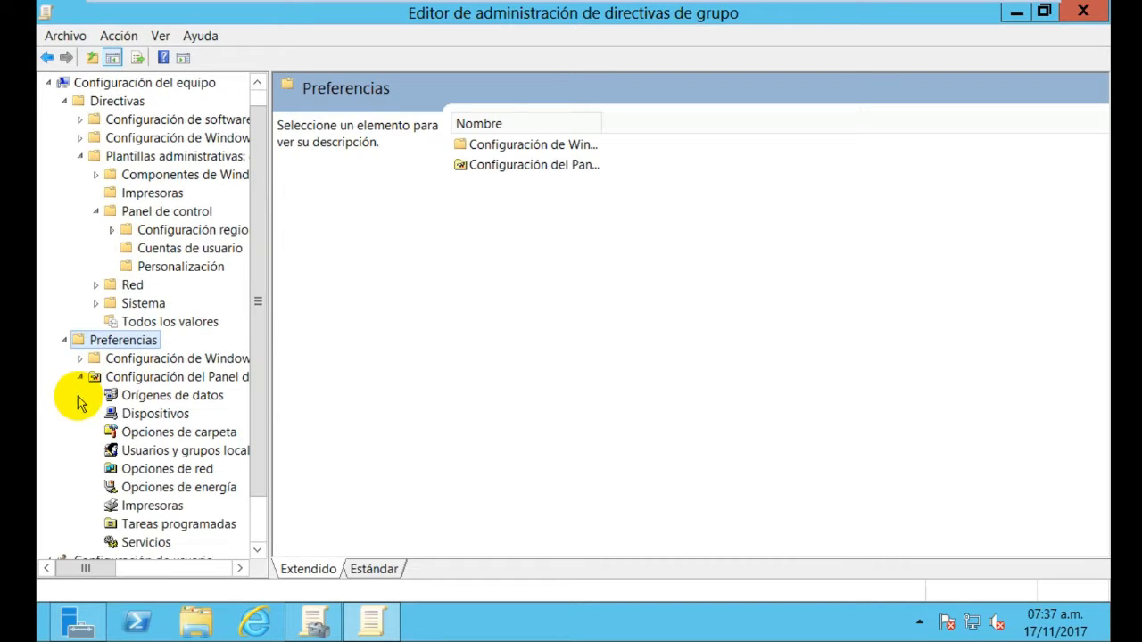
click(80, 376)
click(65, 358)
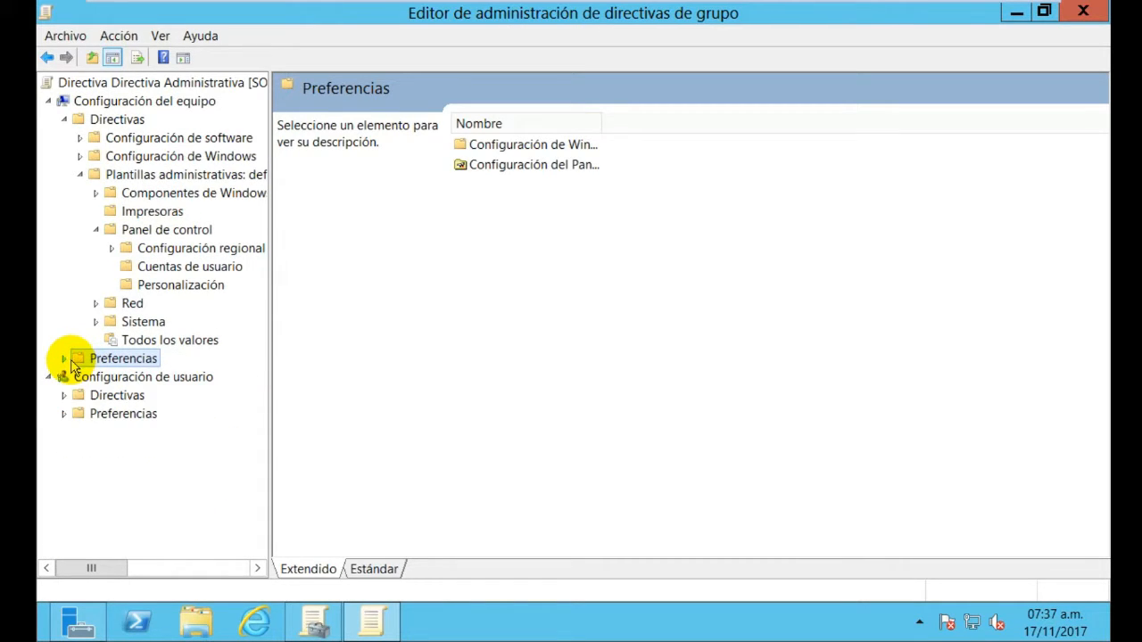
click(112, 250)
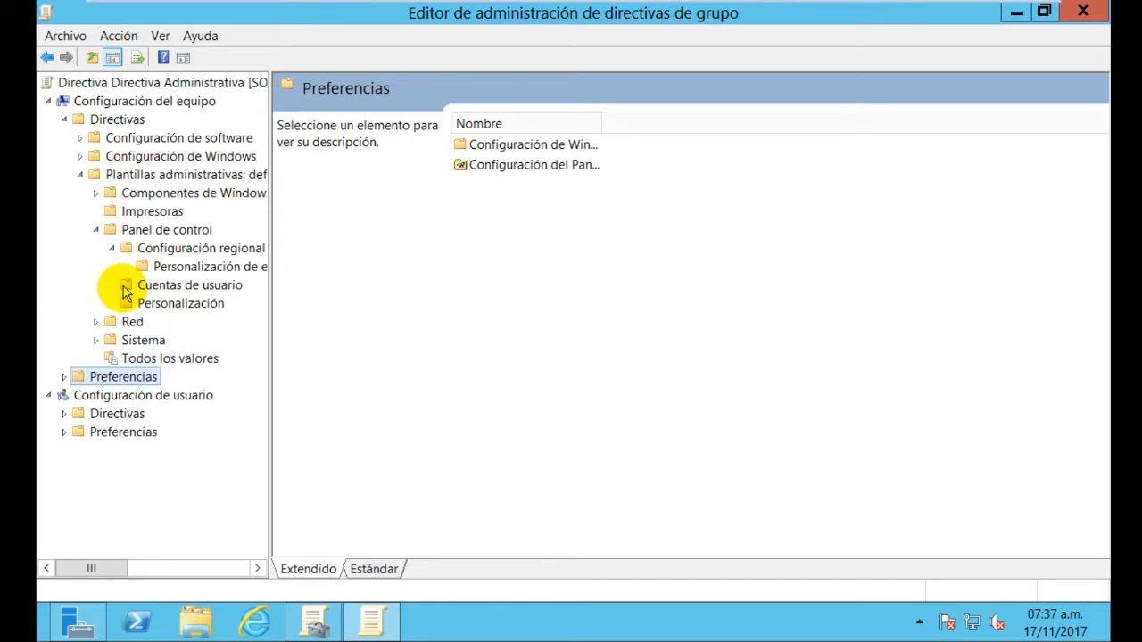
click(97, 230)
click(145, 232)
double_click(145, 234)
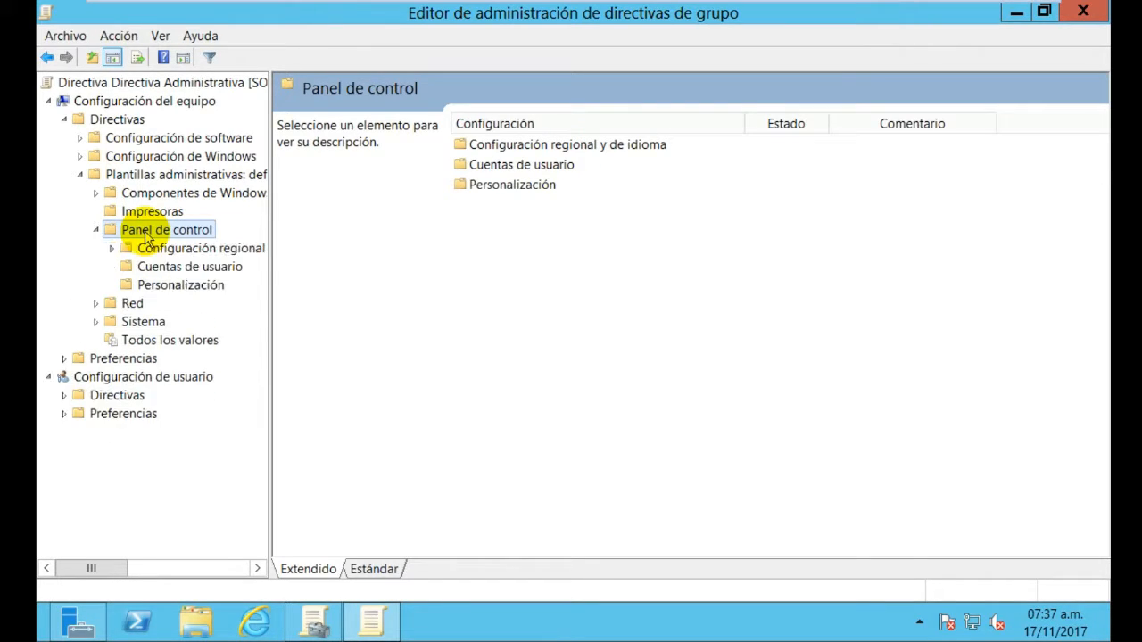
right_click(147, 237)
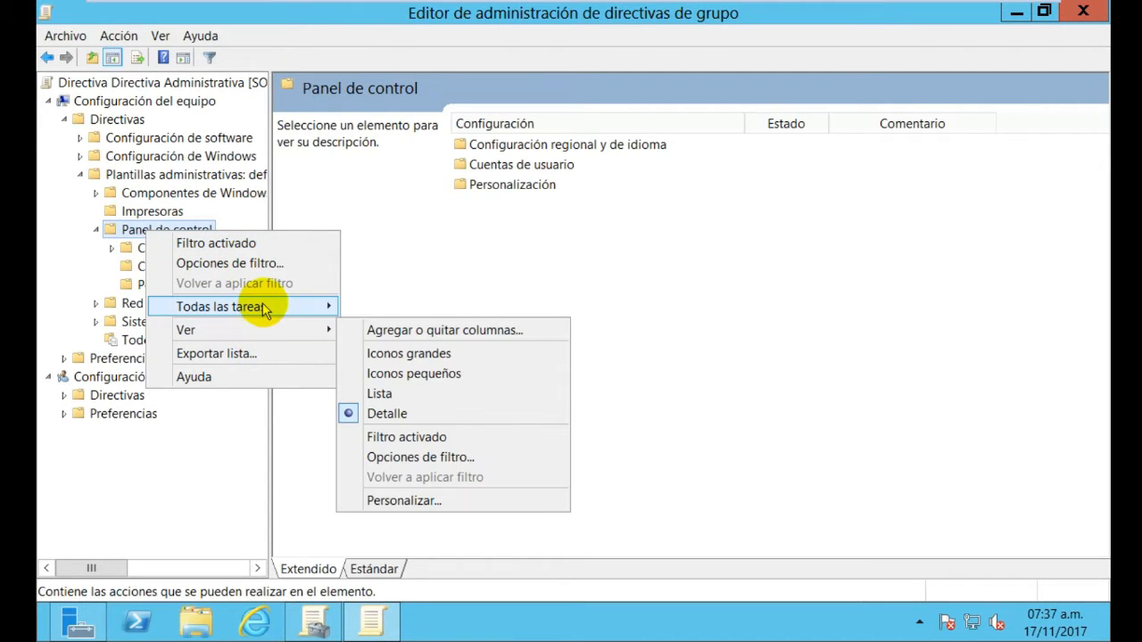
mouse_move(268, 308)
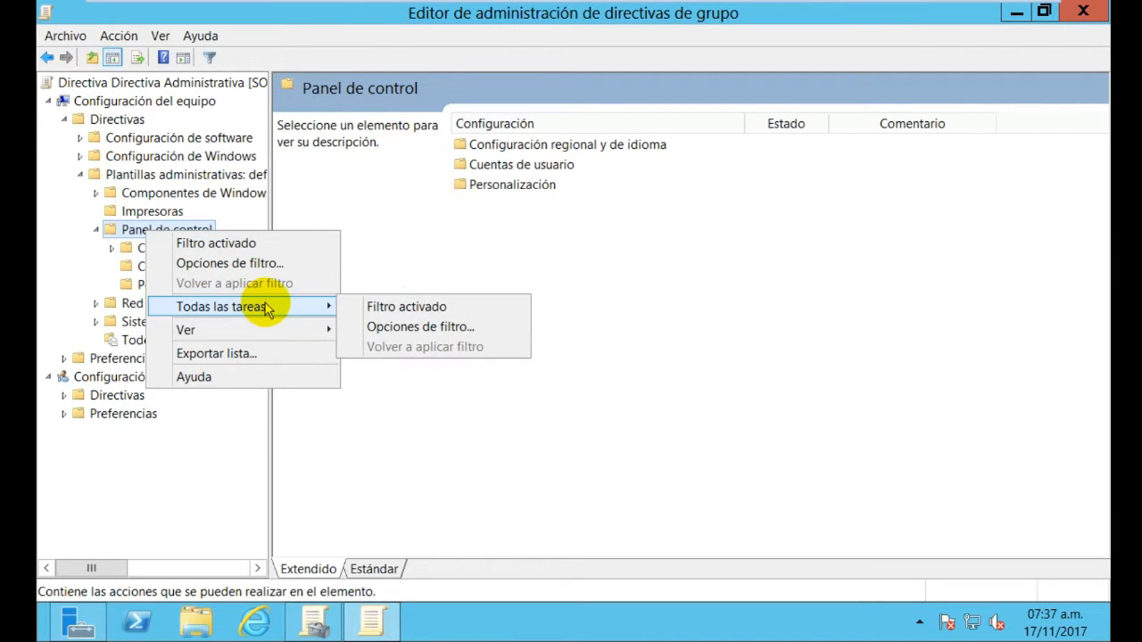
click(367, 313)
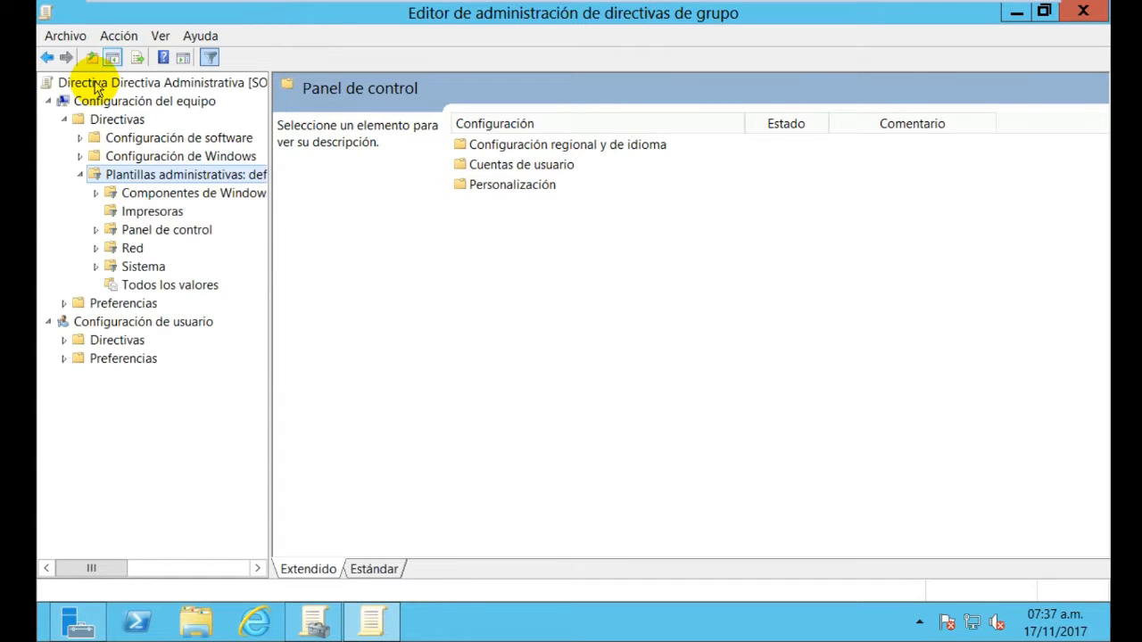
click(159, 233)
right_click(155, 232)
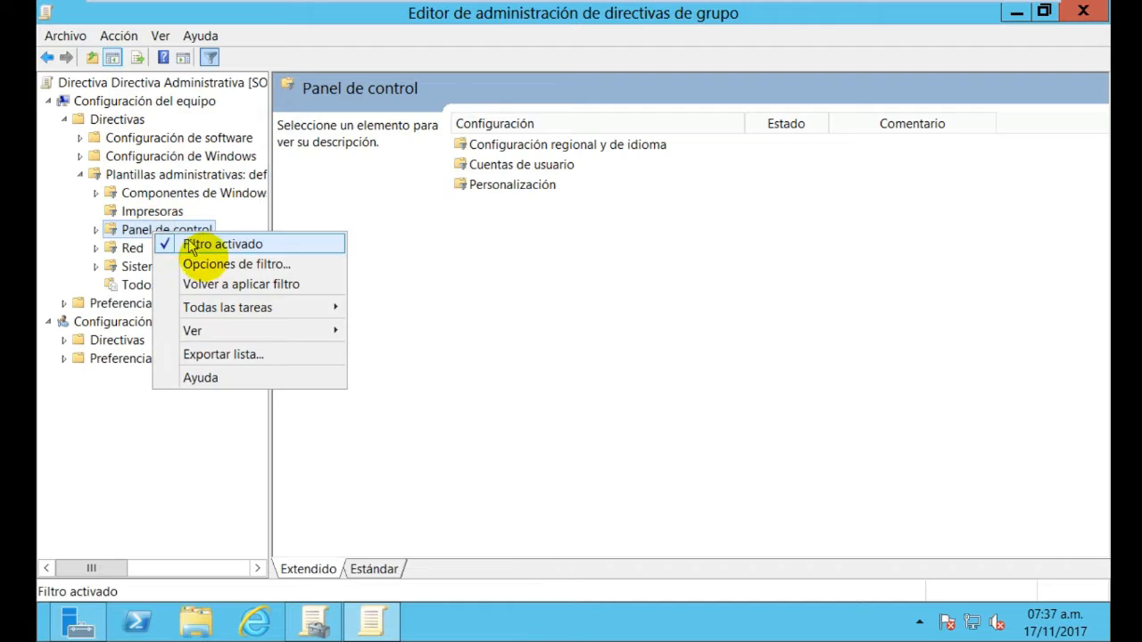
mouse_move(238, 332)
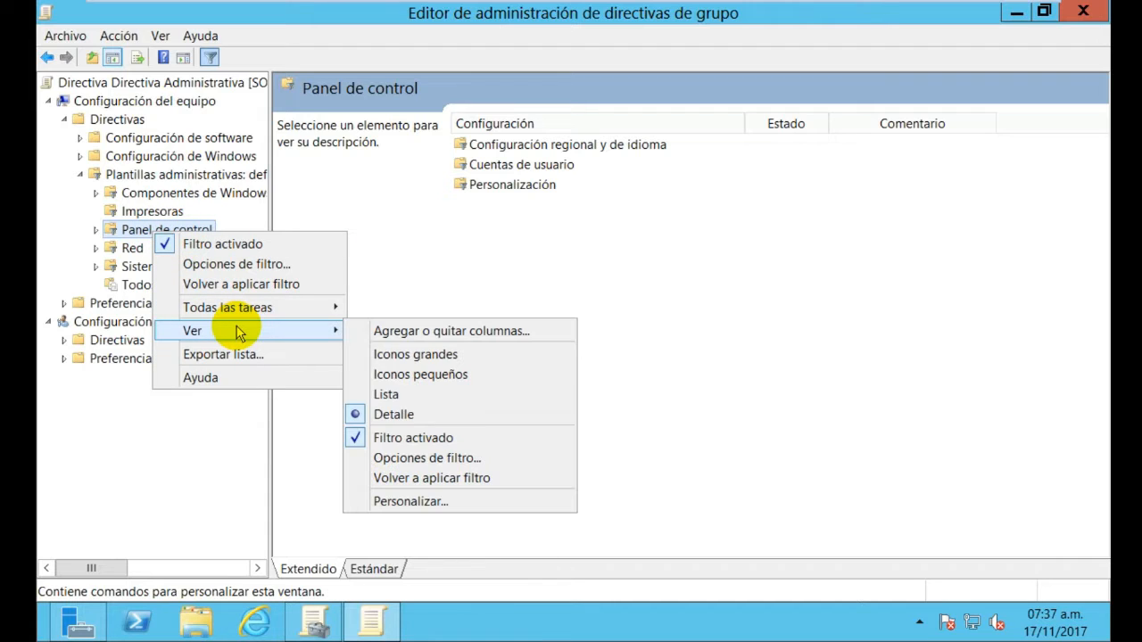
click(358, 440)
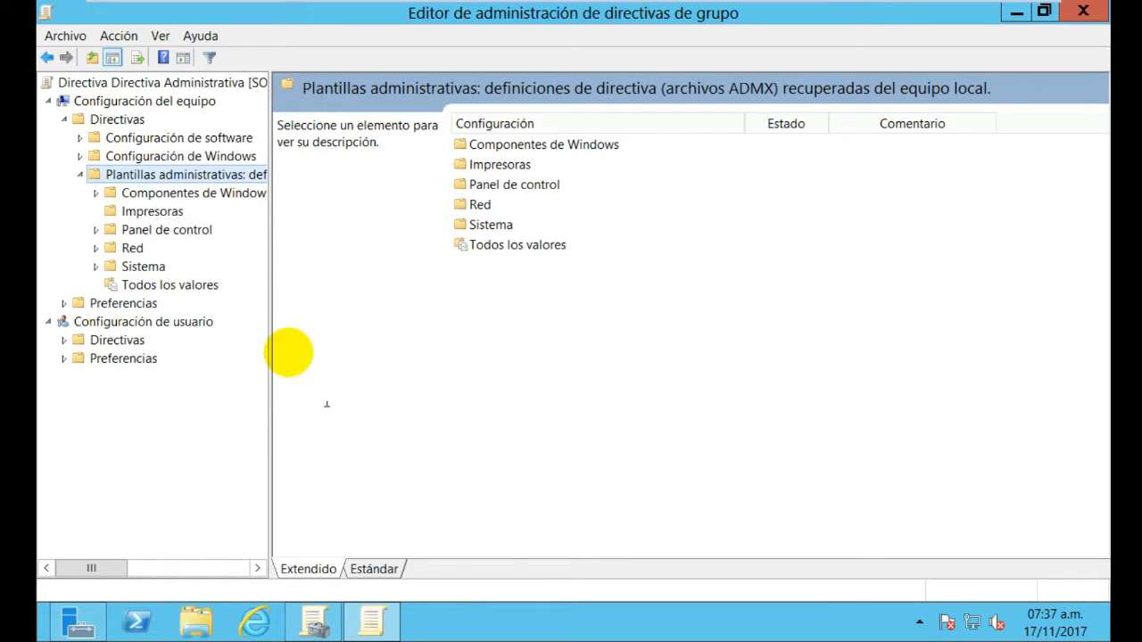
click(195, 232)
right_click(193, 231)
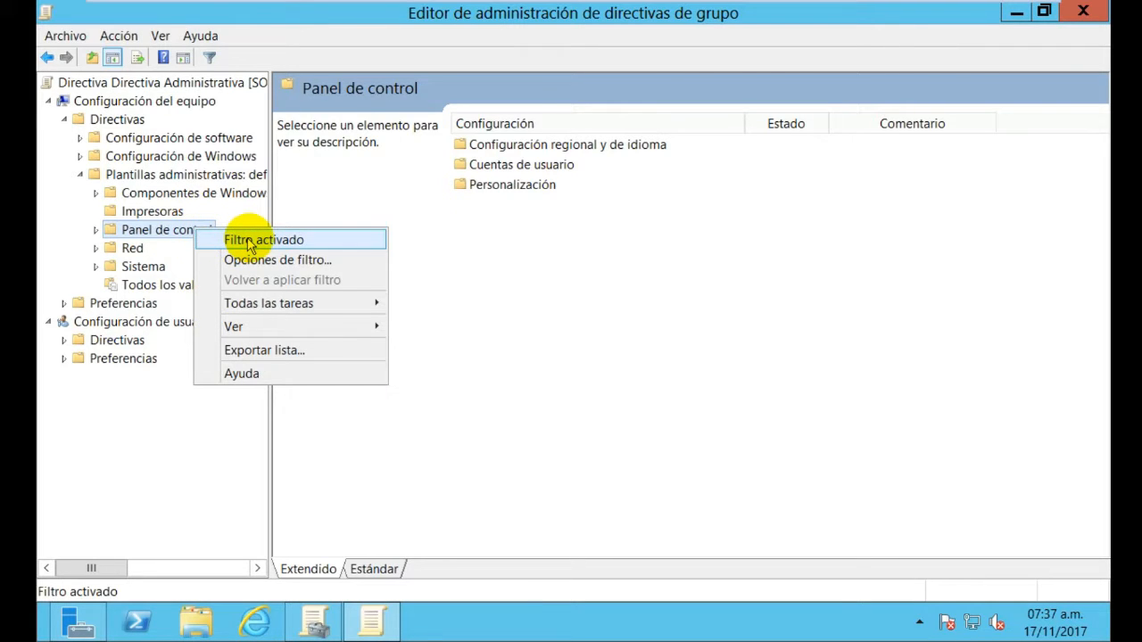
click(251, 243)
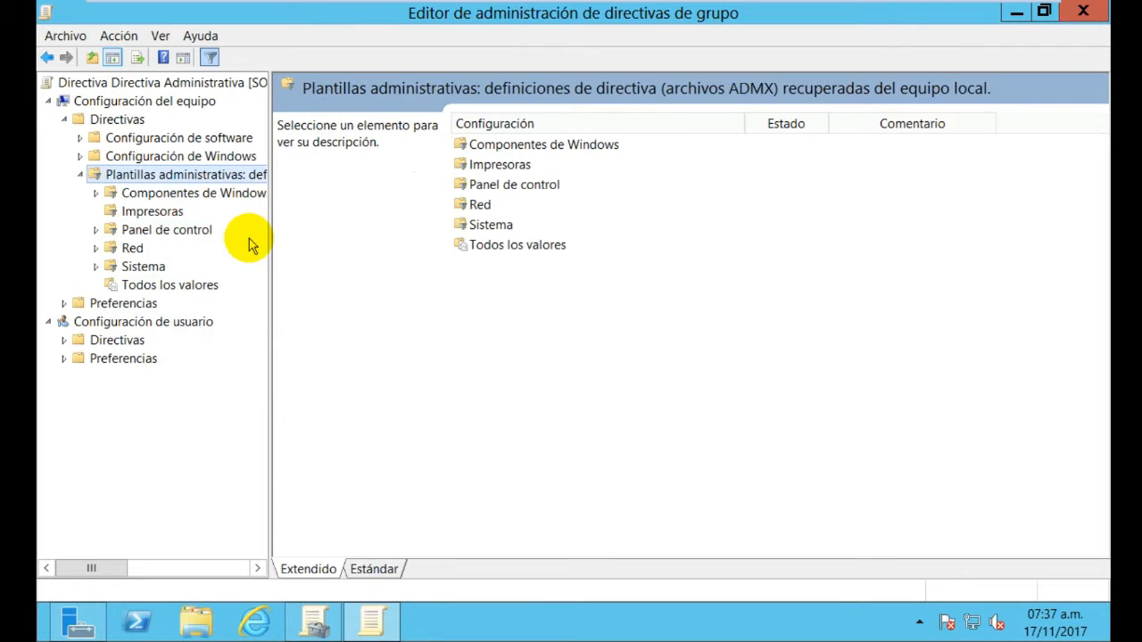
click(171, 230)
right_click(177, 232)
click(185, 238)
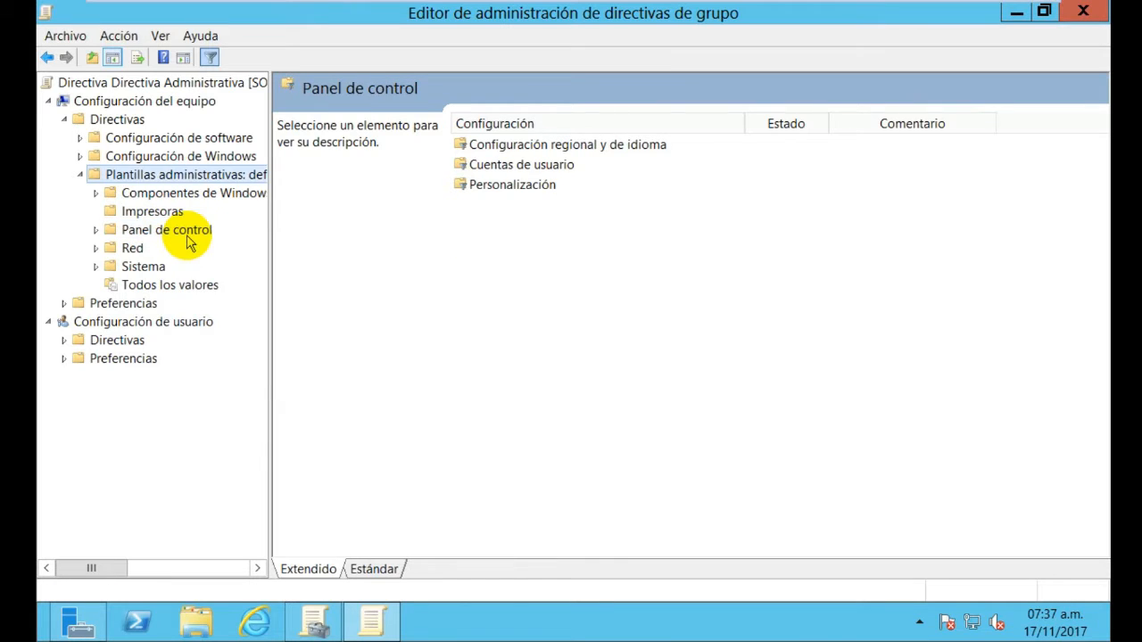
click(188, 236)
right_click(186, 235)
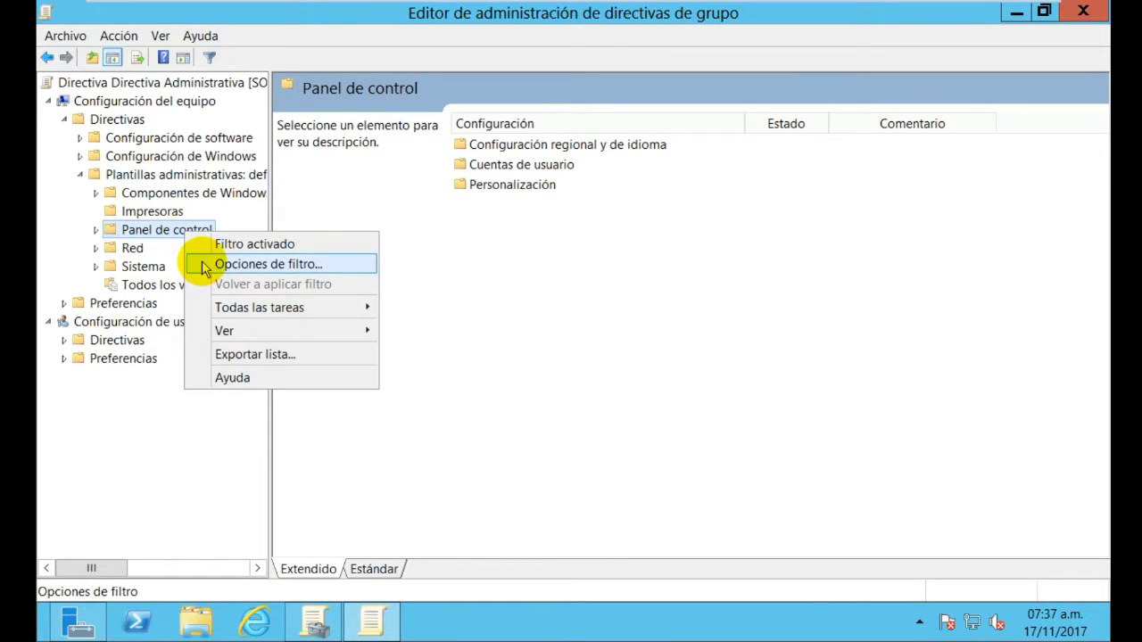
click(204, 263)
click(799, 12)
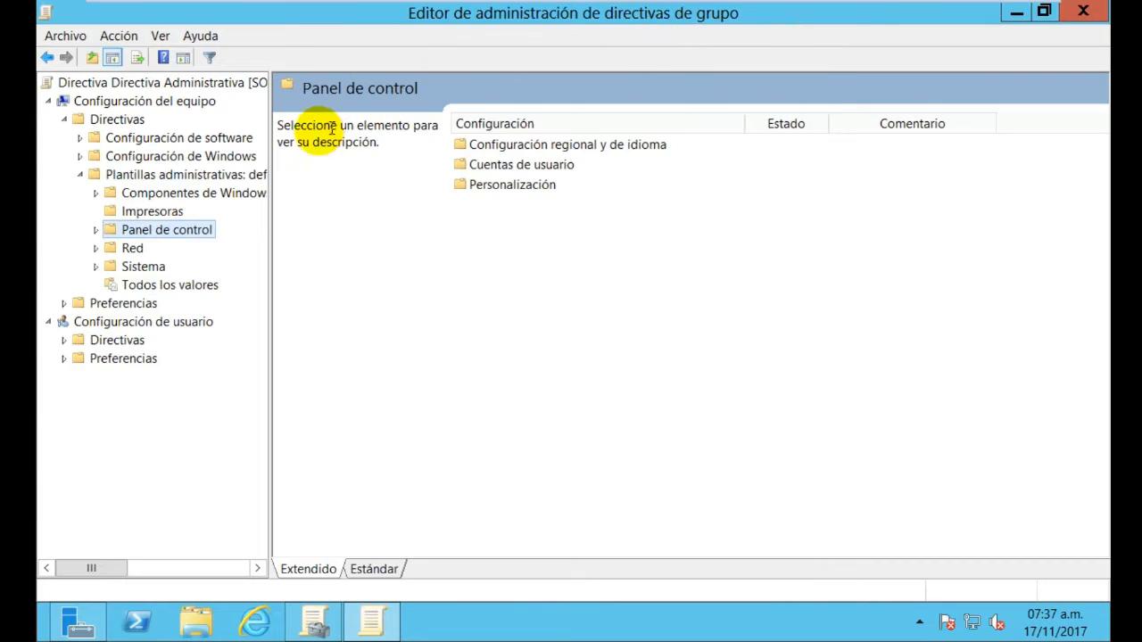
right_click(189, 231)
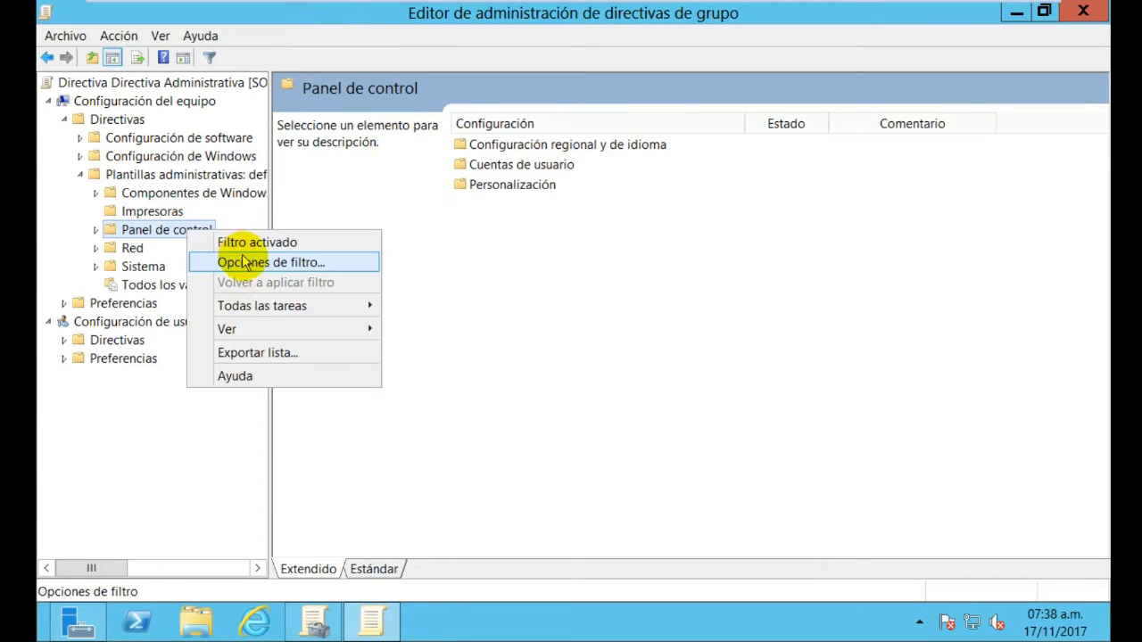
mouse_move(247, 307)
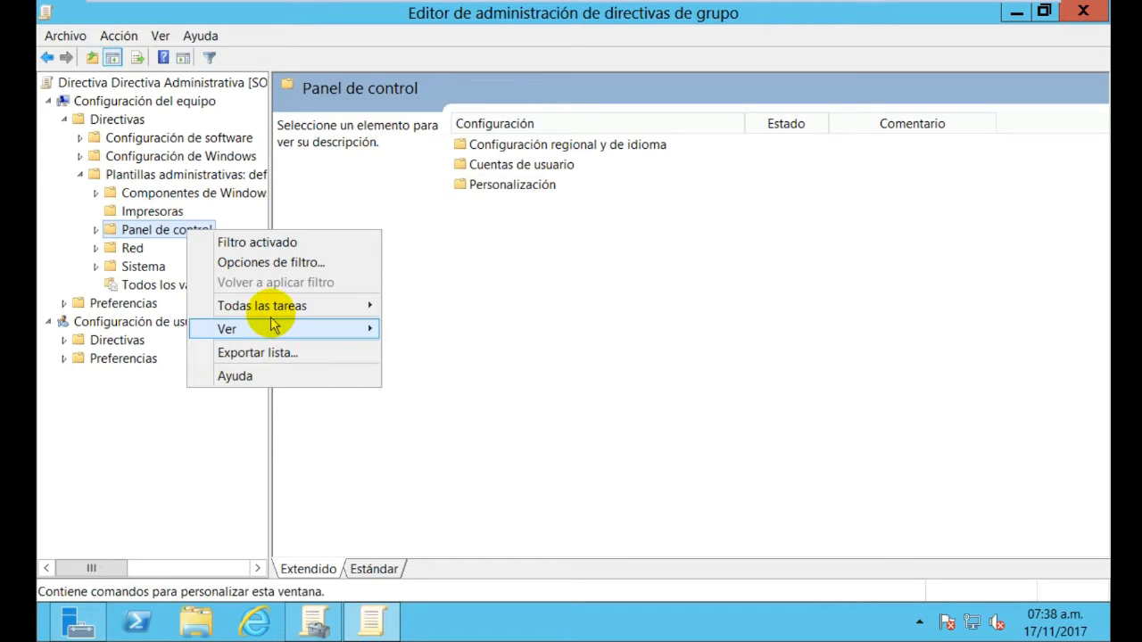
mouse_move(286, 306)
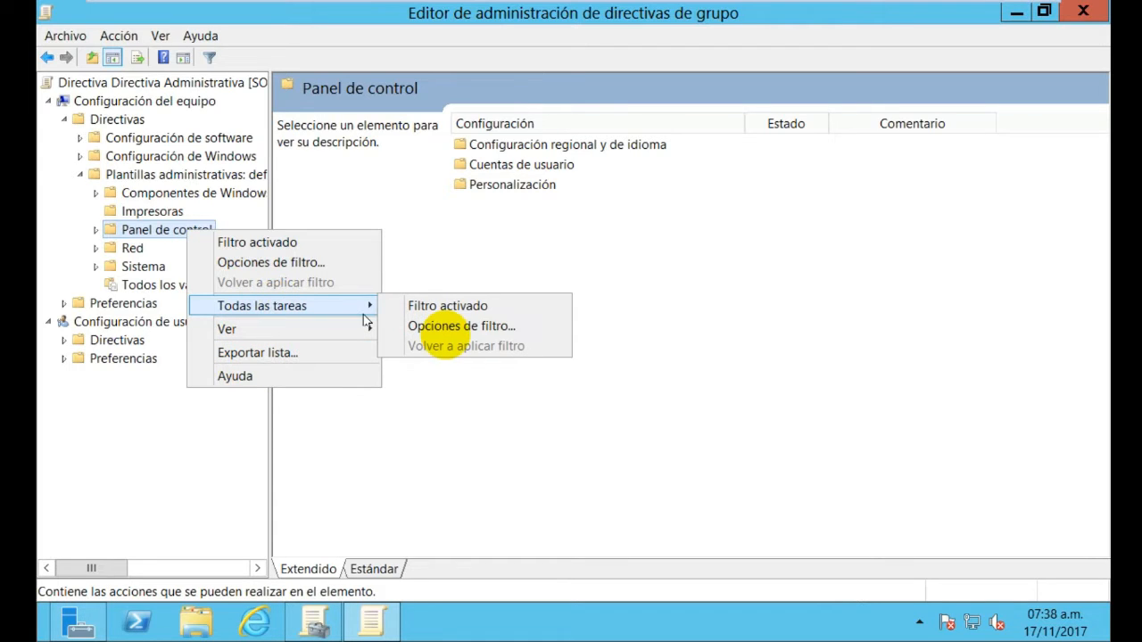
click(454, 306)
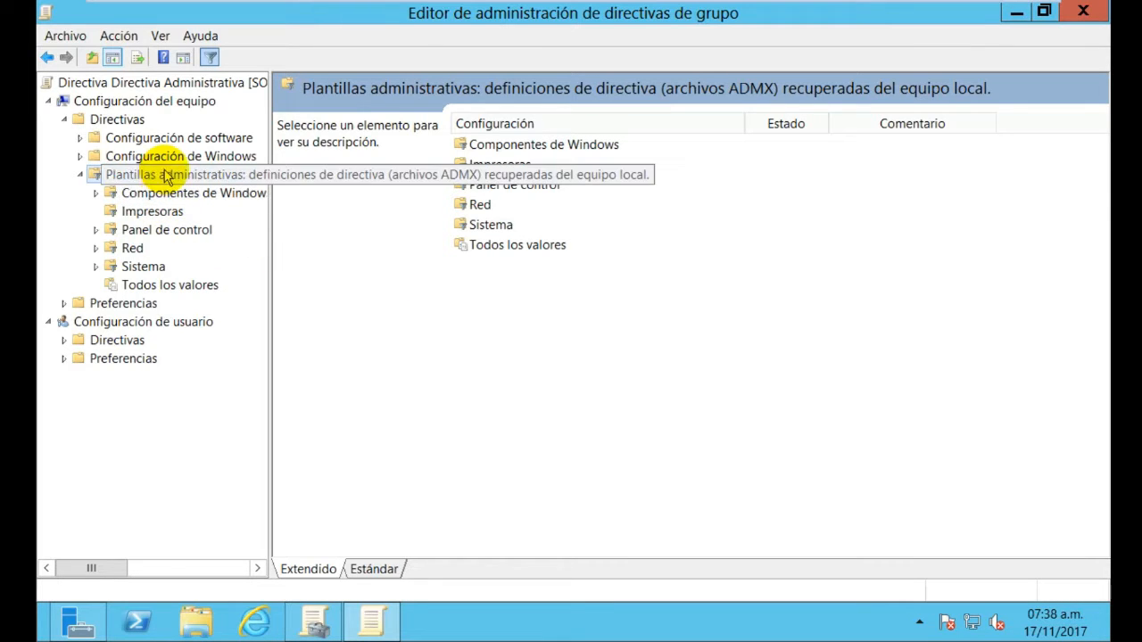
click(81, 176)
click(82, 175)
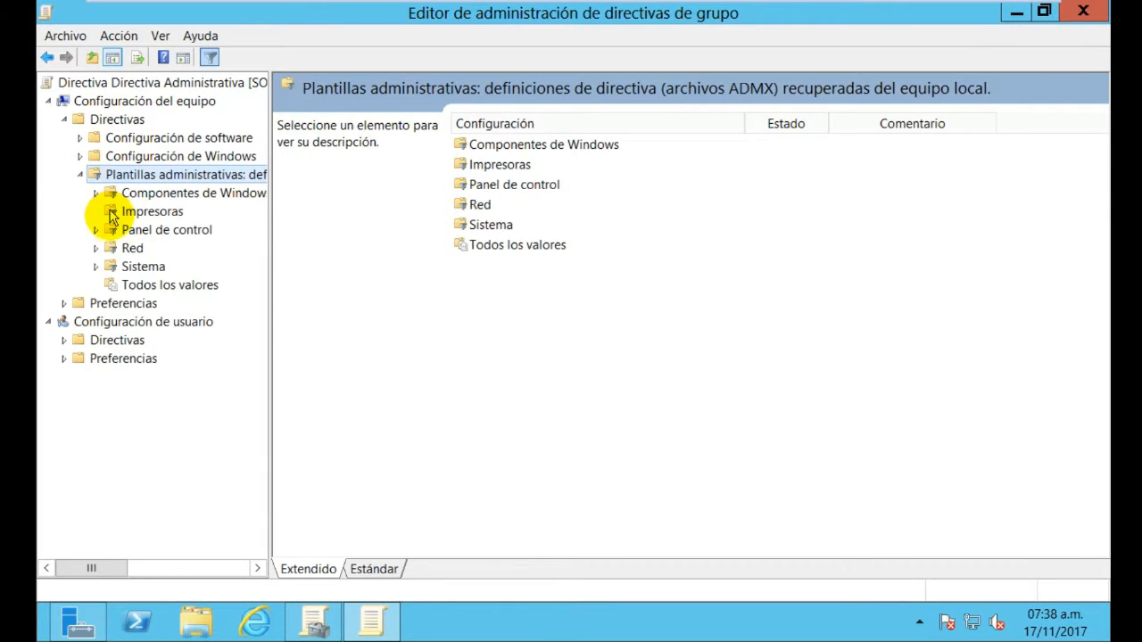
click(116, 229)
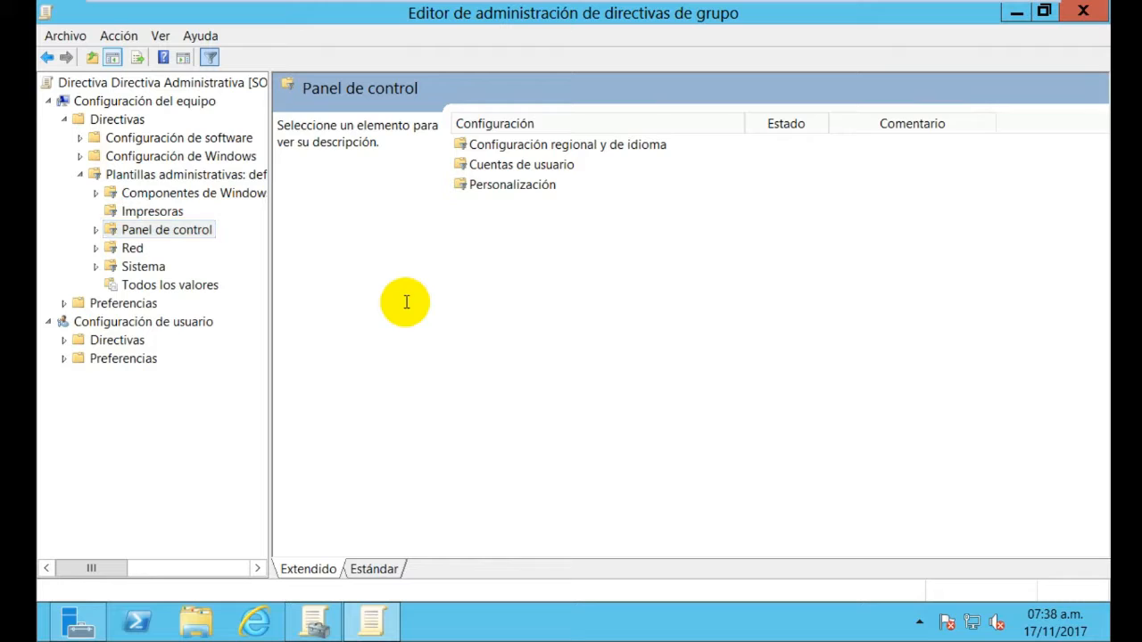
right_click(485, 273)
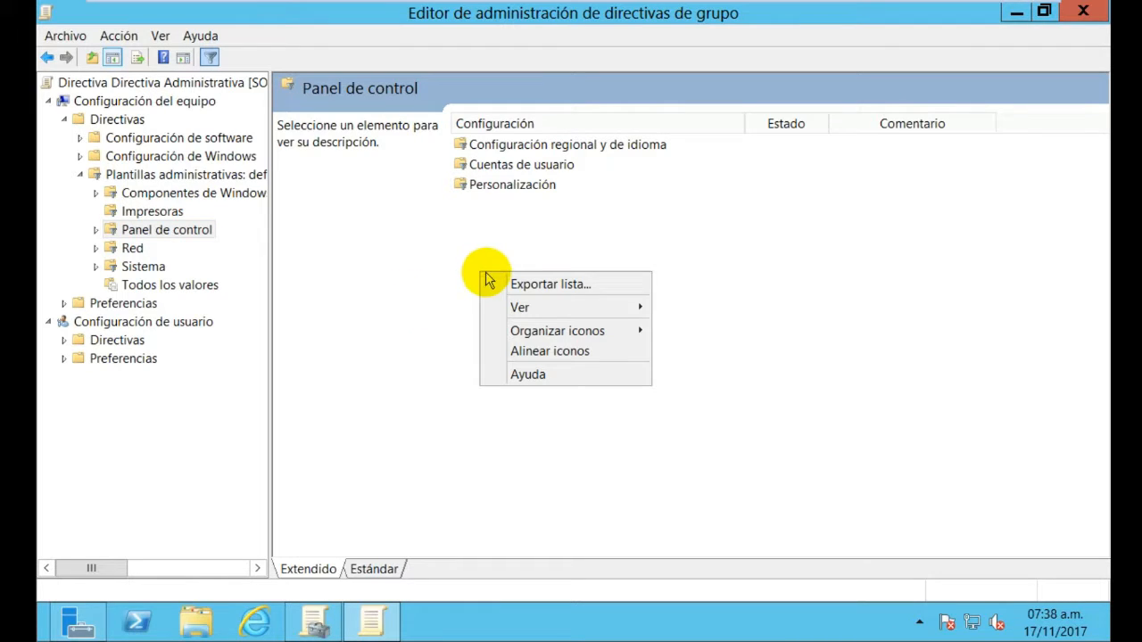
click(429, 255)
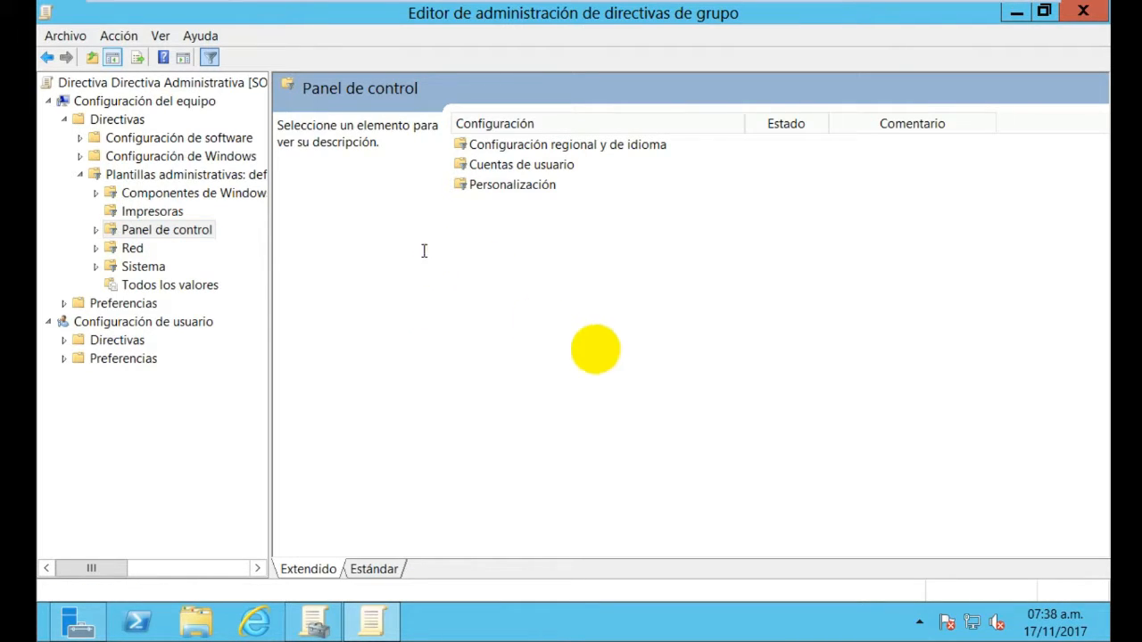
right_click(600, 348)
click(505, 287)
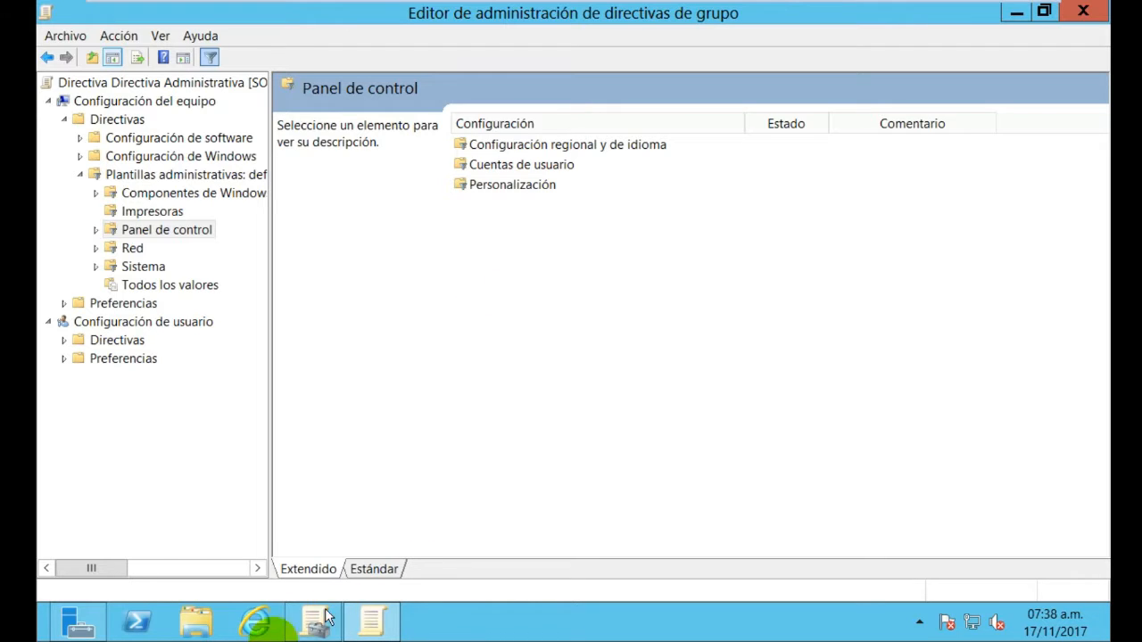
click(383, 571)
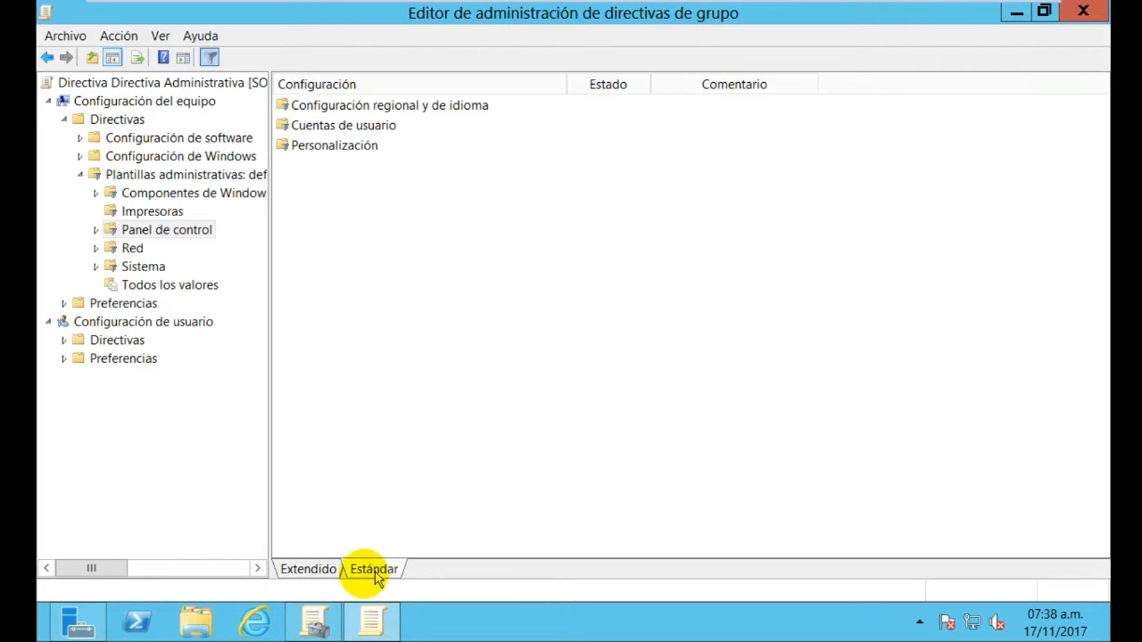
click(322, 571)
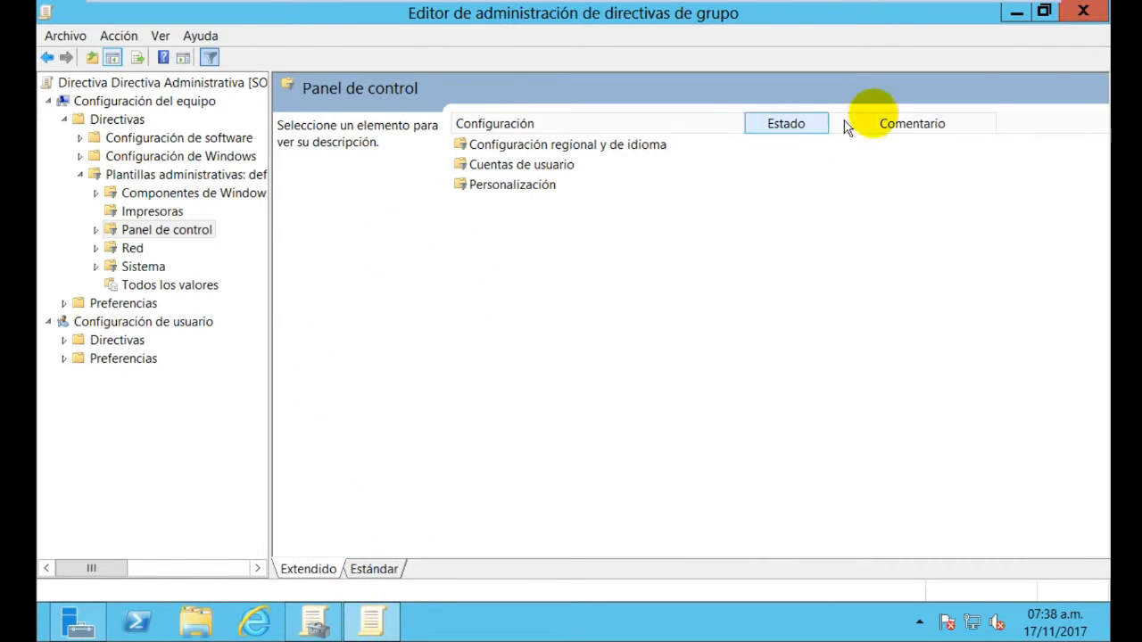
mouse_move(1106, 7)
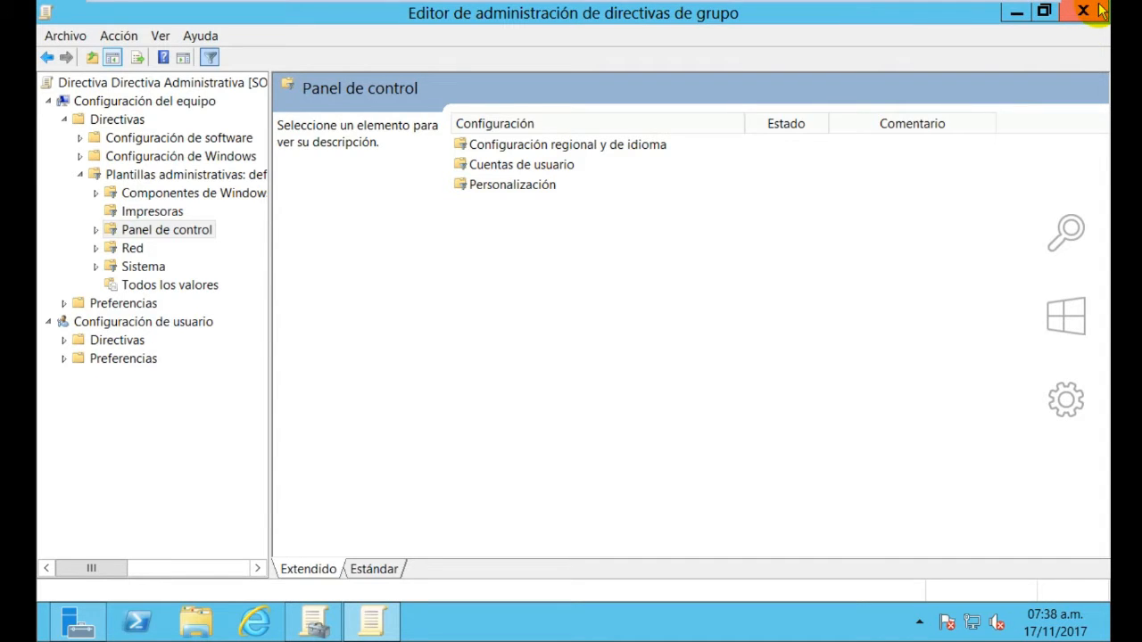
Close the Group Policy Management Editor and Group Policy Management windows, then show Server Manager's Herramientas list
click(1103, 10)
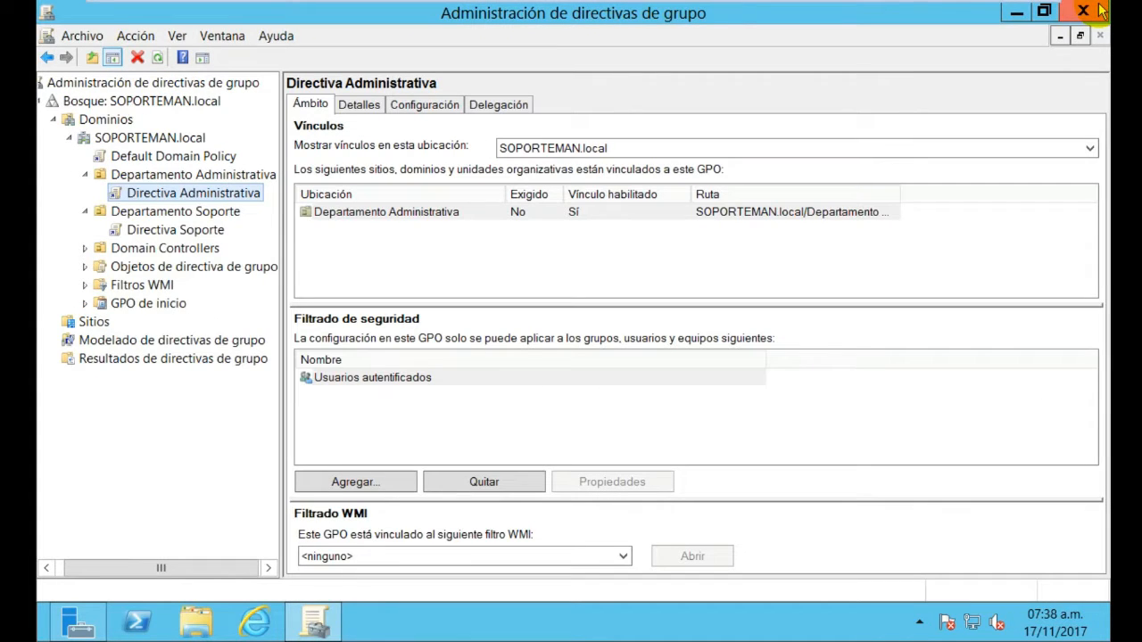
click(1103, 10)
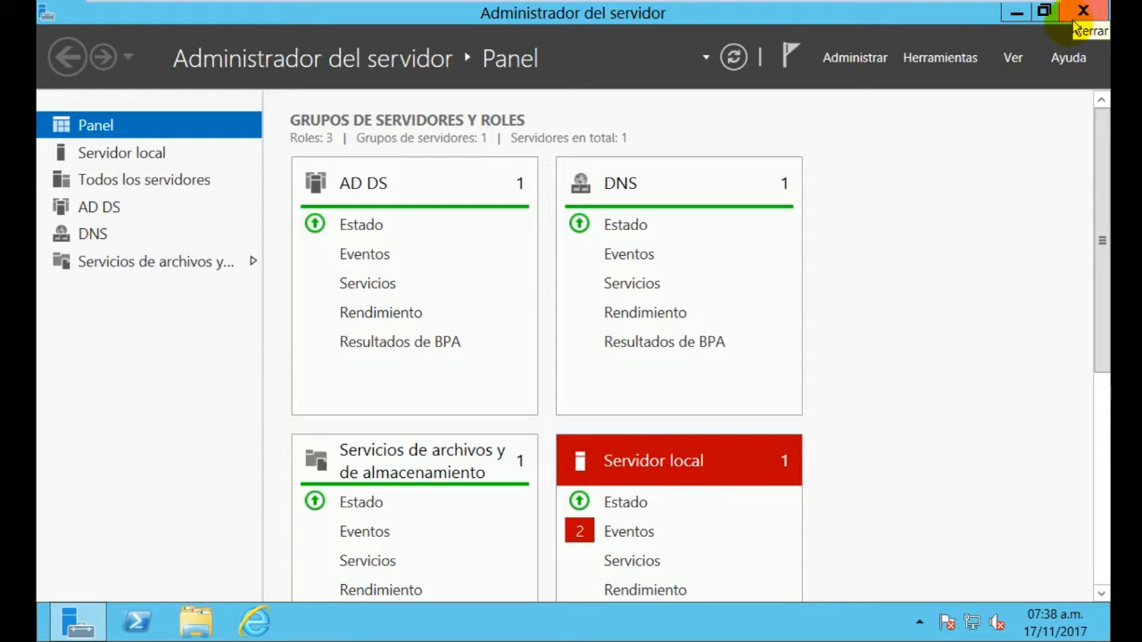
click(938, 60)
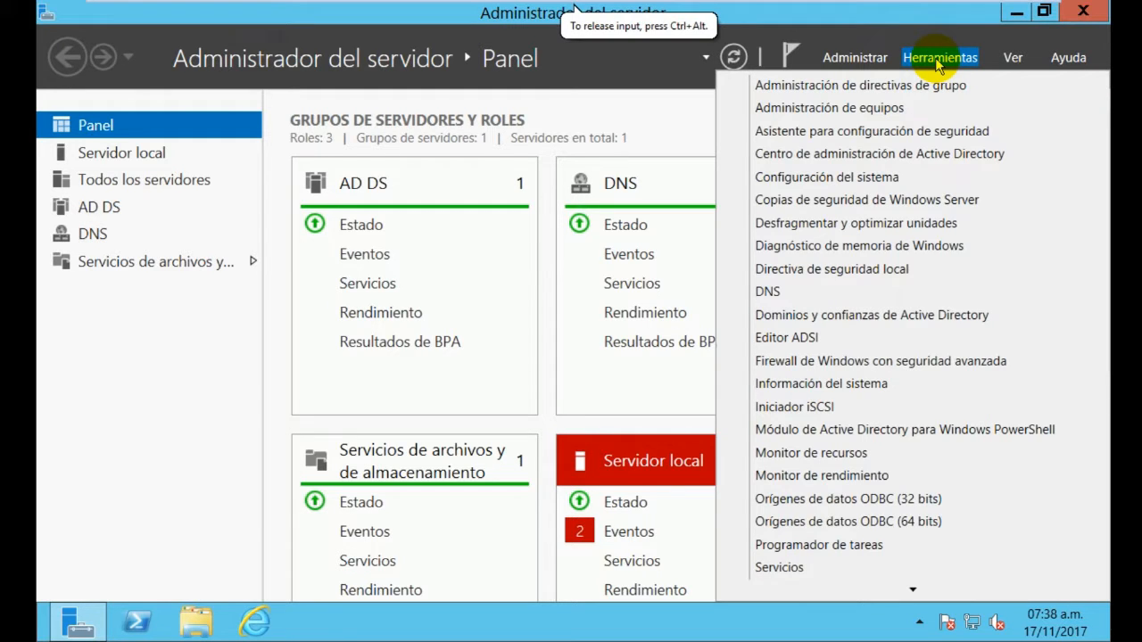
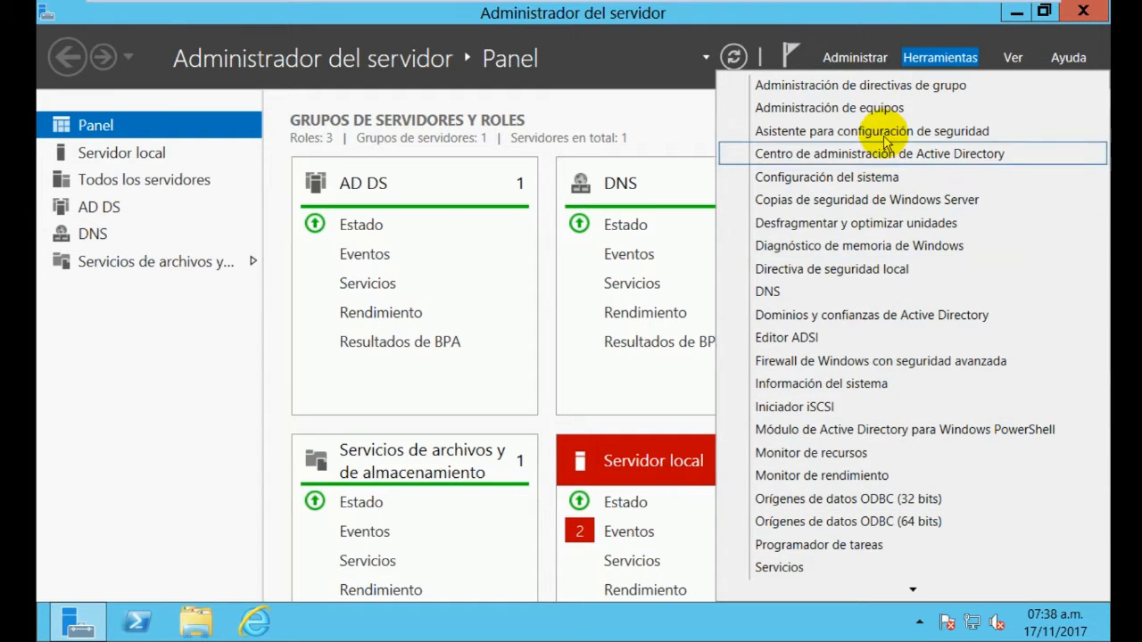
Launch Administración de directivas de grupo from Server Manager's Herramientas menu
click(919, 85)
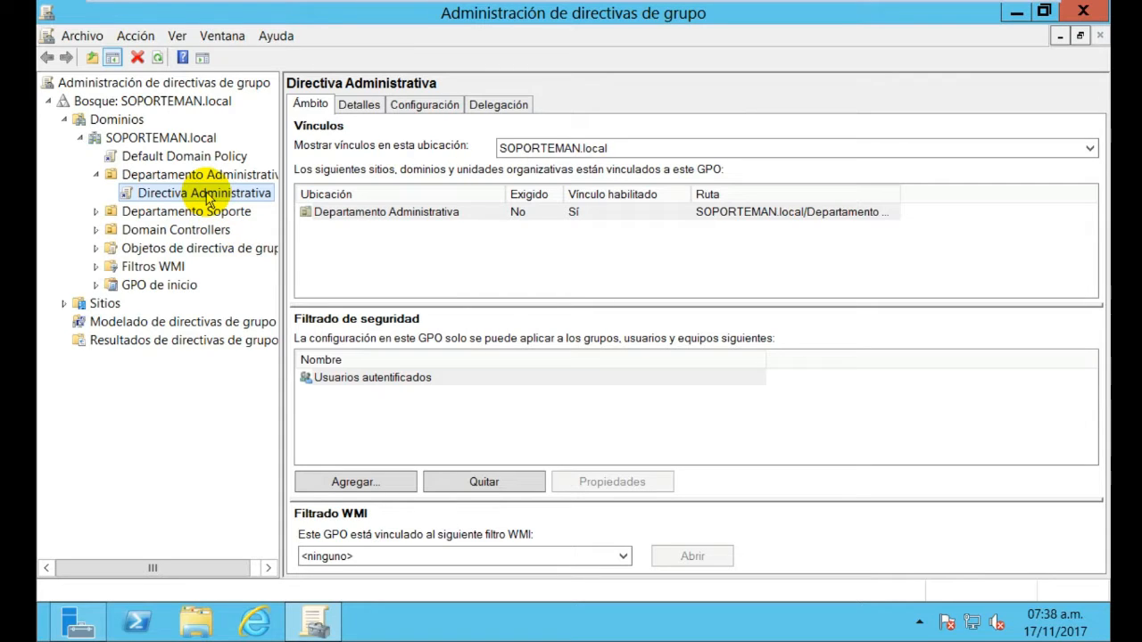
Open Directiva Administrativa in a maximized editor and browse its computer Preferencias groups
right_click(207, 197)
click(225, 204)
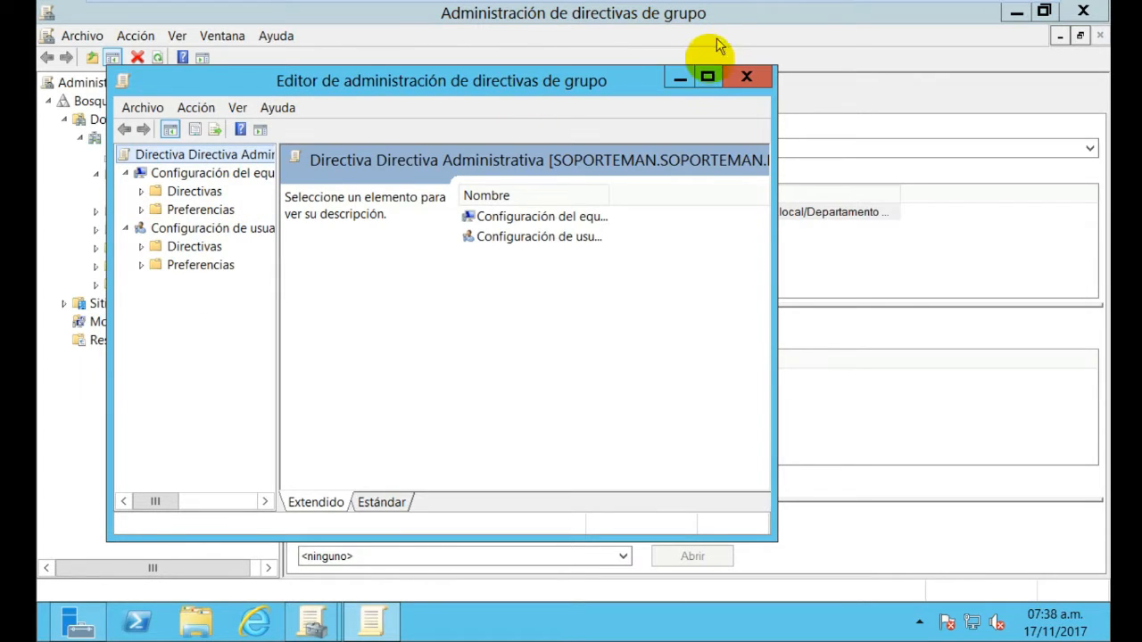
click(709, 78)
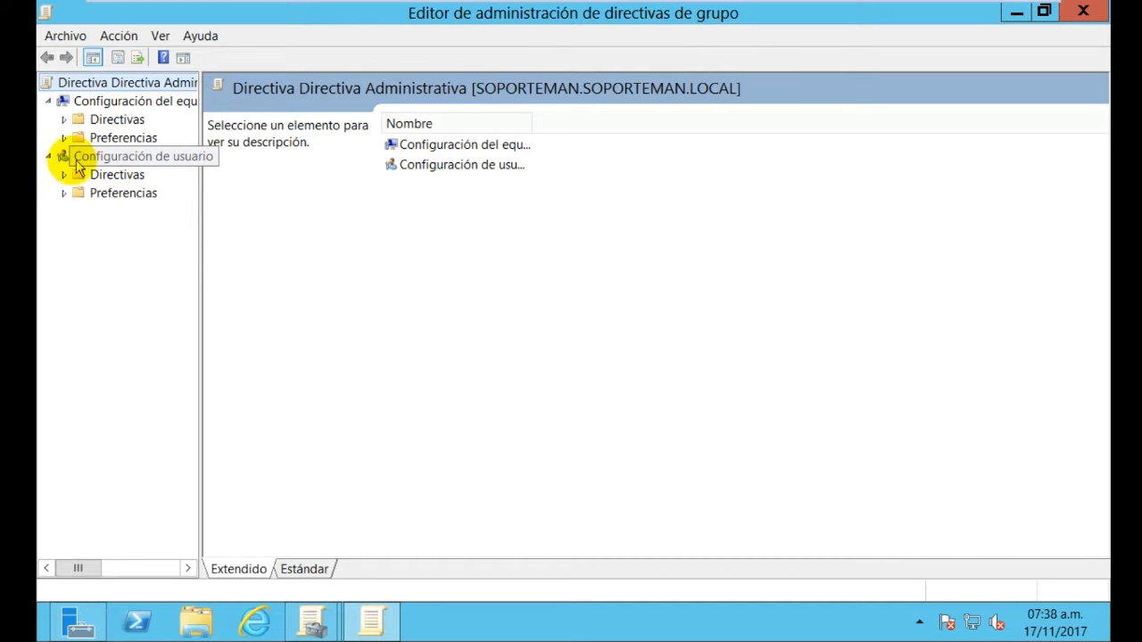
click(63, 137)
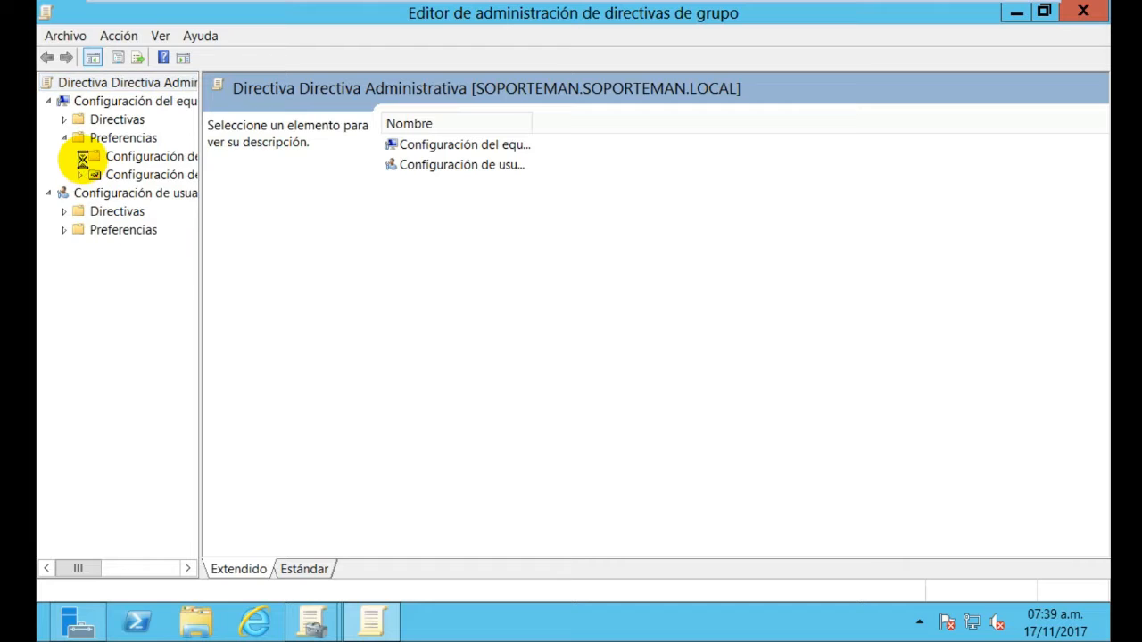
click(80, 156)
click(78, 303)
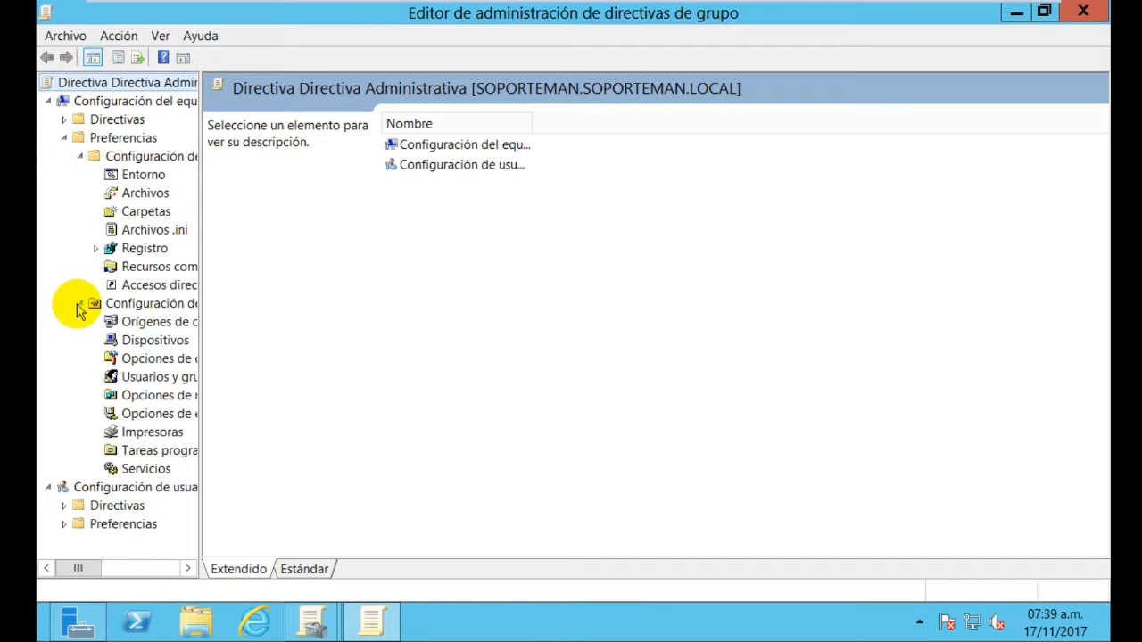
click(80, 156)
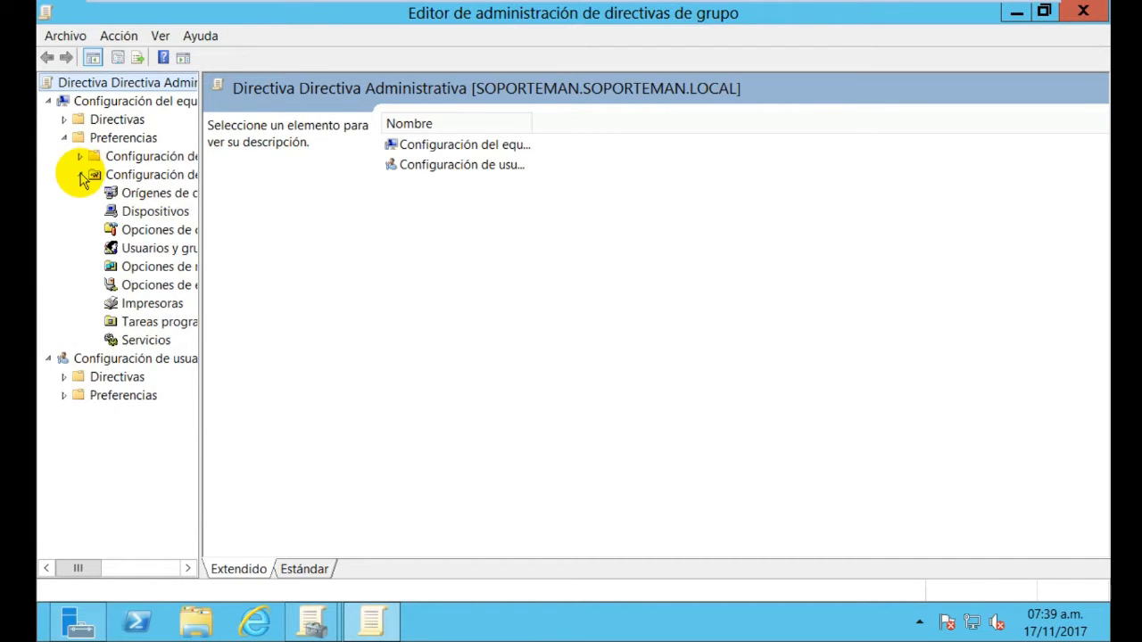
click(81, 176)
click(64, 138)
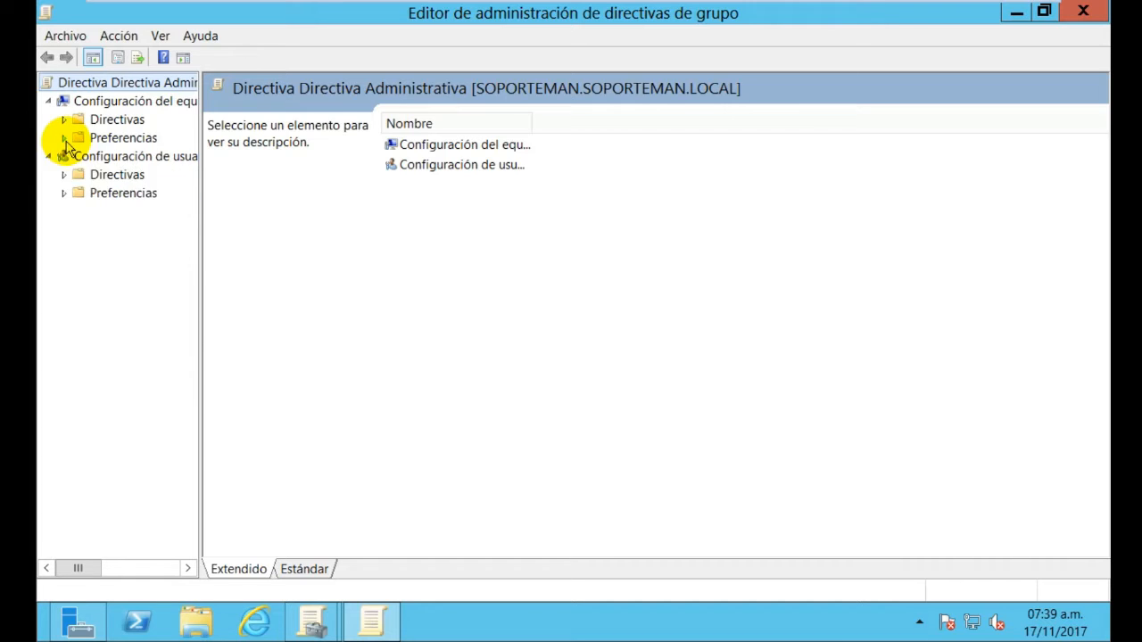
click(64, 139)
Show Directivas > Plantillas administrativas > Panel de control, then close the editor
click(64, 120)
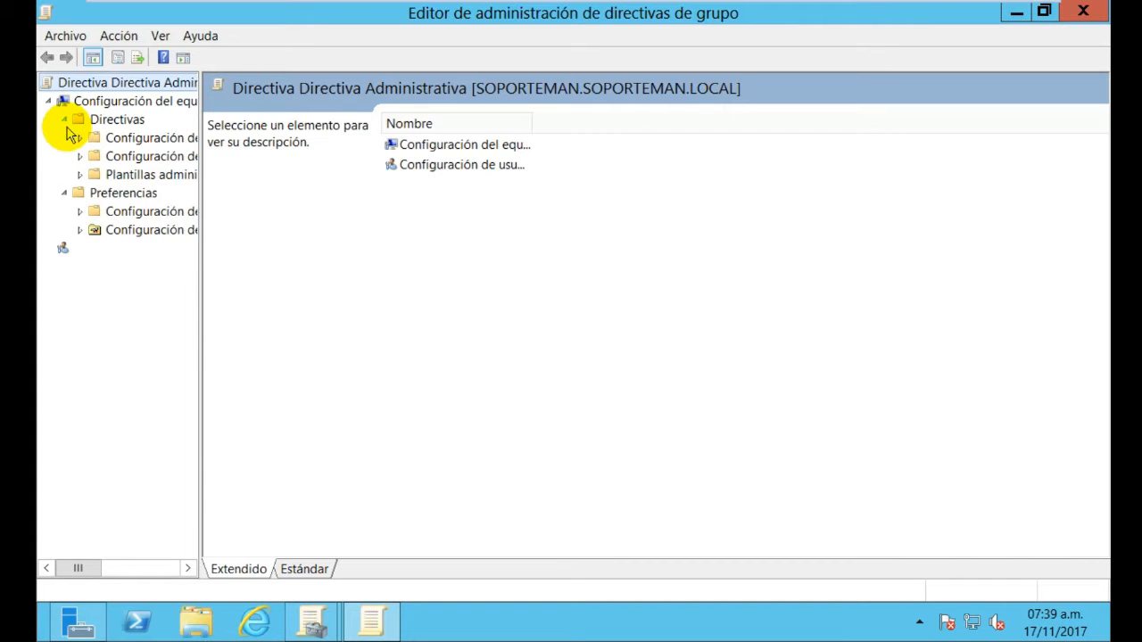
click(81, 175)
click(132, 232)
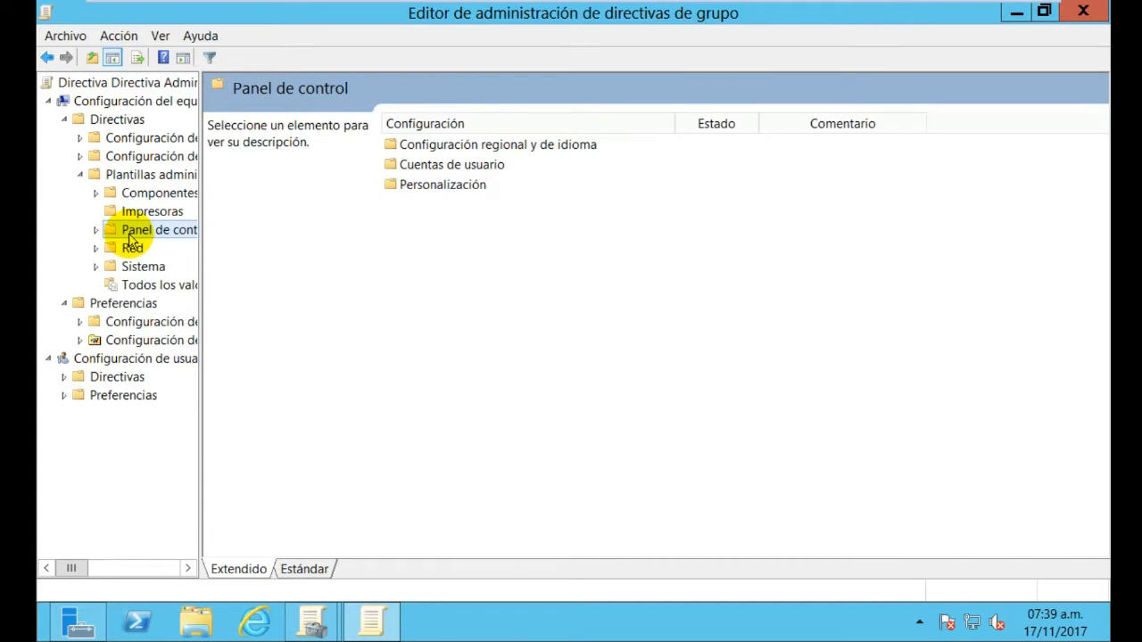
click(1083, 11)
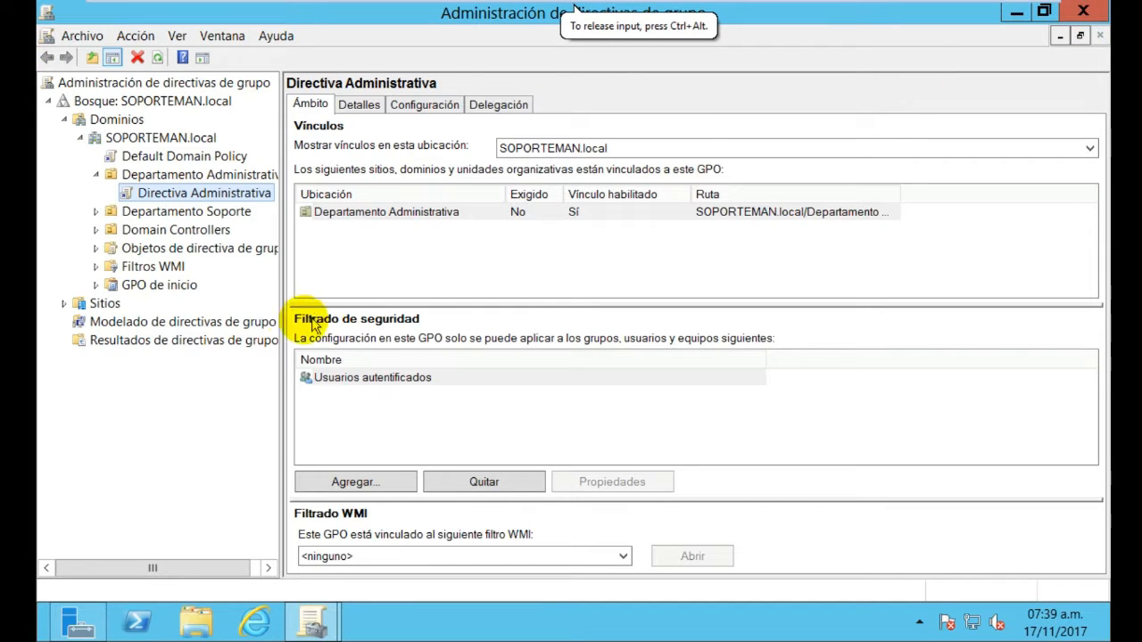
Select Directiva Soporte under Departamento Soporte, dismiss the link notice, and edit it
click(97, 212)
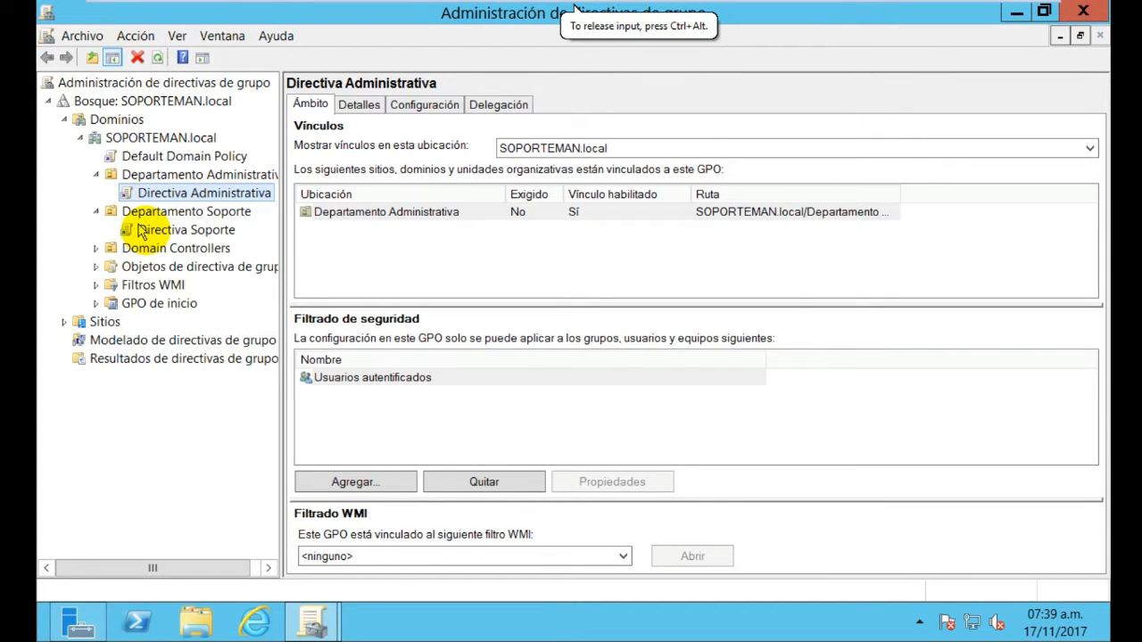
click(134, 229)
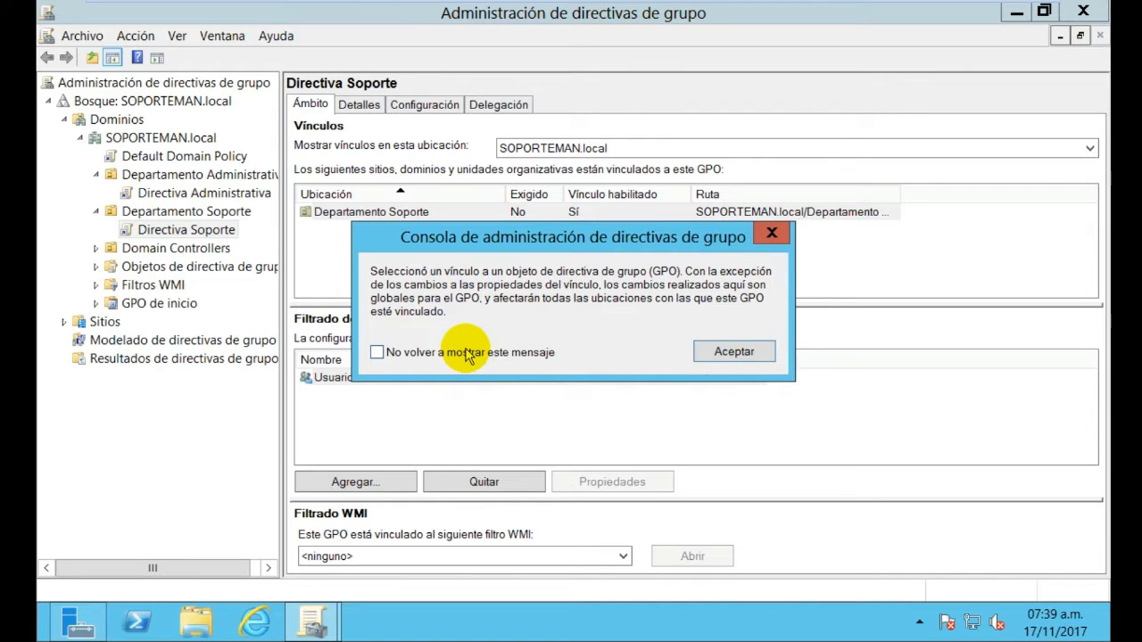
click(735, 351)
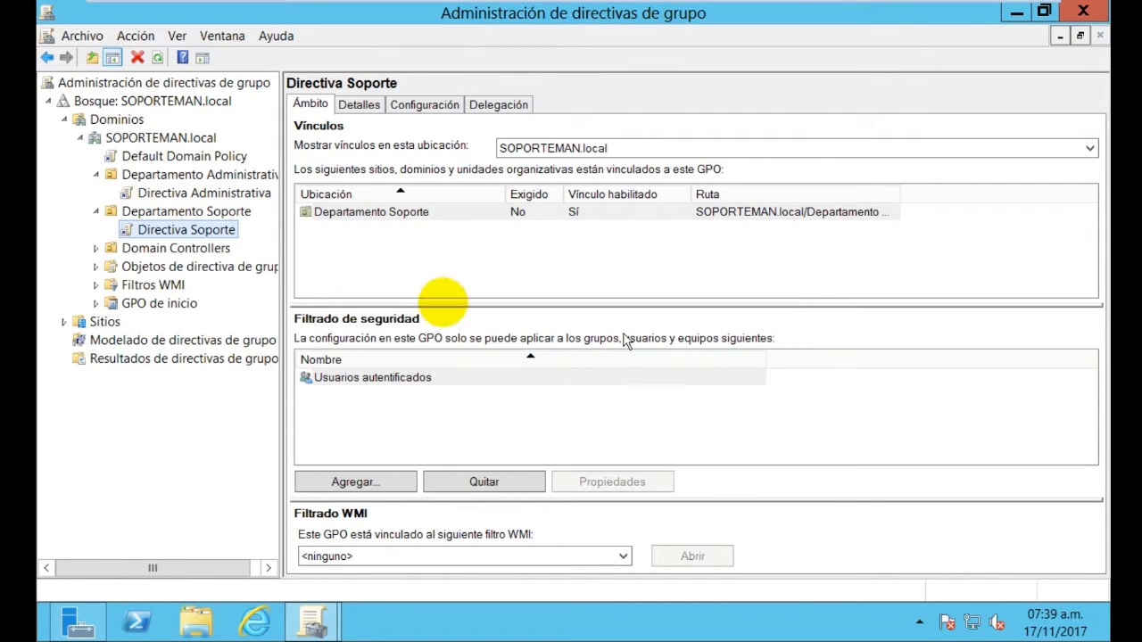
right_click(201, 232)
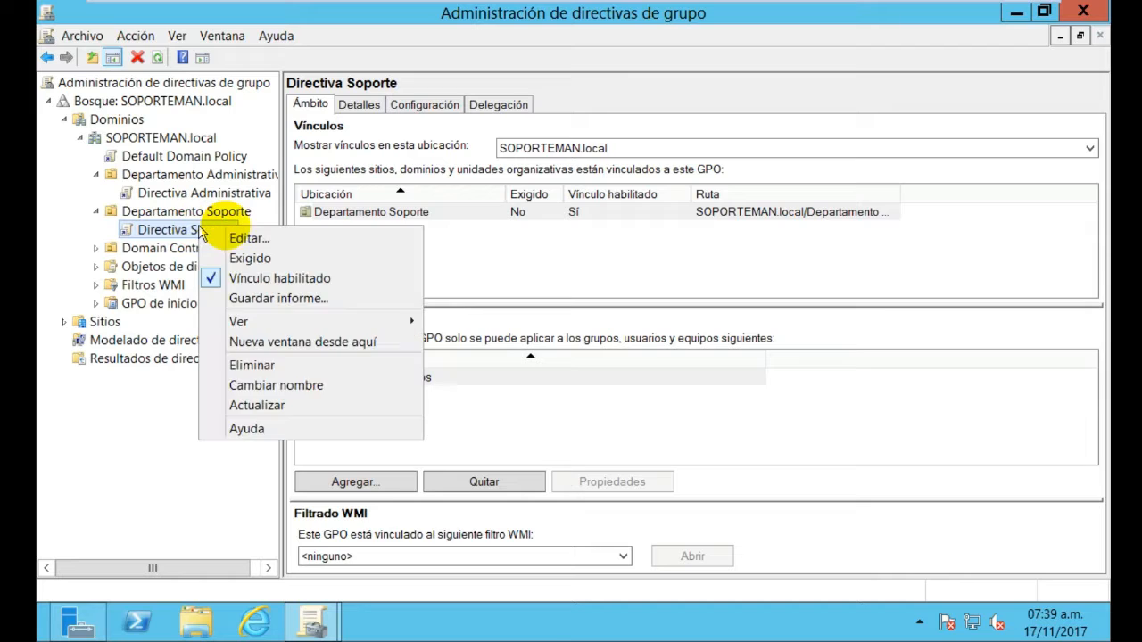
click(248, 237)
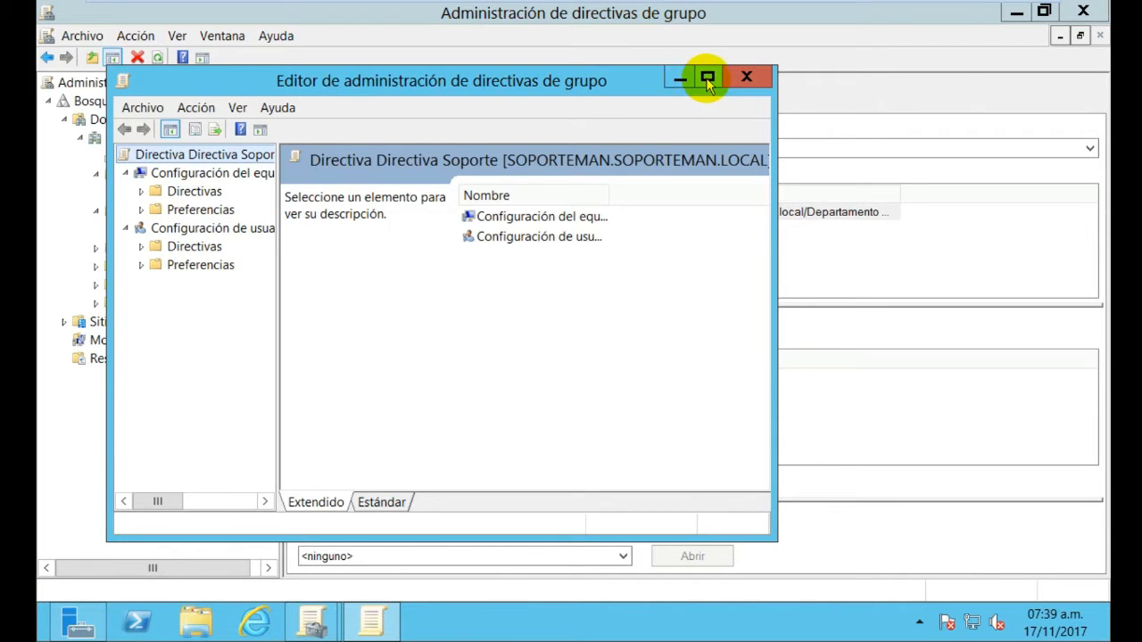
Maximize the editor and expand Directivas > Plantillas administrativas > Panel de control subfolders
click(707, 79)
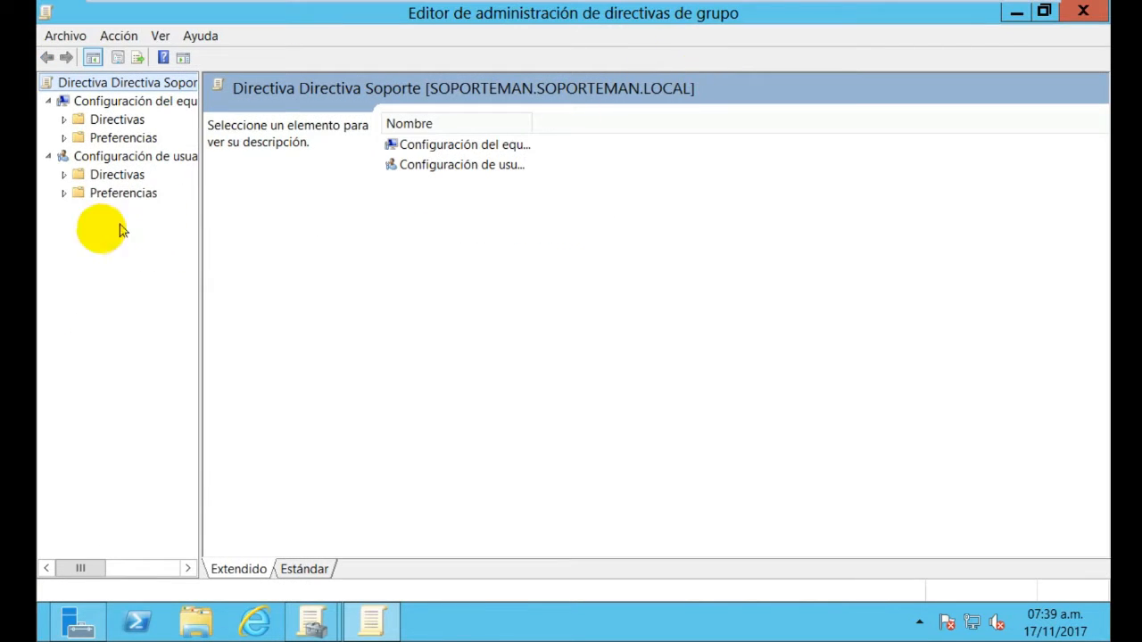
click(63, 118)
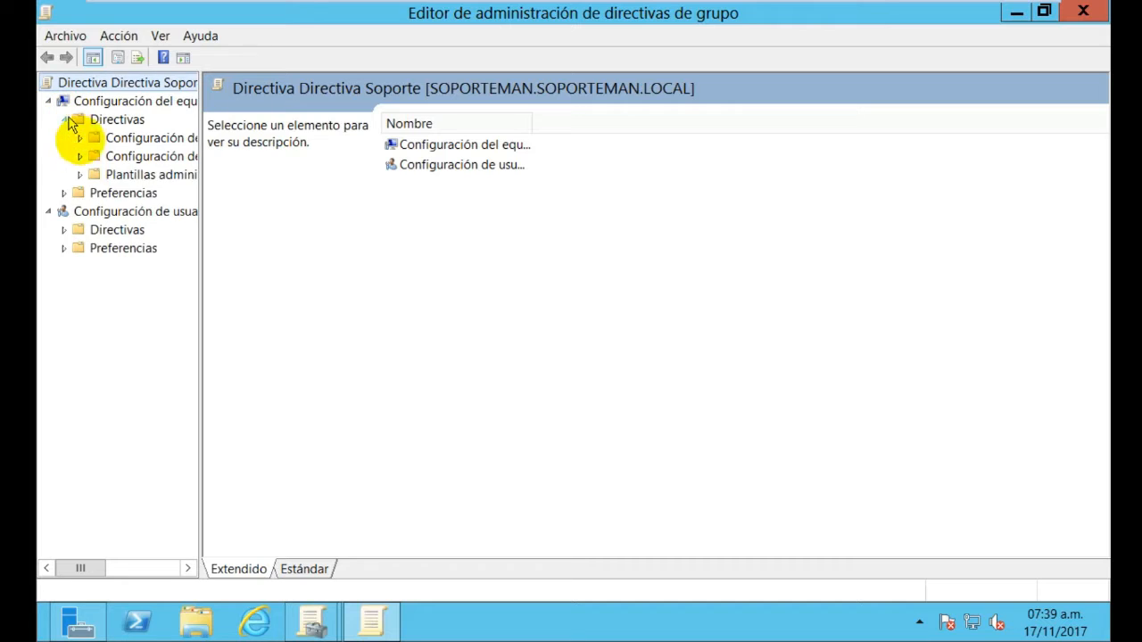
click(81, 175)
click(114, 230)
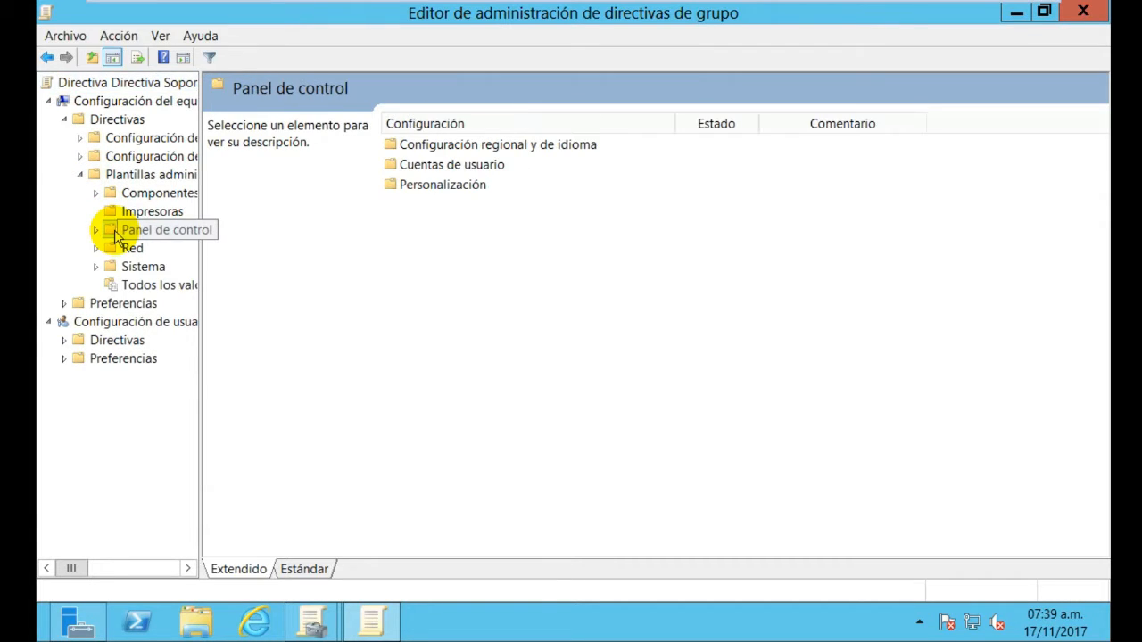
right_click(116, 237)
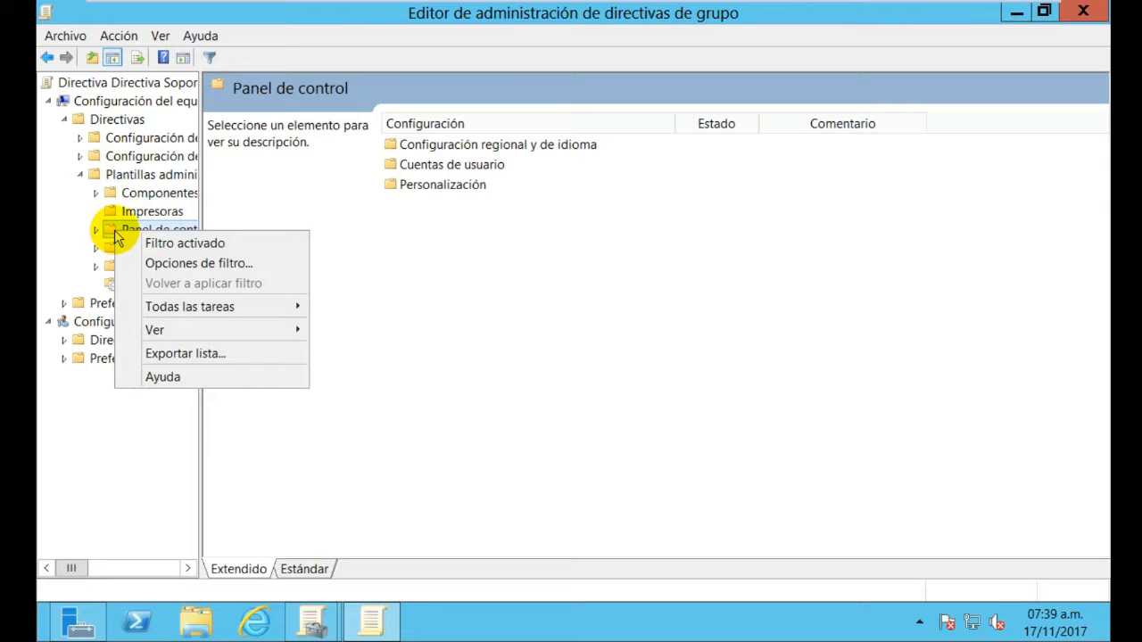
click(100, 232)
click(134, 250)
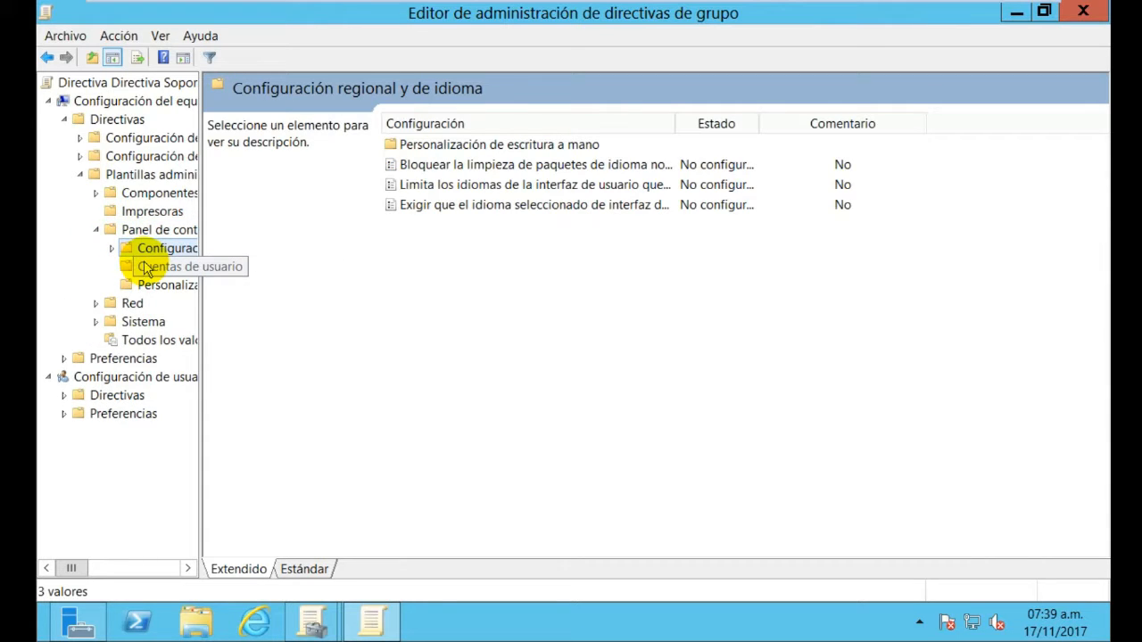
click(147, 268)
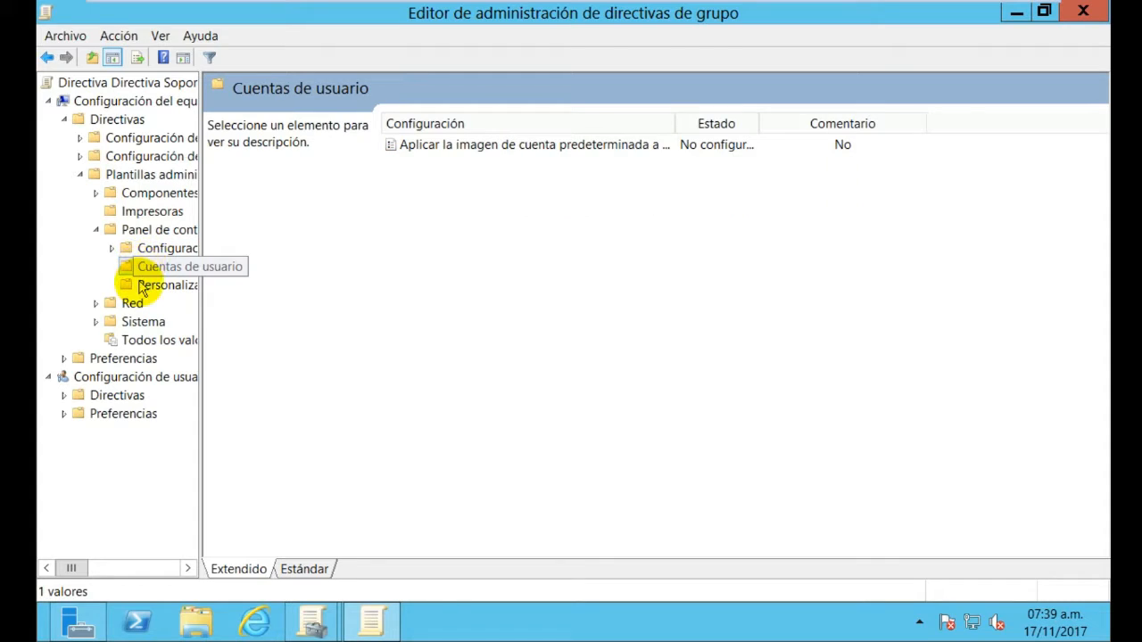
click(143, 287)
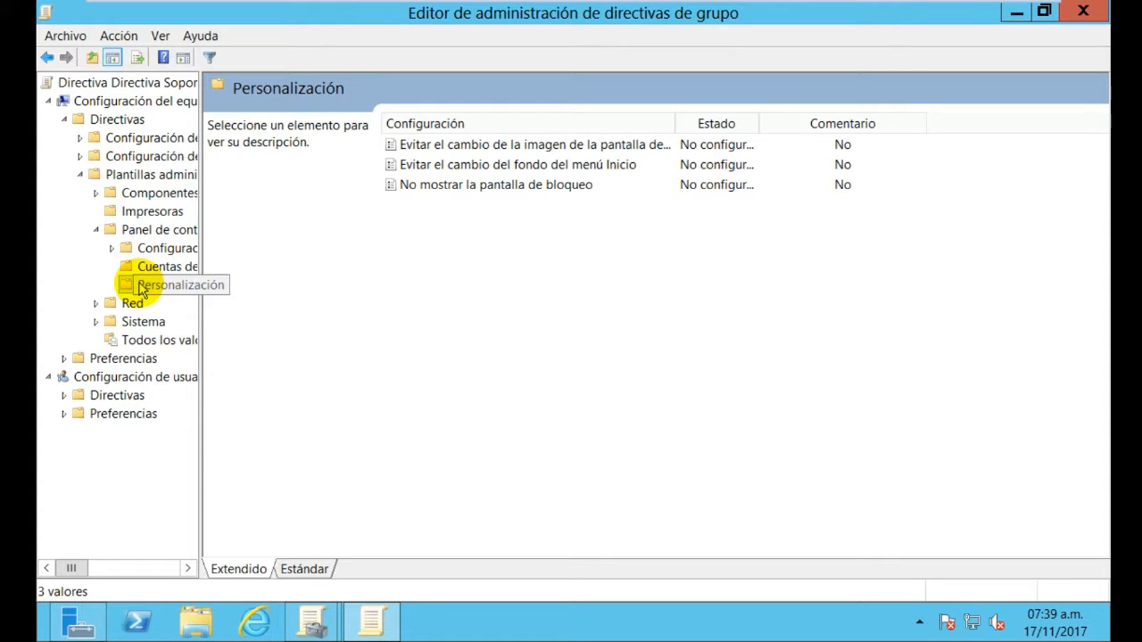
Browse Configuración regional y de idioma, Personalización de escritura a mano and Personalización policies
click(112, 249)
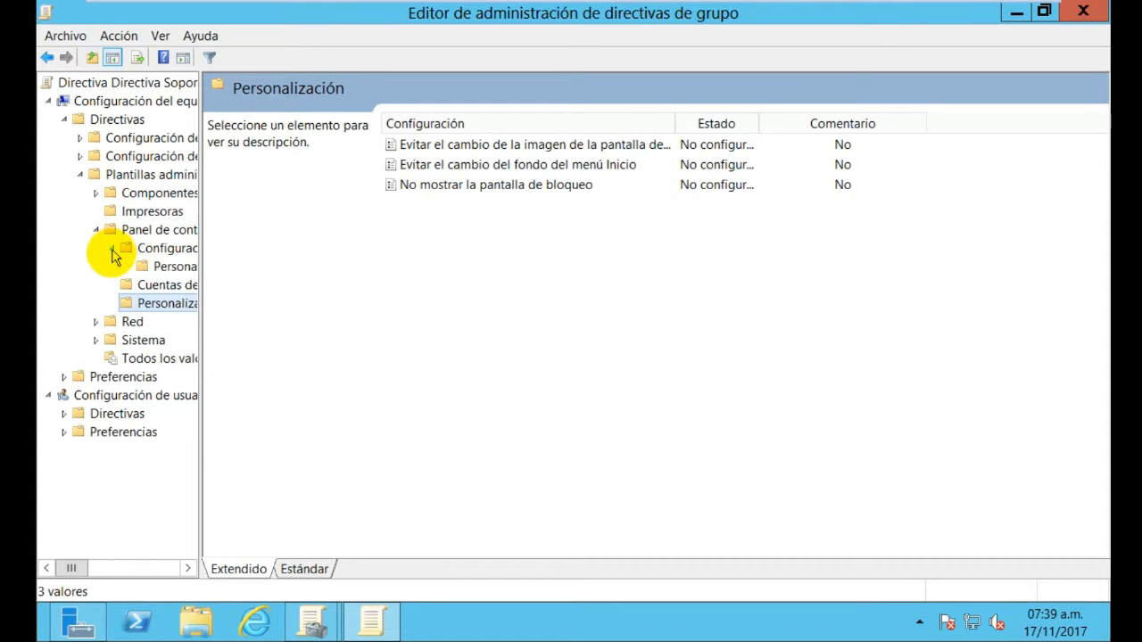
click(143, 268)
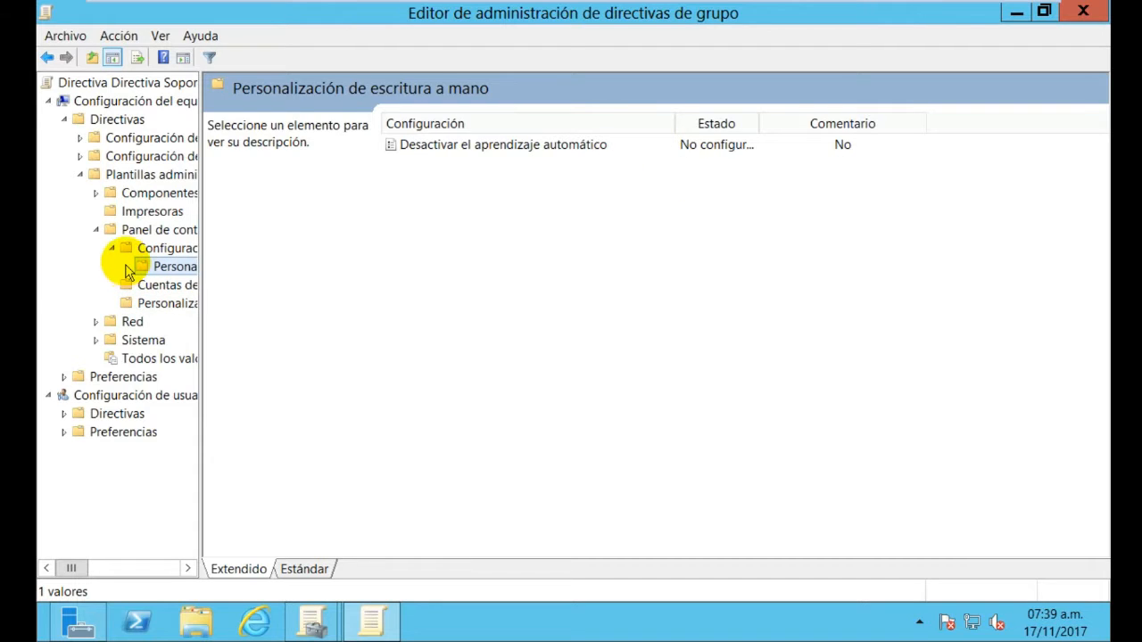
click(135, 248)
click(133, 235)
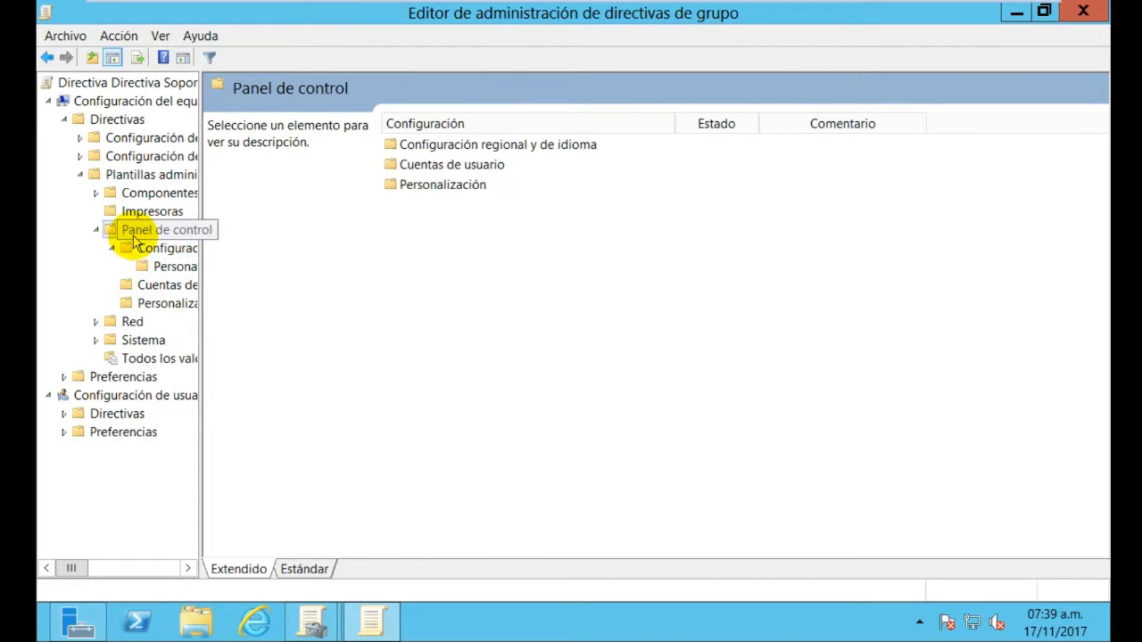
click(134, 248)
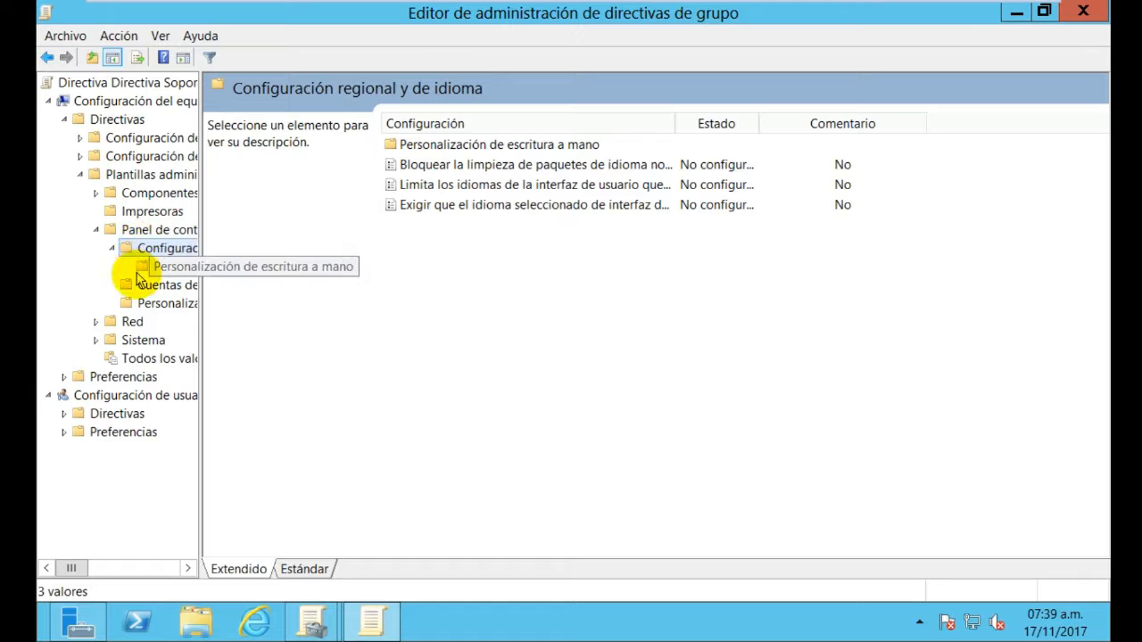
click(141, 283)
click(142, 266)
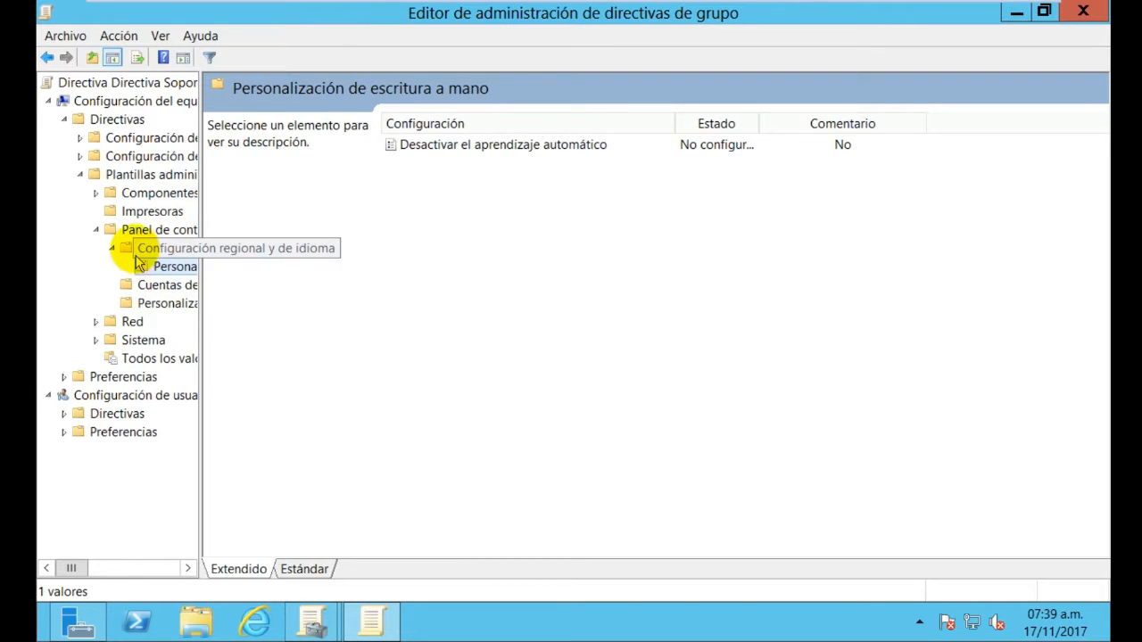
click(134, 231)
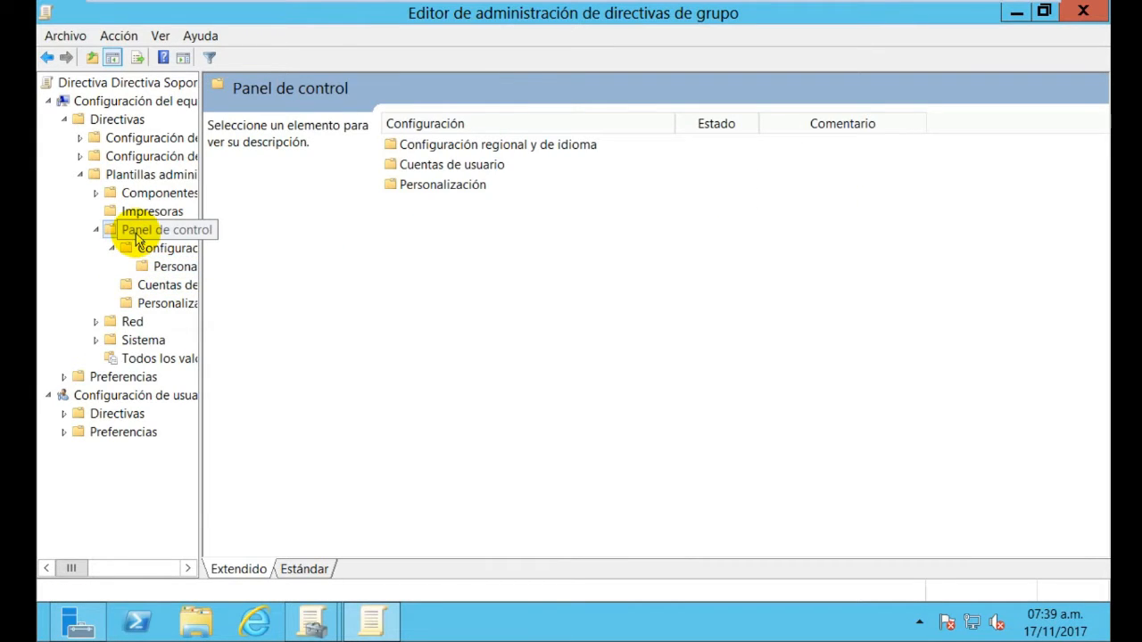
double_click(416, 184)
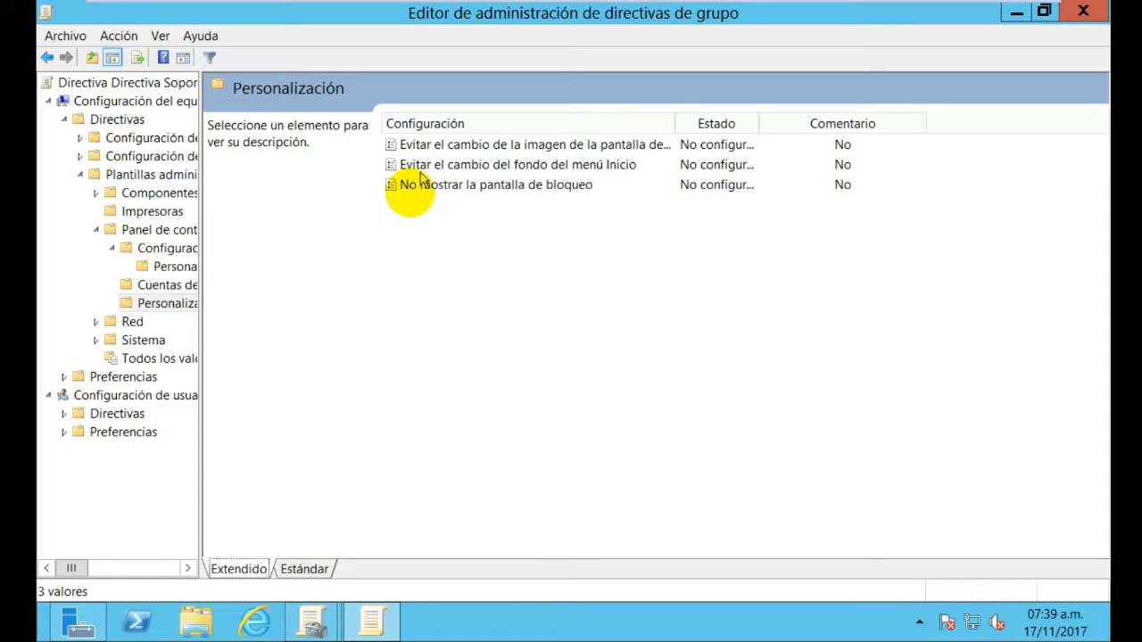
click(47, 57)
click(48, 57)
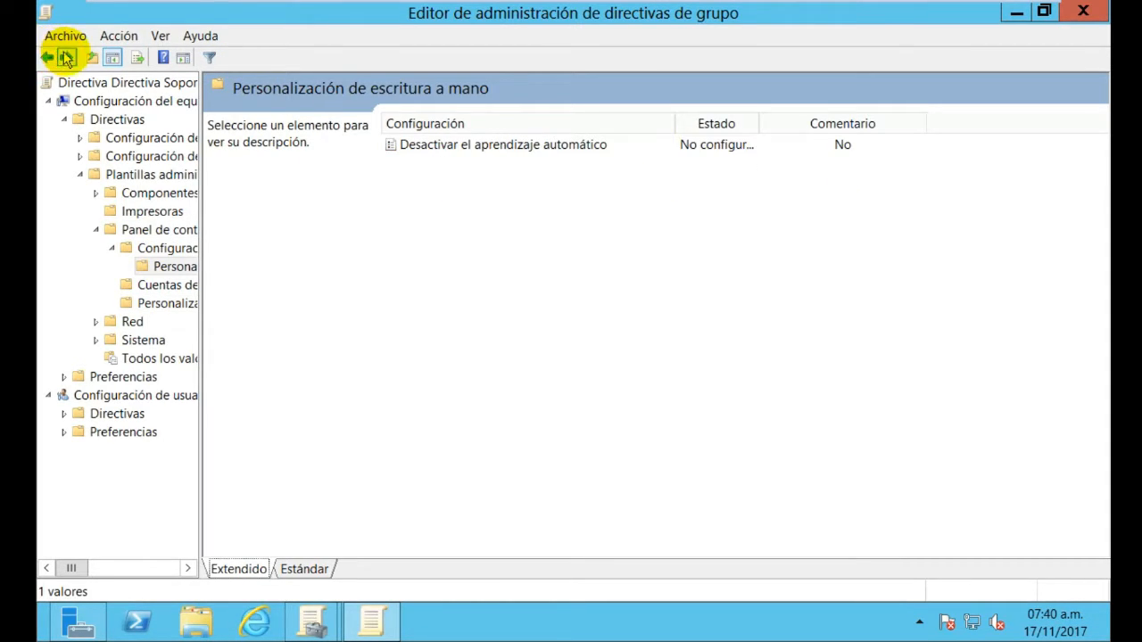
click(141, 248)
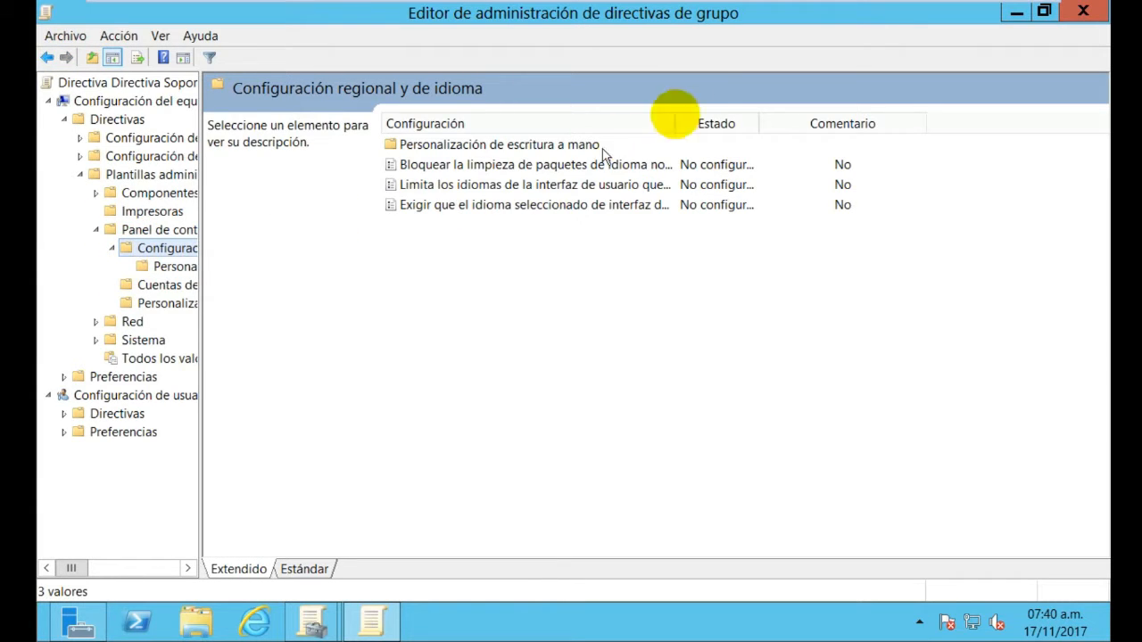
Widen the Configuración column and select the account picture policy in Cuentas de usuario
drag(676, 123, 819, 124)
click(810, 143)
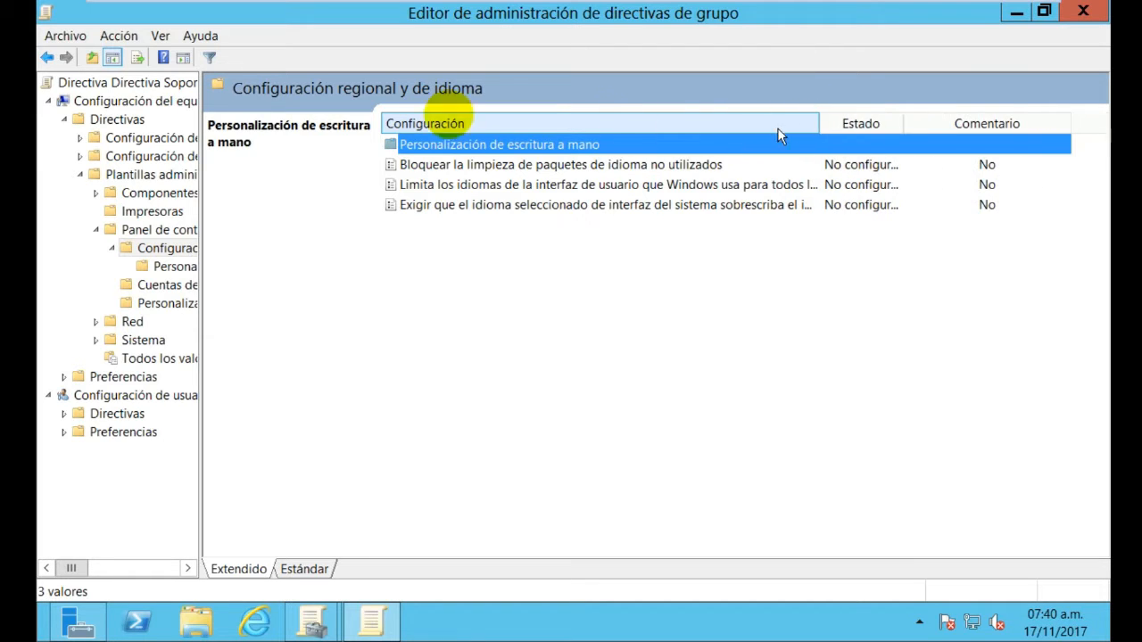
click(114, 231)
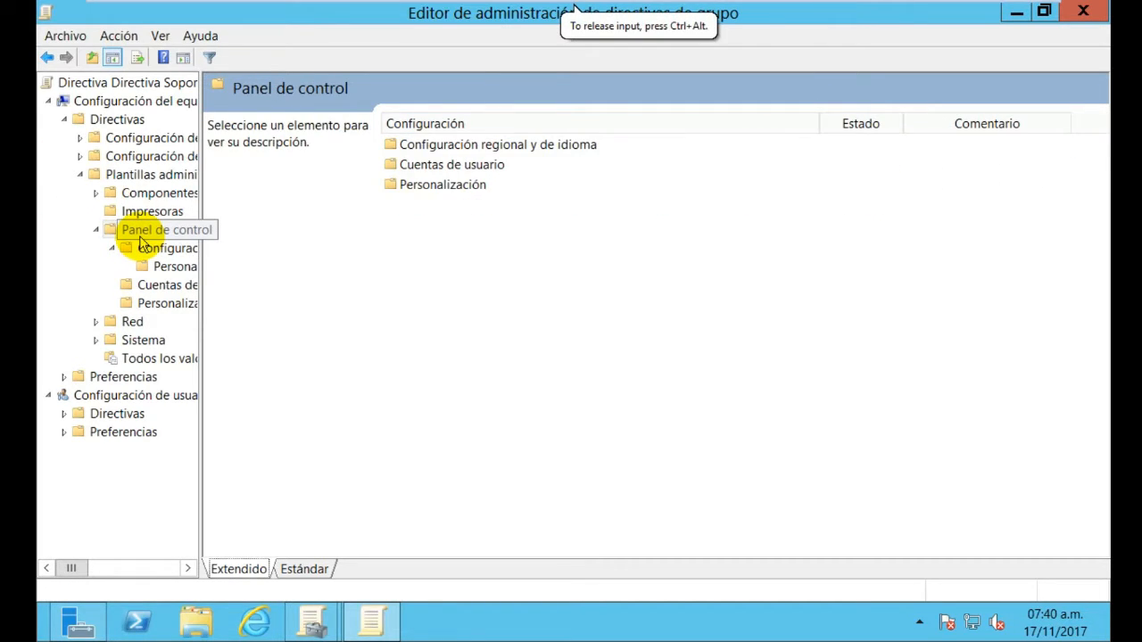
click(408, 145)
double_click(416, 164)
click(426, 149)
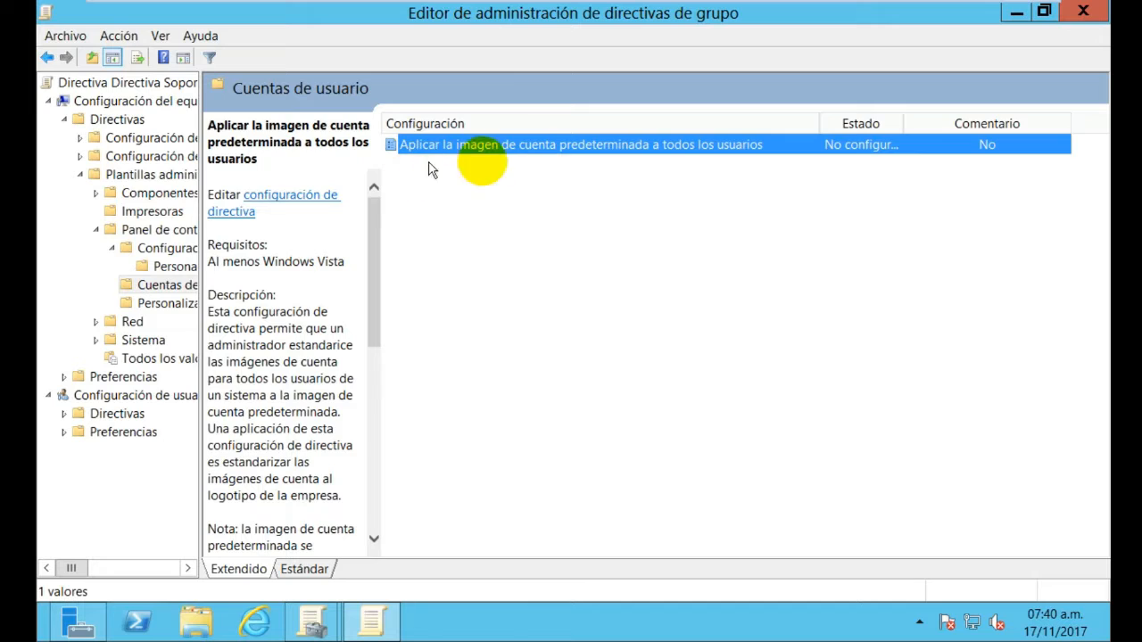
Set Directiva Soporte's default account picture policy to Habilitada and apply it
right_click(528, 154)
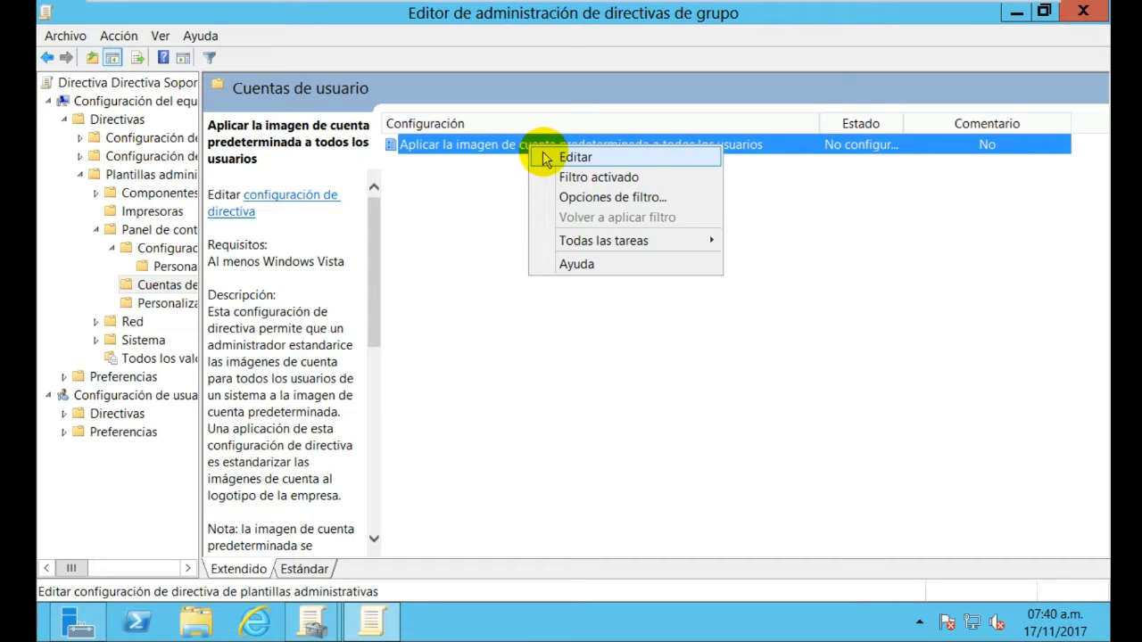
click(536, 159)
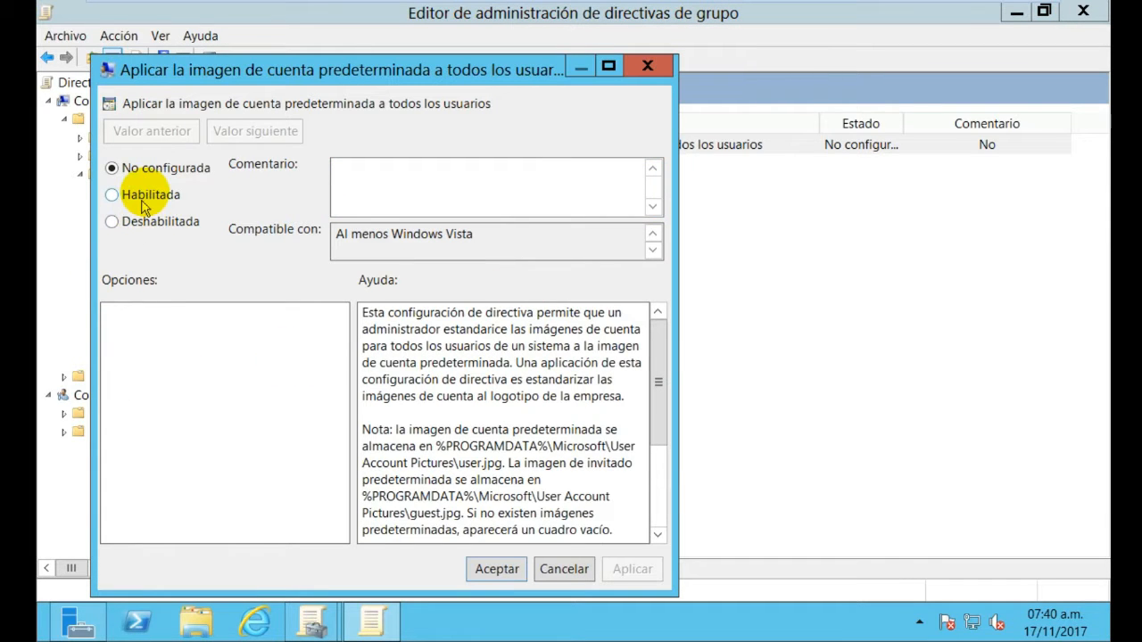
click(147, 196)
click(632, 571)
click(500, 569)
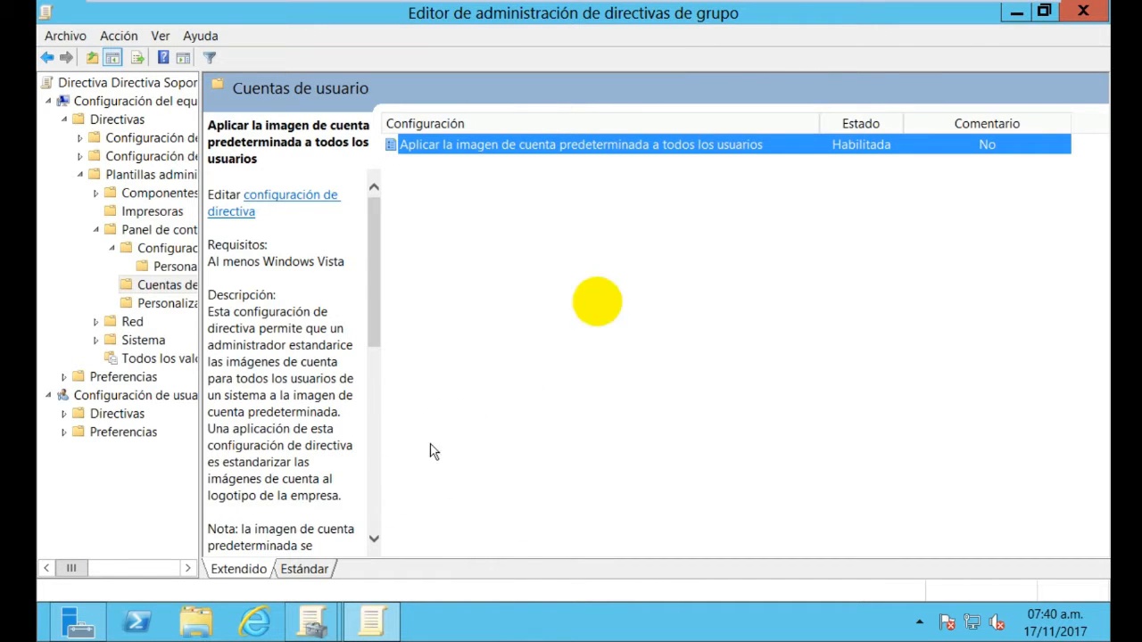
Close the Soporte editor and open Directiva Administrativa for editing
click(1085, 13)
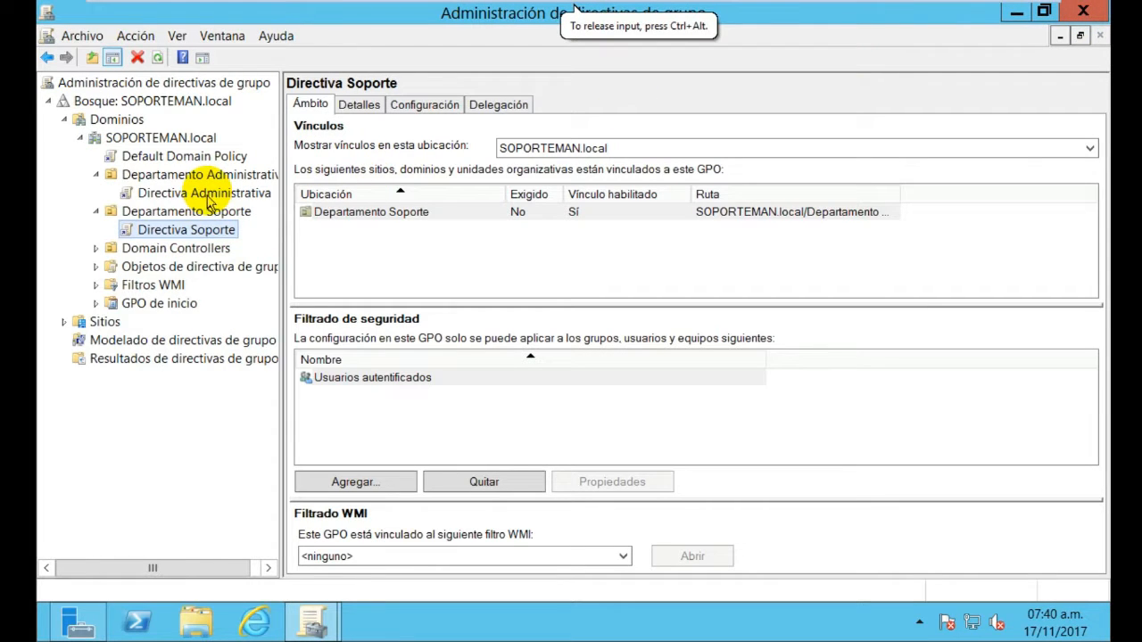
click(209, 195)
right_click(207, 192)
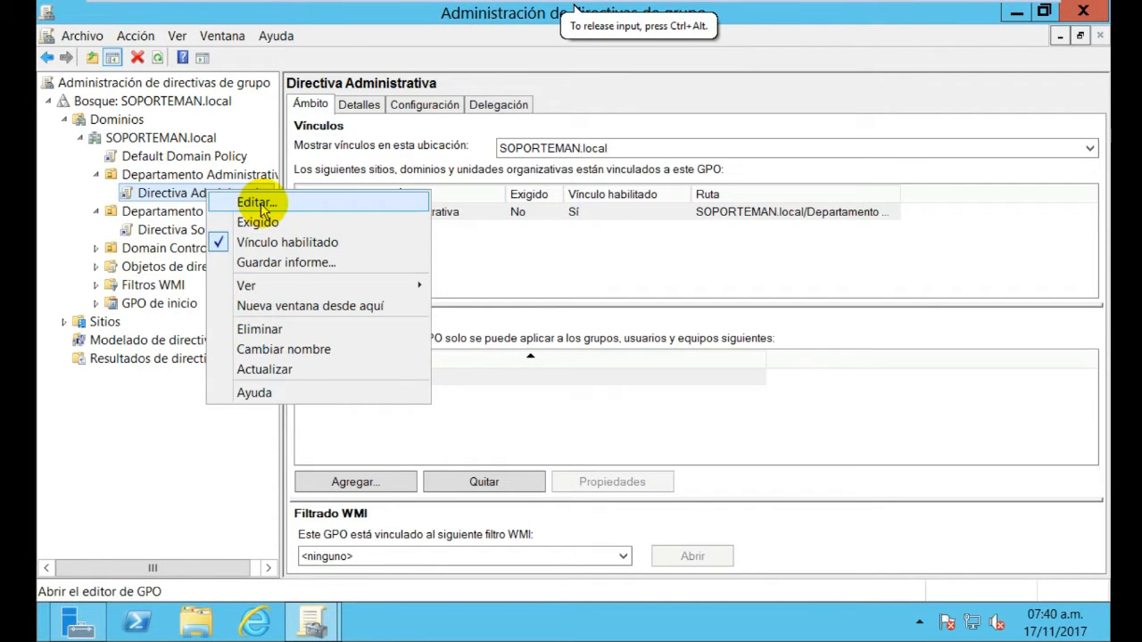
click(261, 205)
Expand Directivas > Plantillas administrativas > Panel de control in a maximized editor with wider tree pane
click(140, 210)
click(157, 229)
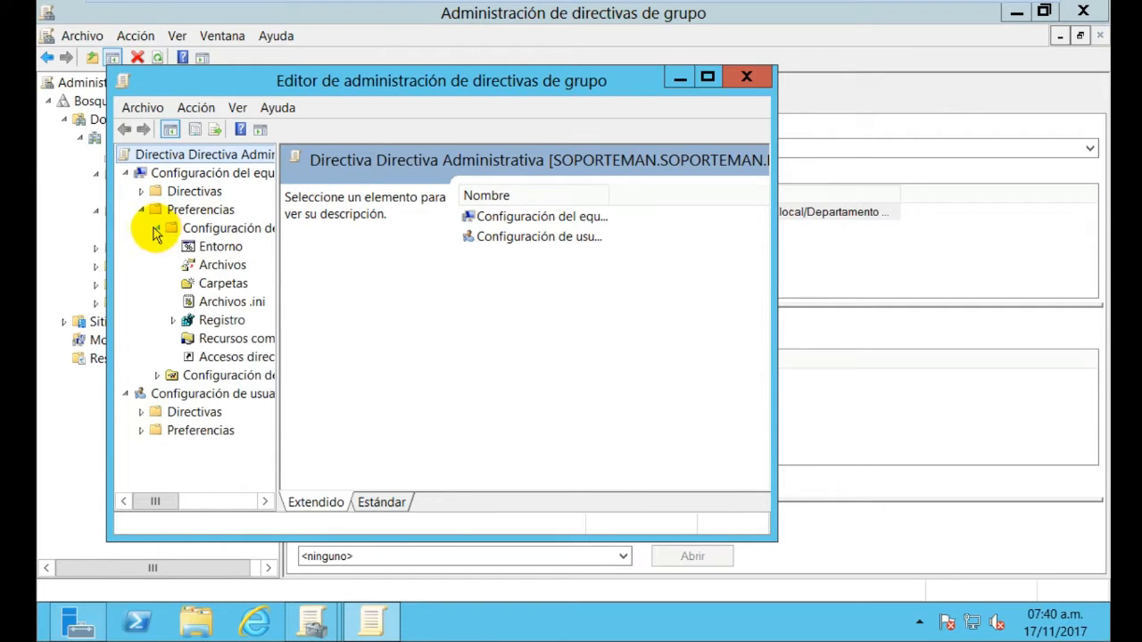
click(140, 192)
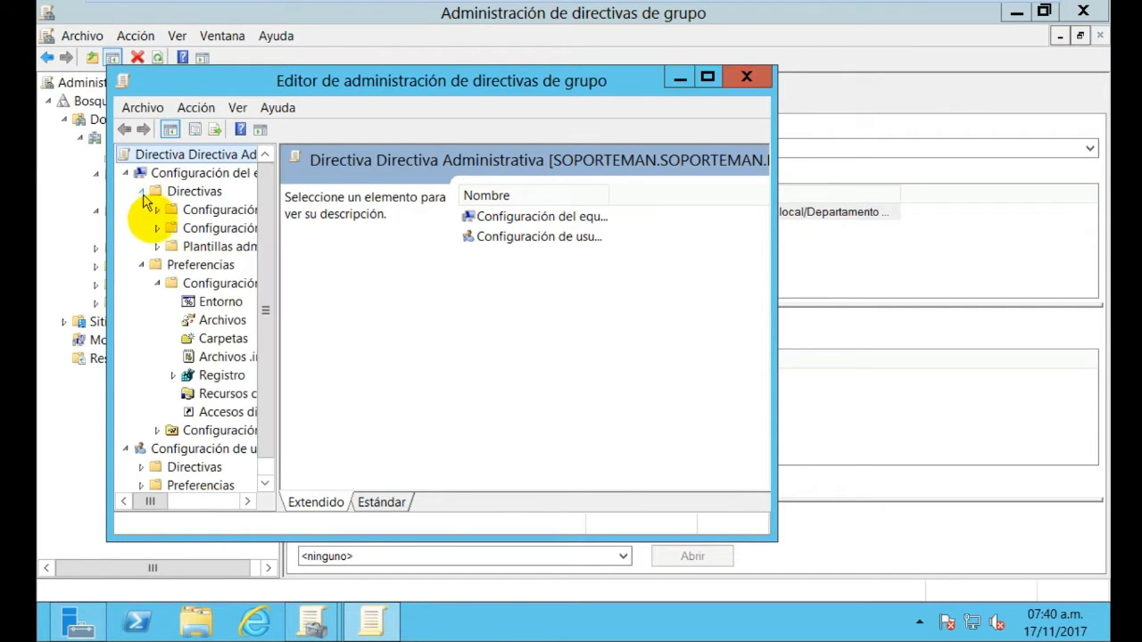
click(157, 247)
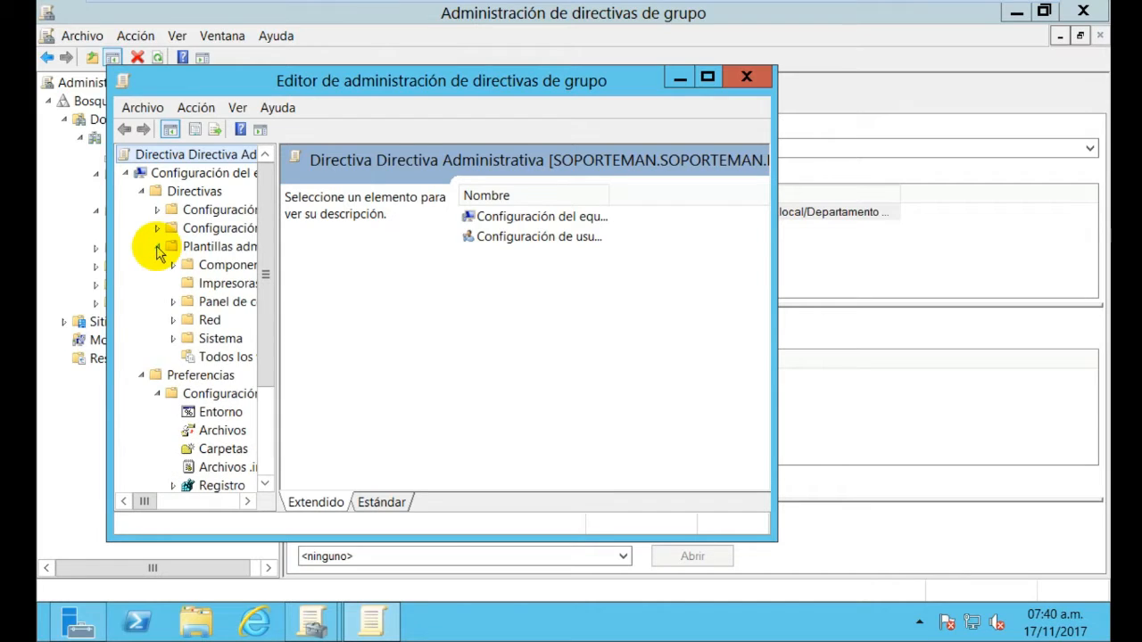
click(229, 302)
click(704, 79)
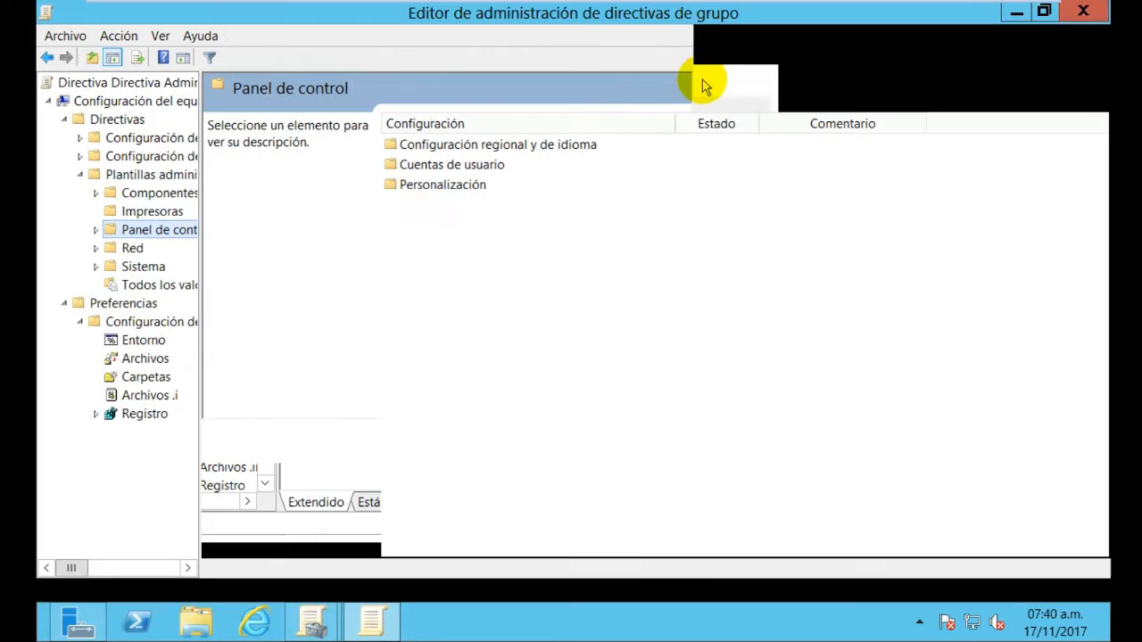
click(98, 231)
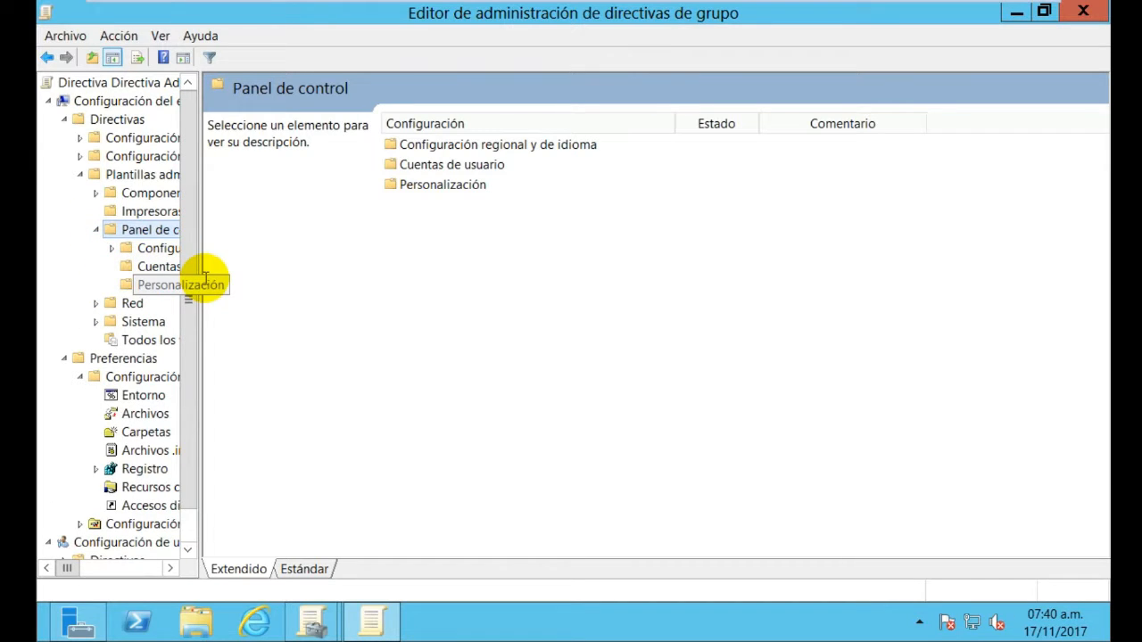
drag(200, 278, 277, 291)
Browse the Panel de control subfolders, widen the Configuración column, and end on Cuentas de usuario
double_click(524, 186)
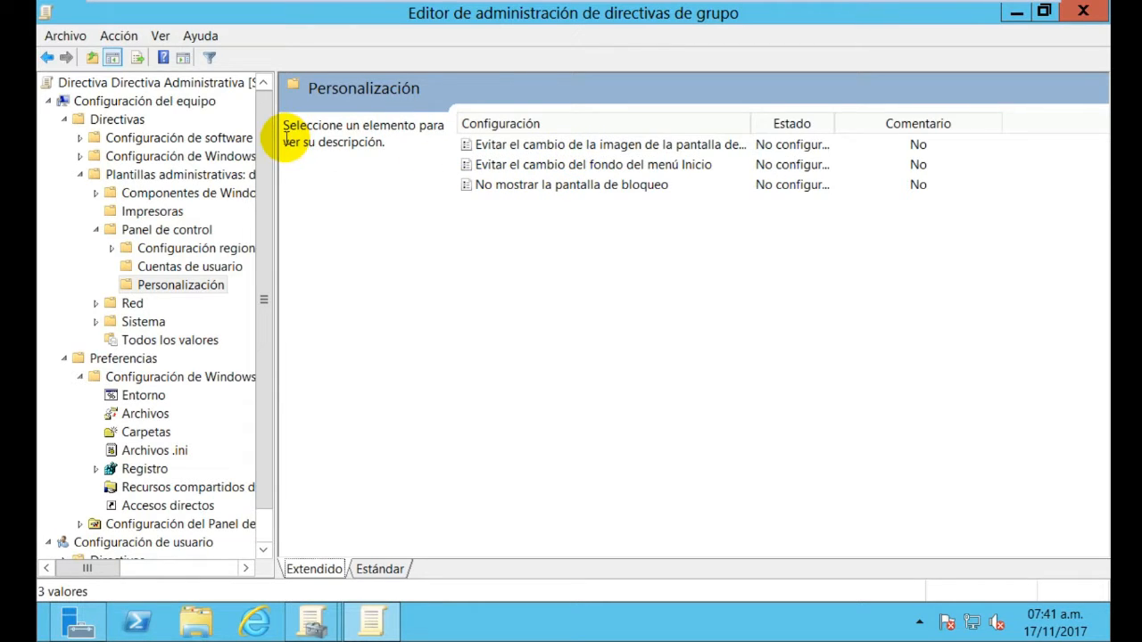
click(200, 267)
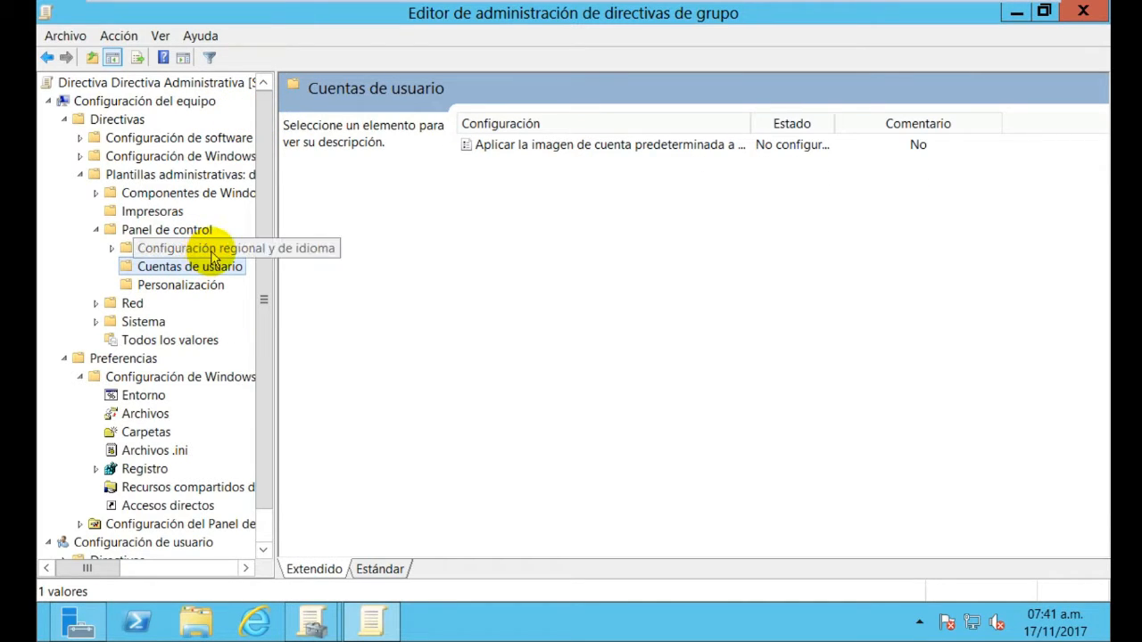
click(213, 251)
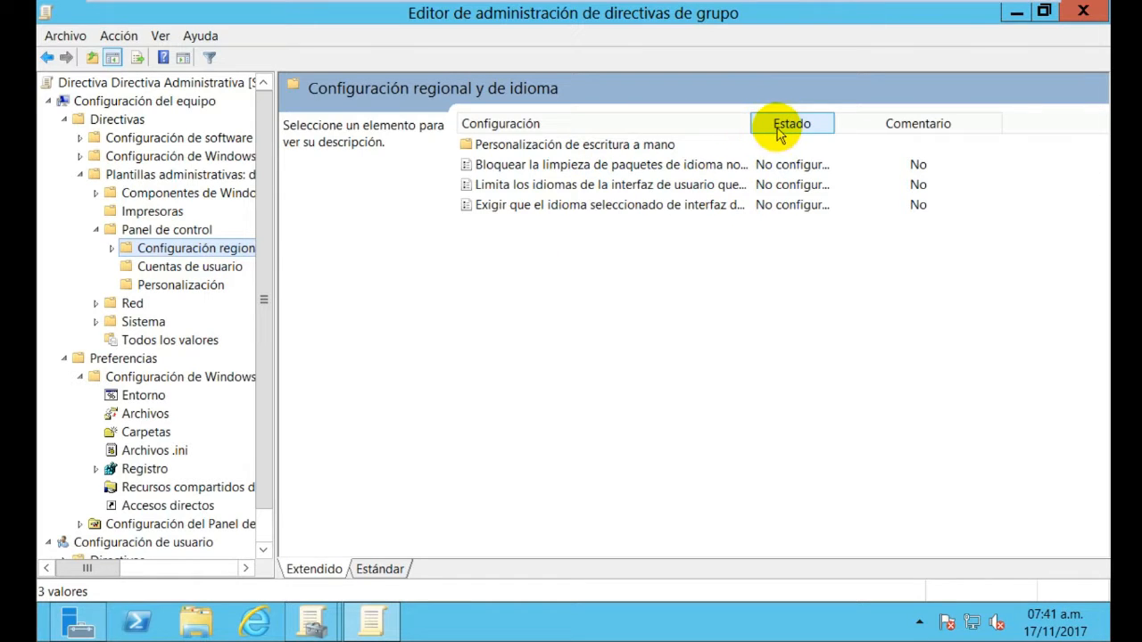
drag(752, 123, 803, 123)
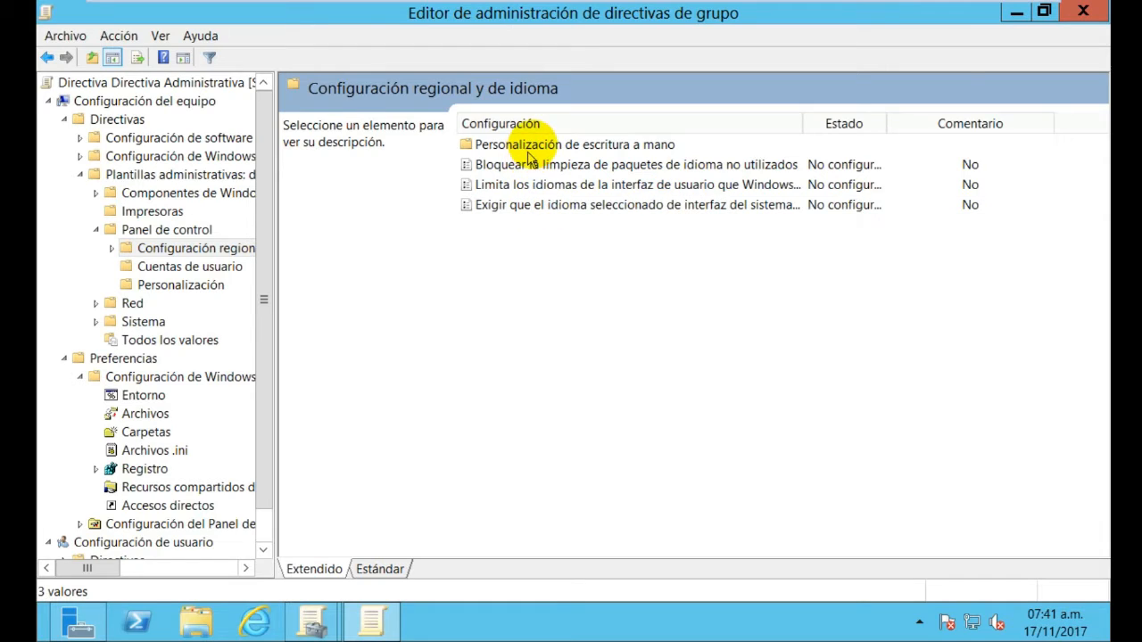
double_click(533, 145)
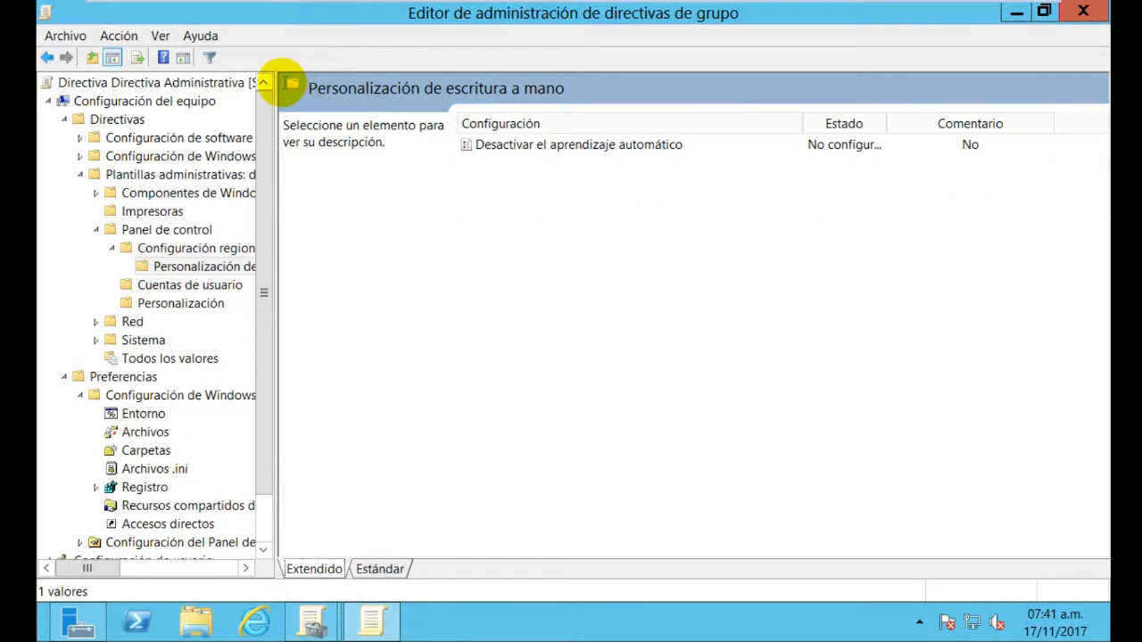
click(112, 249)
click(110, 249)
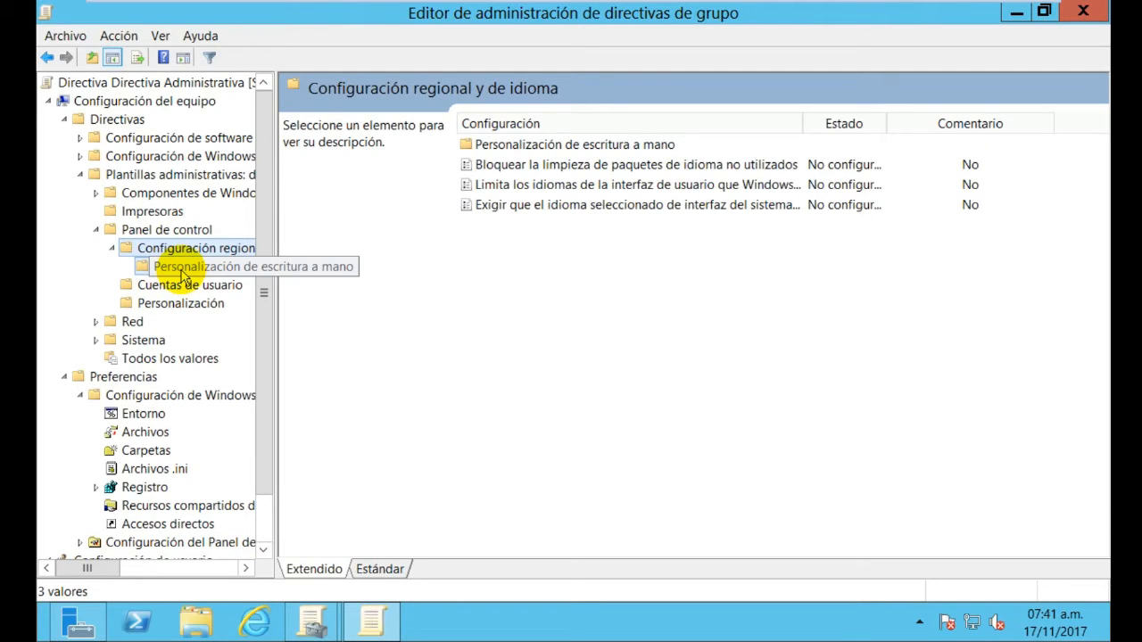
click(182, 272)
click(189, 252)
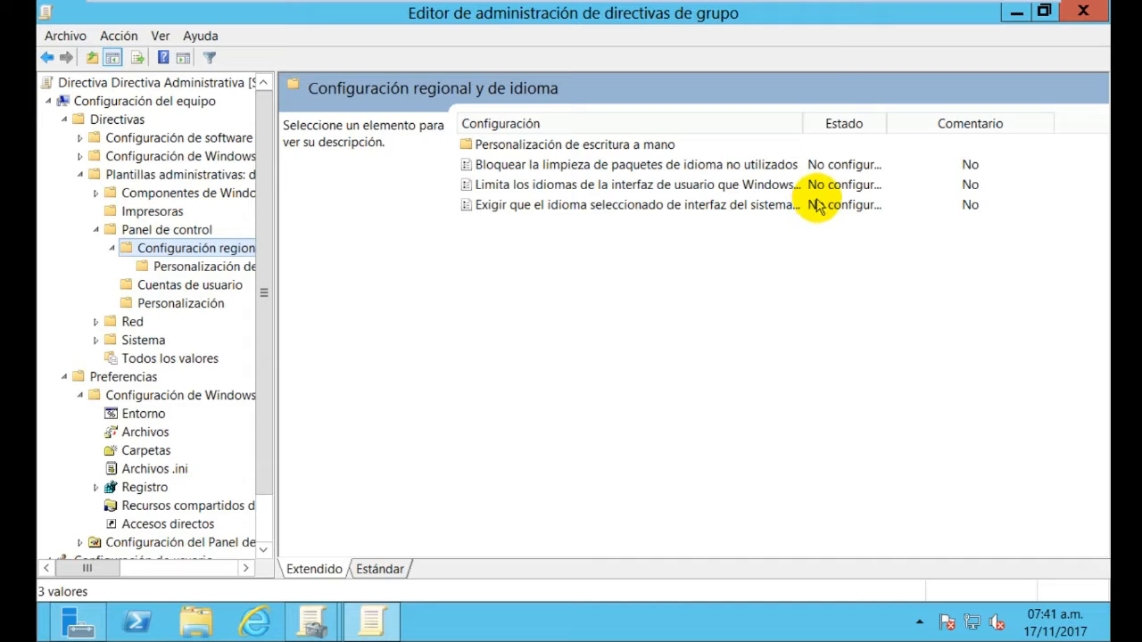
drag(802, 123, 844, 125)
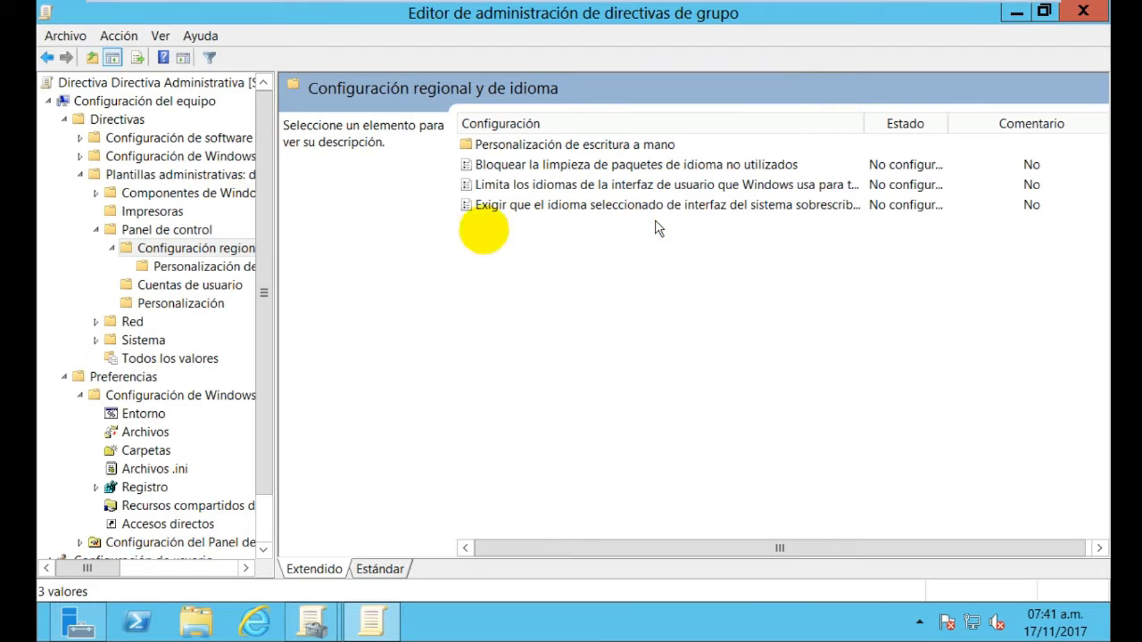
click(196, 270)
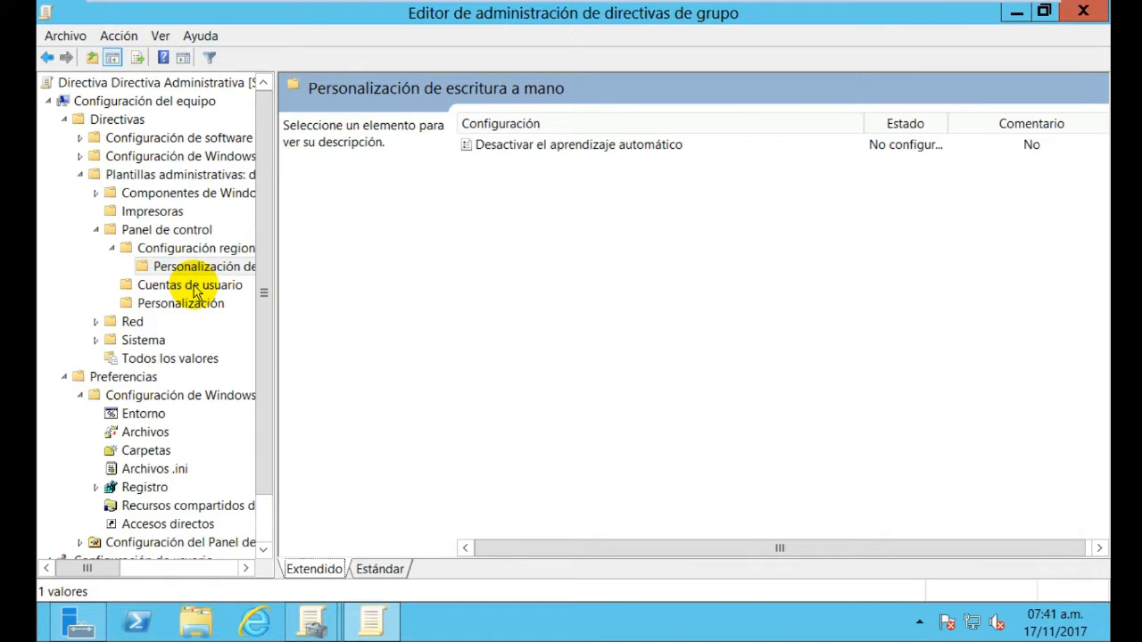
click(195, 289)
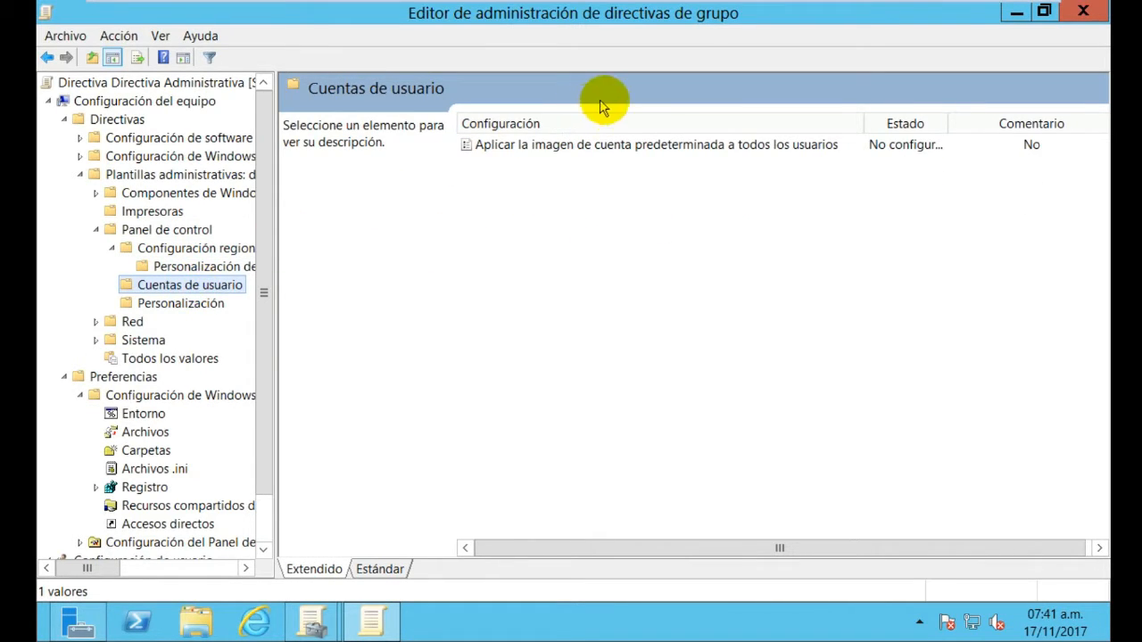
Enable 'Aplicar la imagen de cuenta predeterminada a todos los usuarios' and close the editor
click(612, 146)
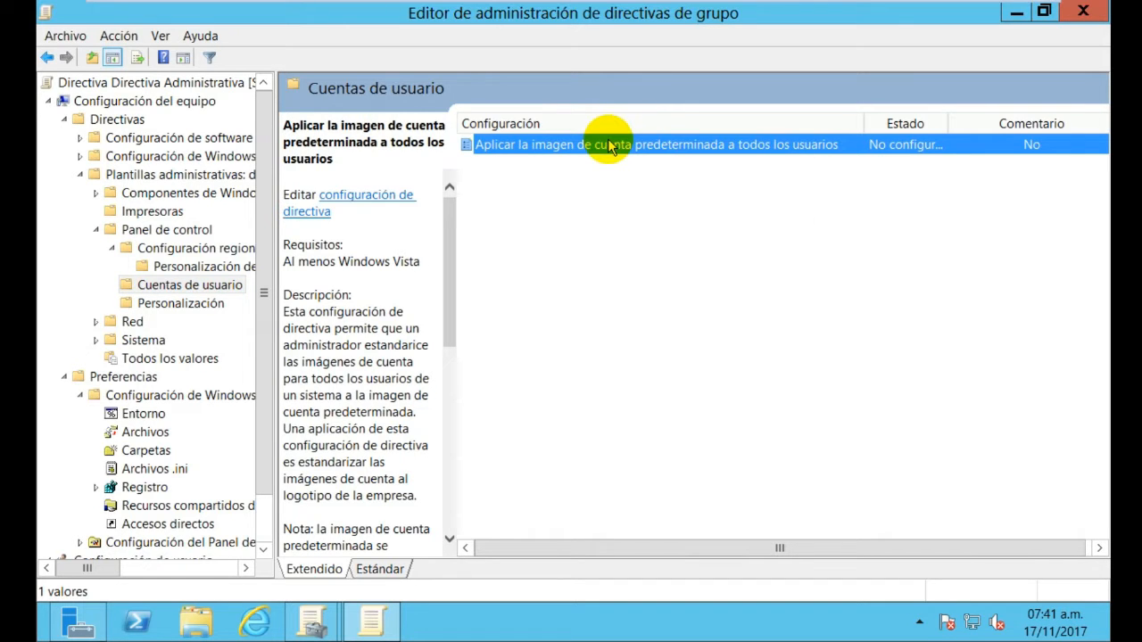
right_click(614, 147)
click(667, 152)
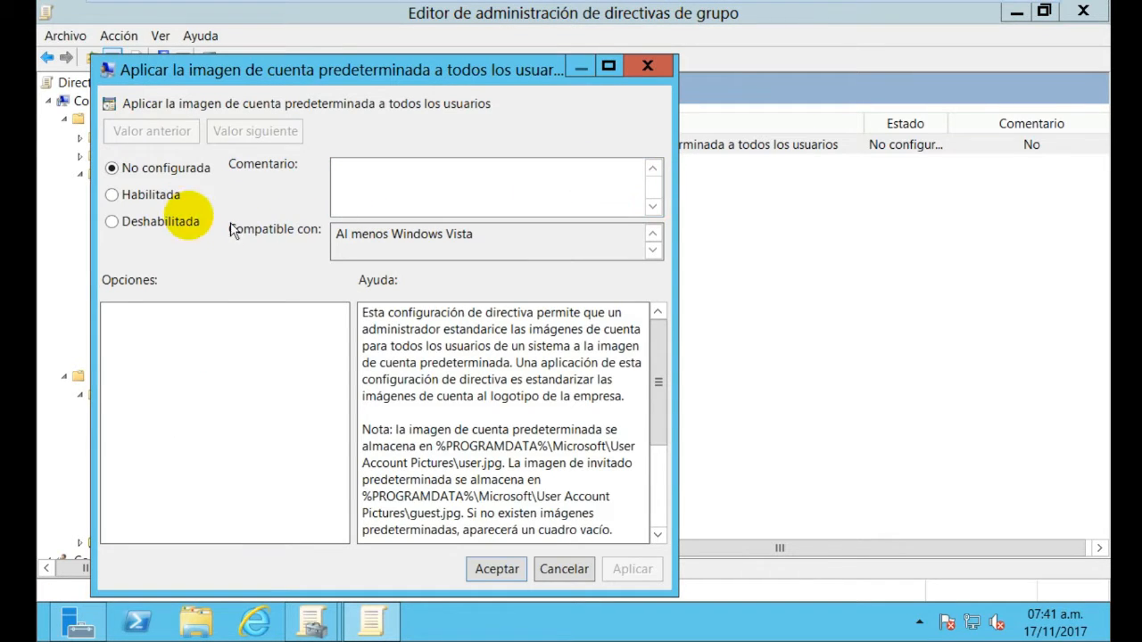
click(151, 194)
click(632, 569)
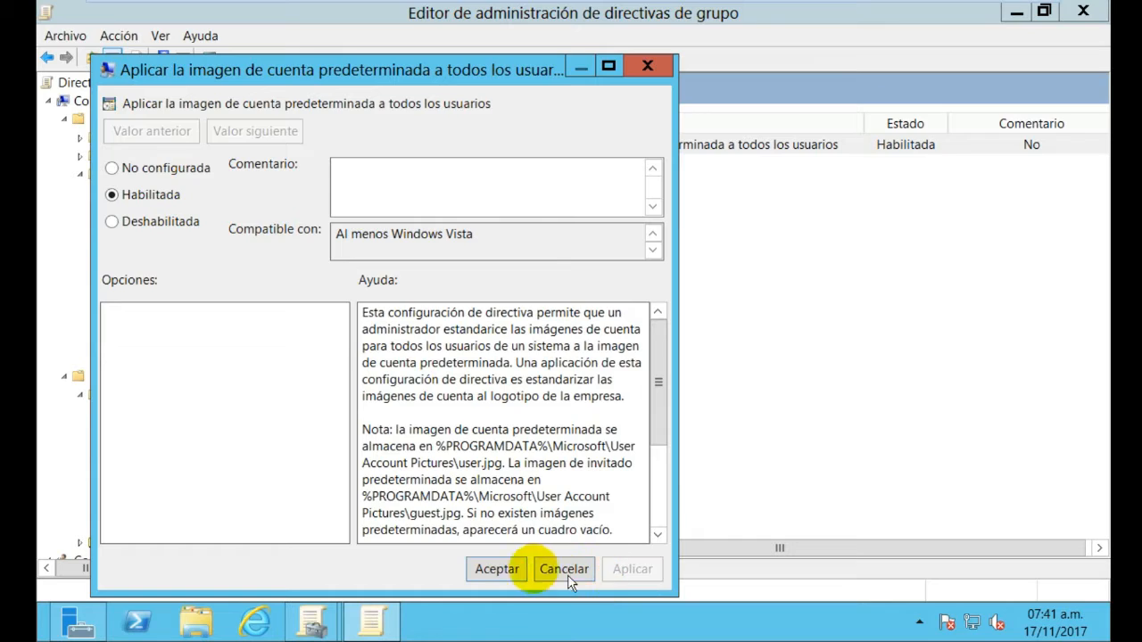
click(496, 571)
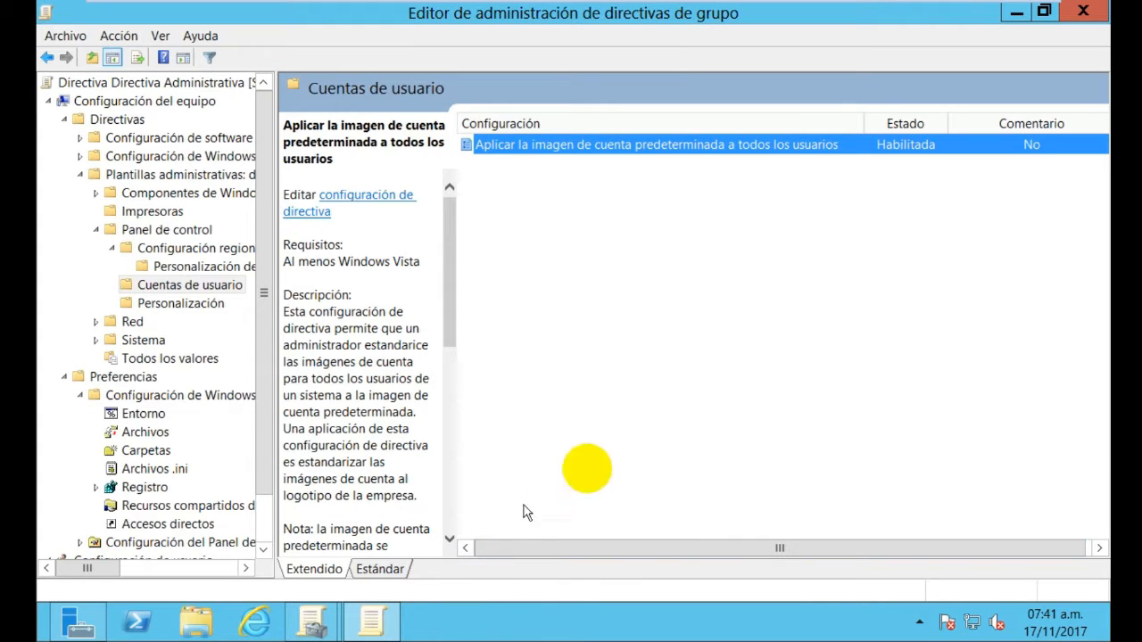
click(1085, 11)
Close Group Policy Management and start a role-based Add Roles and Features wizard on this server
click(1084, 11)
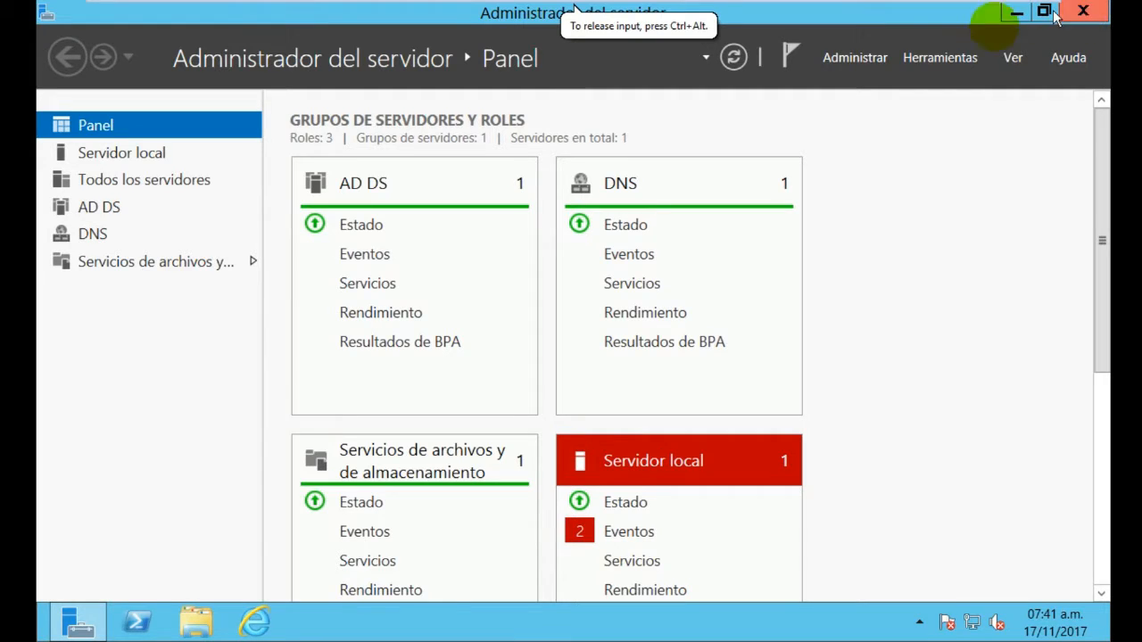
click(874, 61)
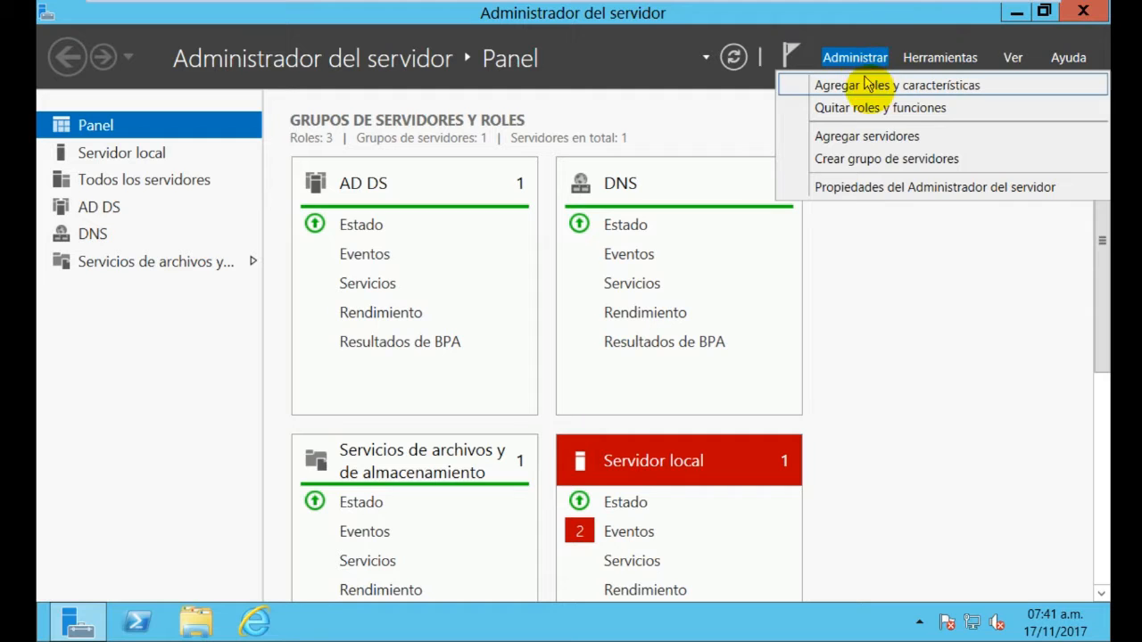
click(868, 86)
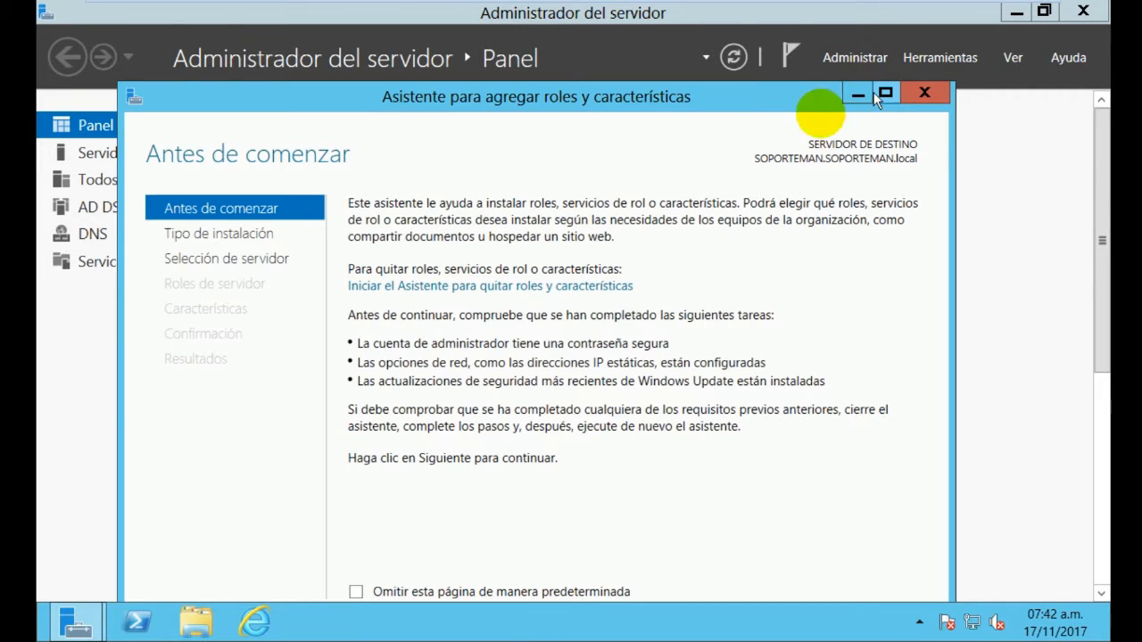
drag(571, 96, 567, 7)
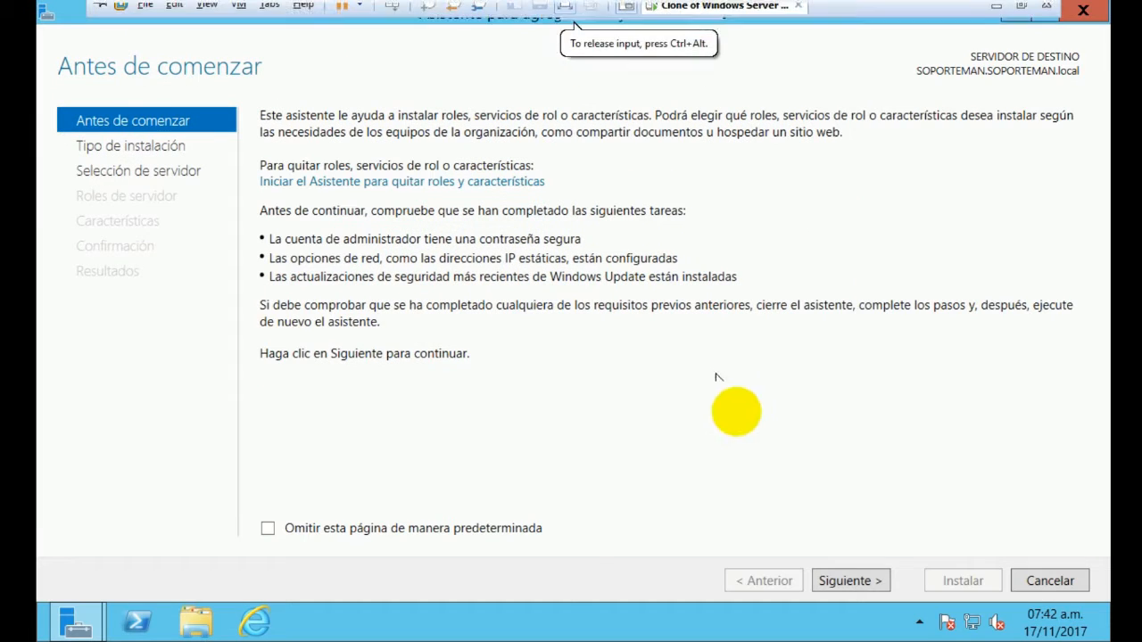
click(854, 587)
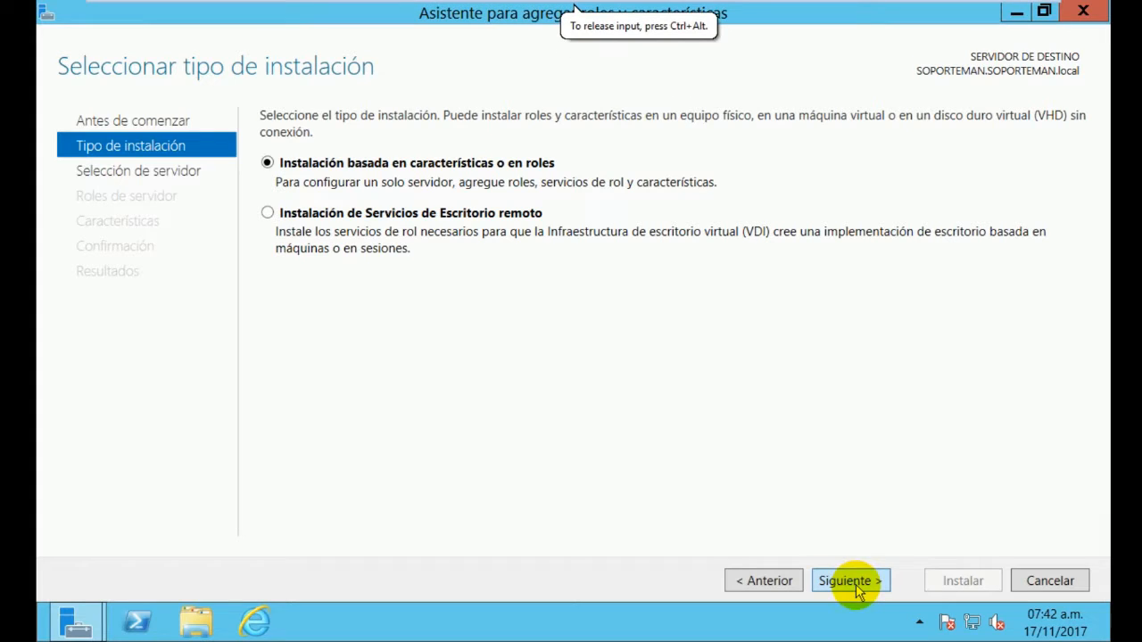
click(858, 593)
click(849, 591)
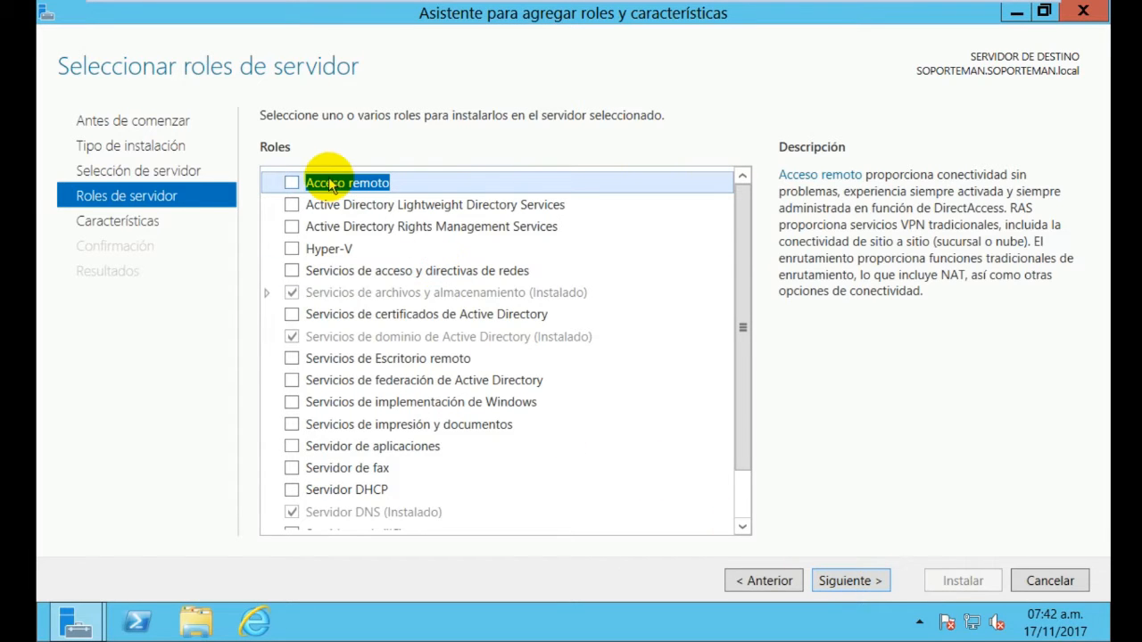
Install Acceso remoto with its required features, Enrutamiento, and default web server services
click(294, 186)
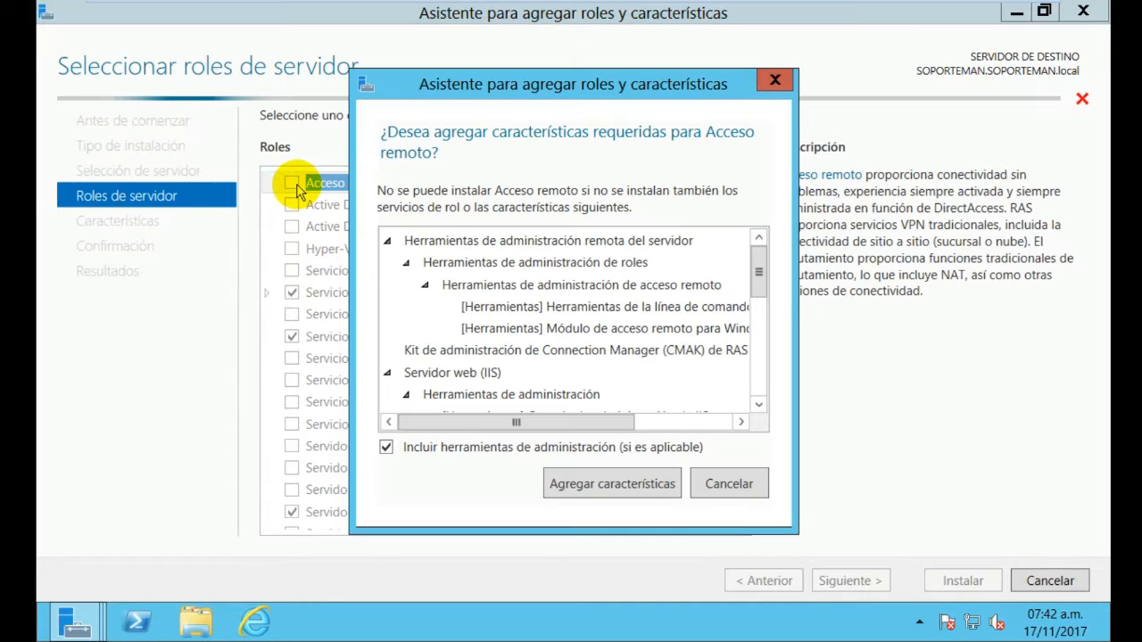
click(627, 484)
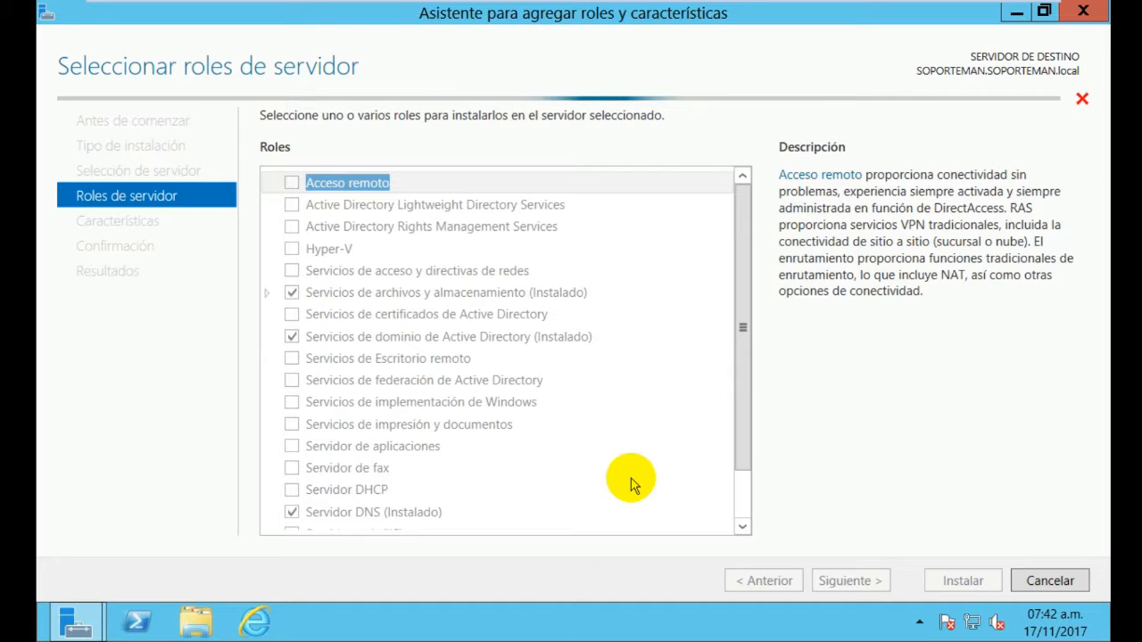
click(851, 589)
click(851, 588)
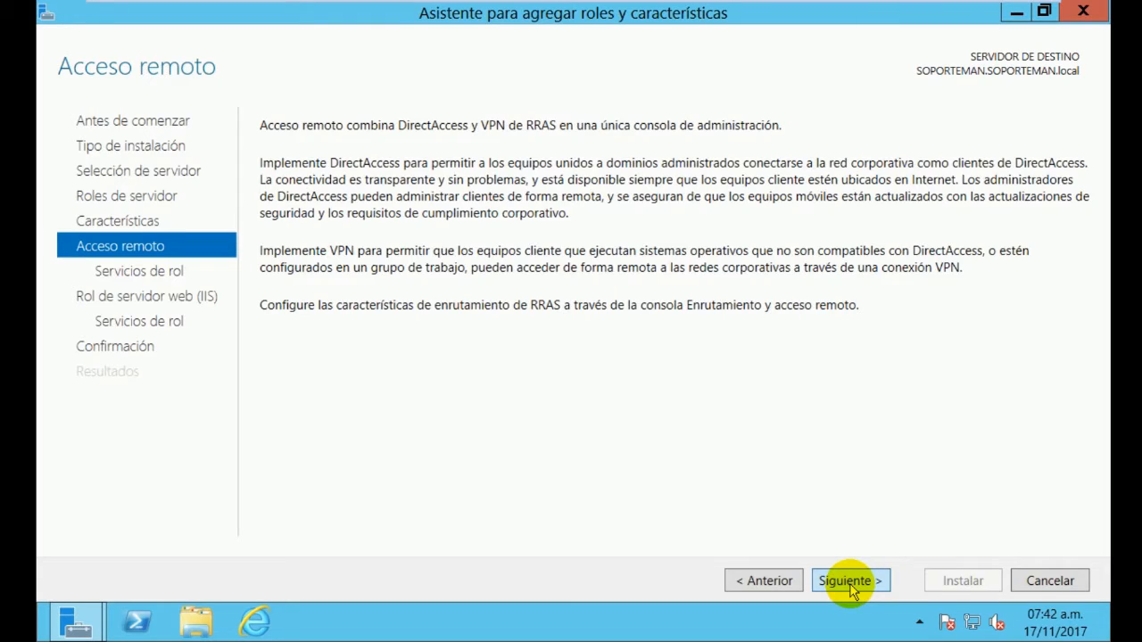
click(851, 588)
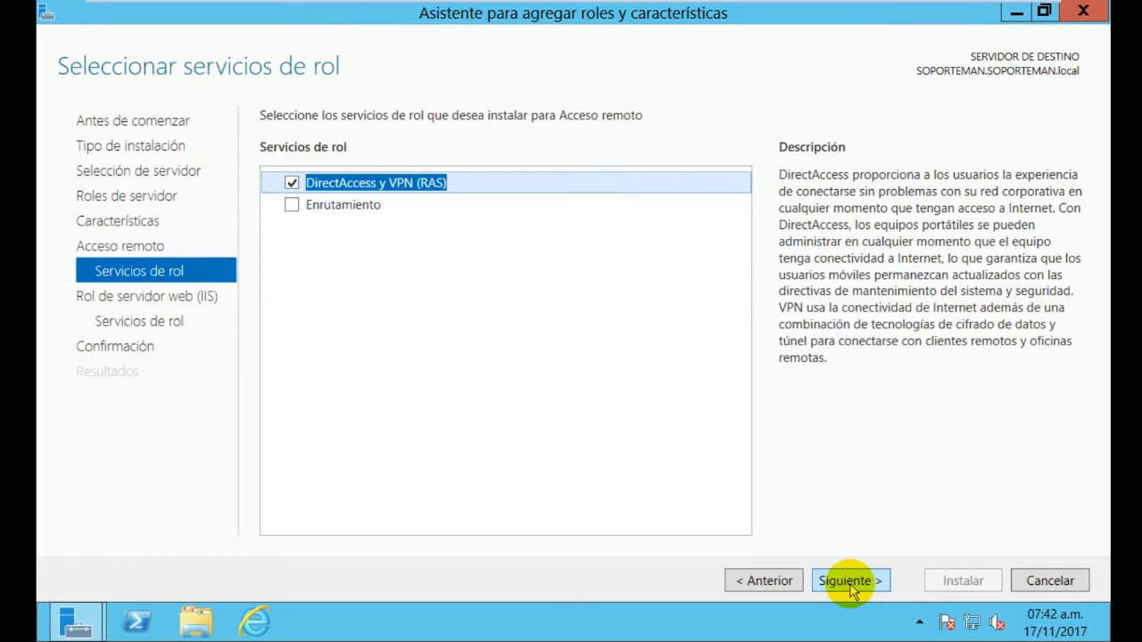
click(348, 211)
click(291, 205)
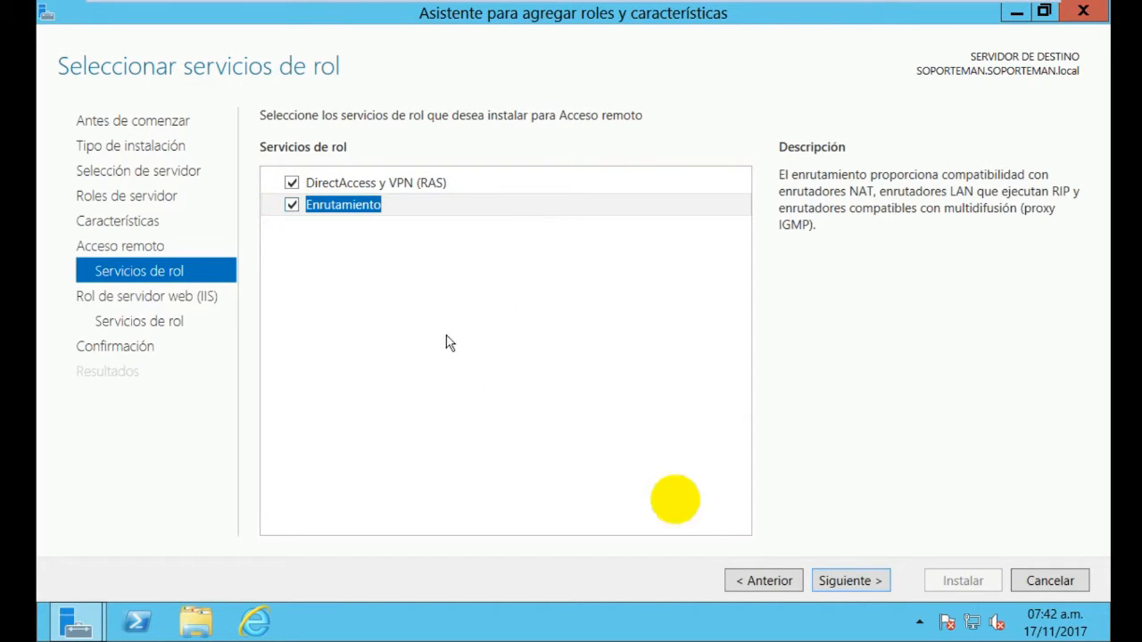
click(845, 585)
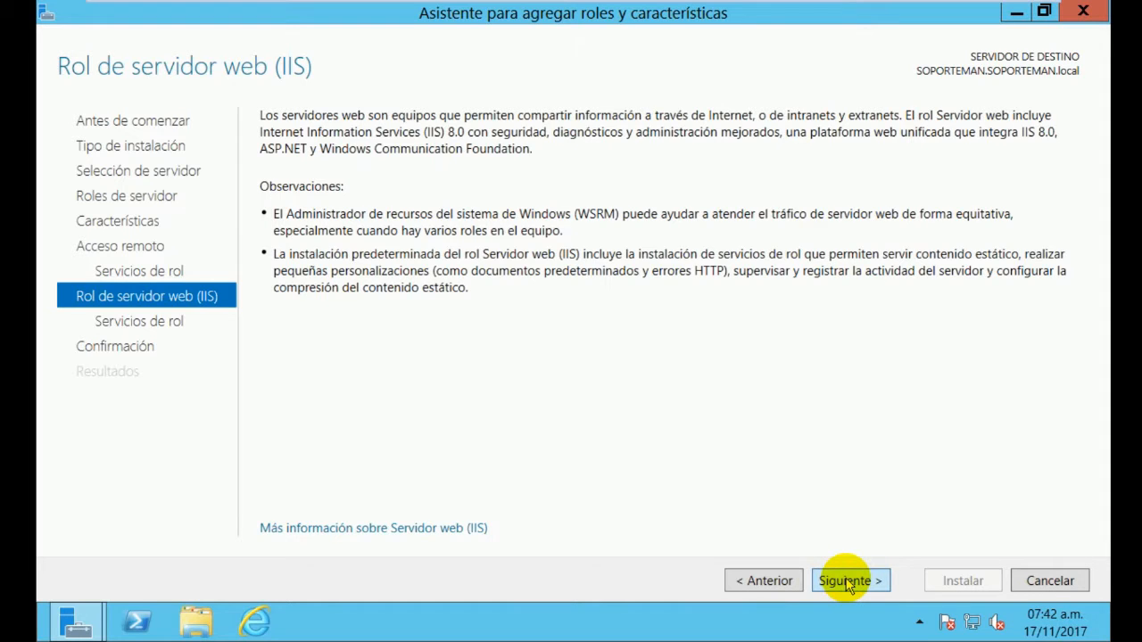
click(849, 585)
click(849, 586)
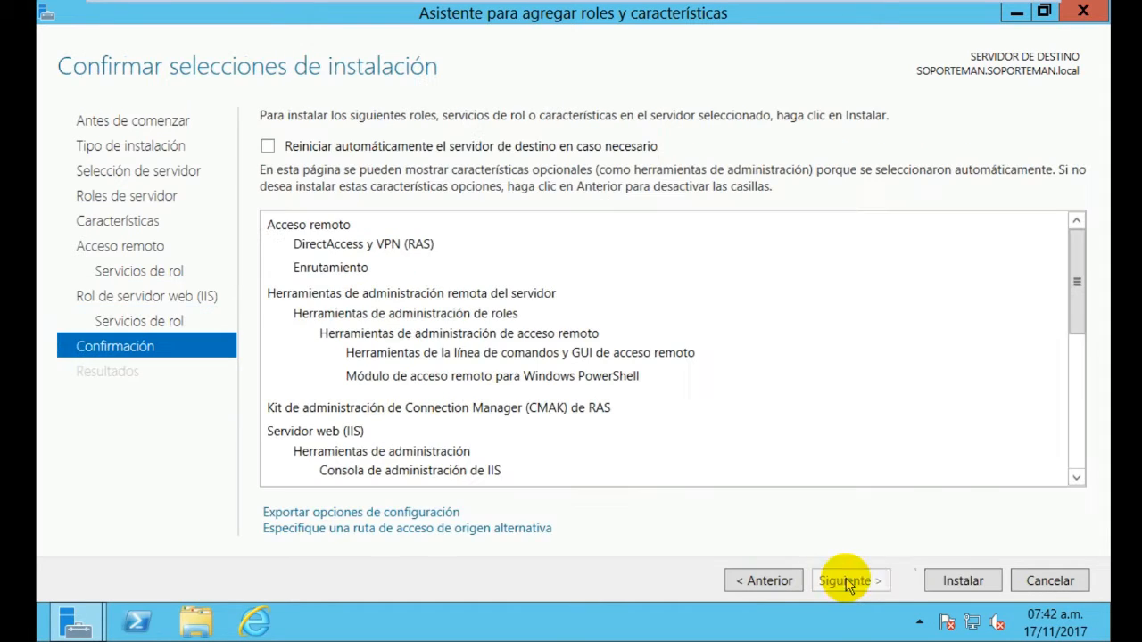
click(980, 589)
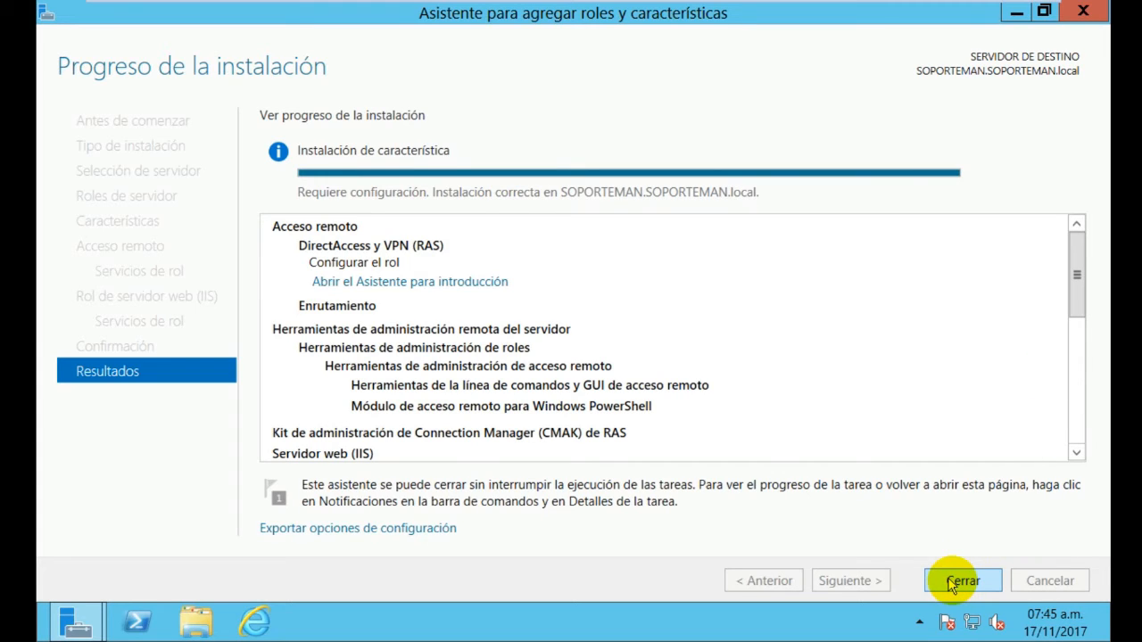
Close the finished installation wizard and minimize Server Manager to the desktop
click(954, 583)
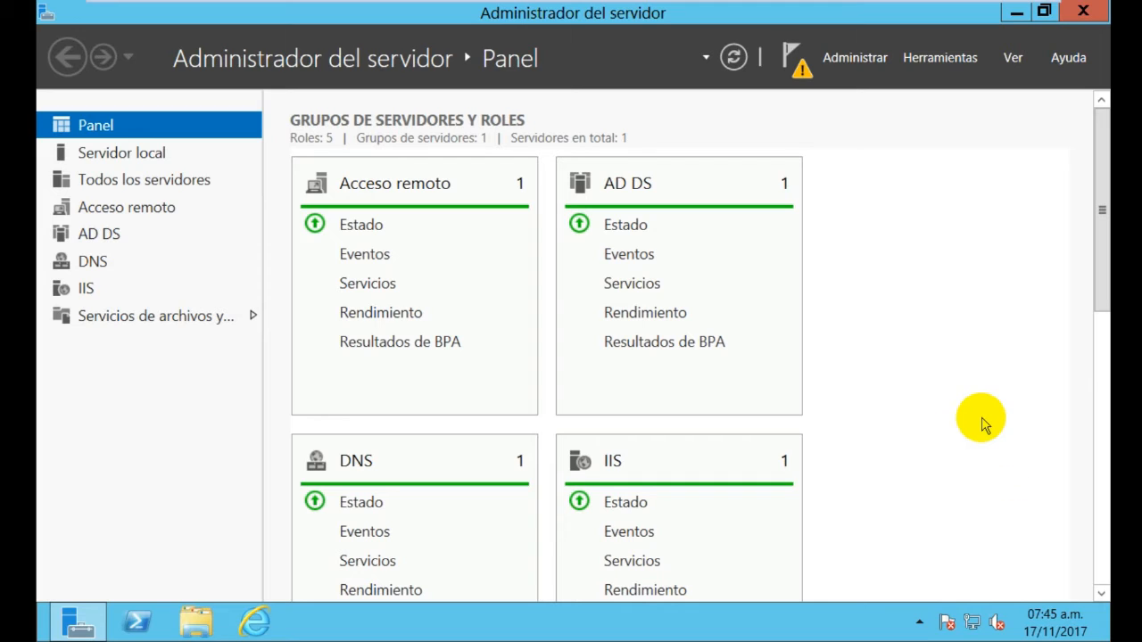
click(49, 632)
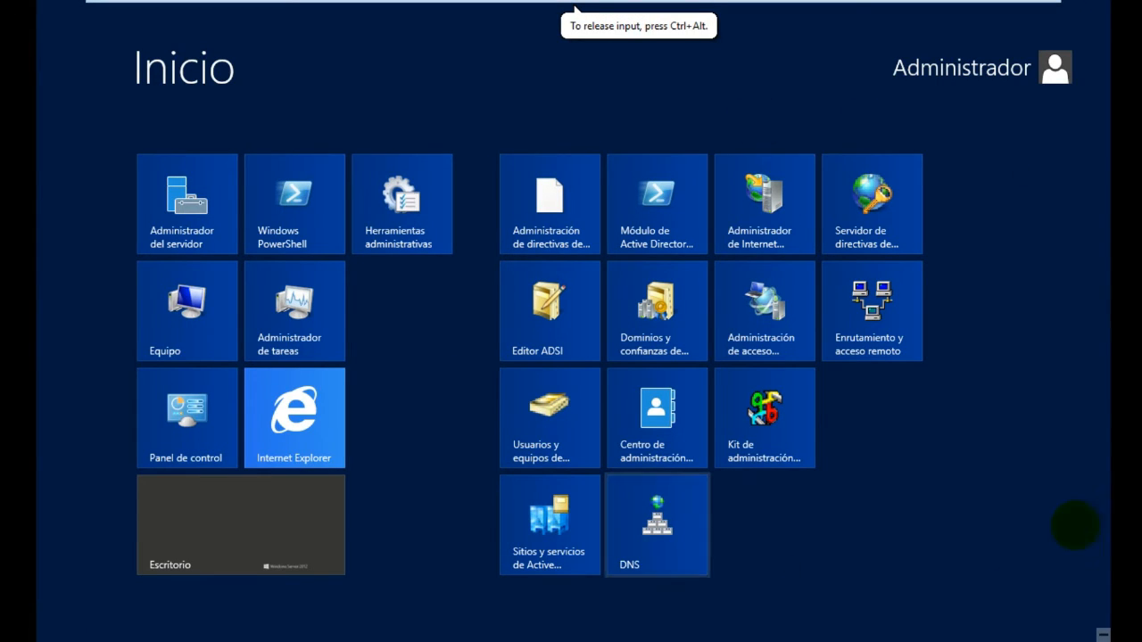
click(211, 565)
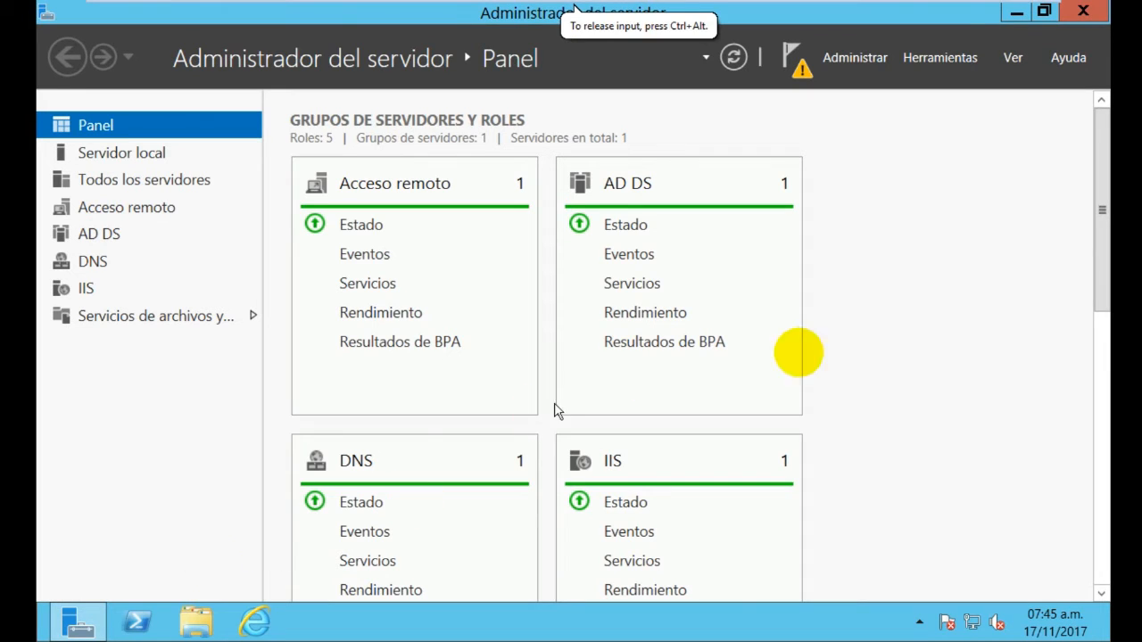
click(1016, 13)
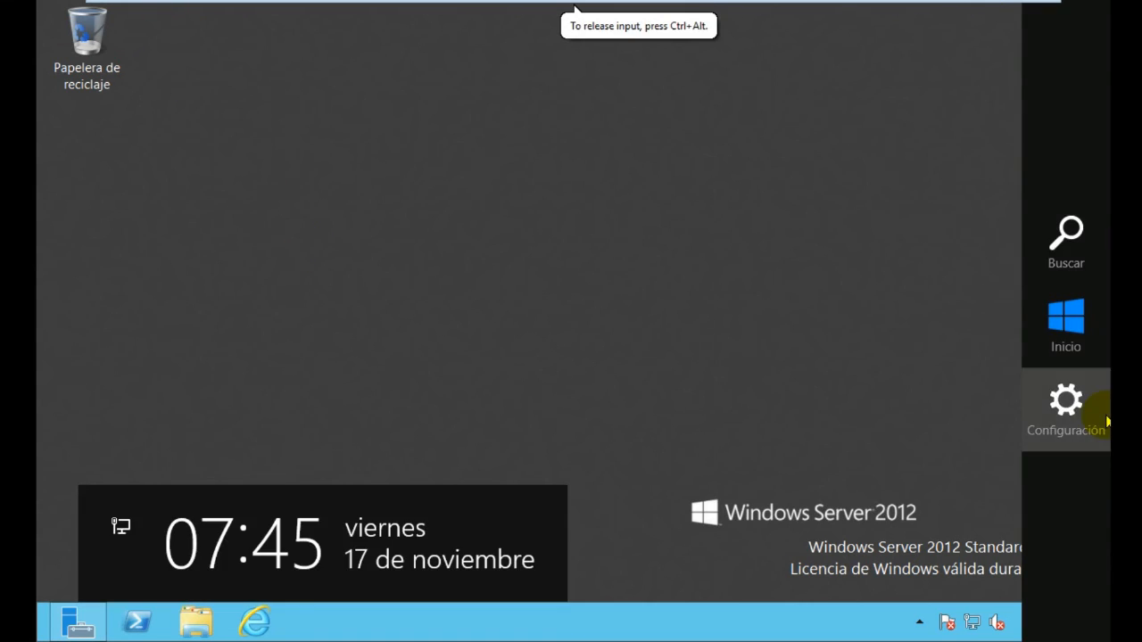
Shut down the server from the Configuración charm with reason 'Otros (no planeado)'
click(1104, 423)
click(965, 522)
click(955, 437)
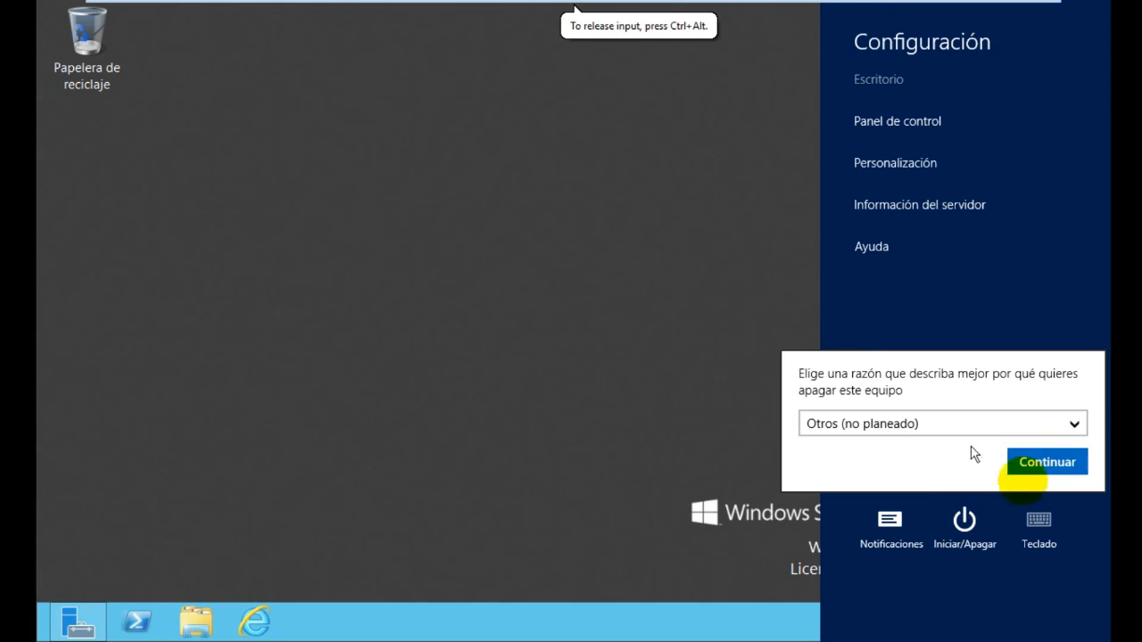
click(1048, 463)
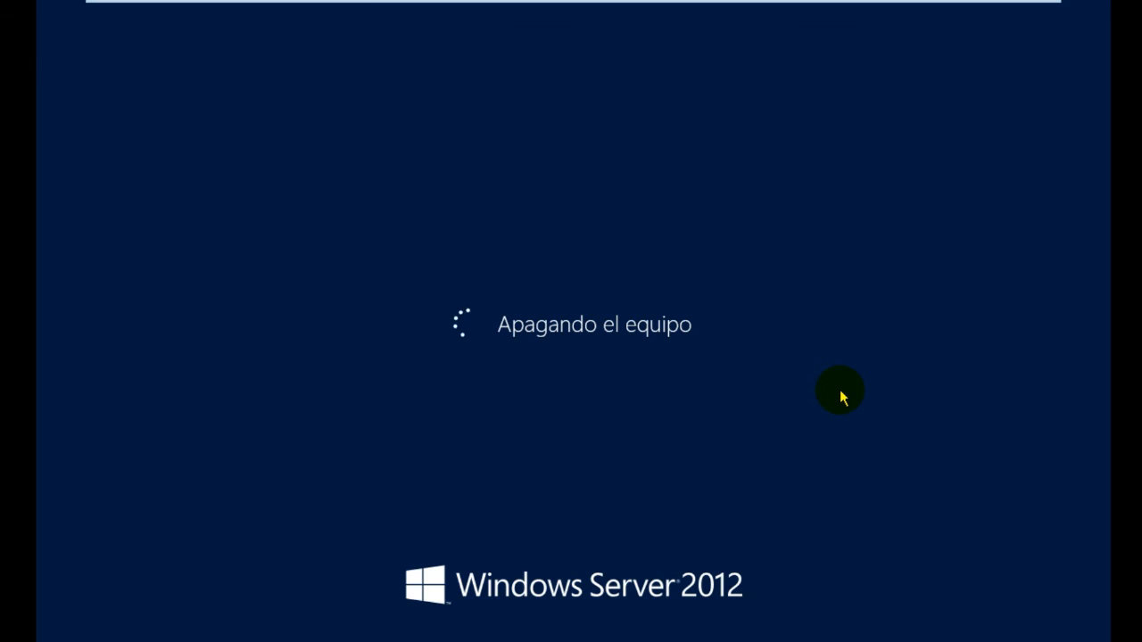